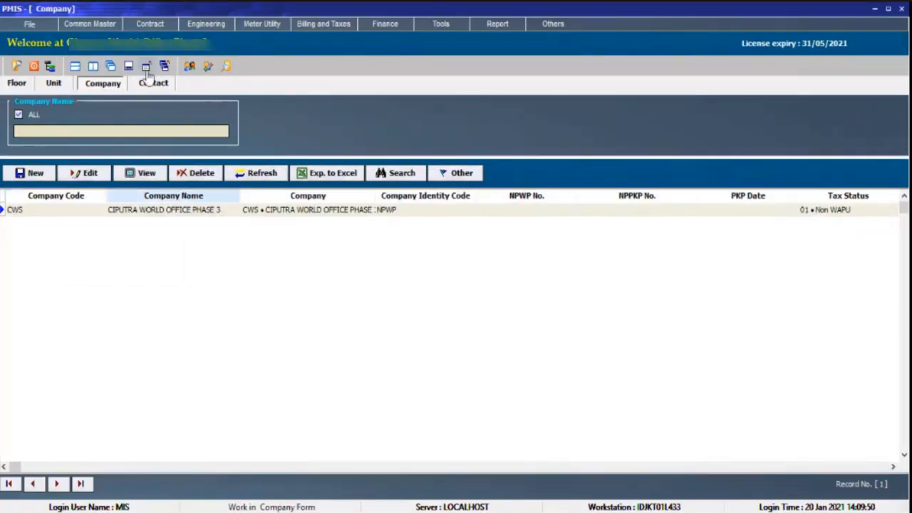
# Open the Company master, view the existing CWS company record and close it.
pyautogui.click(89, 23)
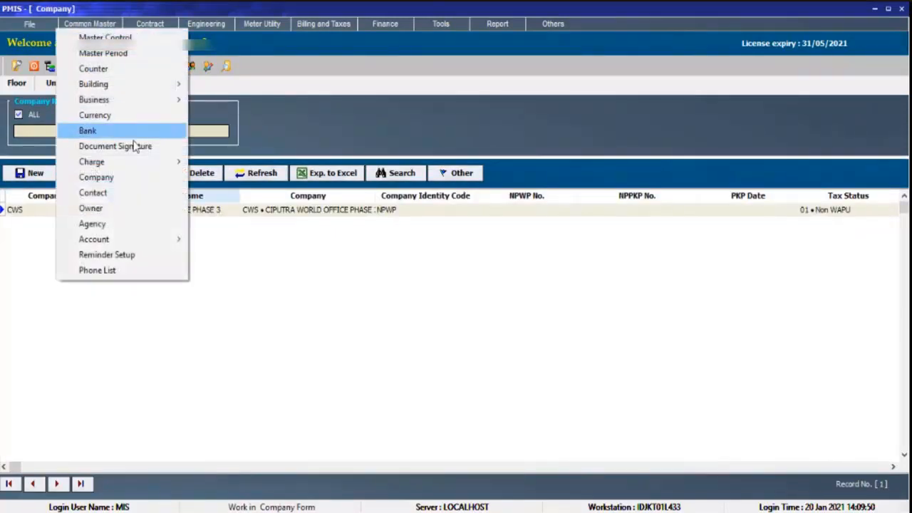
pyautogui.click(136, 183)
pyautogui.click(139, 173)
pyautogui.click(280, 501)
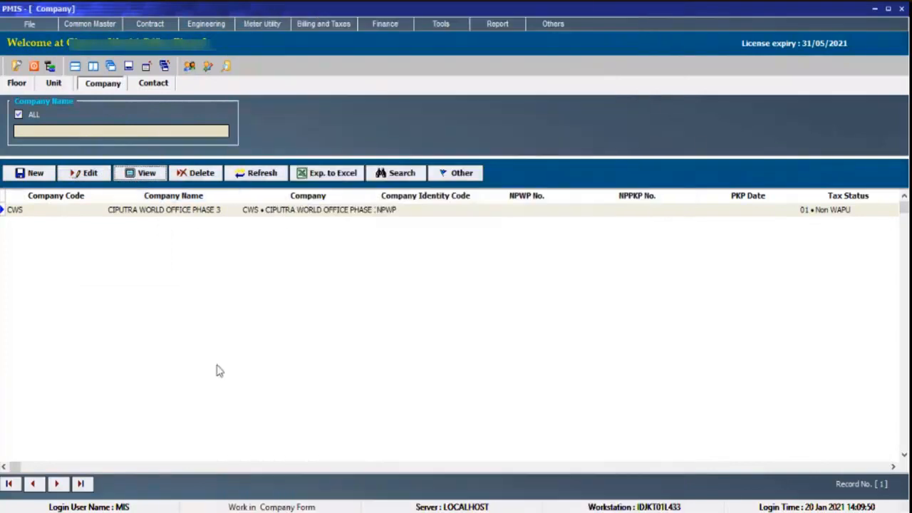
# Create a new company record with code ABC, name ABC and institution type PT • Perseroan Terbatas.
pyautogui.click(104, 25)
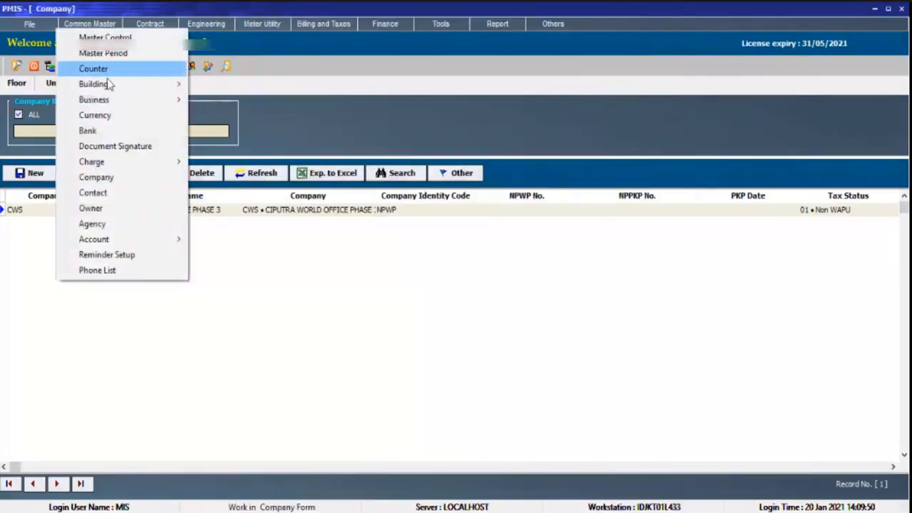
pyautogui.click(104, 177)
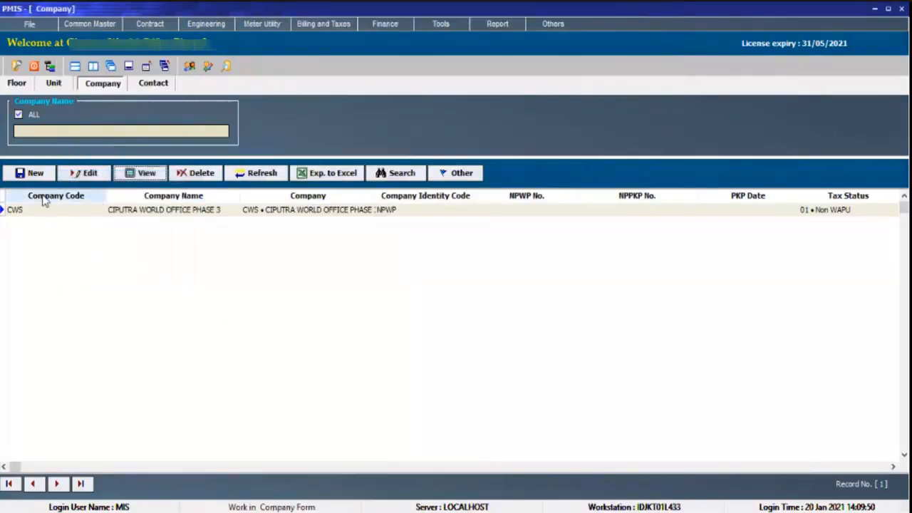
pyautogui.click(33, 173)
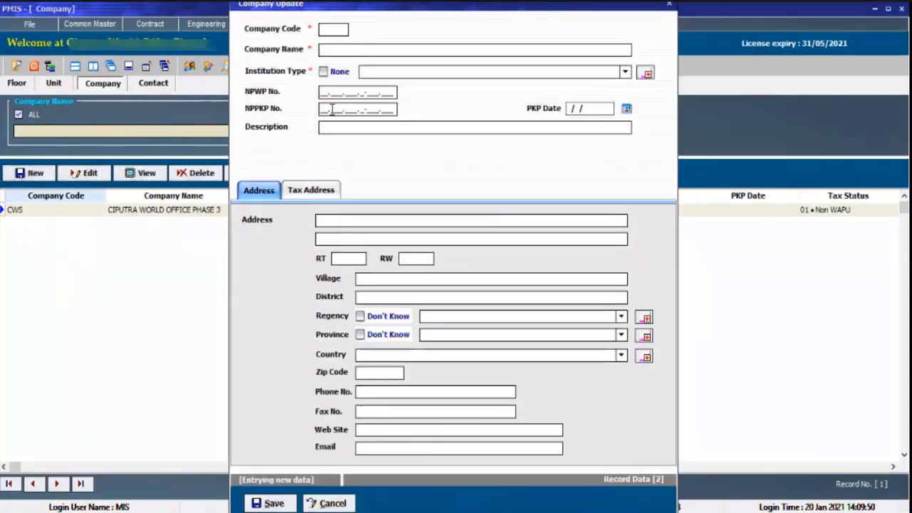
pyautogui.write('AB')
pyautogui.click(420, 75)
pyautogui.click(419, 102)
# Enter the company's tax identification numbers as NPWP No. and NPPKP No.
pyautogui.moveTo(371, 92); pyautogui.dragTo(267, 97)
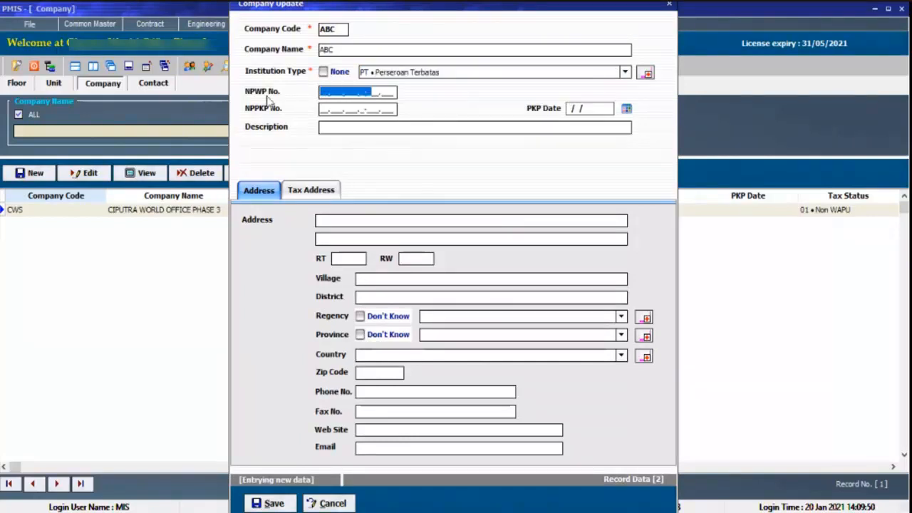
pyautogui.write('111111111111111')
pyautogui.press('Tab')
pyautogui.write('111111111111111')
# Enter the company's street address and choose Surabaya as its regency.
pyautogui.click(422, 221)
pyautogui.write('JL. SURABAYA')
pyautogui.click(579, 316)
pyautogui.write('su')
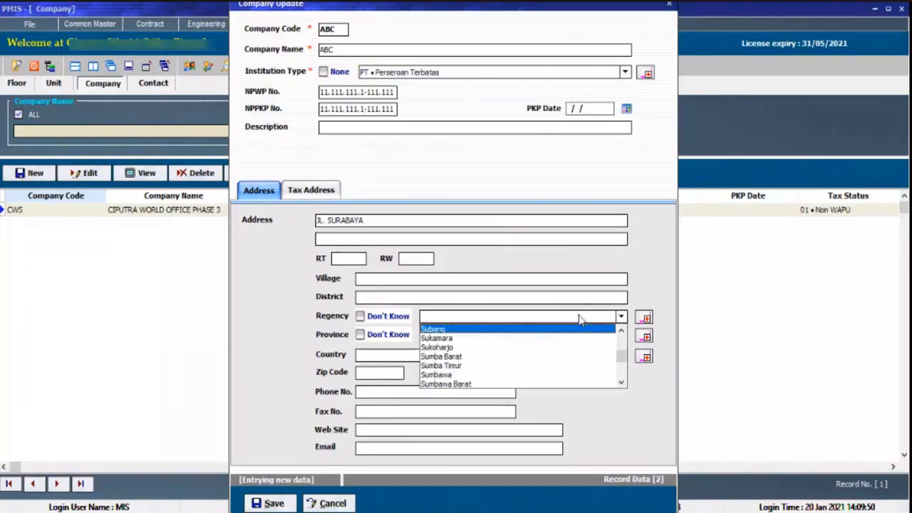
pyautogui.write('r')
pyautogui.press('Return')
# Fill in the company's phone number and enter its e-mail address in the Web Site field.
pyautogui.click(401, 392)
pyautogui.write('08888888')
pyautogui.press('Tab')
pyautogui.press('Tab')
pyautogui.write('ABC@ABC.CO')
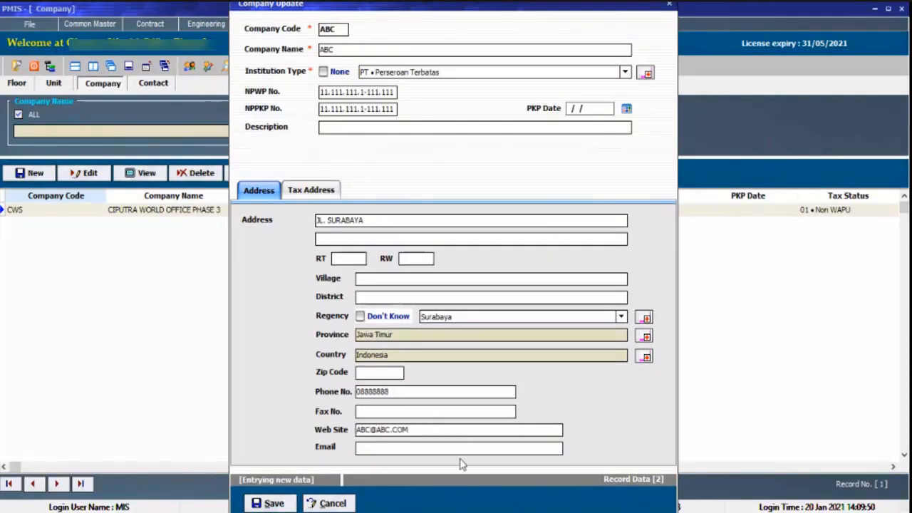
# Move the e-mail address from the Web Site field to the Email field.
pyautogui.moveTo(420, 430); pyautogui.dragTo(346, 439)
pyautogui.hotkey('ctrl', 'x')
pyautogui.click(420, 448)
pyautogui.hotkey('ctrl', 'v')
# Set the company's tax address to be the same as its company address and compare the two addresses.
pyautogui.click(329, 191)
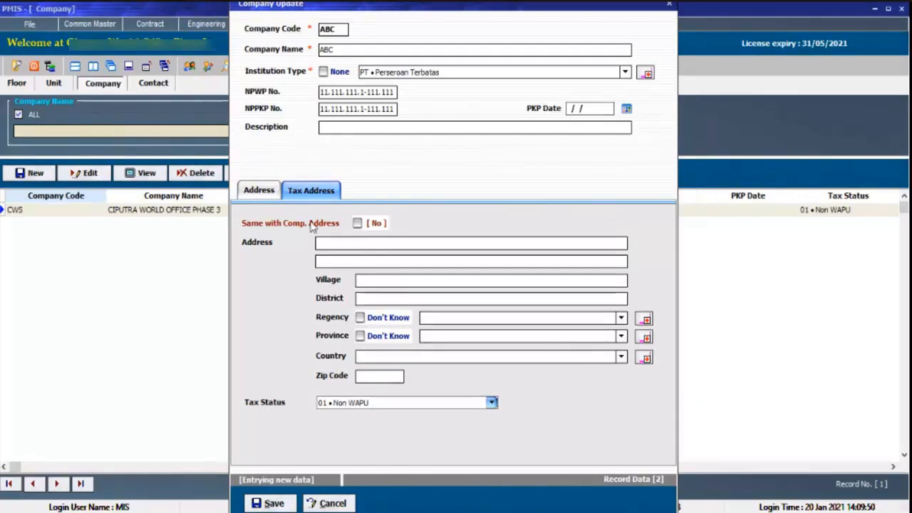
pyautogui.click(269, 190)
pyautogui.click(300, 192)
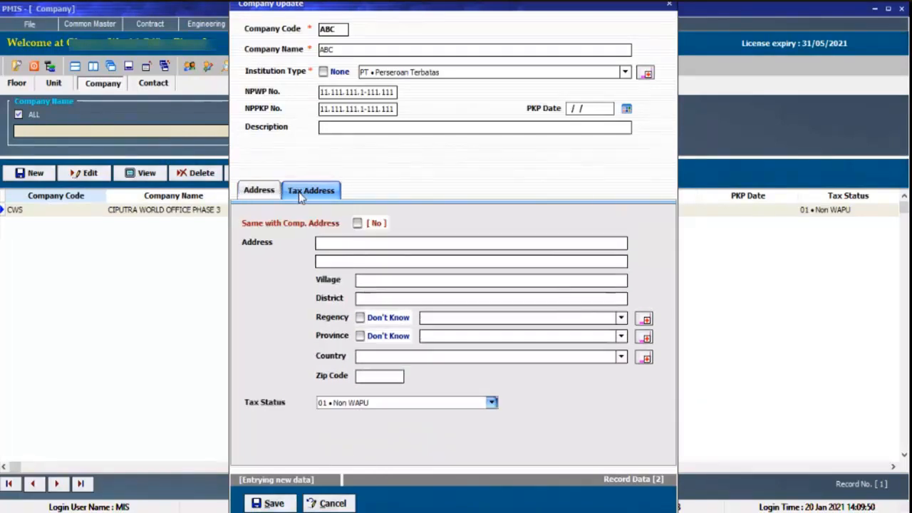
pyautogui.click(357, 222)
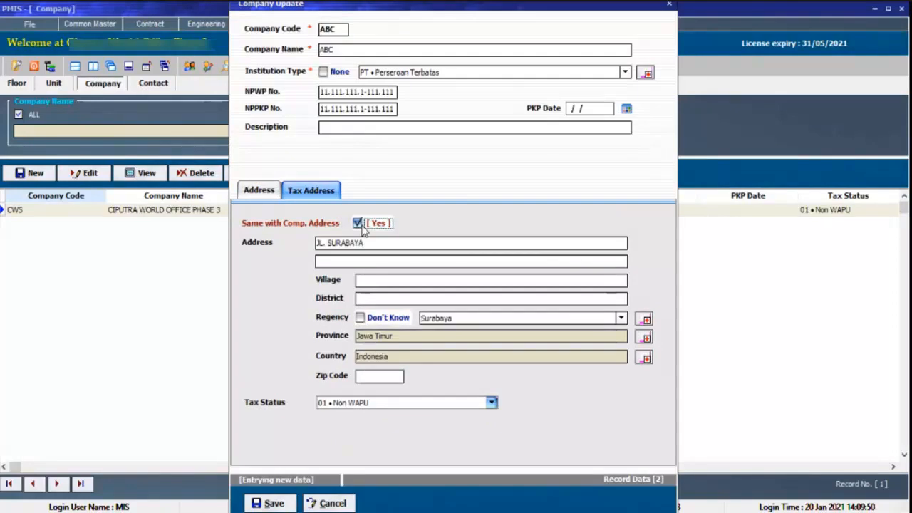
pyautogui.click(258, 198)
pyautogui.click(306, 196)
pyautogui.click(269, 199)
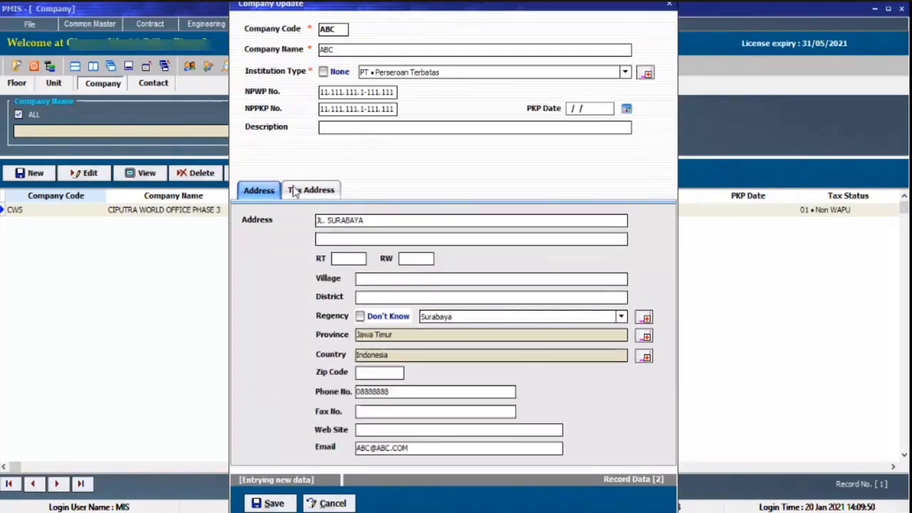
pyautogui.click(298, 192)
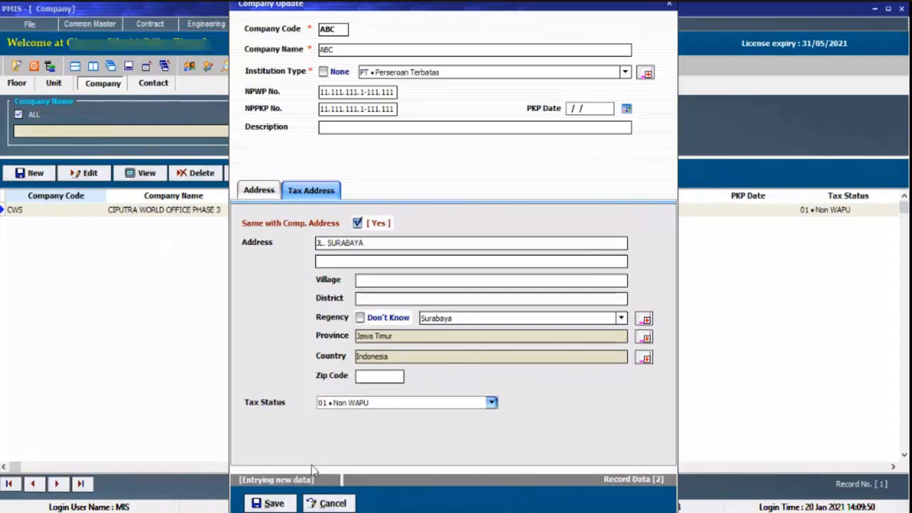
# Save the new company record and select ABC in the company list.
pyautogui.click(267, 502)
pyautogui.click(419, 297)
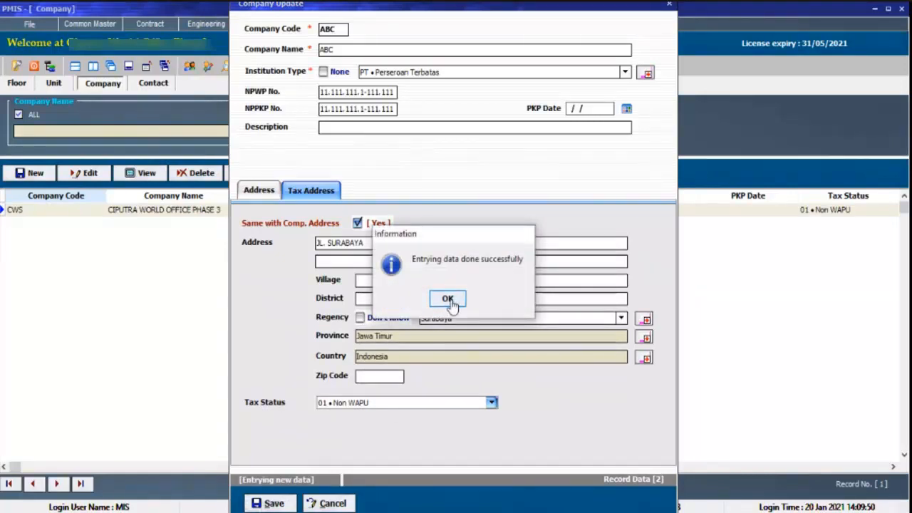
pyautogui.click(448, 299)
pyautogui.click(262, 211)
pyautogui.click(262, 223)
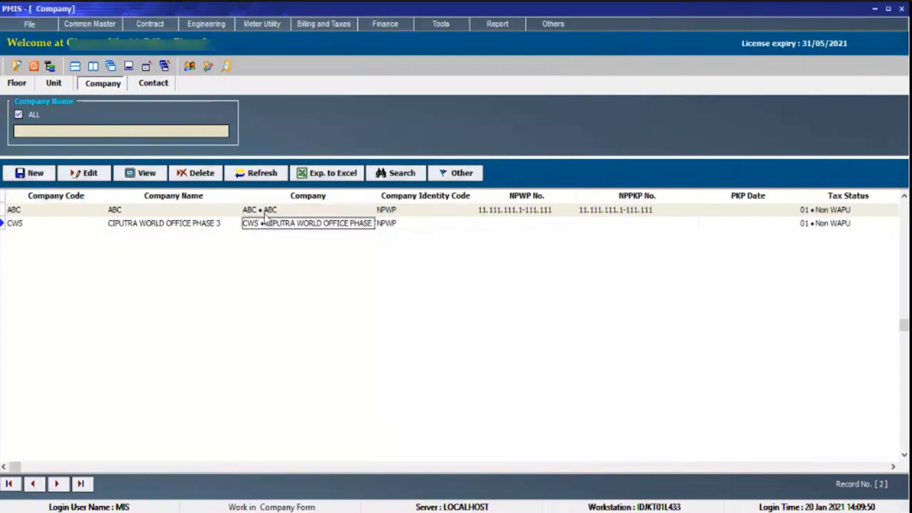
pyautogui.click(262, 211)
# Switch to the Contact list and start a new contact record, entering the contact's full name.
pyautogui.click(161, 89)
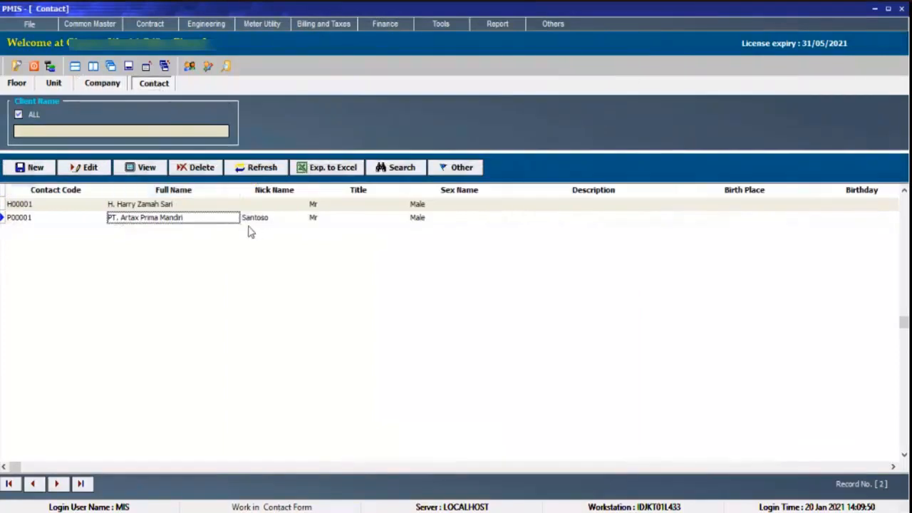
pyautogui.click(217, 207)
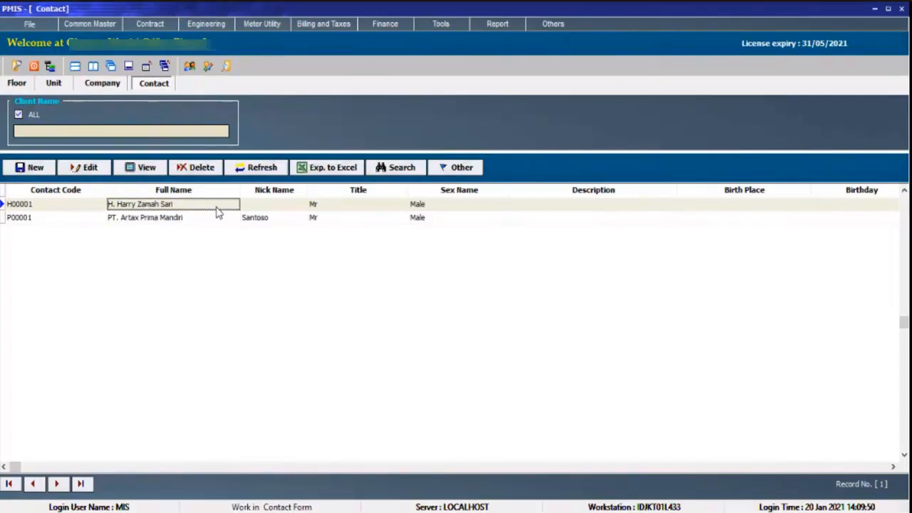
pyautogui.click(30, 167)
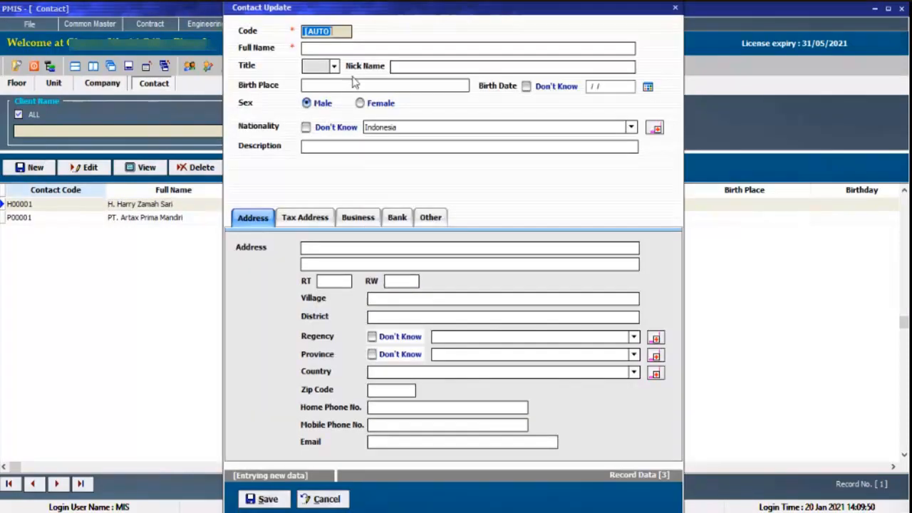
pyautogui.click(359, 48)
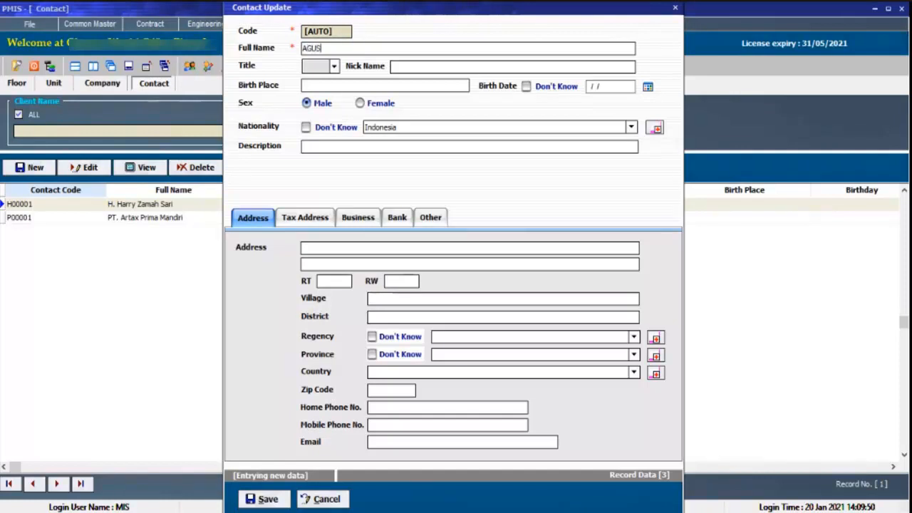
# Set the contact's title to Mr, enter the nickname and mark the birth date as Don't Know.
pyautogui.click(333, 65)
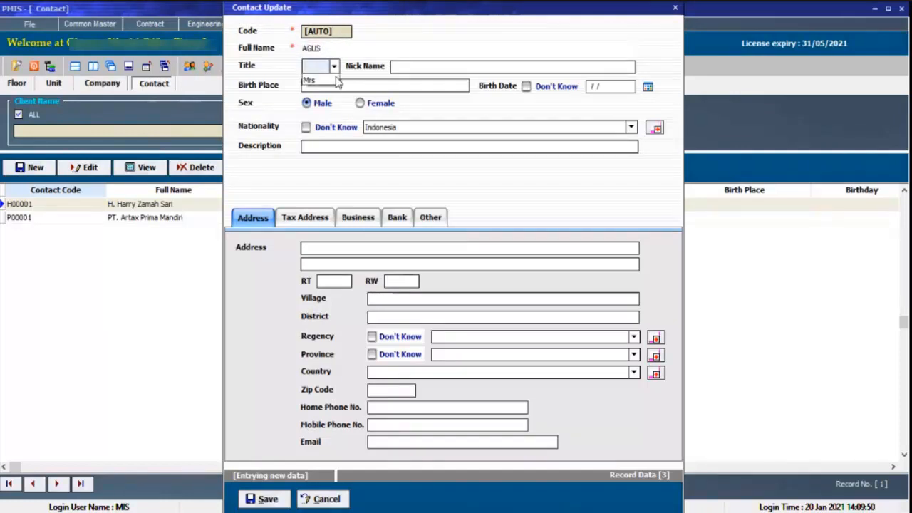
pyautogui.click(330, 80)
pyautogui.click(404, 66)
pyautogui.write('AGUS')
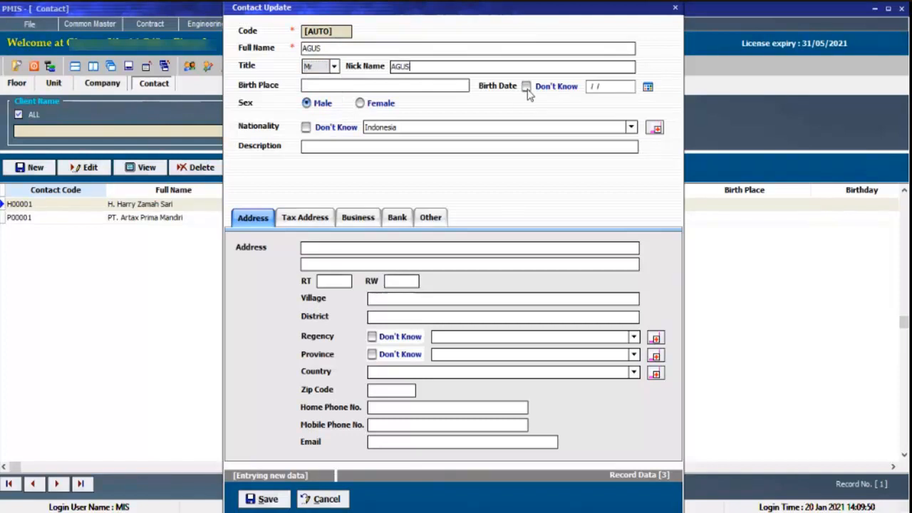
pyautogui.click(527, 87)
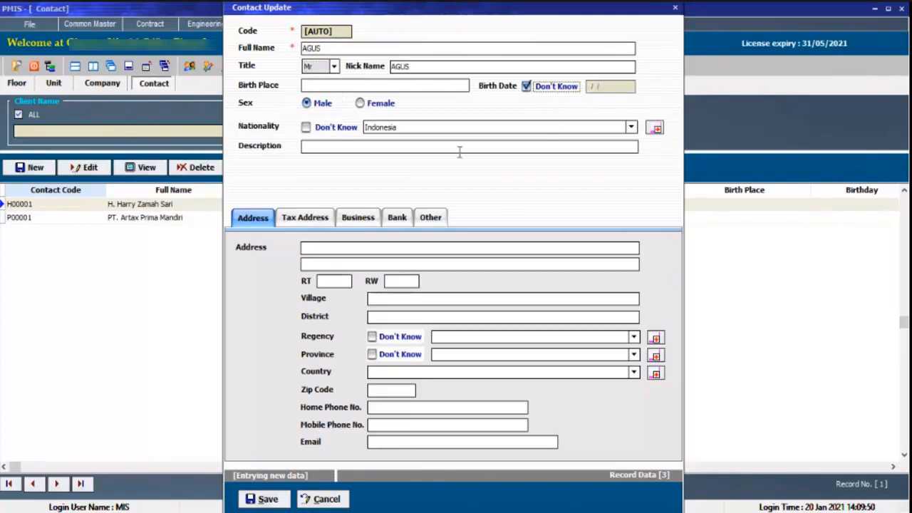
# Enter the contact's street address and choose Surabaya as the regency.
pyautogui.click(342, 248)
pyautogui.write('JL. SURABAYA')
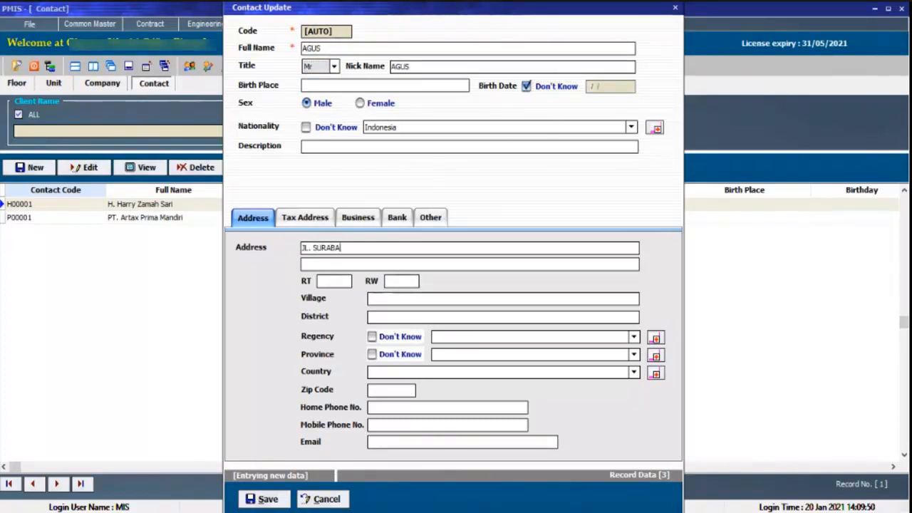
pyautogui.click(543, 341)
pyautogui.click(546, 348)
# Fill in the contact's mobile phone number and e-mail, and reuse the contact's address as the tax address.
pyautogui.click(407, 425)
pyautogui.write('08')
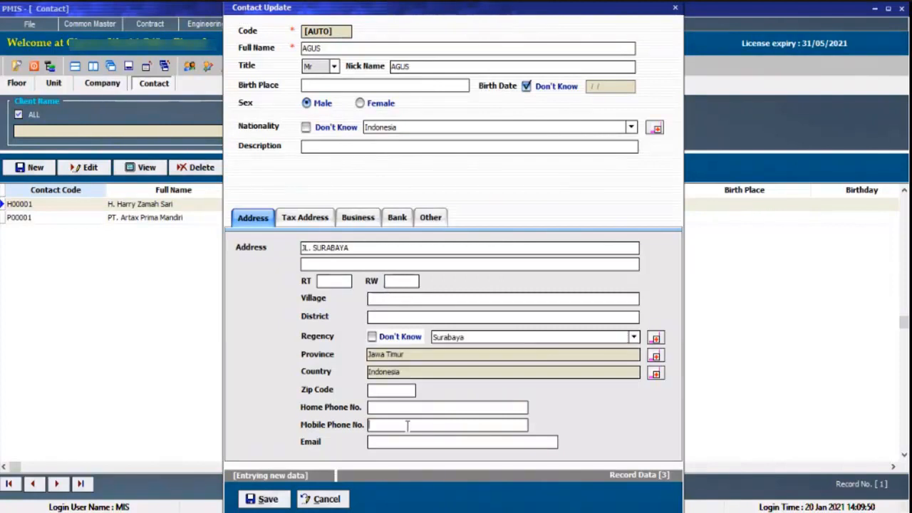
pyautogui.click(305, 218)
pyautogui.click(352, 244)
# Set the contact's business to Banking and link the contact to company ABC through the company lookup.
pyautogui.click(357, 217)
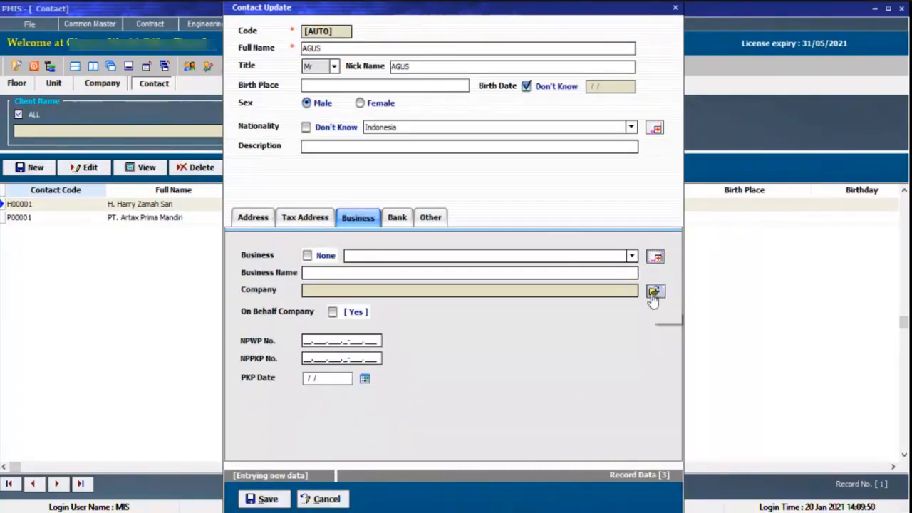
pyautogui.click(307, 256)
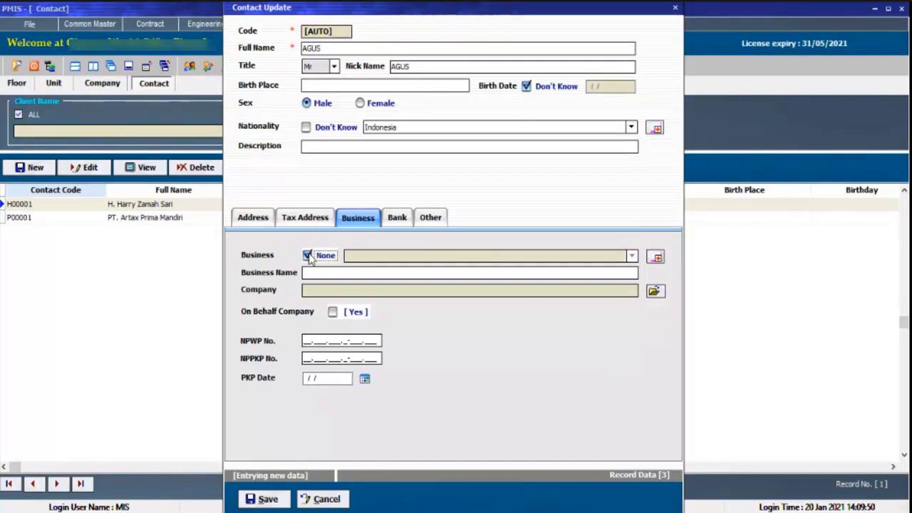
pyautogui.click(307, 255)
pyautogui.click(391, 258)
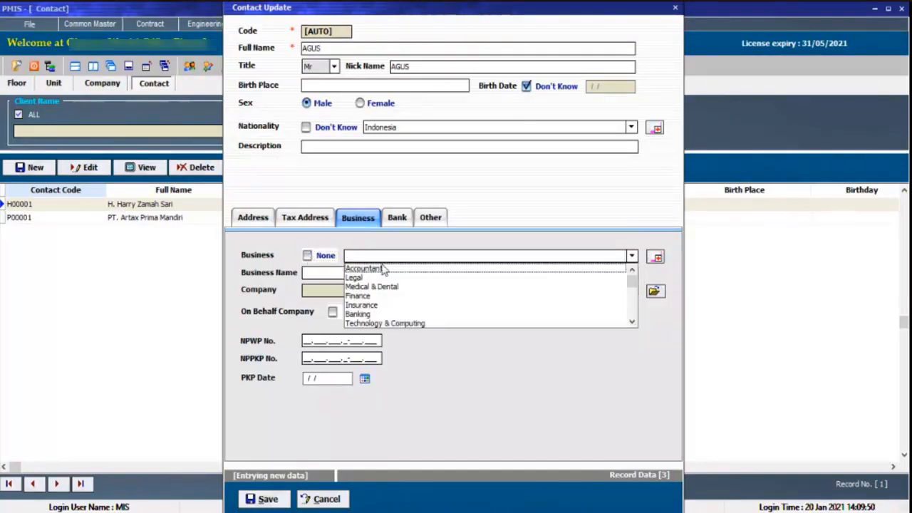
pyautogui.click(387, 313)
pyautogui.click(653, 291)
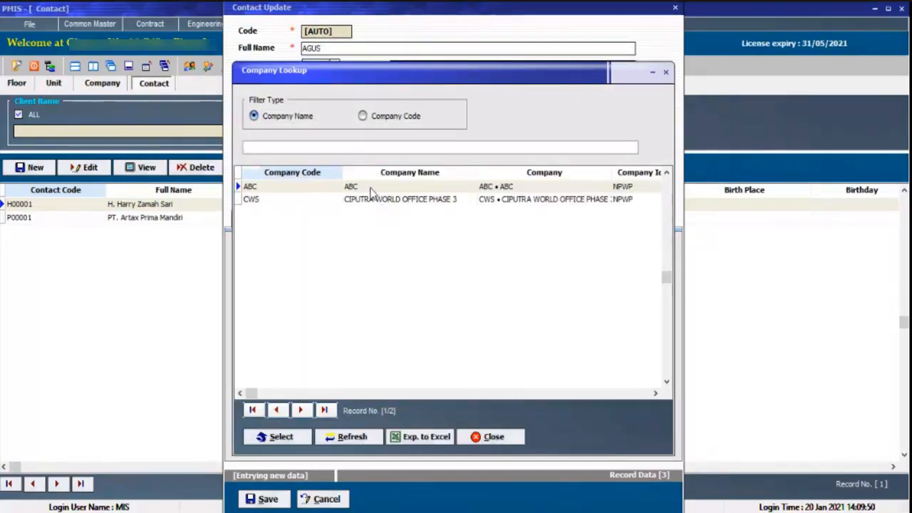
pyautogui.doubleClick(370, 187)
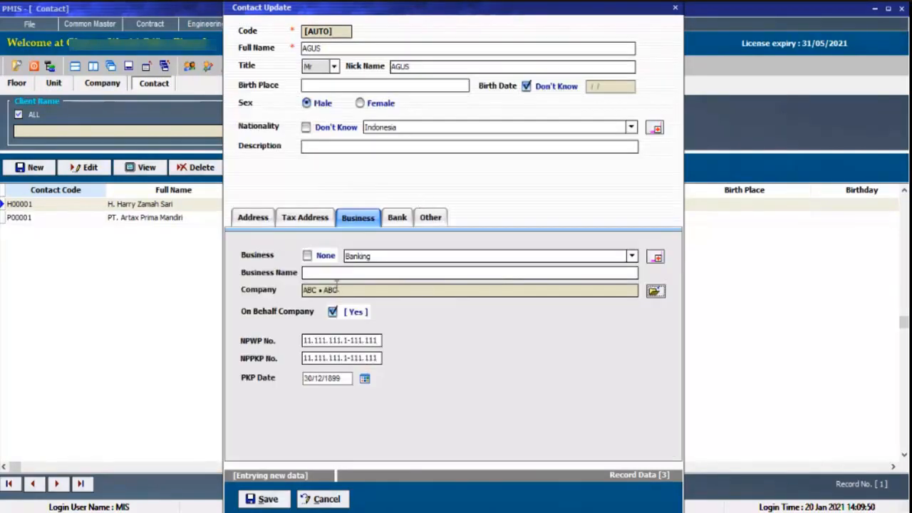
pyautogui.moveTo(352, 291); pyautogui.dragTo(293, 295)
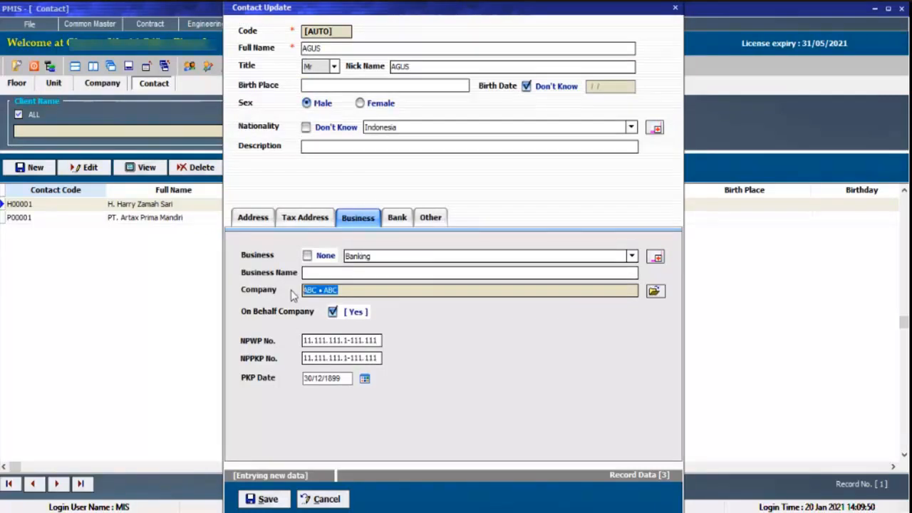
# Review the contact's bank details and status options, and save the new contact record.
pyautogui.click(398, 223)
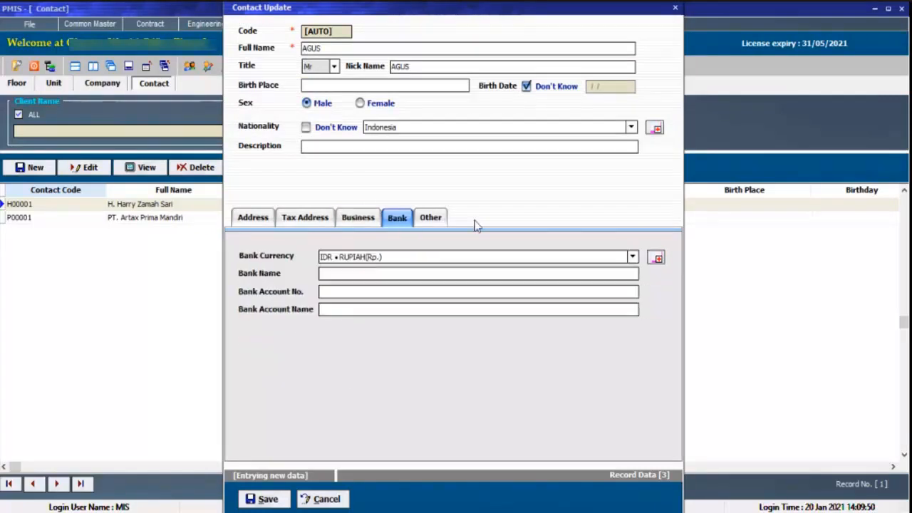
pyautogui.click(443, 223)
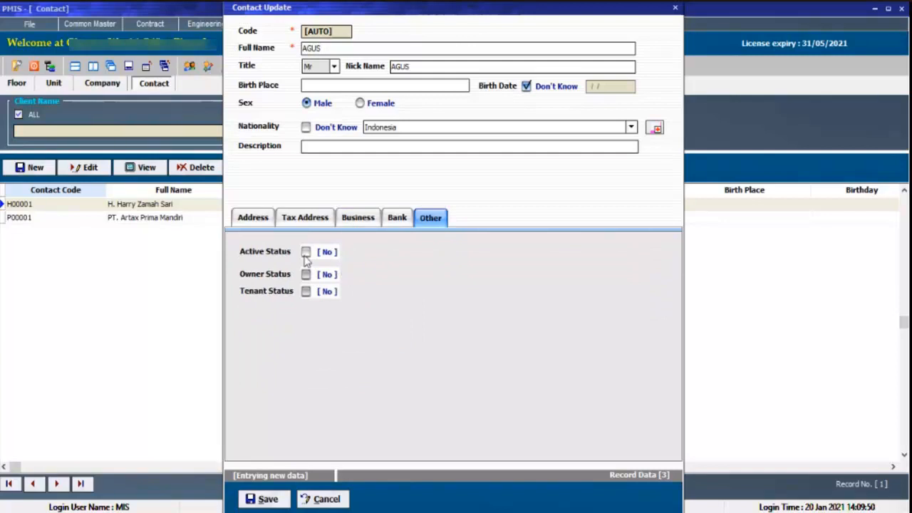
pyautogui.click(275, 501)
pyautogui.click(420, 297)
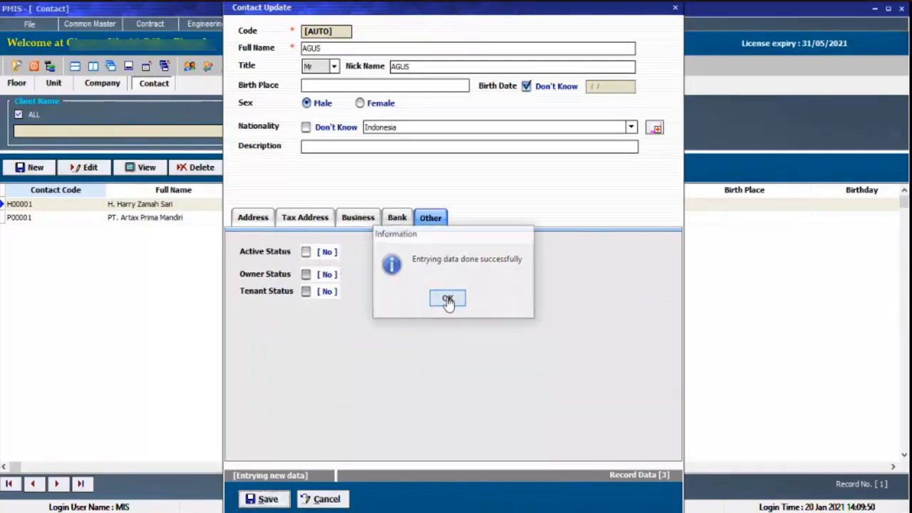
pyautogui.click(448, 299)
pyautogui.click(477, 303)
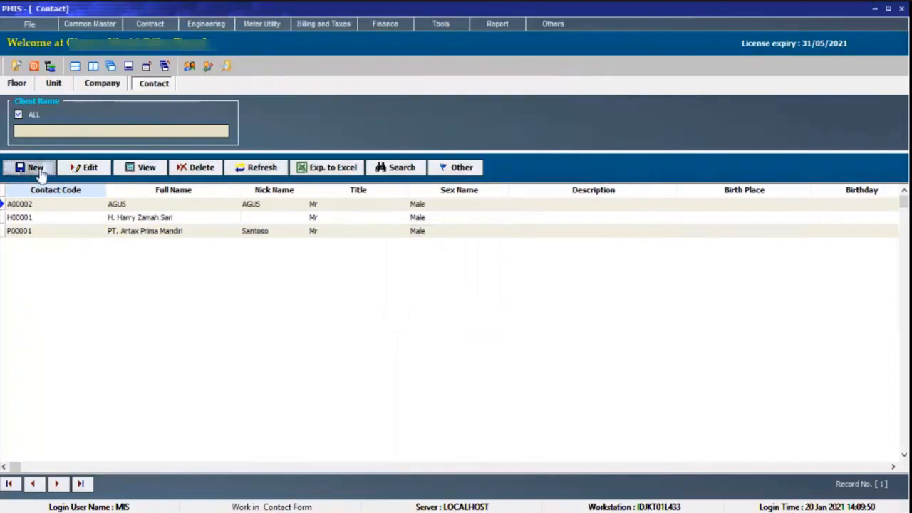
# Check the entries in the contact list and return to the company list.
pyautogui.click(165, 206)
pyautogui.click(150, 219)
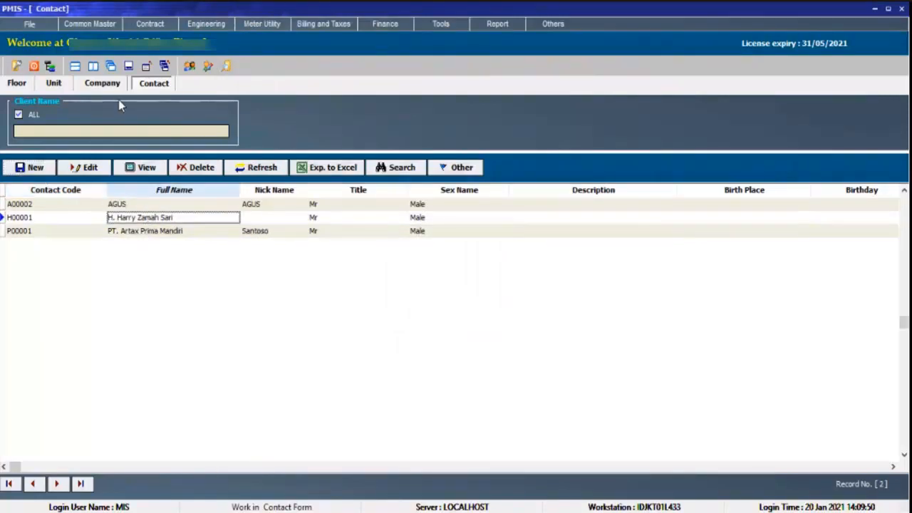
pyautogui.click(104, 84)
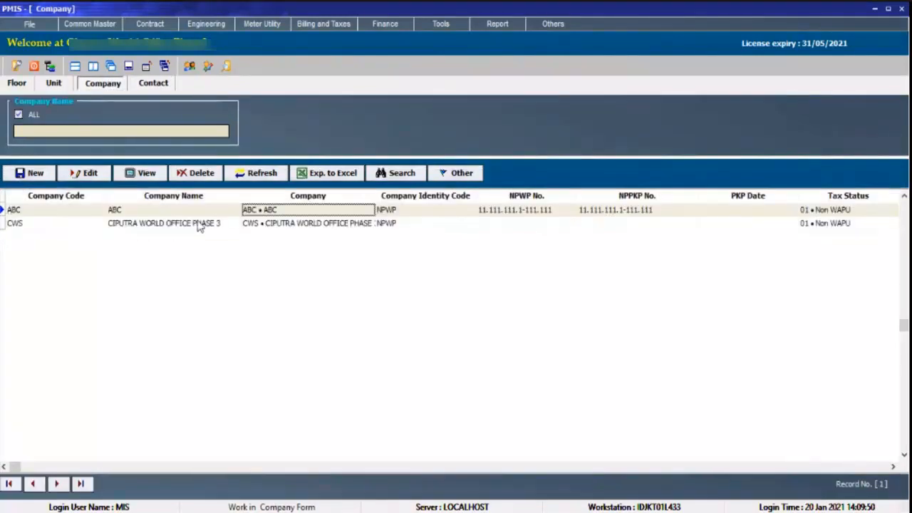
# Check the new contact's link to company ABC in its business details, and close the record without changes.
pyautogui.click(197, 215)
pyautogui.click(194, 222)
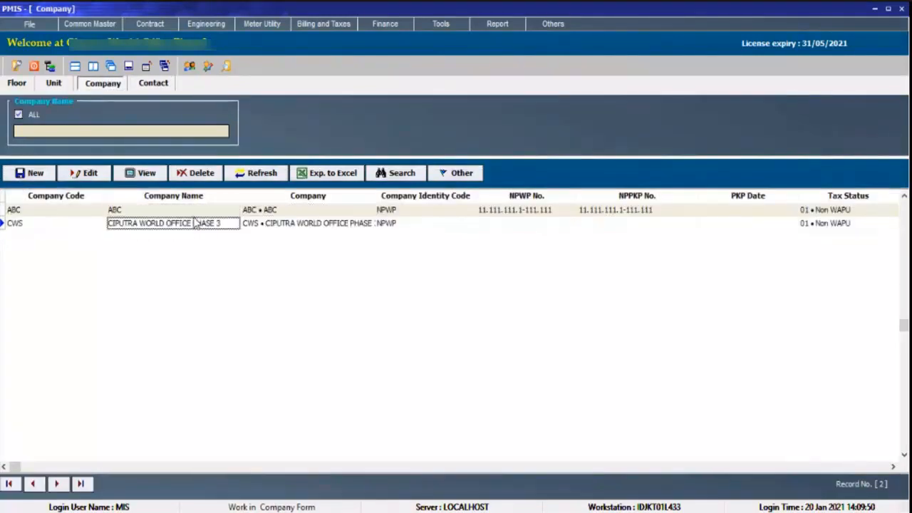
pyautogui.click(154, 83)
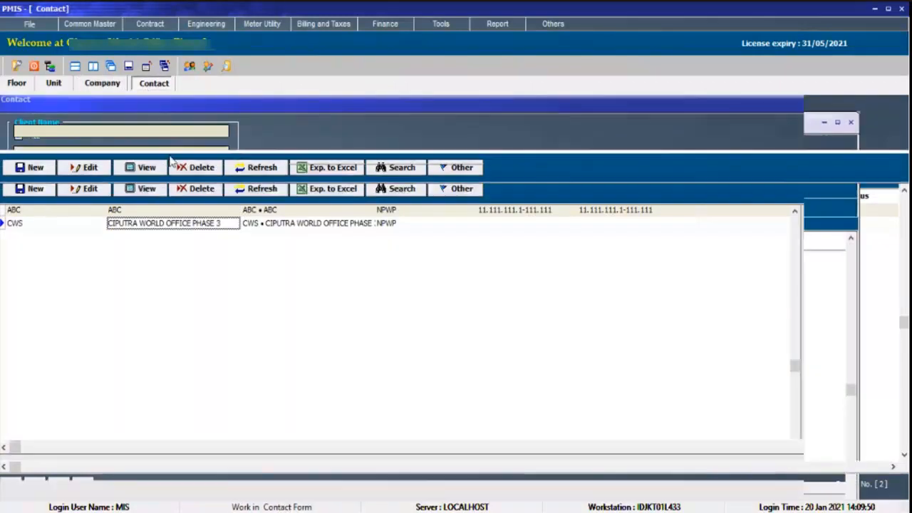
pyautogui.click(34, 168)
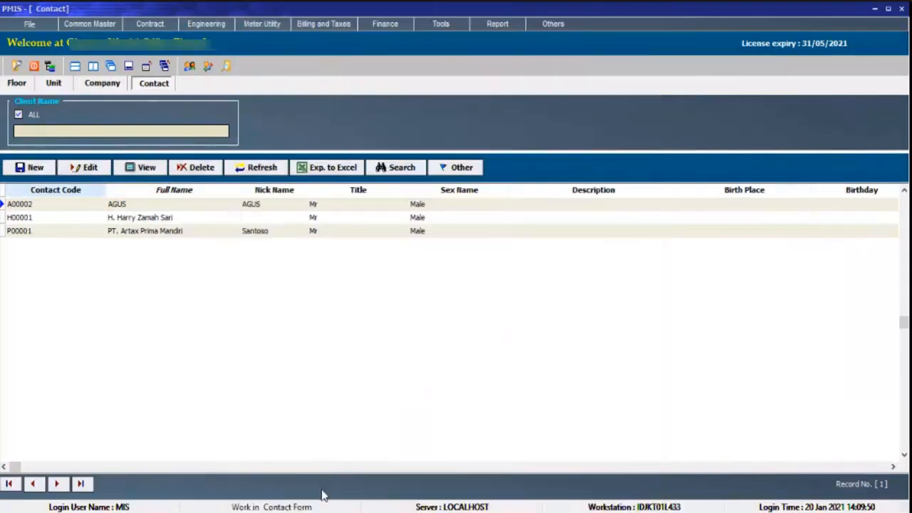
pyautogui.click(326, 500)
pyautogui.click(86, 168)
pyautogui.click(359, 218)
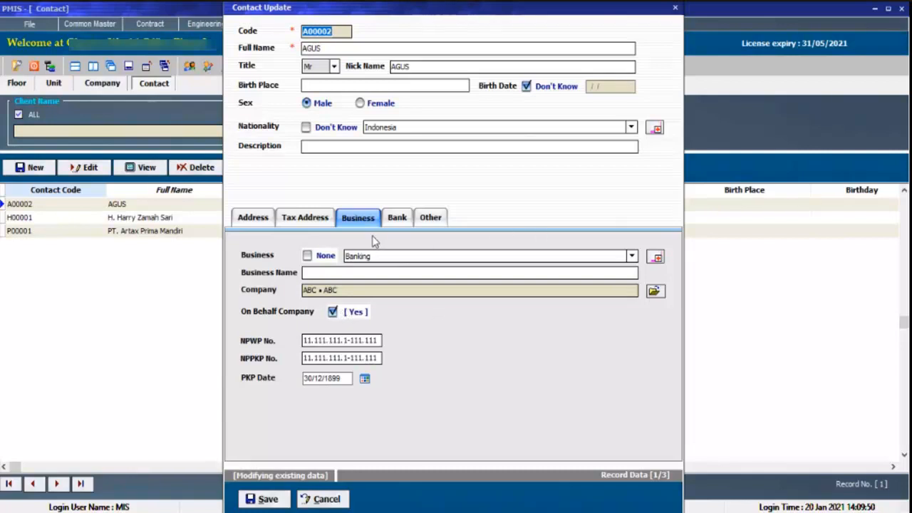
pyautogui.press('Escape')
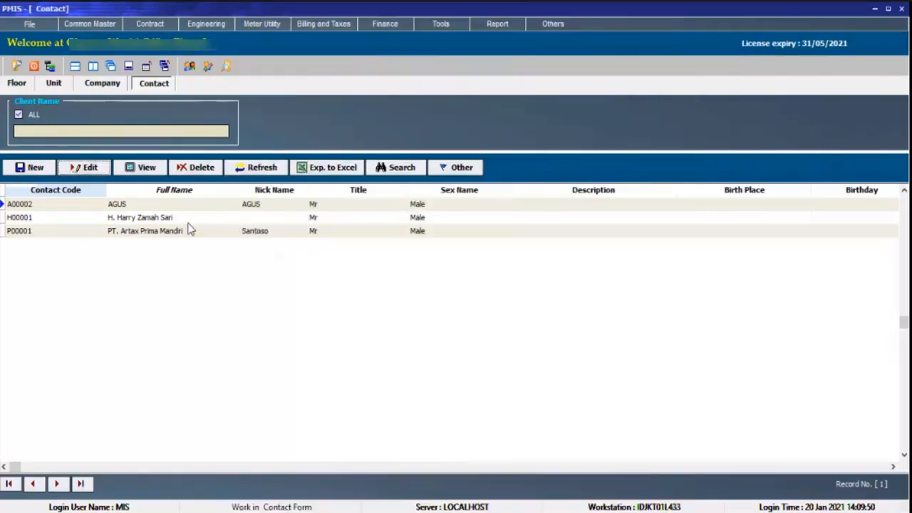
# Review the status and type in unit 27MJ's record, and close it without saving.
pyautogui.click(84, 26)
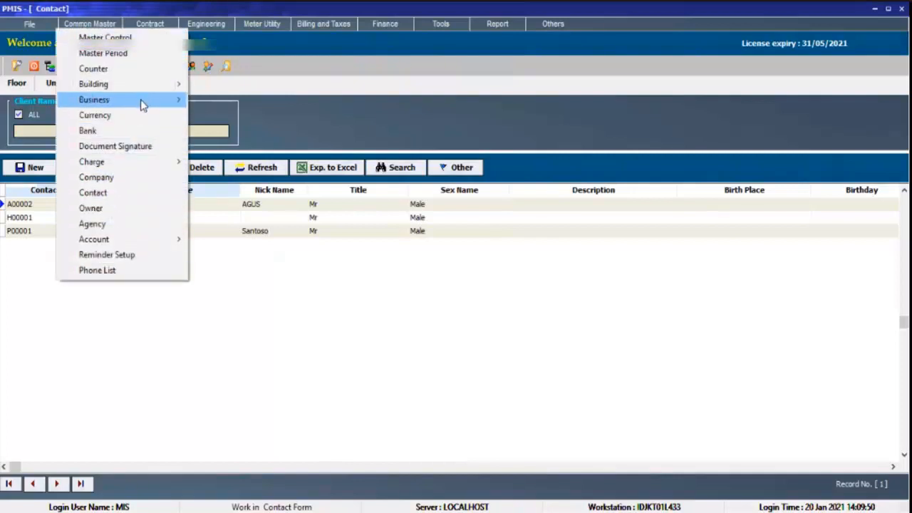
pyautogui.moveTo(164, 24)
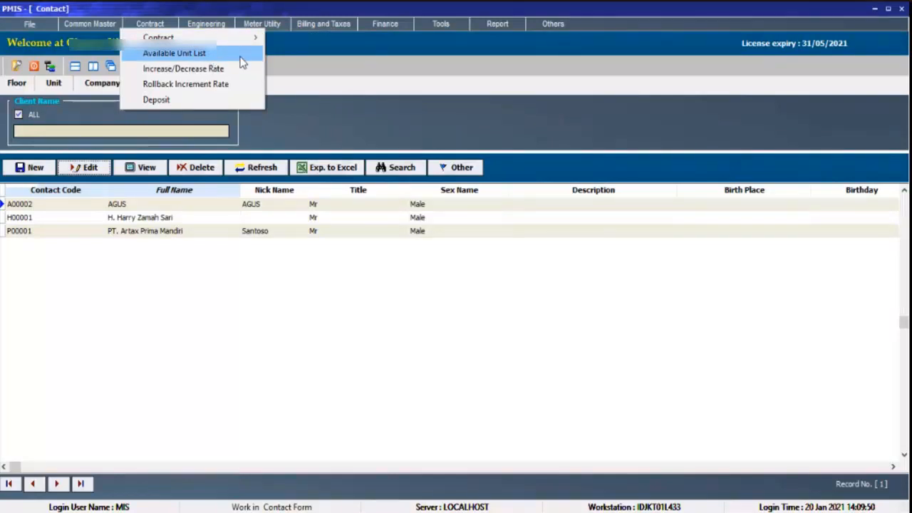
pyautogui.click(315, 75)
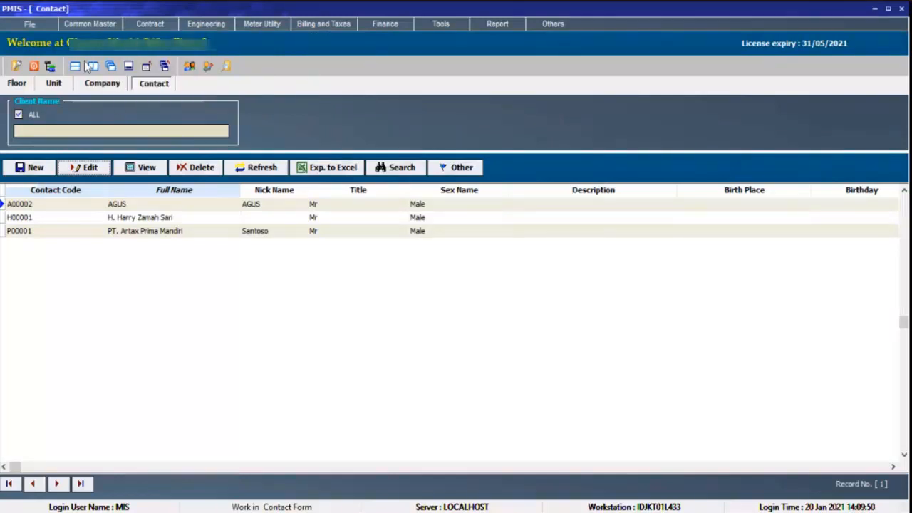
pyautogui.click(54, 84)
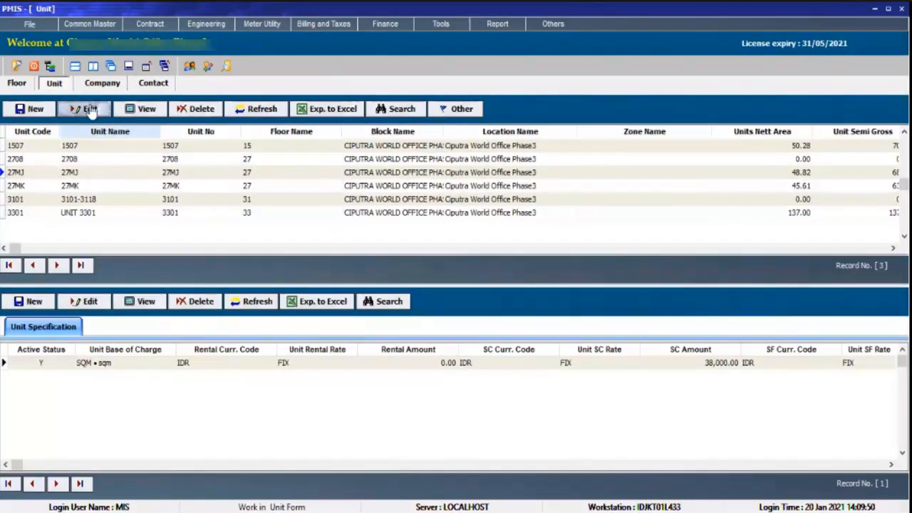
pyautogui.click(87, 109)
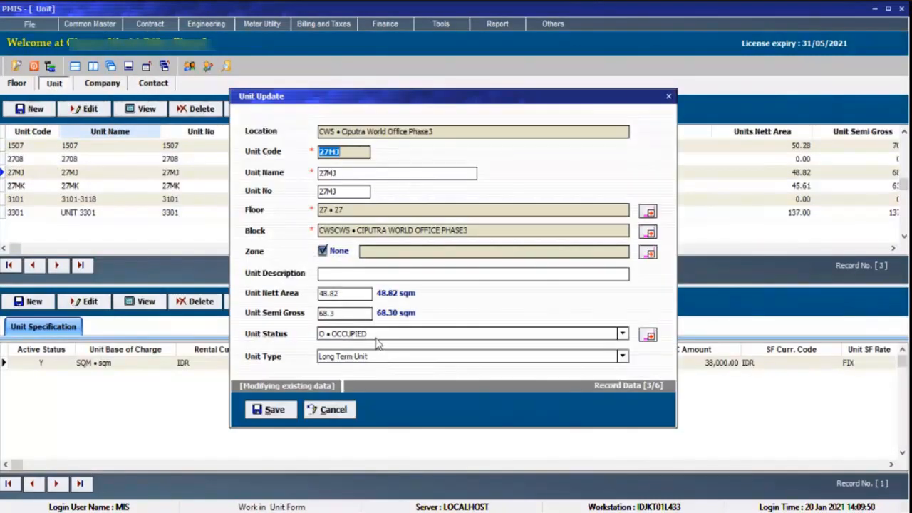
pyautogui.click(333, 409)
# Open the long-term contract list and enlarge the contract grid so it shows more rows.
pyautogui.click(151, 25)
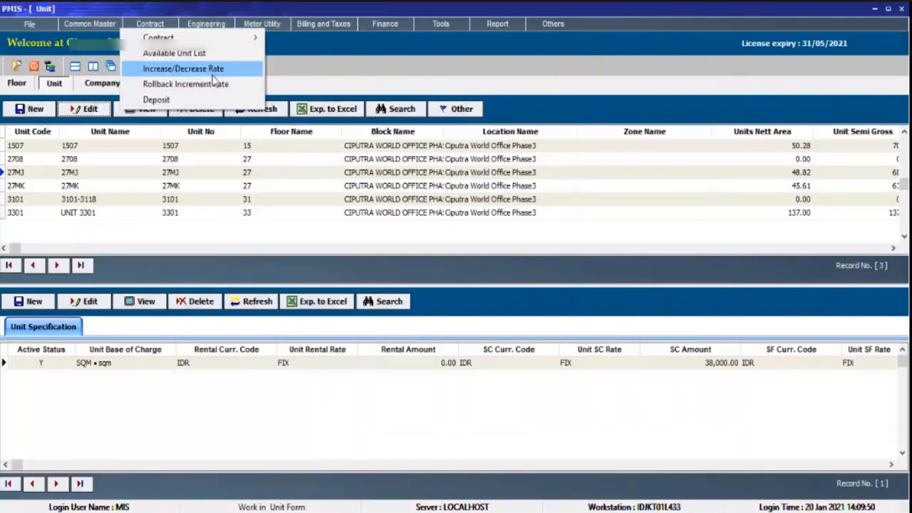
pyautogui.moveTo(175, 38)
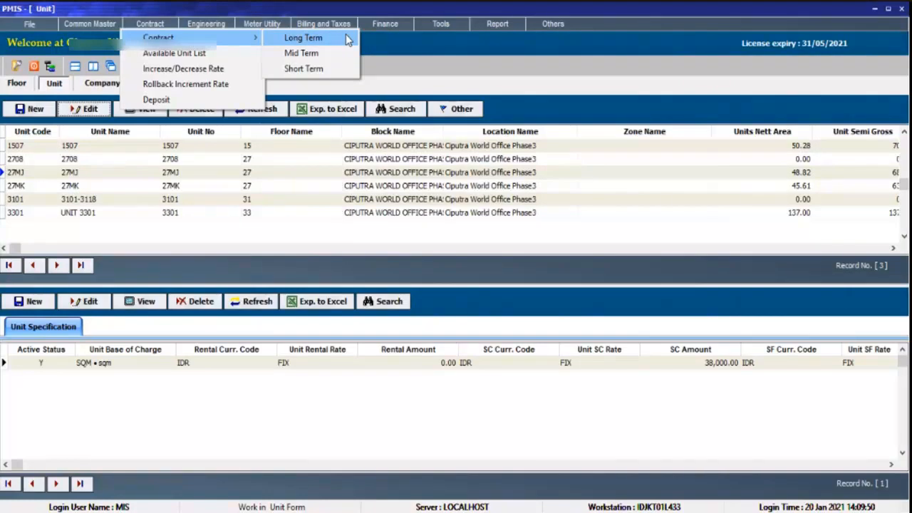
pyautogui.click(398, 54)
pyautogui.click(148, 26)
pyautogui.click(296, 43)
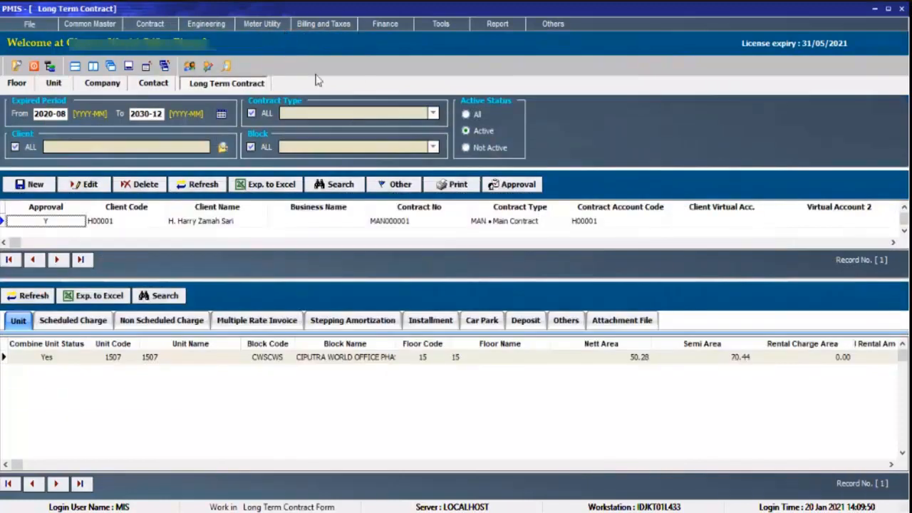
pyautogui.moveTo(381, 281); pyautogui.dragTo(384, 320)
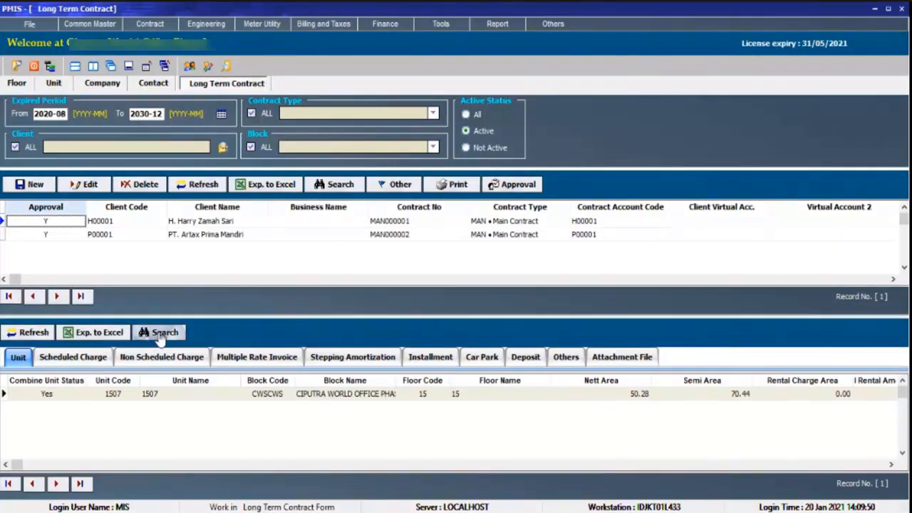
# Compare the unit details of contracts MAN000001 and MAN000002.
pyautogui.click(231, 235)
pyautogui.click(237, 222)
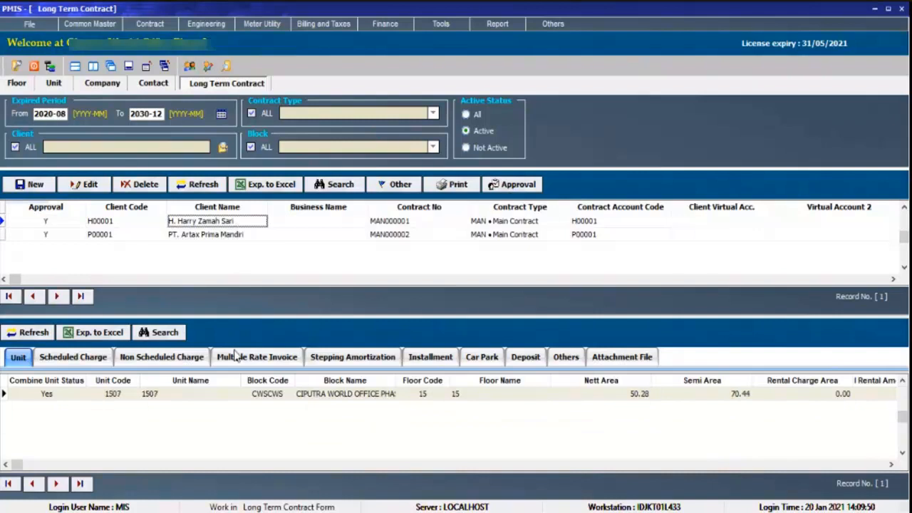
pyautogui.click(258, 396)
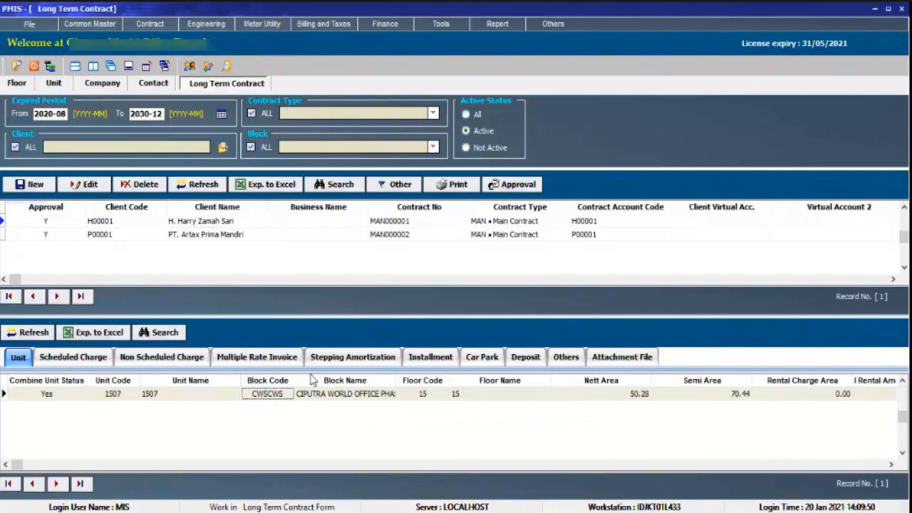
pyautogui.click(161, 224)
pyautogui.click(322, 235)
pyautogui.click(328, 223)
pyautogui.click(329, 238)
pyautogui.click(343, 223)
pyautogui.click(349, 235)
pyautogui.click(346, 223)
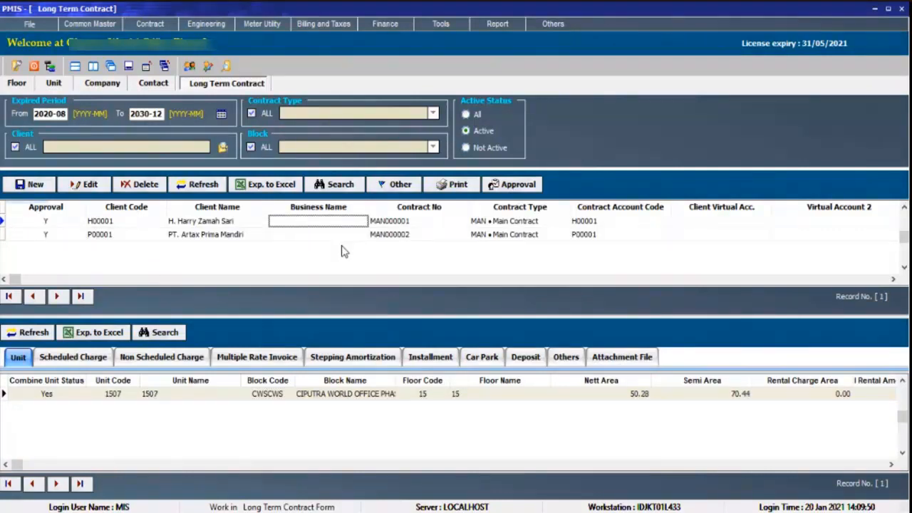
pyautogui.click(30, 183)
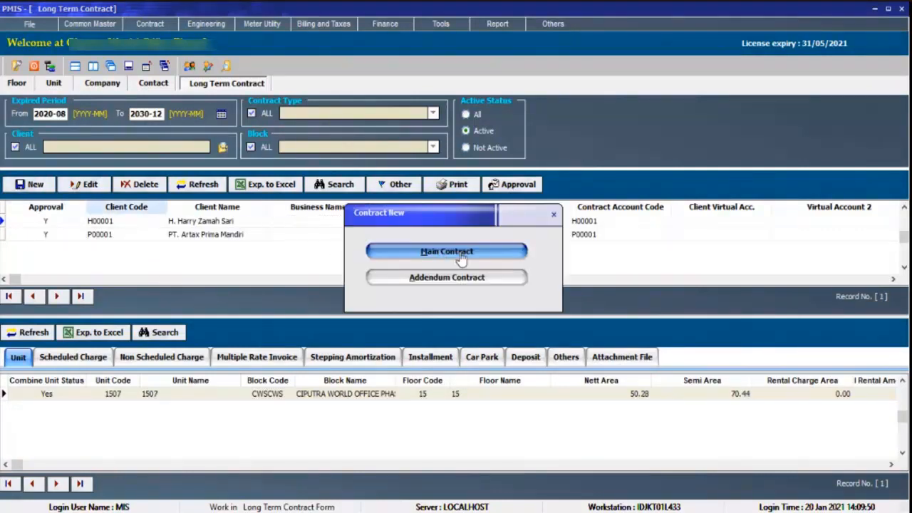
pyautogui.click(490, 257)
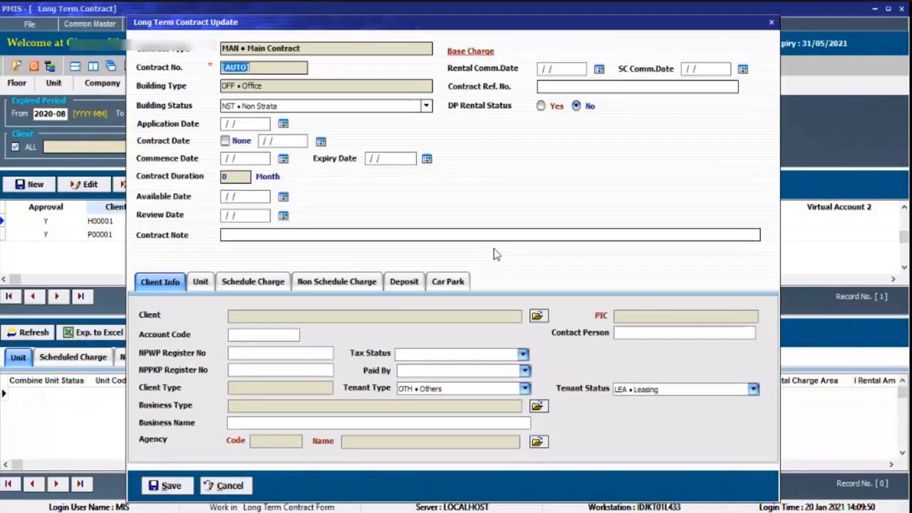
pyautogui.click(773, 22)
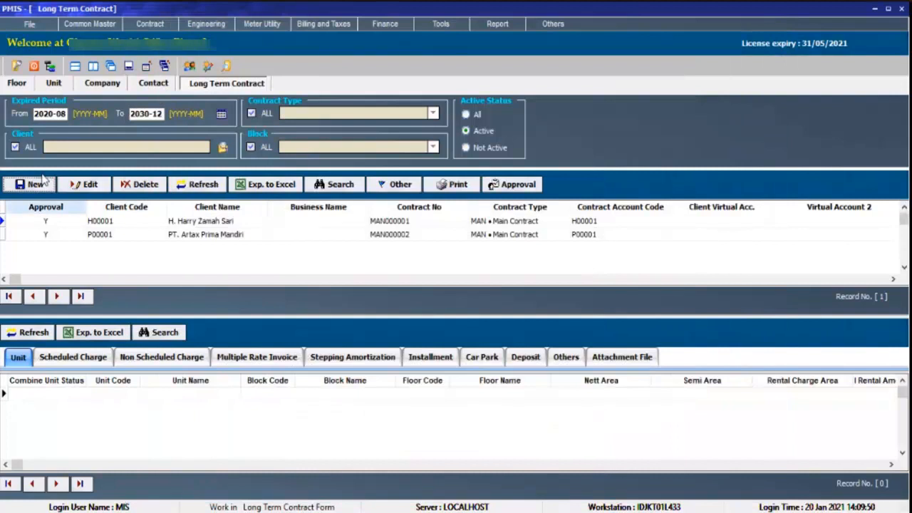
pyautogui.click(41, 182)
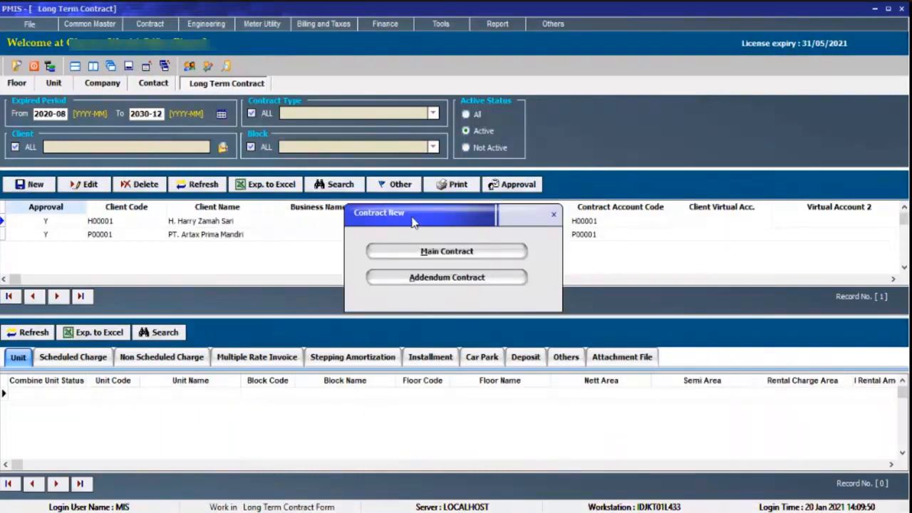
pyautogui.click(490, 261)
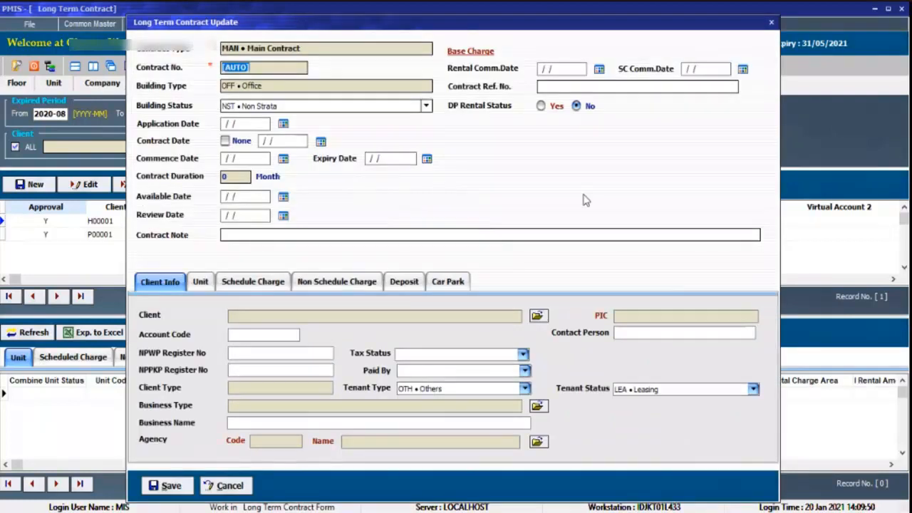
pyautogui.click(259, 126)
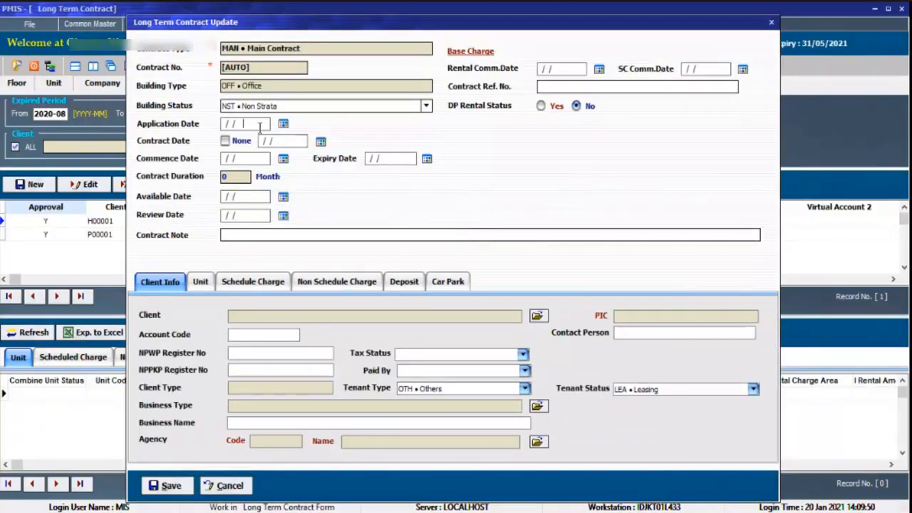
pyautogui.doubleClick(259, 126)
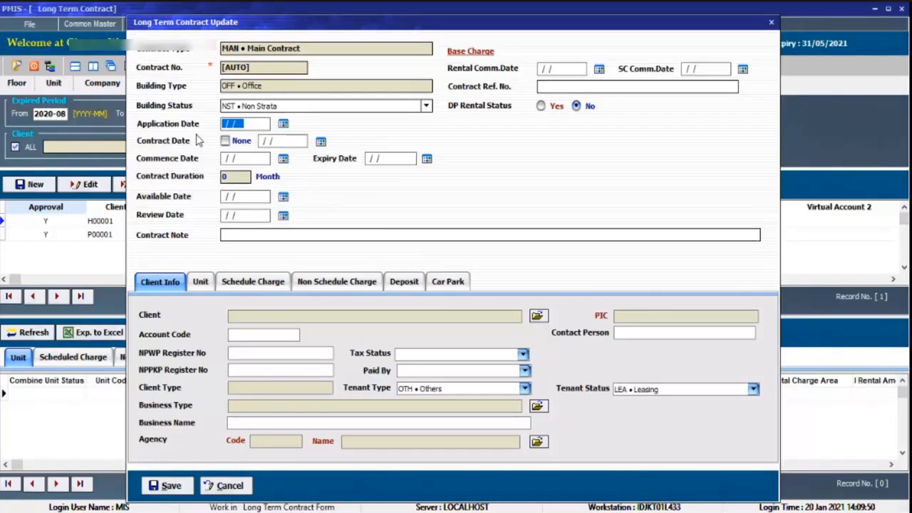
pyautogui.moveTo(293, 9)
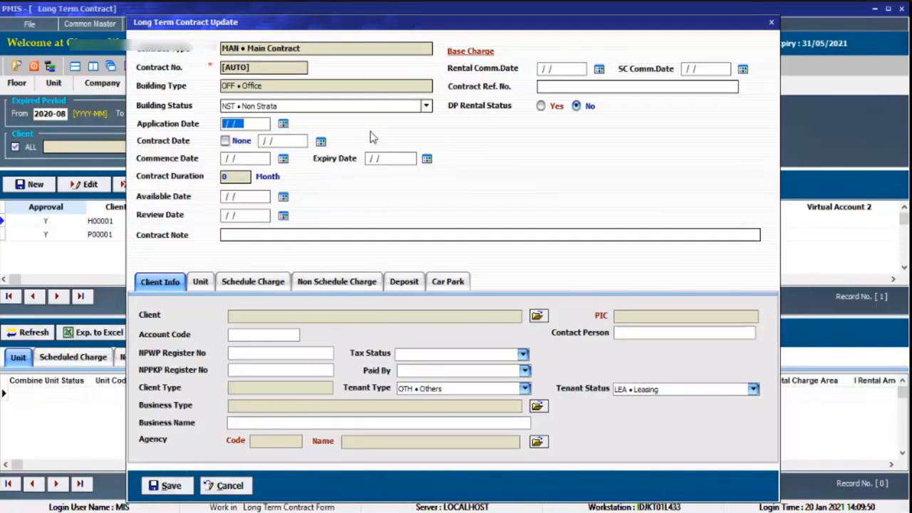
pyautogui.click(227, 486)
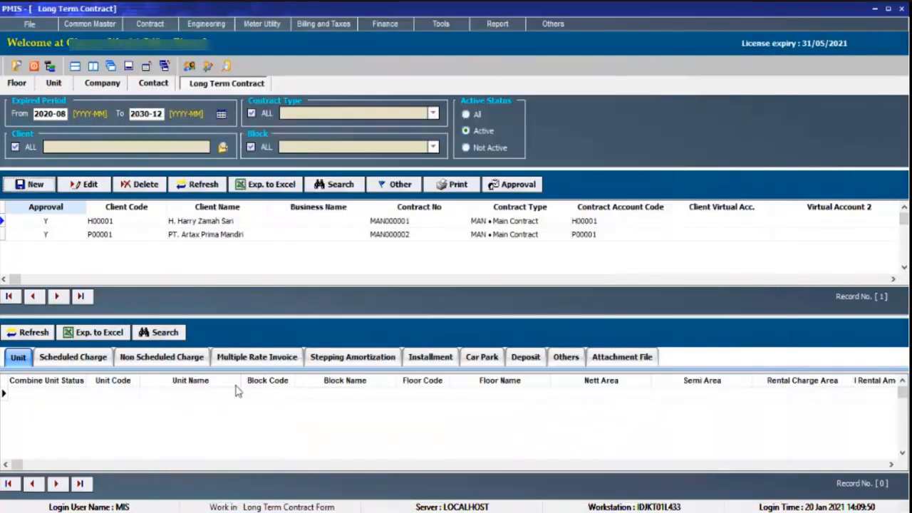
# Review the installment schedules of contracts MAN000002 and MAN000001.
pyautogui.click(314, 235)
pyautogui.click(448, 358)
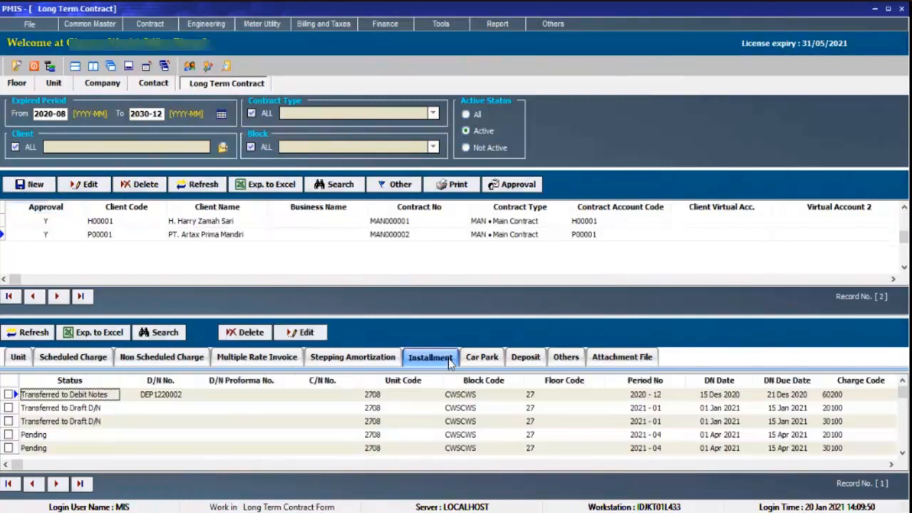
pyautogui.click(533, 235)
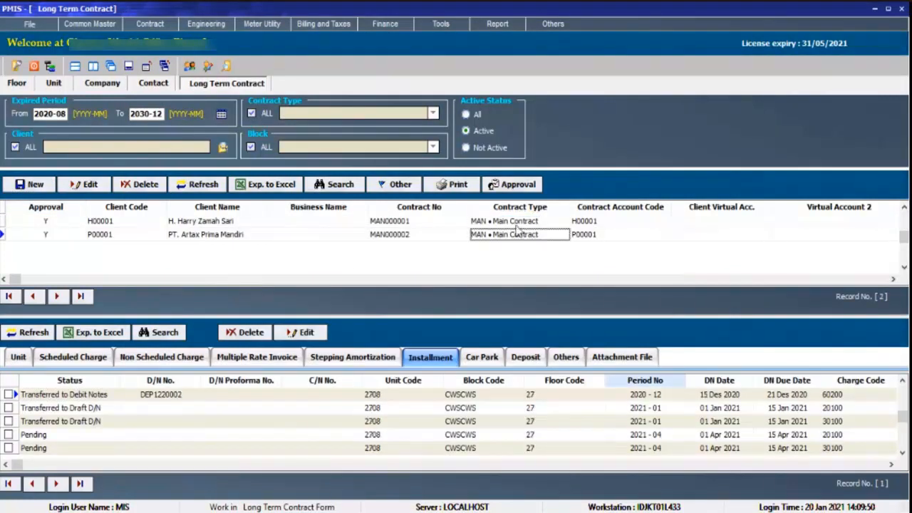
pyautogui.click(517, 223)
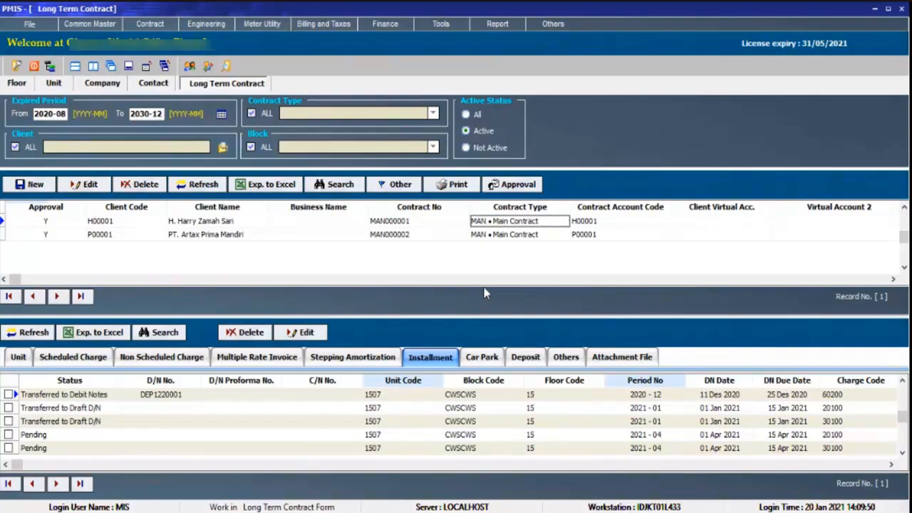
pyautogui.click(228, 223)
pyautogui.click(35, 185)
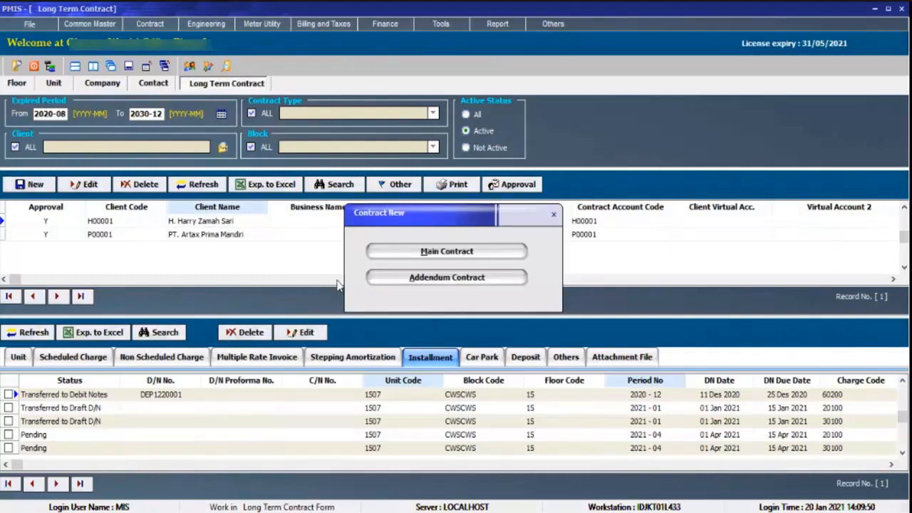
pyautogui.press('Return')
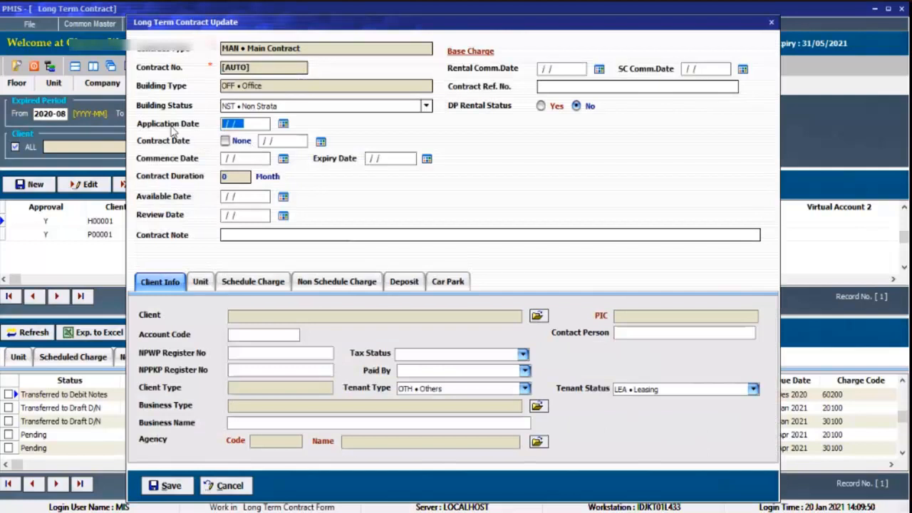
pyautogui.write('20/01/2021')
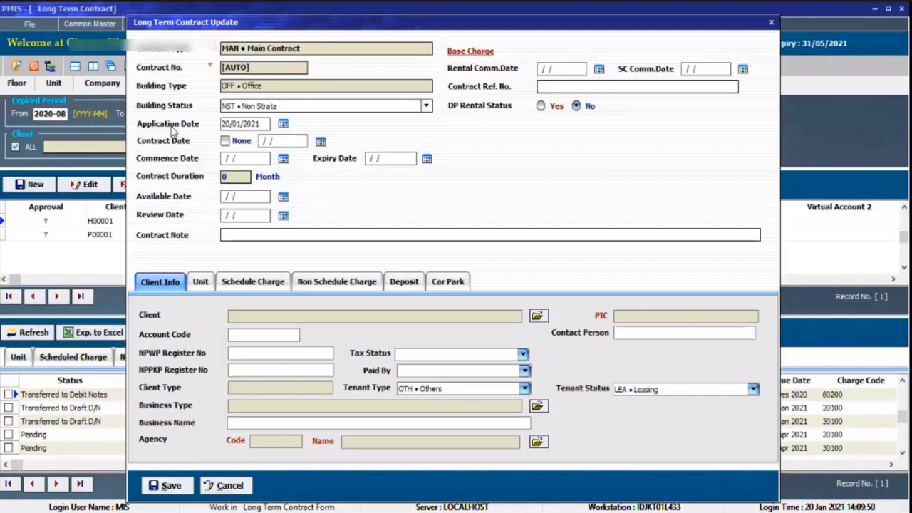
pyautogui.press('Tab')
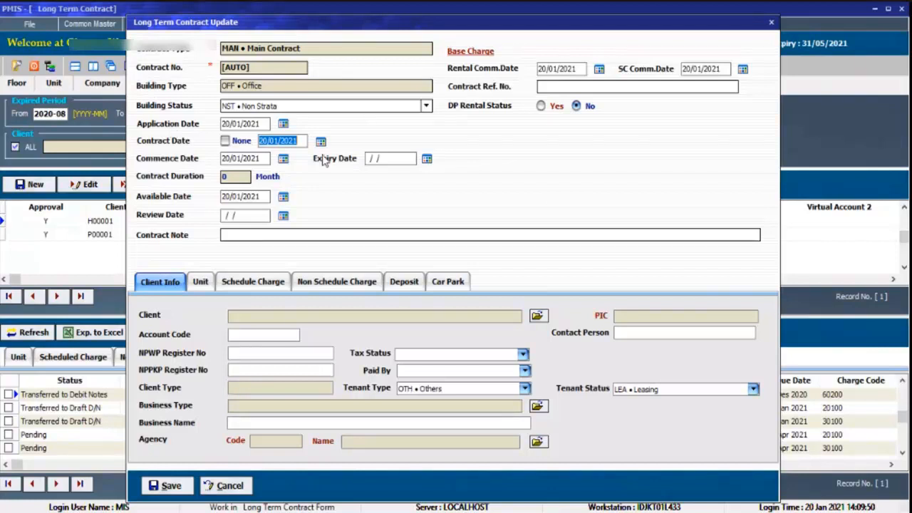
pyautogui.click(225, 486)
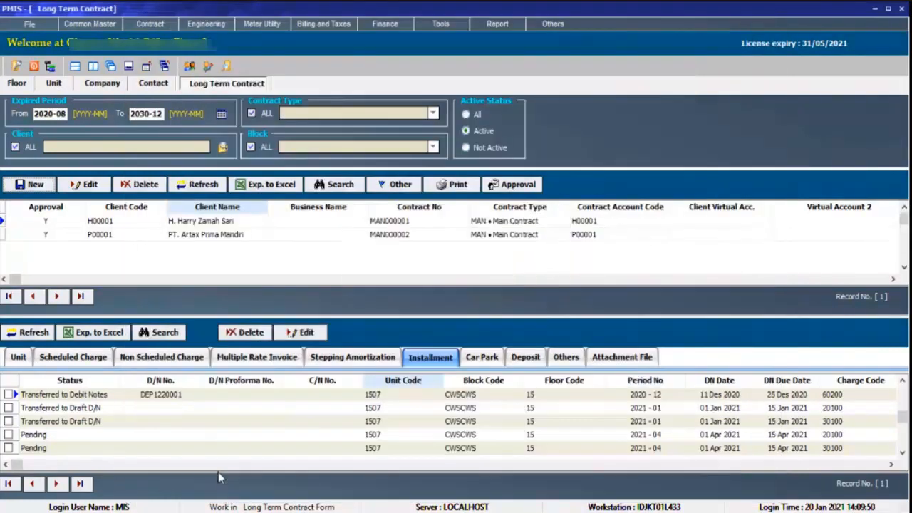
# Start a new main contract and set its application date to 20/01/2021.
pyautogui.click(29, 183)
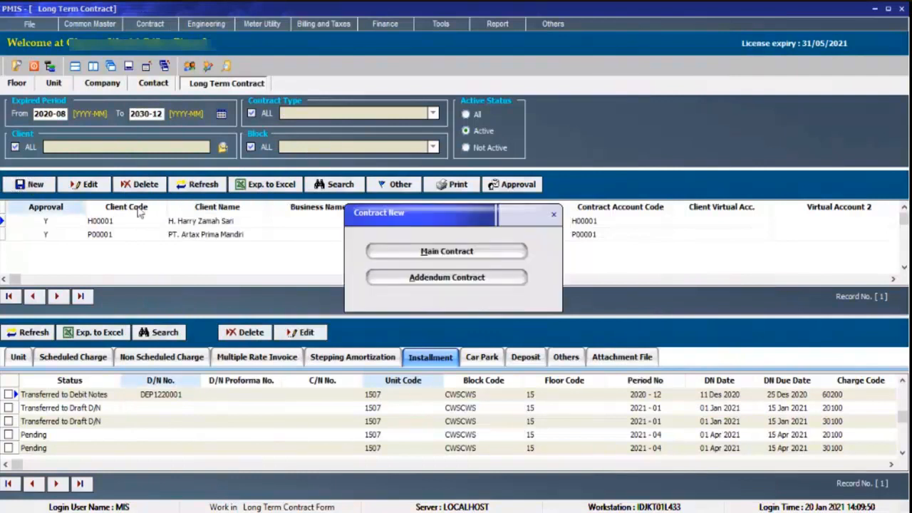
pyautogui.click(377, 252)
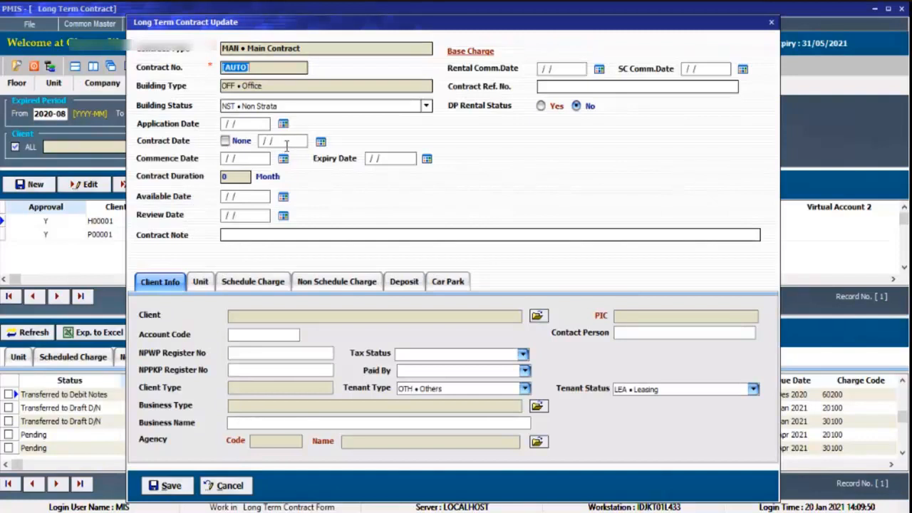
pyautogui.click(262, 125)
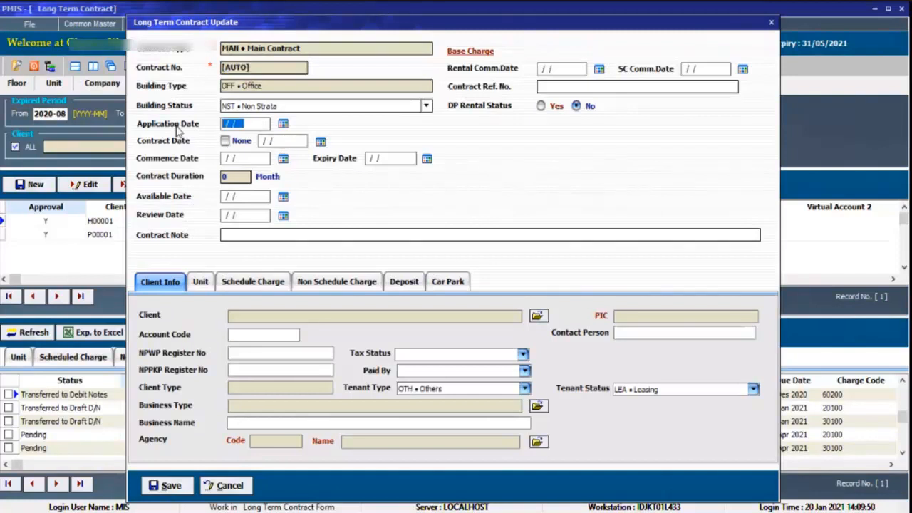
pyautogui.write('20/01/')
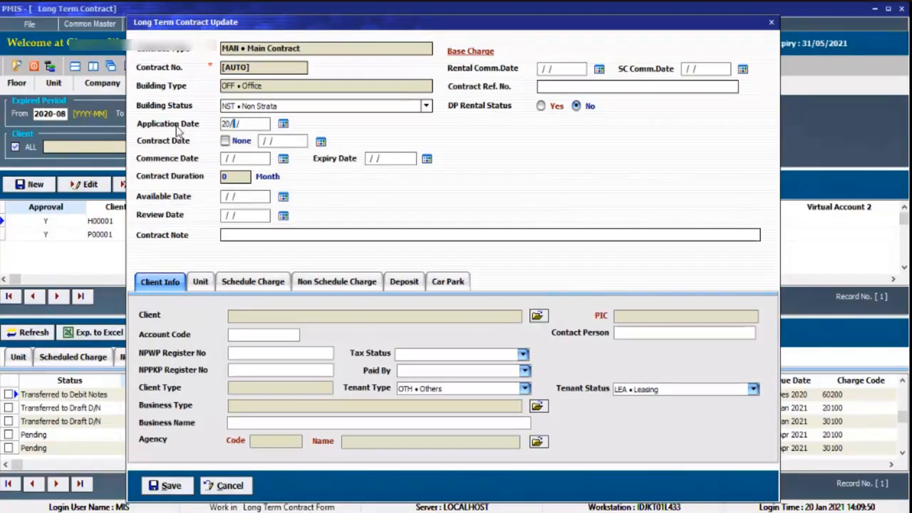
pyautogui.write('2021')
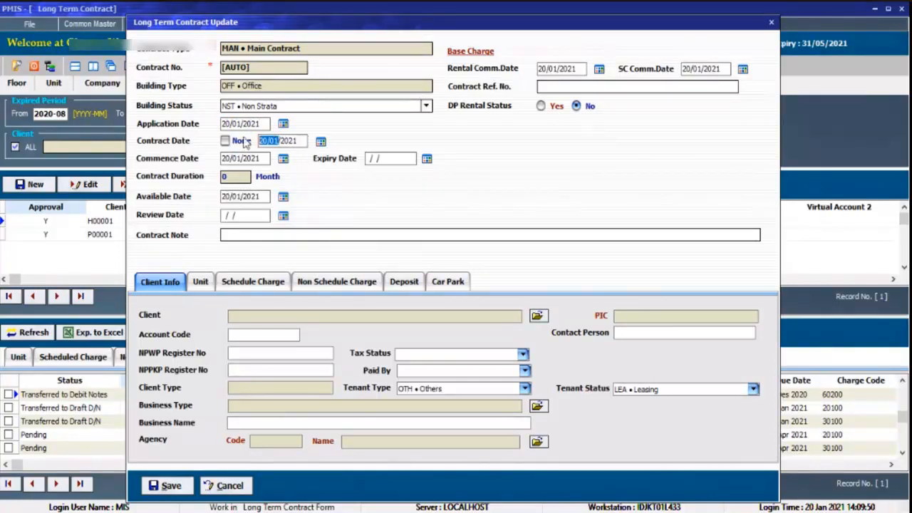
# Set the contract date to 01/02/2021 and the commence date to 01/01/2021.
pyautogui.write('0102')
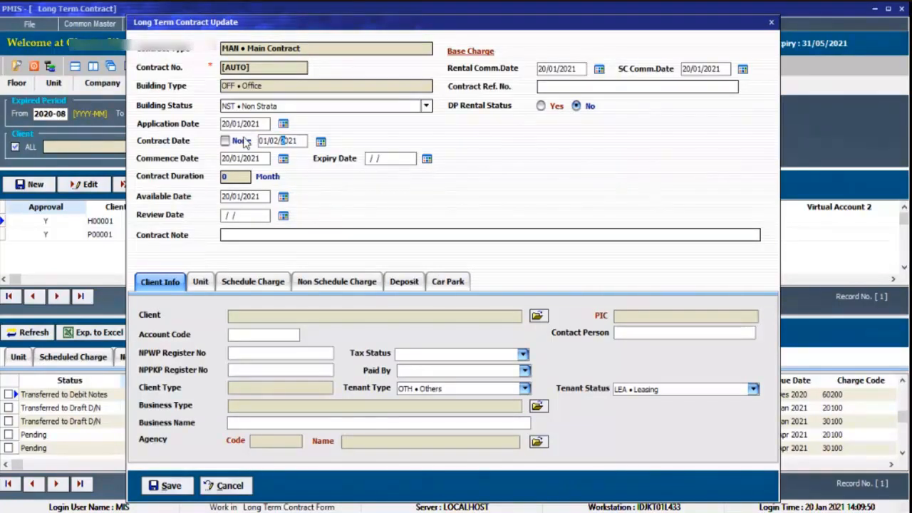
pyautogui.press('Tab')
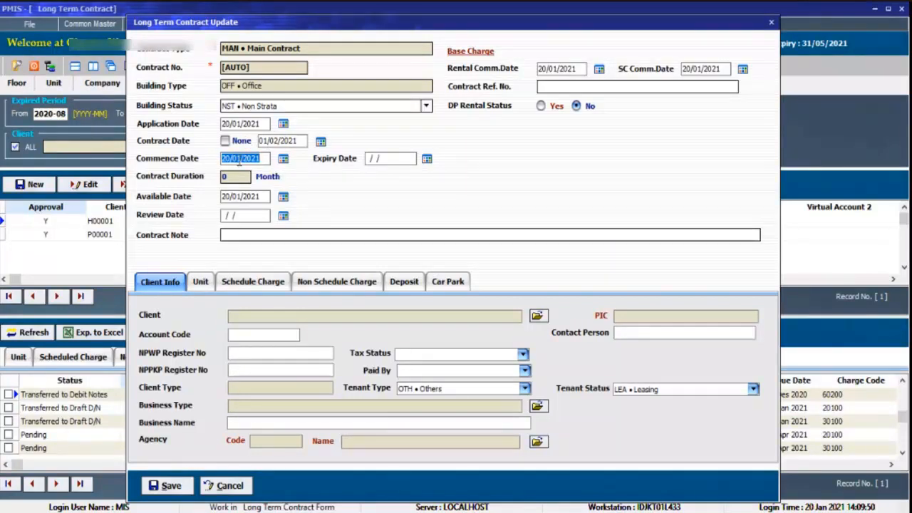
pyautogui.moveTo(231, 156); pyautogui.dragTo(215, 159)
pyautogui.write('01')
pyautogui.press('Tab')
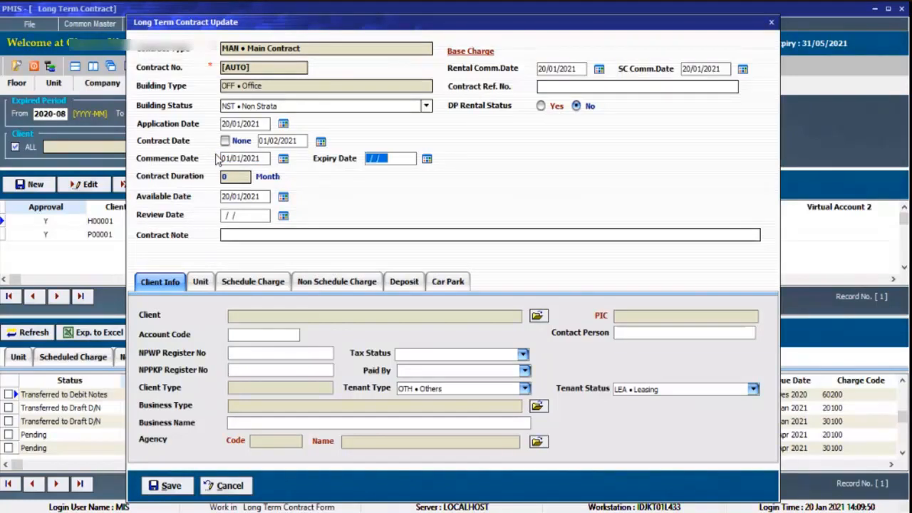
# Set the contract's expiry date to 31/12/2026.
pyautogui.click(427, 159)
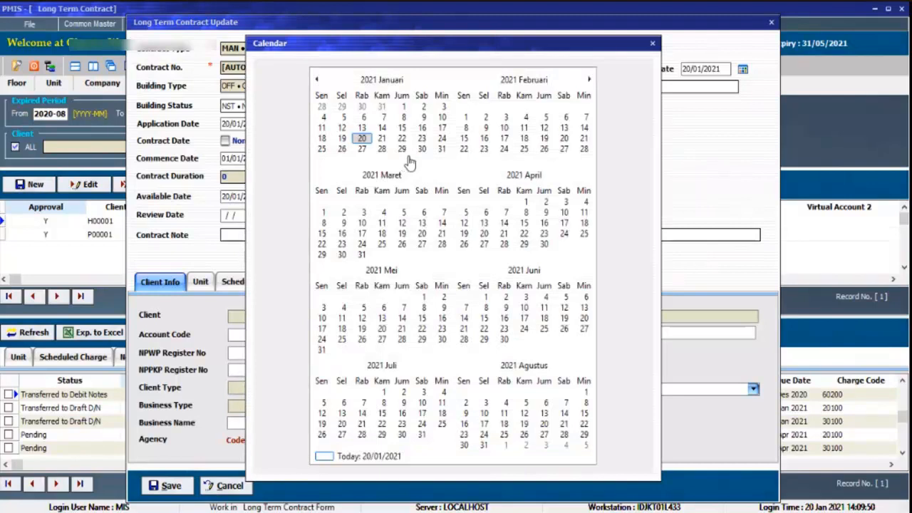
pyautogui.click(652, 44)
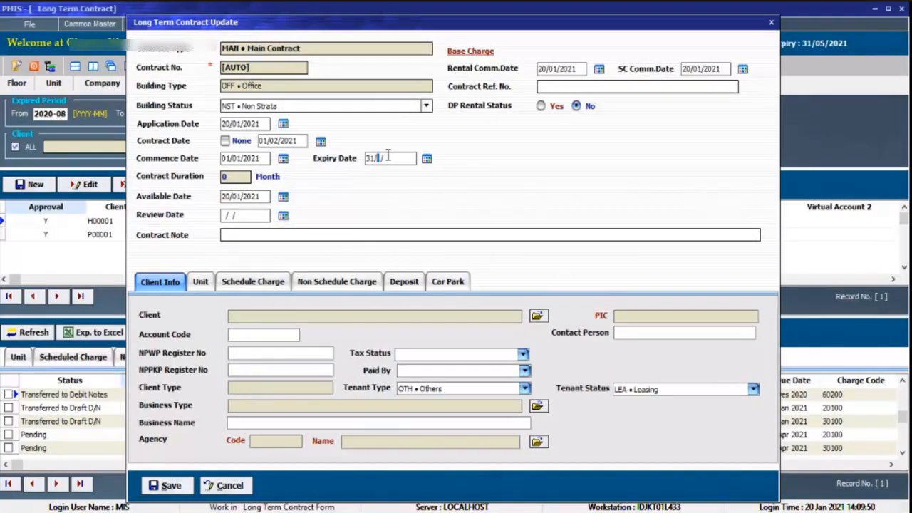
pyautogui.write('12')
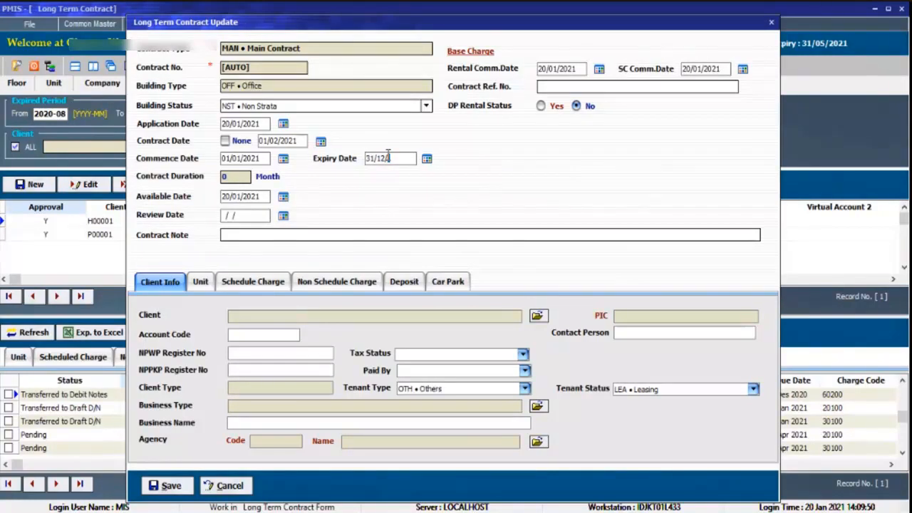
pyautogui.write('2026')
pyautogui.press('Tab')
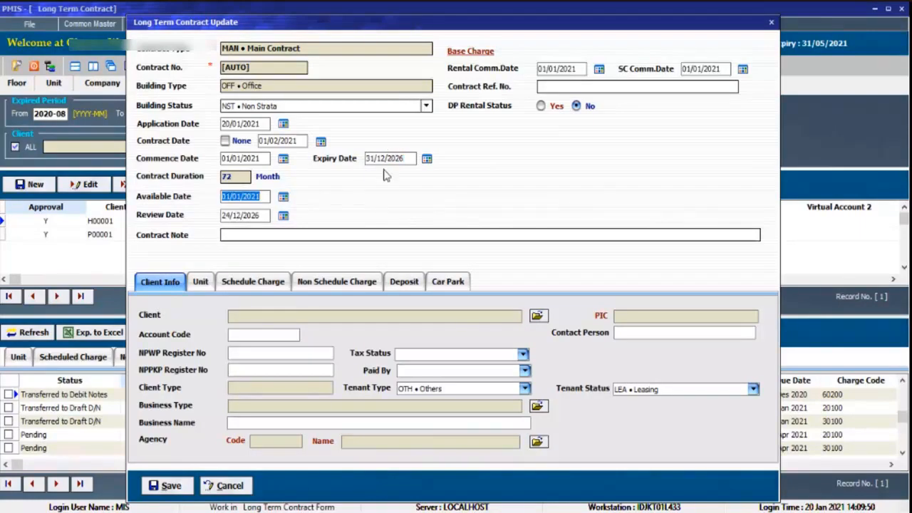
# Examine the rental and SC commencement dates under the base charge and compare them with the contract date.
pyautogui.click(552, 68)
pyautogui.rightClick(536, 69)
pyautogui.click(494, 74)
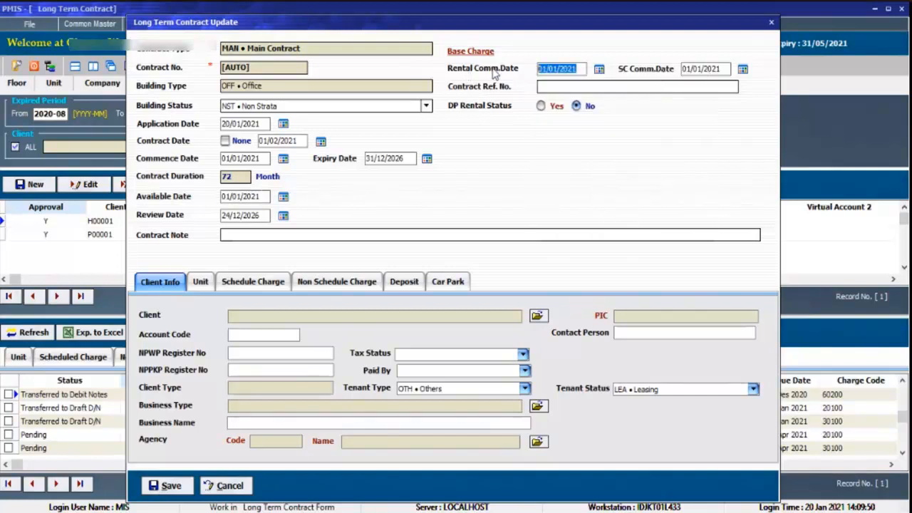
pyautogui.moveTo(561, 71); pyautogui.dragTo(484, 77)
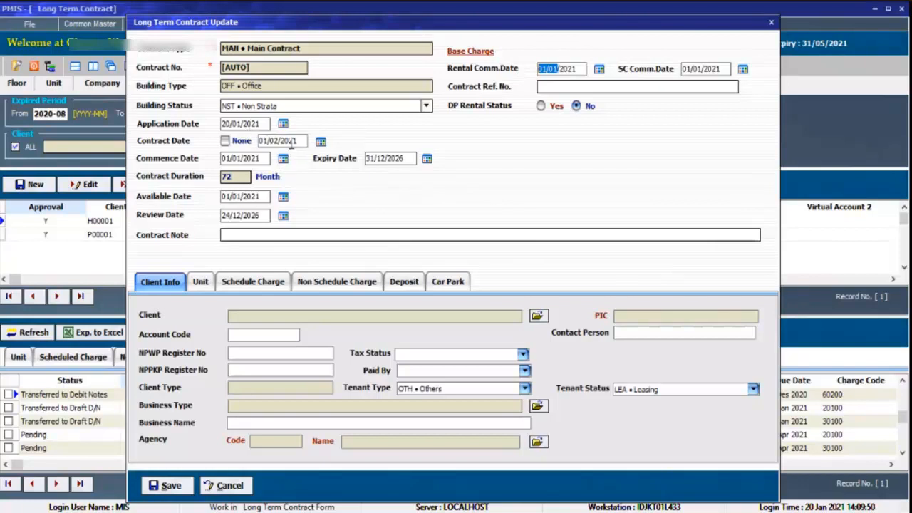
pyautogui.press('Tab')
pyautogui.moveTo(286, 143); pyautogui.dragTo(259, 140)
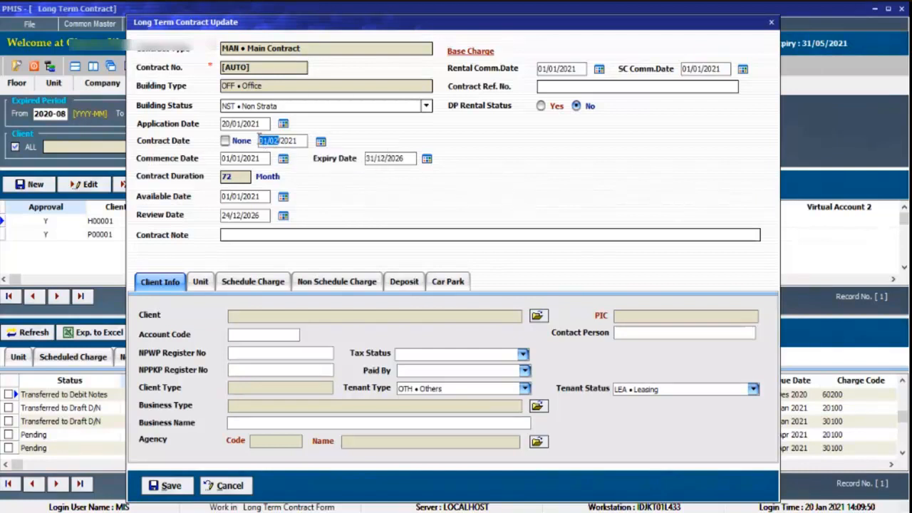
pyautogui.click(567, 66)
pyautogui.moveTo(572, 71); pyautogui.dragTo(506, 74)
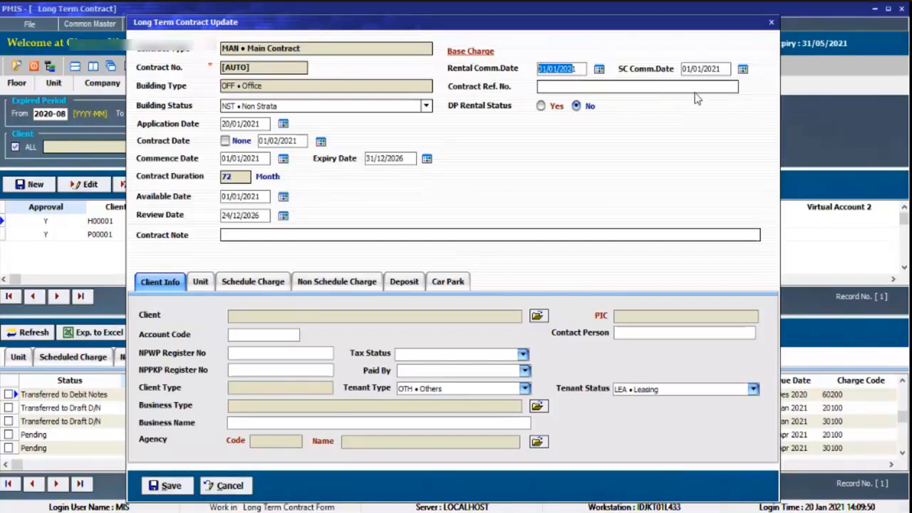
pyautogui.click(713, 69)
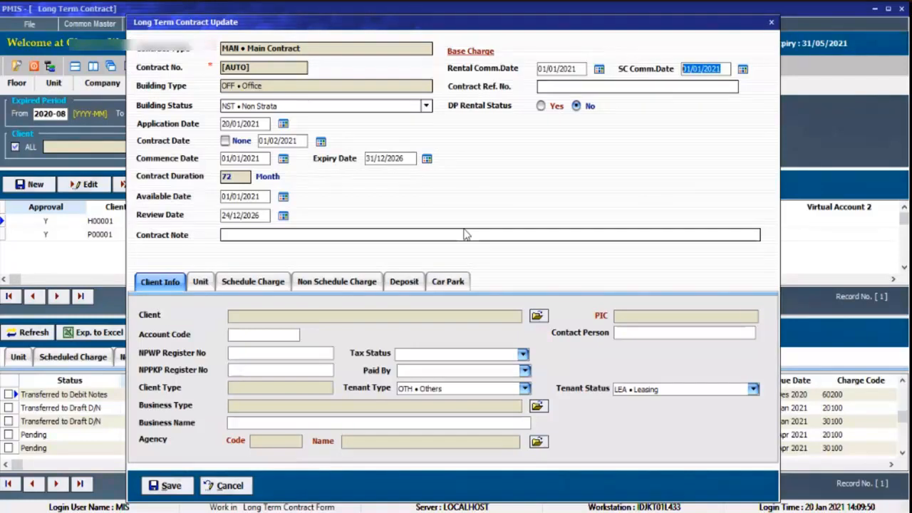
pyautogui.click(577, 67)
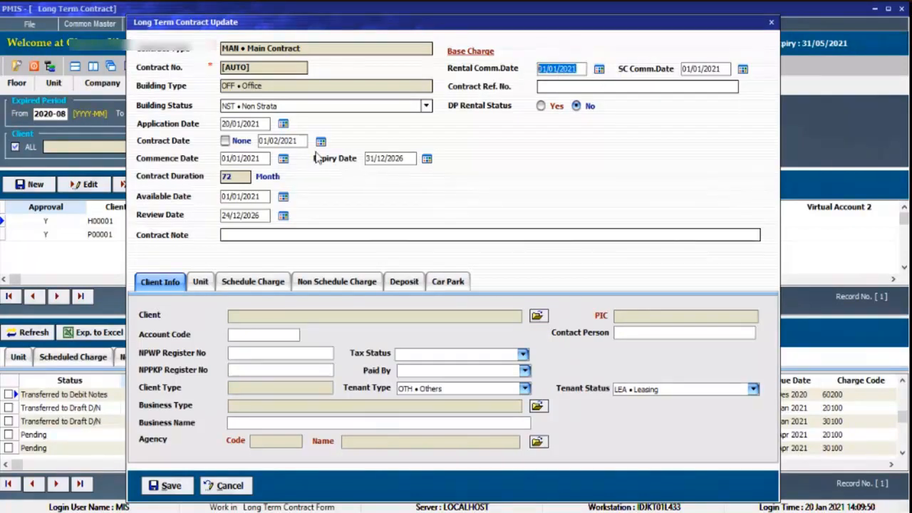
pyautogui.press('Tab')
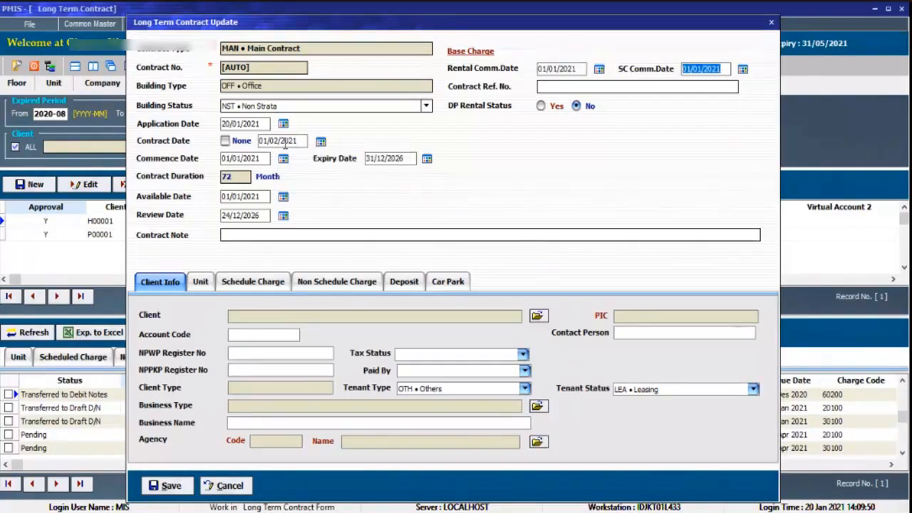
pyautogui.click(270, 141)
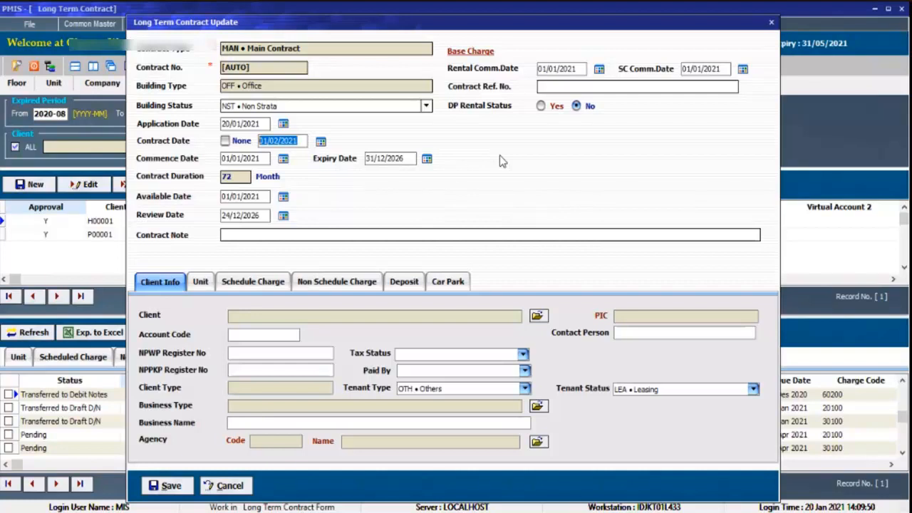
pyautogui.click(575, 68)
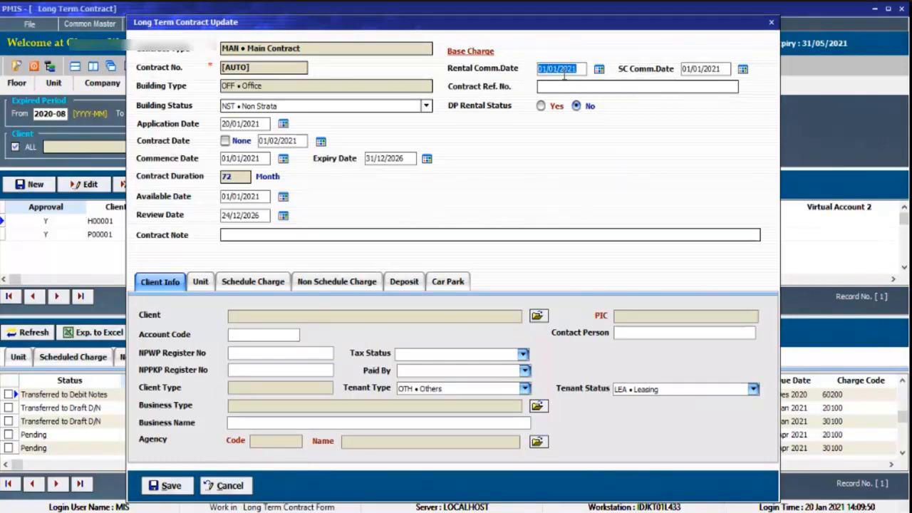
pyautogui.moveTo(716, 71); pyautogui.dragTo(679, 75)
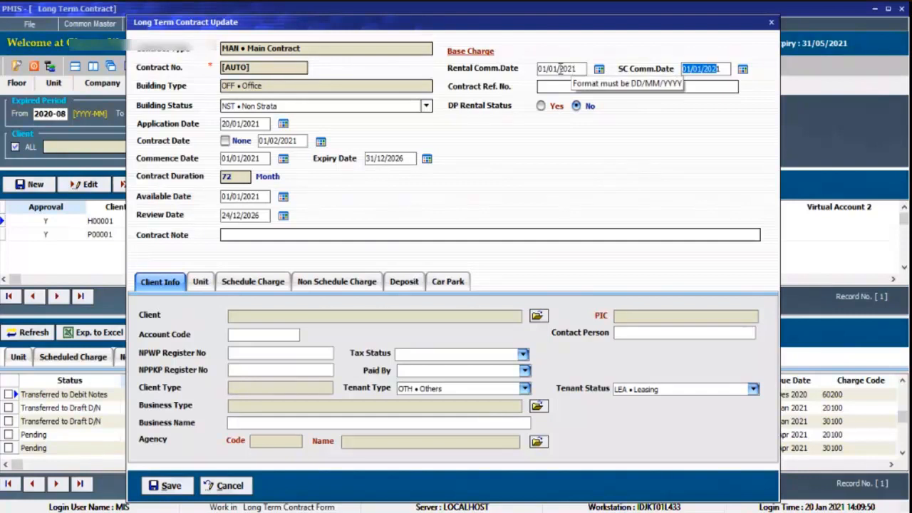
pyautogui.moveTo(558, 69); pyautogui.dragTo(523, 79)
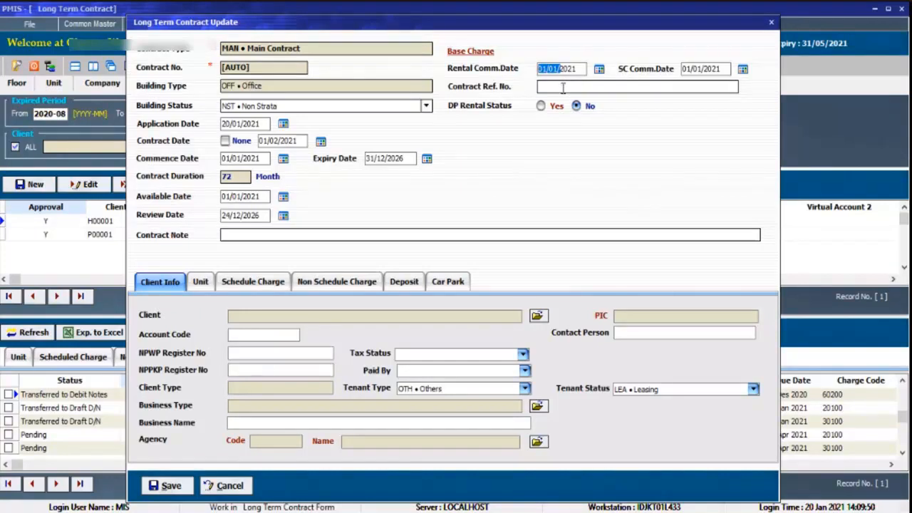
pyautogui.click(302, 140)
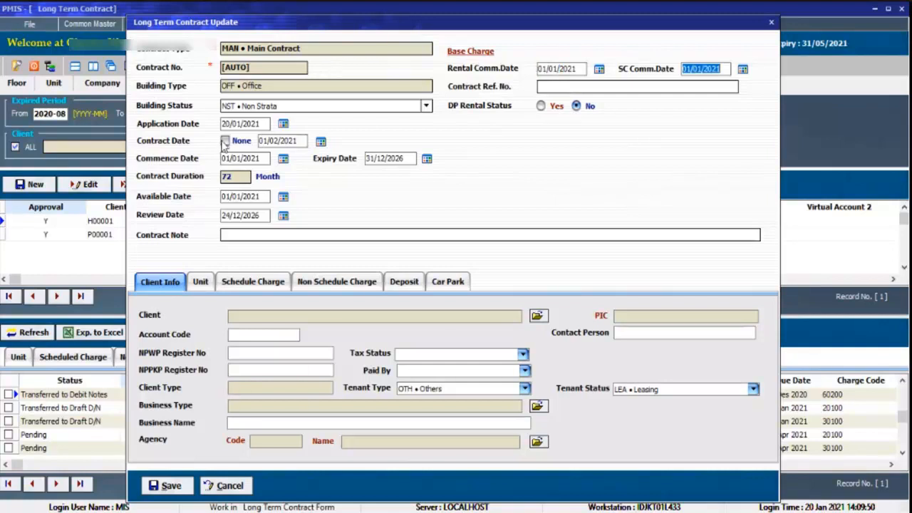
pyautogui.moveTo(288, 140); pyautogui.dragTo(239, 140)
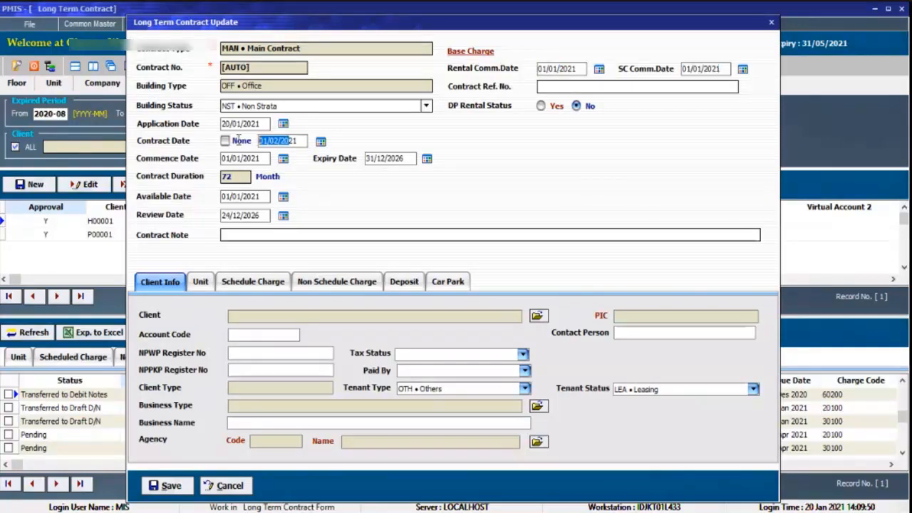
pyautogui.rightClick(577, 71)
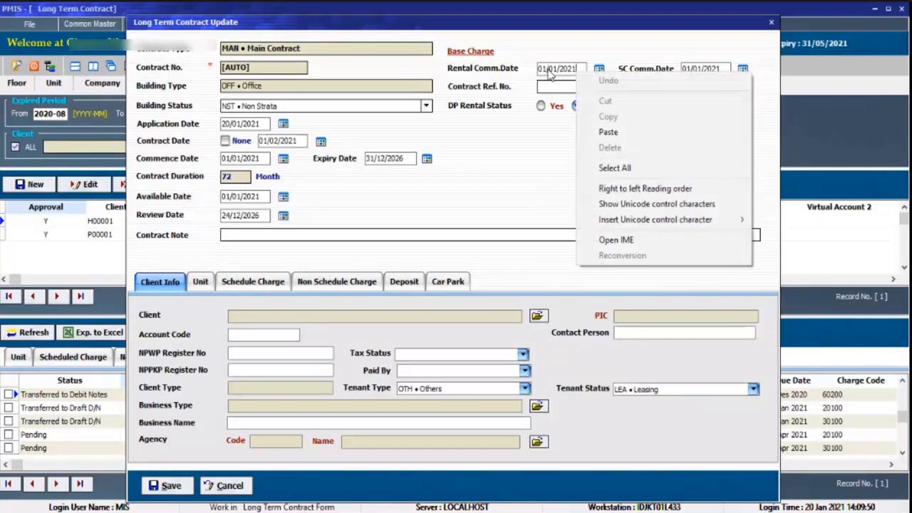
pyautogui.click(556, 71)
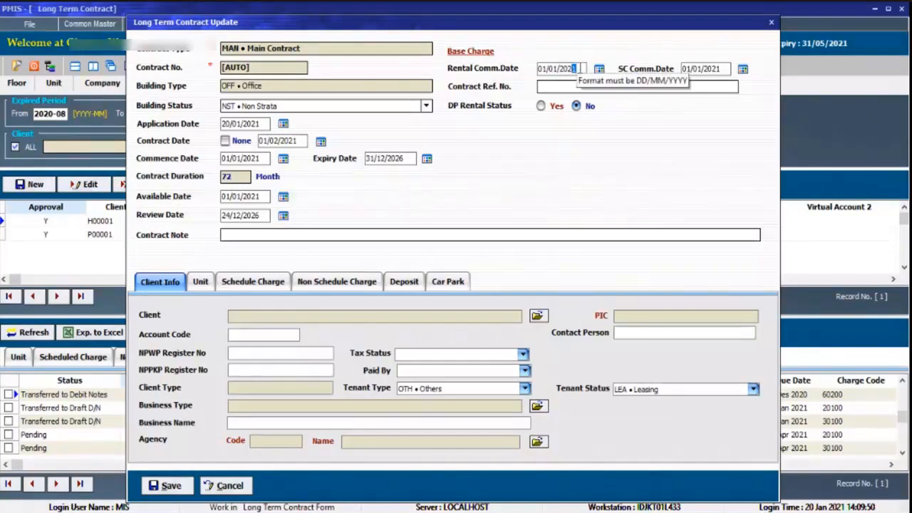
pyautogui.moveTo(571, 72); pyautogui.dragTo(518, 68)
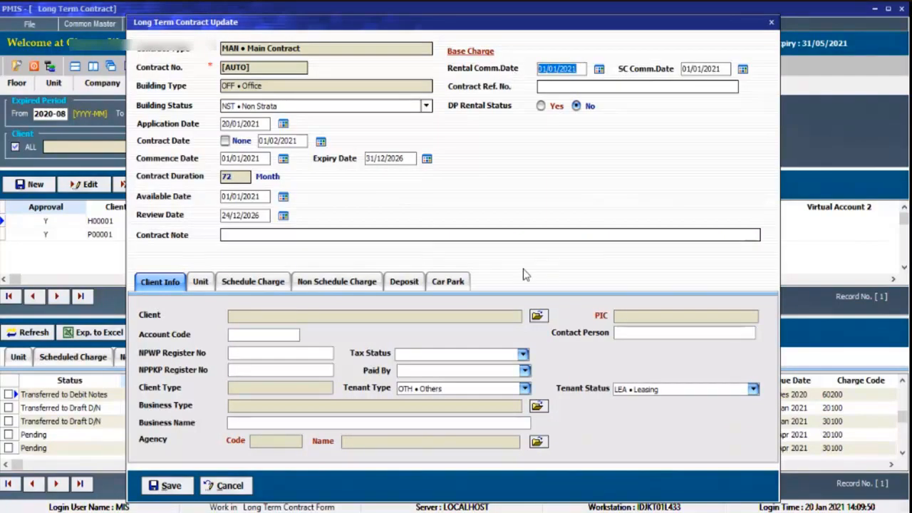
# Look up the contract's client and select the contact linked to company ABC.
pyautogui.click(537, 314)
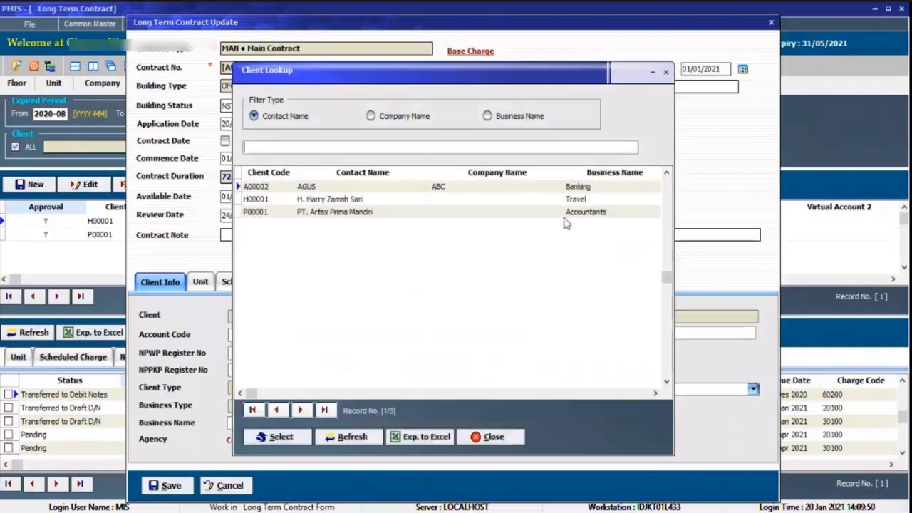
pyautogui.click(391, 188)
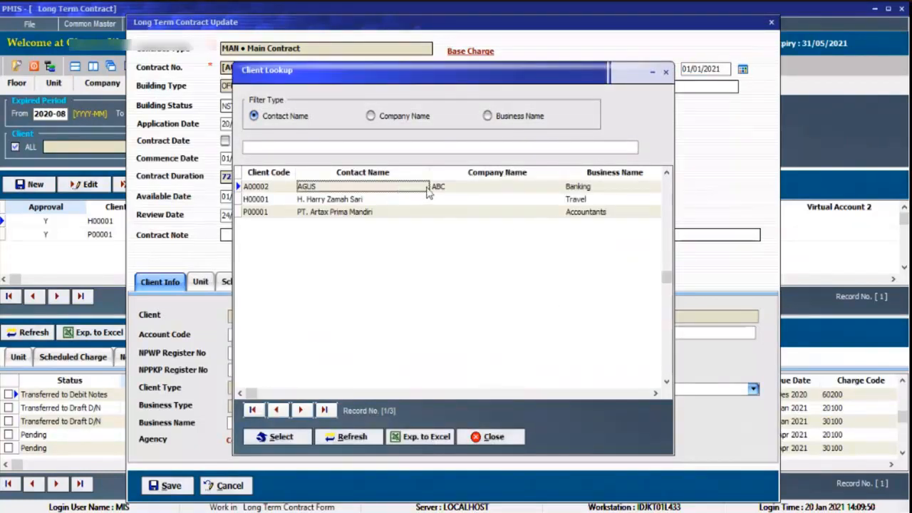
pyautogui.click(473, 188)
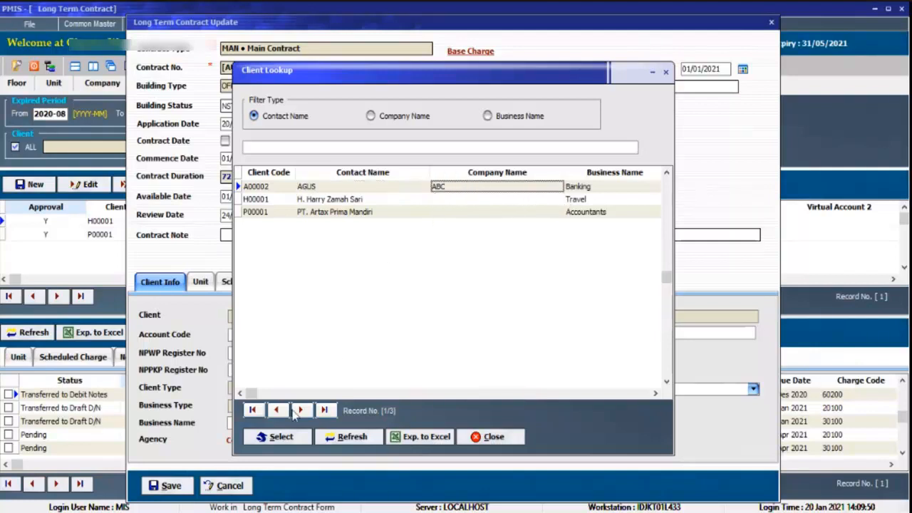
pyautogui.click(278, 436)
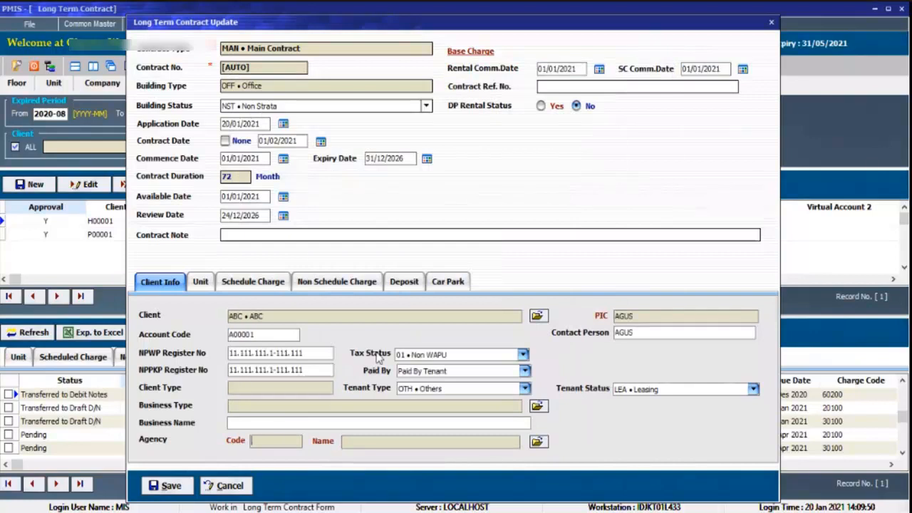
# Replace the client's account code with ABC.
pyautogui.doubleClick(277, 333)
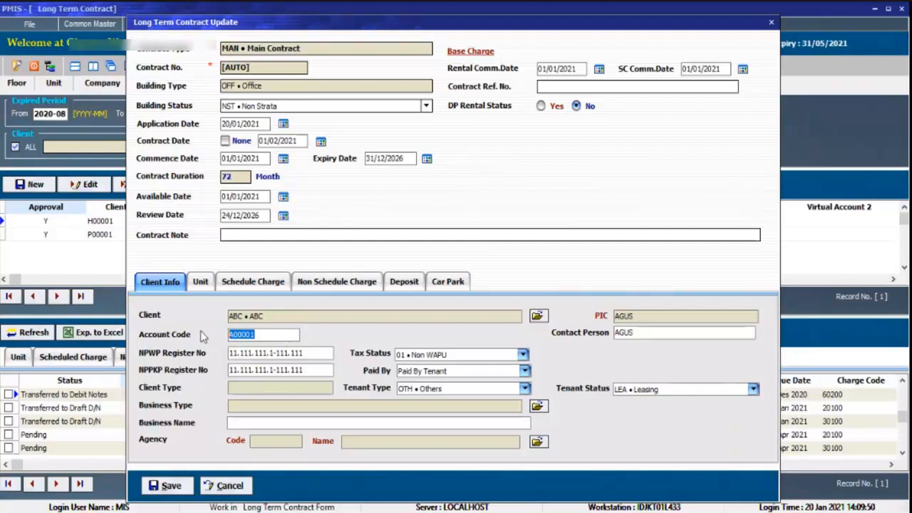
pyautogui.moveTo(235, 333); pyautogui.dragTo(193, 325)
pyautogui.moveTo(272, 333); pyautogui.dragTo(176, 318)
pyautogui.click(280, 317)
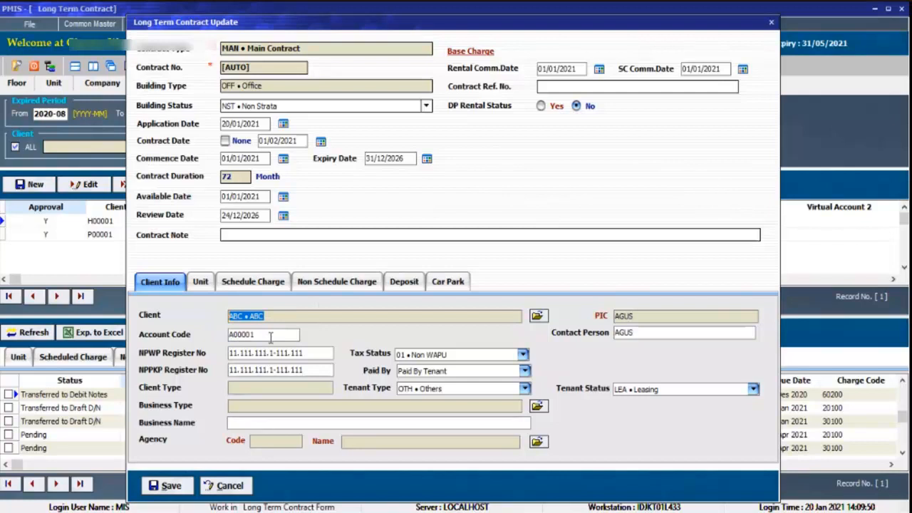
pyautogui.click(270, 338)
pyautogui.write('ABC')
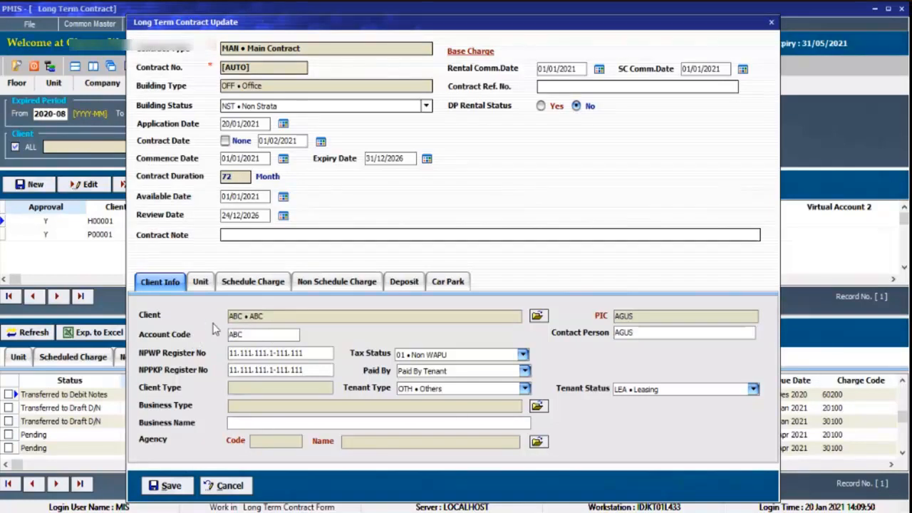
pyautogui.doubleClick(270, 335)
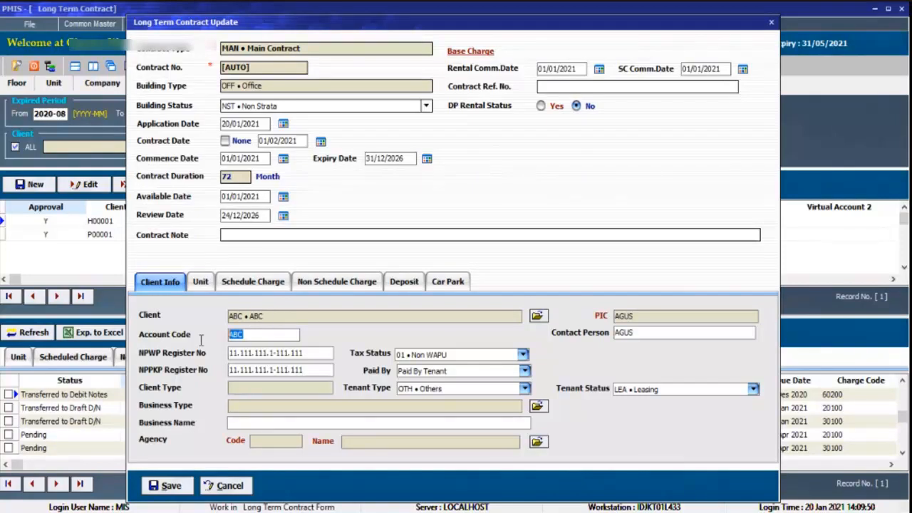
pyautogui.click(266, 334)
pyautogui.doubleClick(266, 334)
pyautogui.click(266, 334)
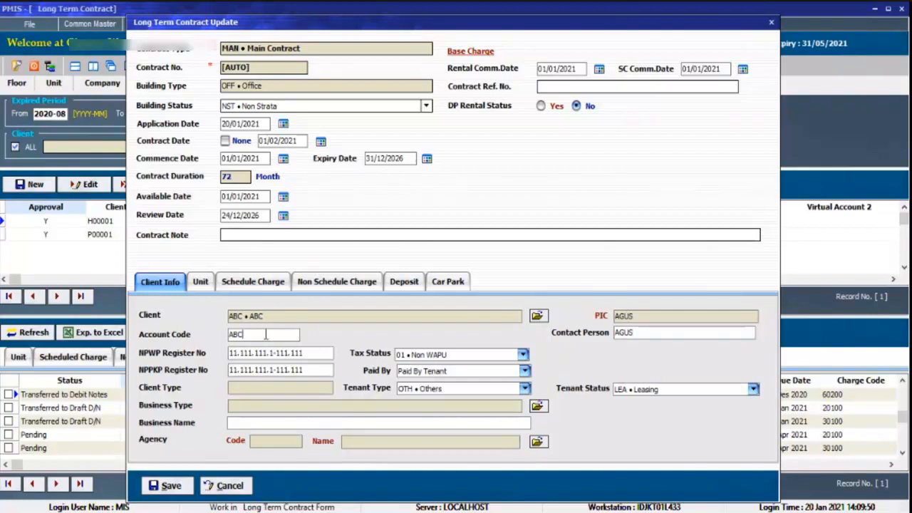
pyautogui.moveTo(265, 334); pyautogui.dragTo(207, 331)
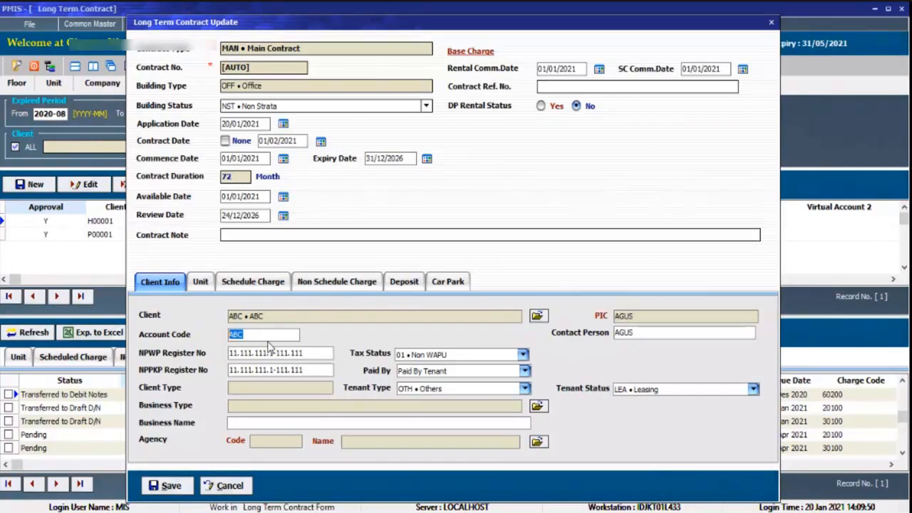
pyautogui.doubleClick(267, 337)
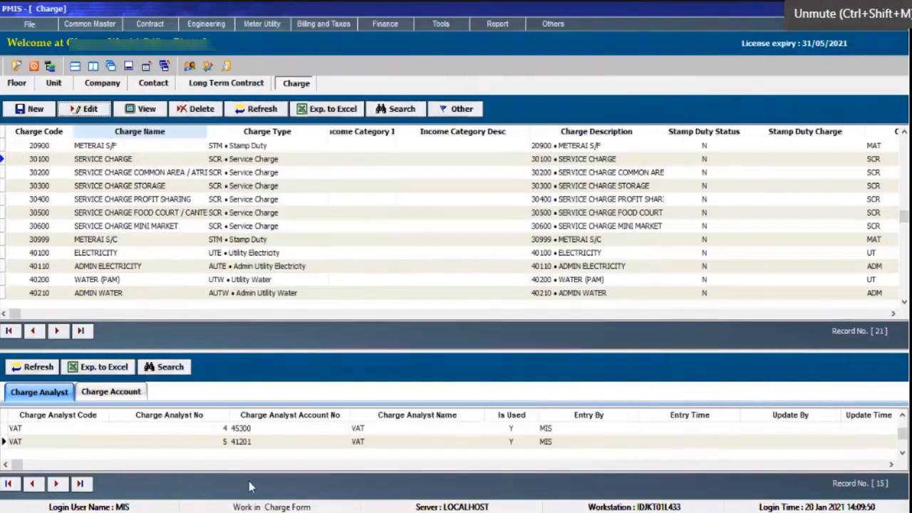
# Return to the long term contracts and open company ABC's unapproved main contract for editing.
pyautogui.click(226, 83)
pyautogui.click(152, 251)
pyautogui.rightClick(184, 248)
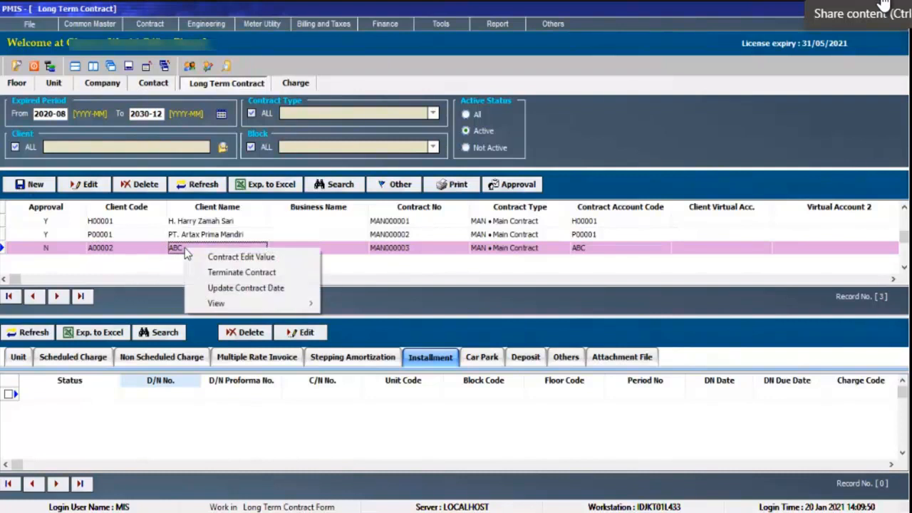
pyautogui.click(147, 254)
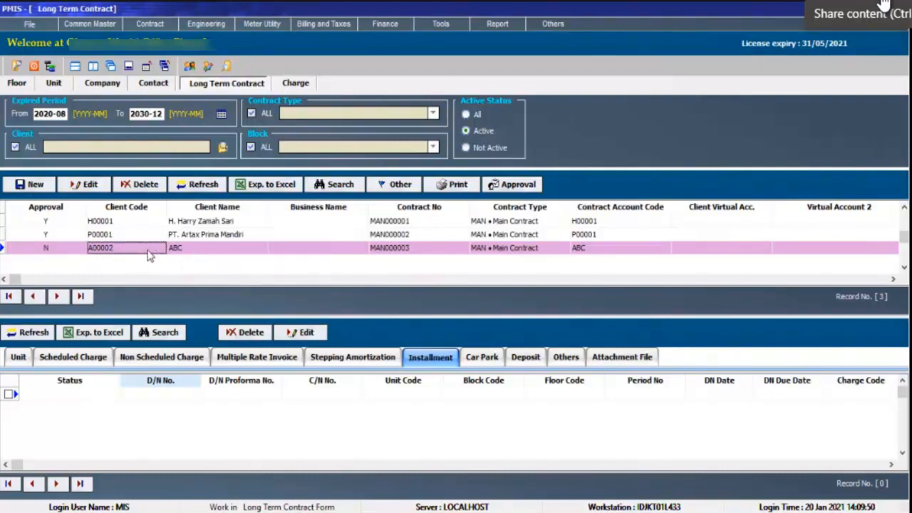
pyautogui.click(74, 184)
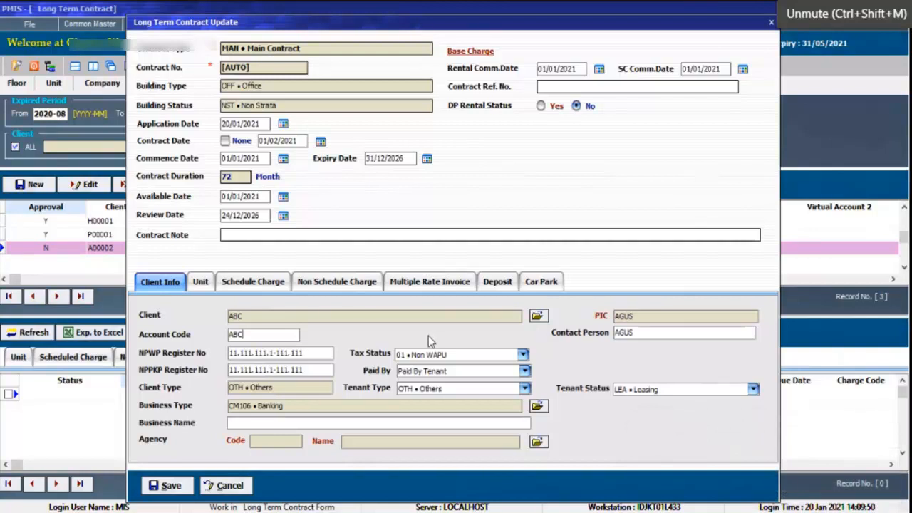
# Check the client's tax status options and set the contract's Paid By option to Paid By Management.
pyautogui.click(447, 354)
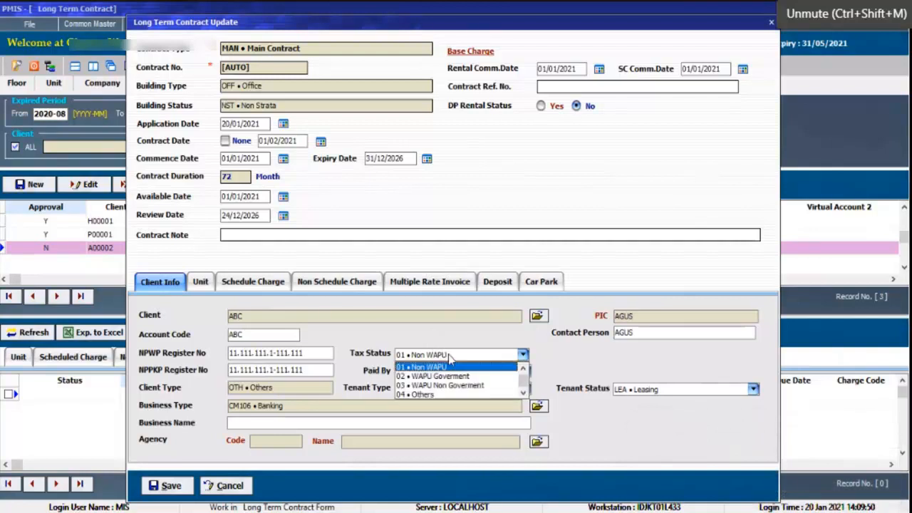
pyautogui.click(461, 341)
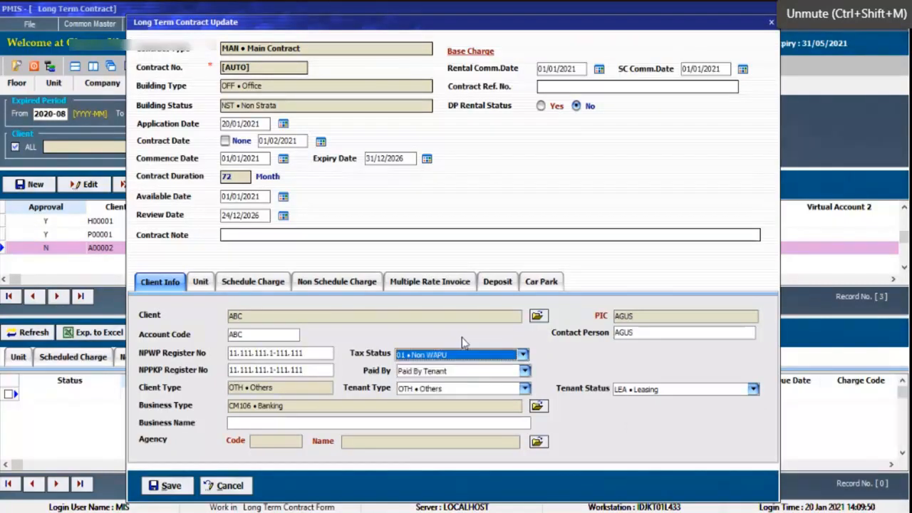
pyautogui.click(464, 371)
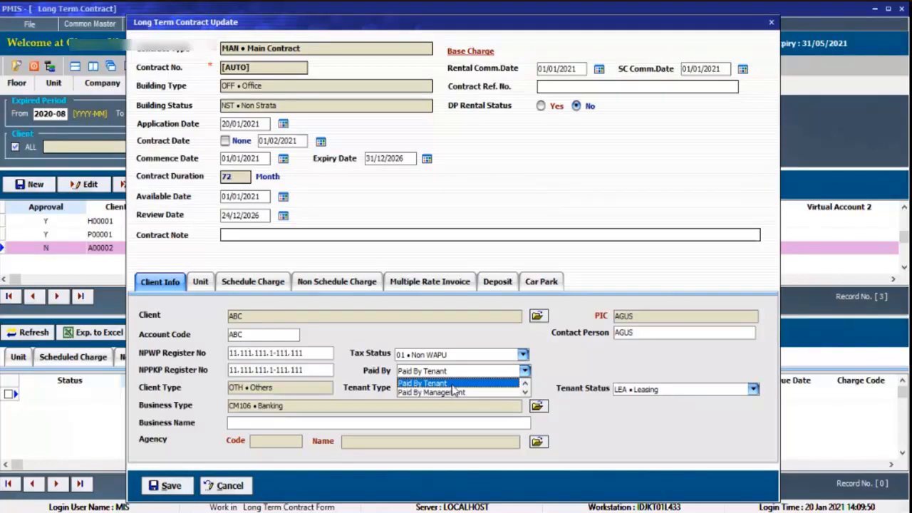
pyautogui.click(456, 384)
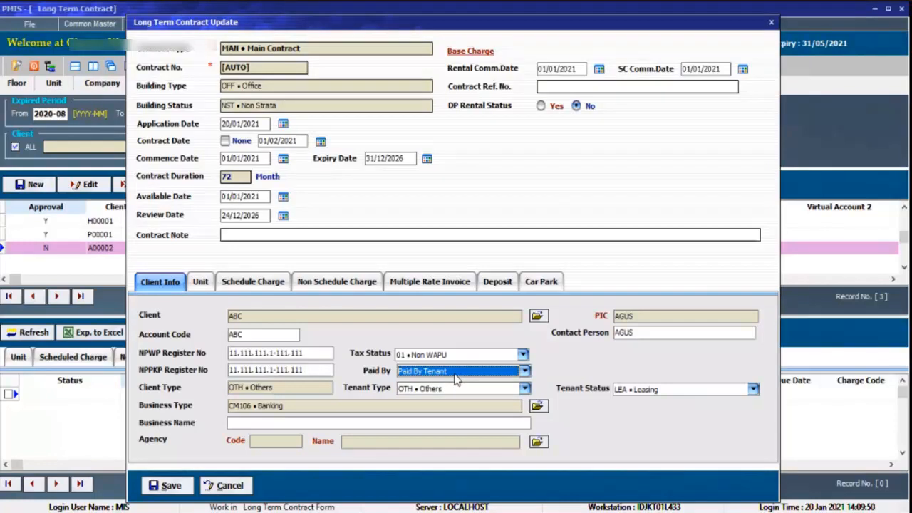
pyautogui.click(456, 375)
pyautogui.click(460, 390)
# Set the contract's tenant status to OWN • Ownerships.
pyautogui.click(663, 392)
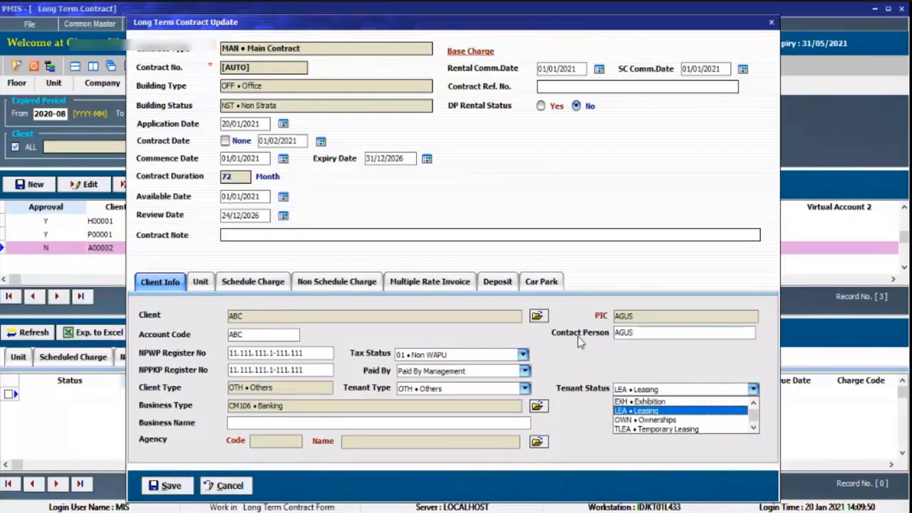
pyautogui.click(667, 420)
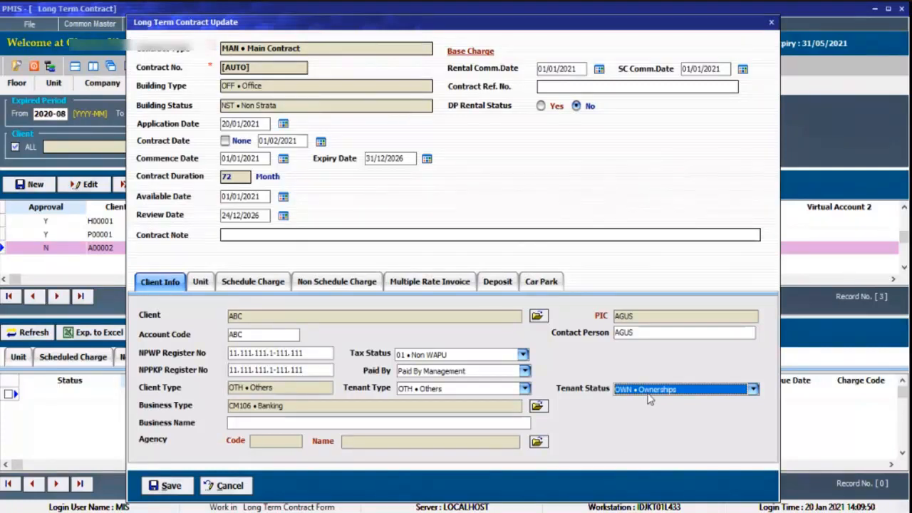
pyautogui.click(649, 399)
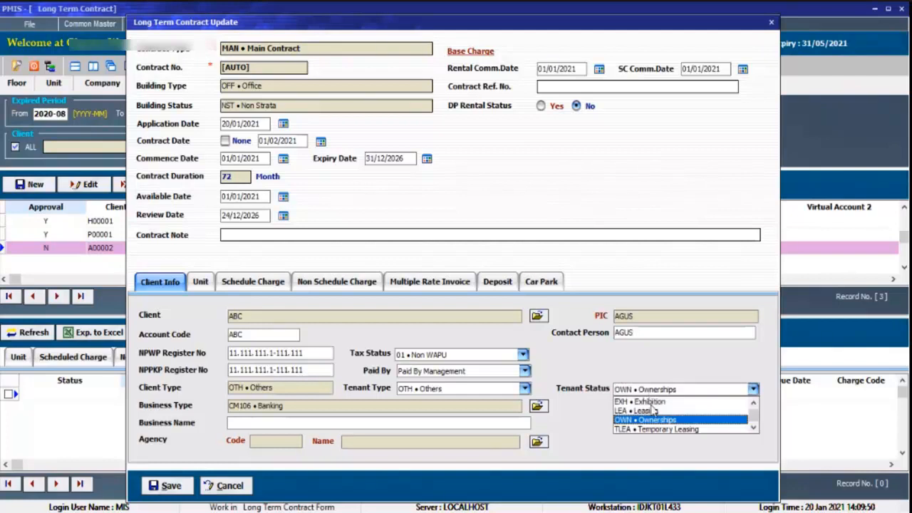
pyautogui.click(657, 419)
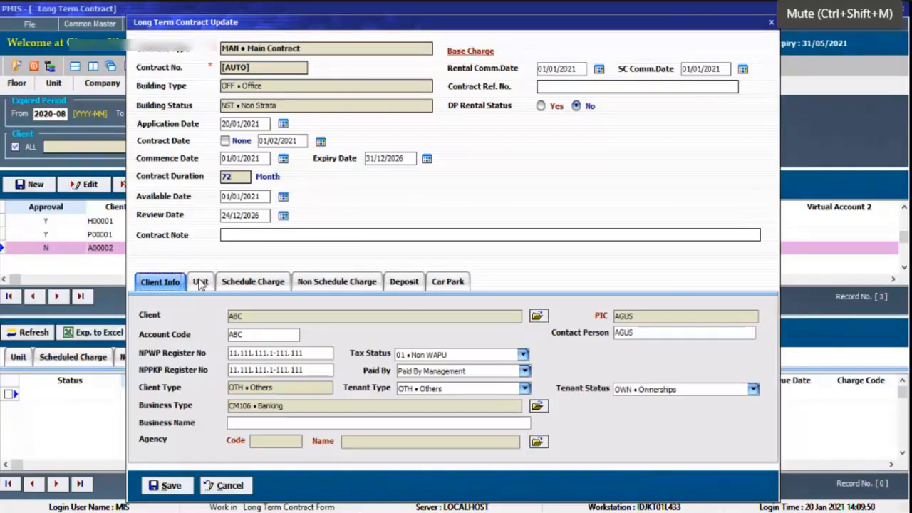
pyautogui.hotkey('ctrl', 'shift', 'm')
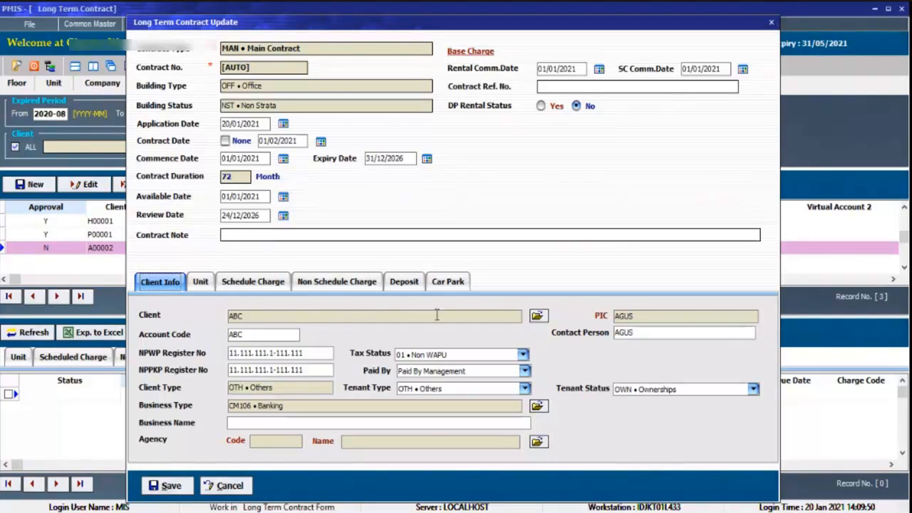
pyautogui.click(200, 281)
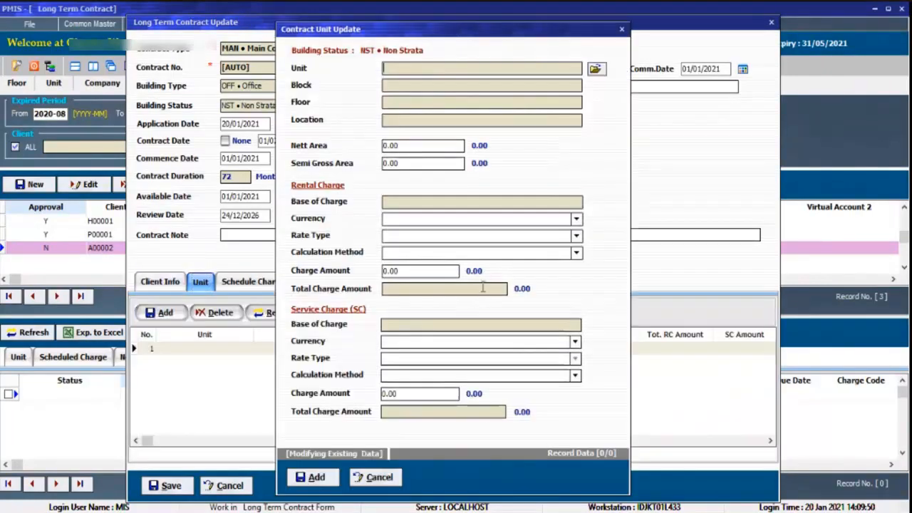
pyautogui.click(596, 70)
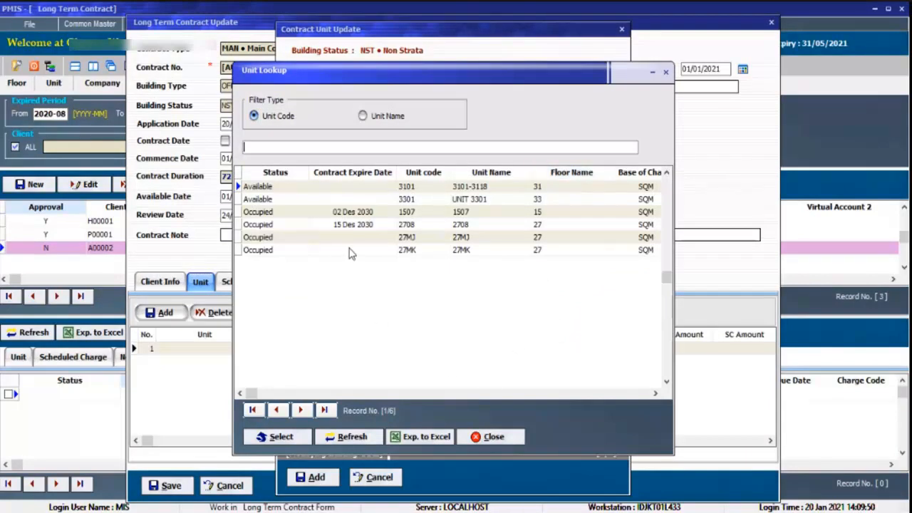
pyautogui.doubleClick(281, 199)
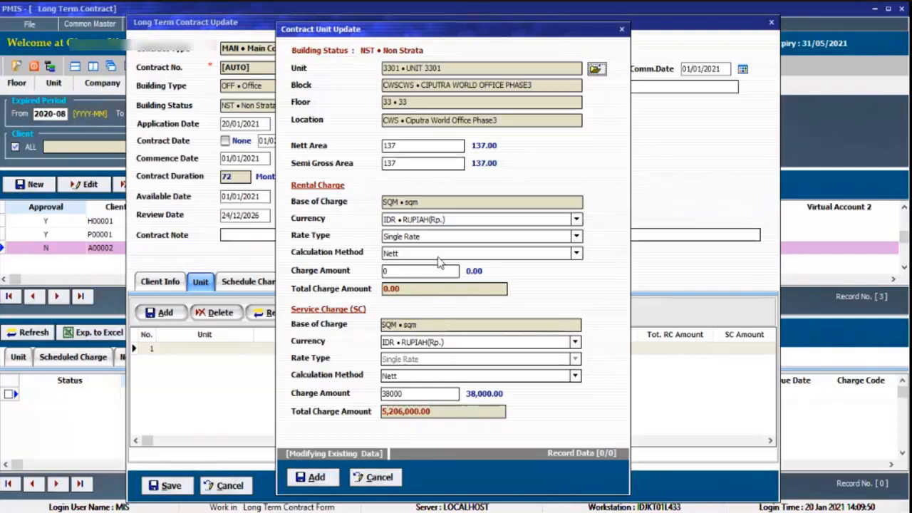
pyautogui.doubleClick(421, 144)
pyautogui.press('Tab')
pyautogui.click(419, 274)
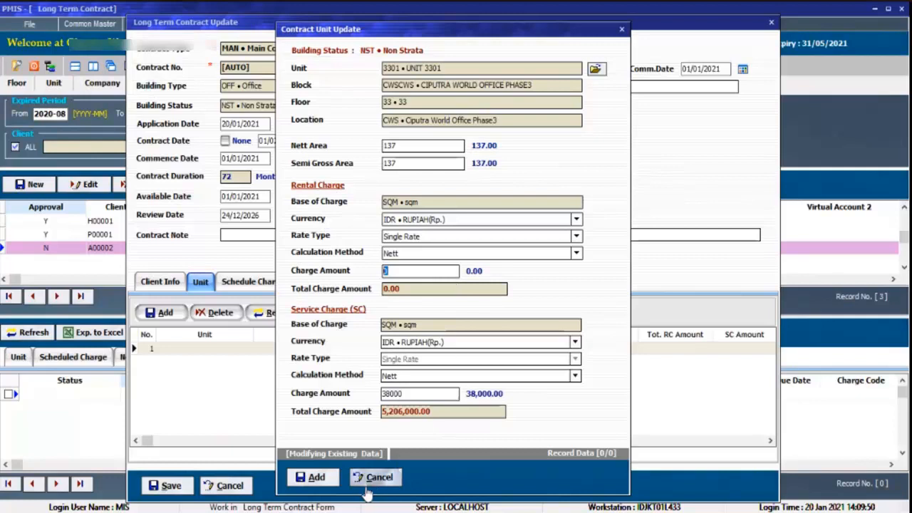
pyautogui.click(387, 475)
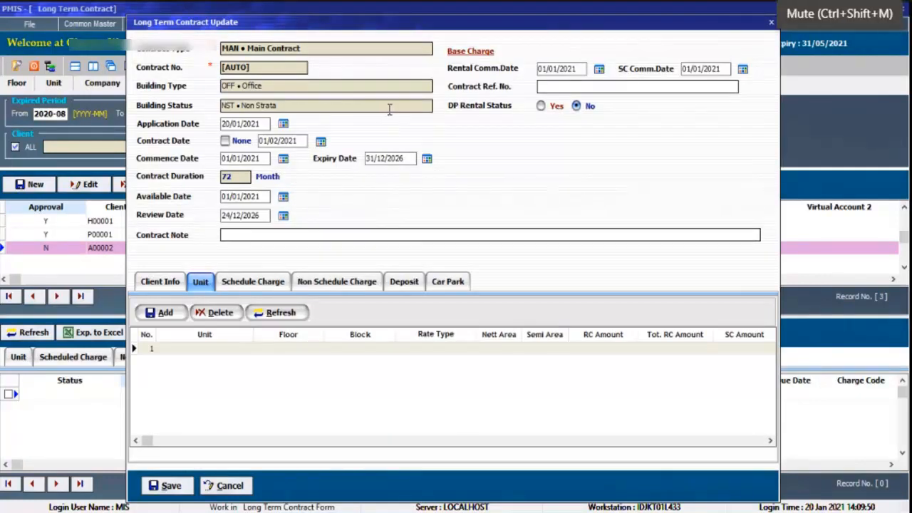
pyautogui.hotkey('ctrl', 'shift', 'm')
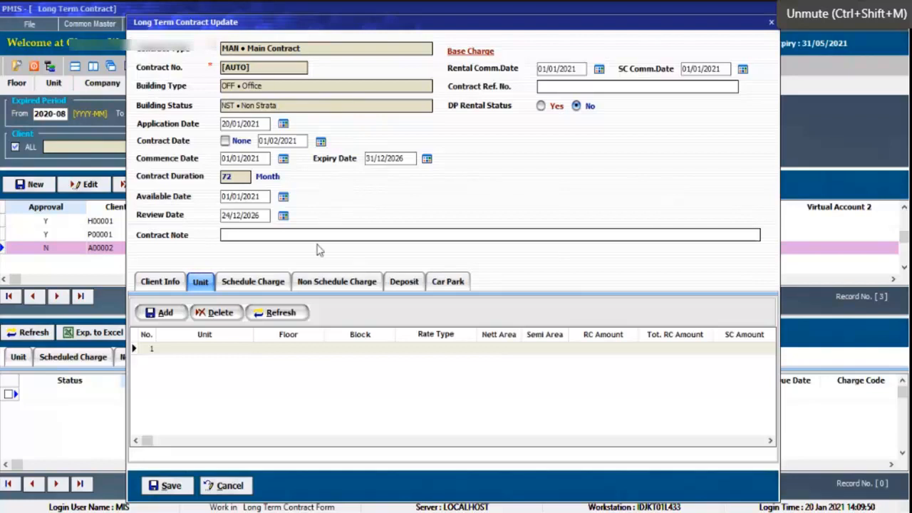
# Add unit 3301 to ABC's contract with a rental charge amount of 38000.
pyautogui.click(164, 313)
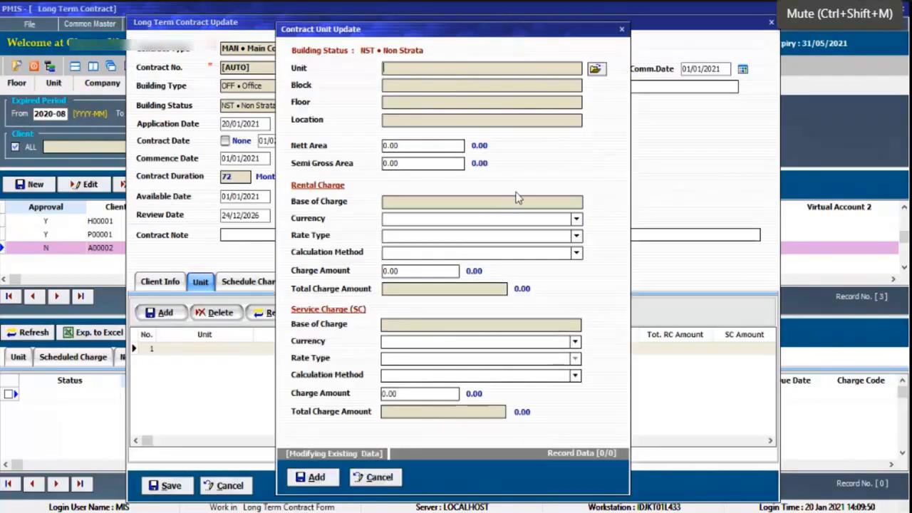
pyautogui.click(603, 73)
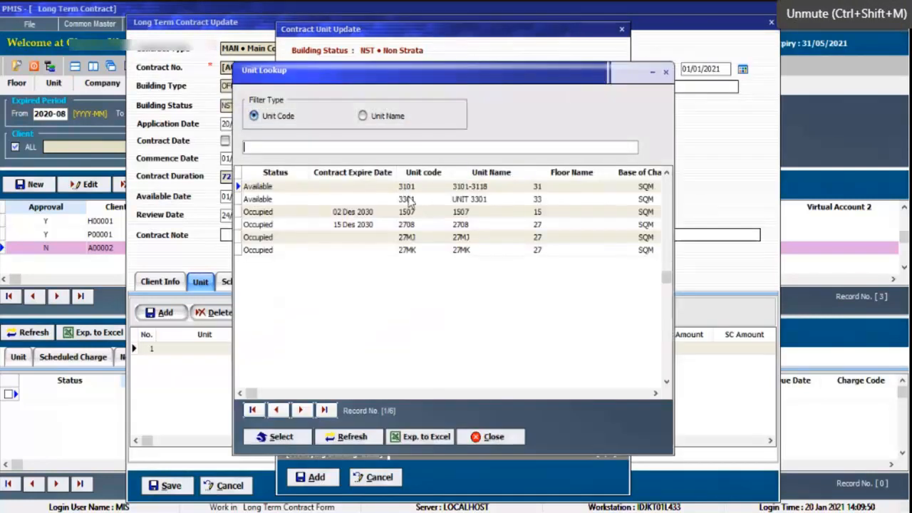
pyautogui.doubleClick(348, 200)
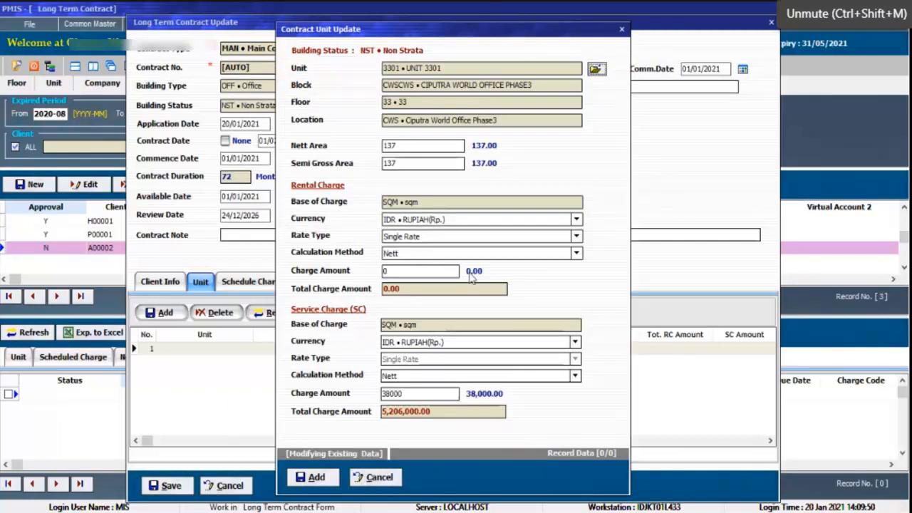
pyautogui.click(419, 272)
pyautogui.write('350')
pyautogui.press('BackSpace')
pyautogui.press('BackSpace')
pyautogui.write('8000')
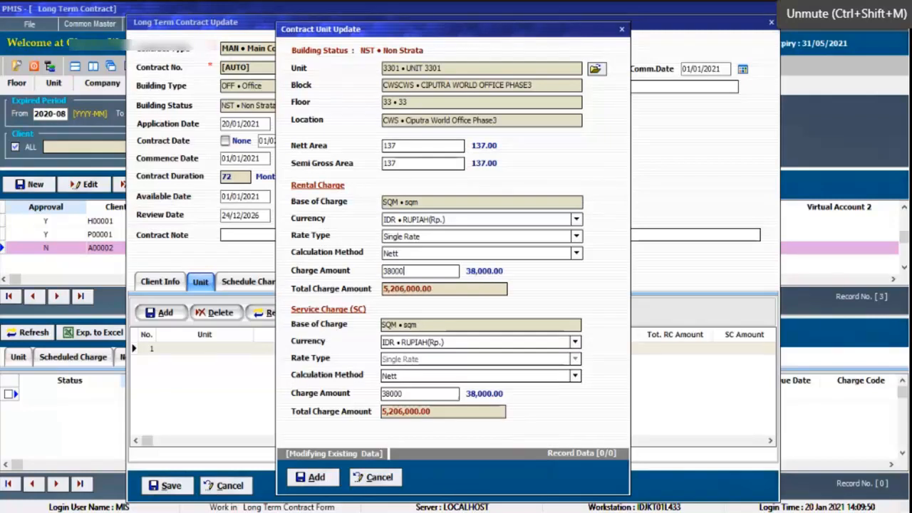
pyautogui.click(317, 478)
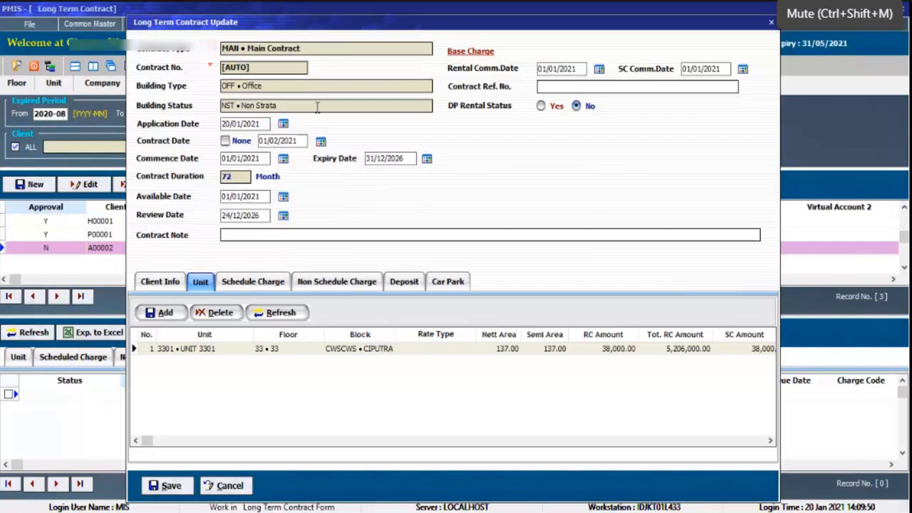
# Check the building status of ABC's contract and save the changes to the contract.
pyautogui.moveTo(317, 105); pyautogui.dragTo(226, 105)
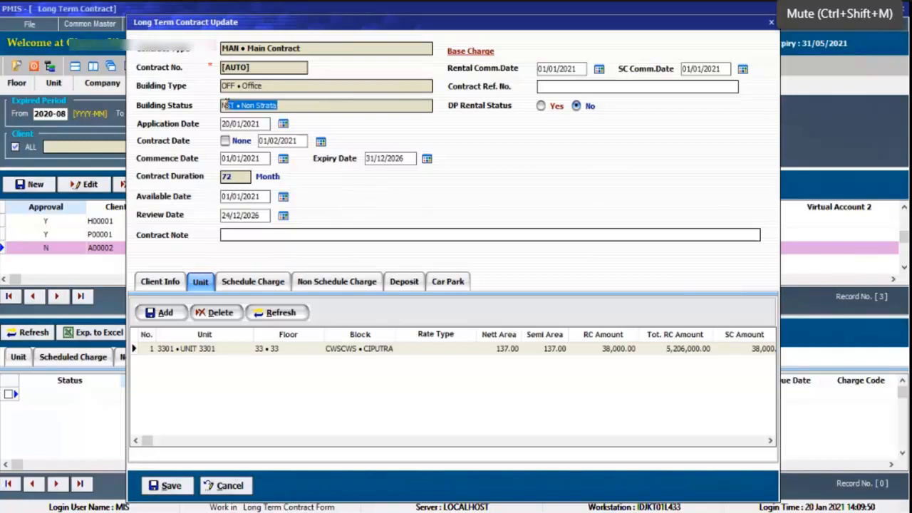
pyautogui.click(169, 485)
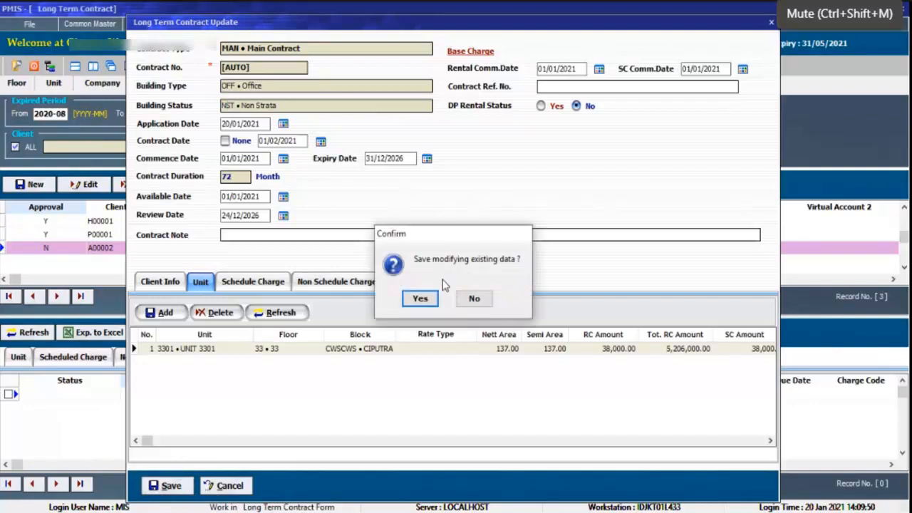
pyautogui.click(420, 298)
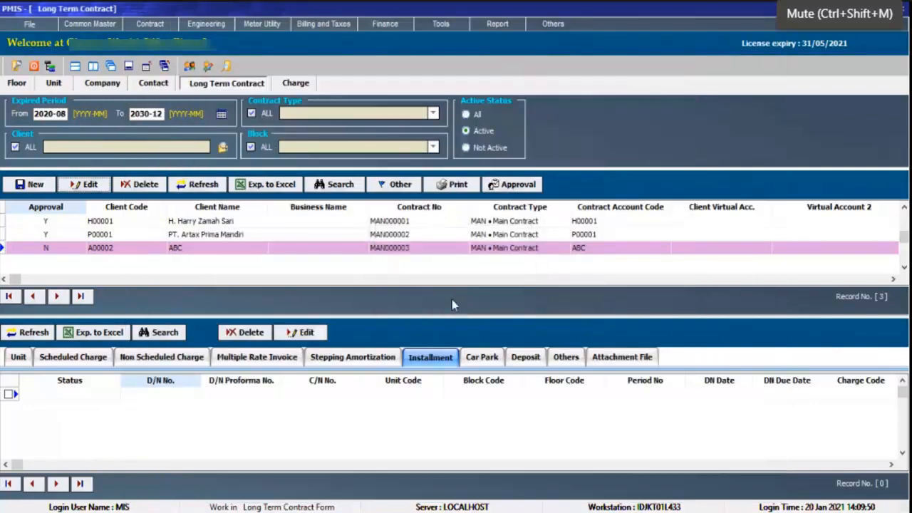
# Reopen and close ABC's contract without changes, and start a new main contract with building status STR • Strata Title.
pyautogui.click(79, 187)
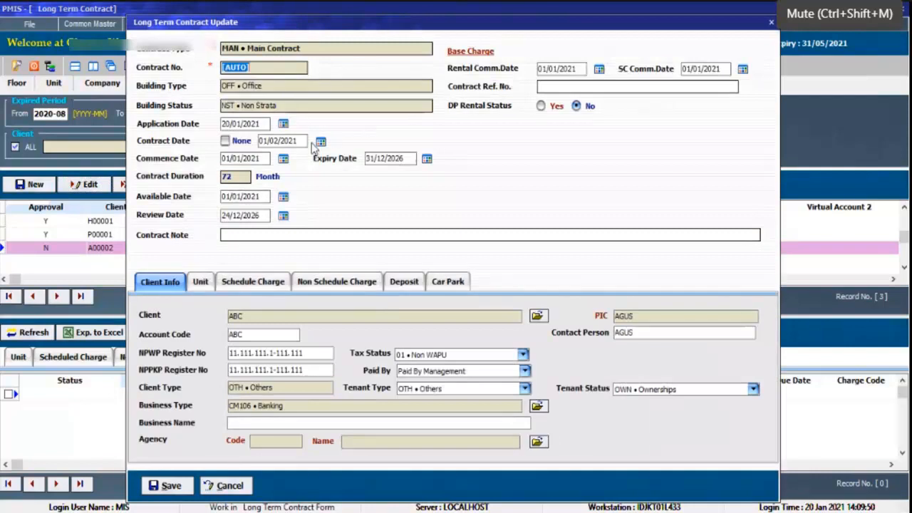
pyautogui.click(227, 486)
pyautogui.click(36, 184)
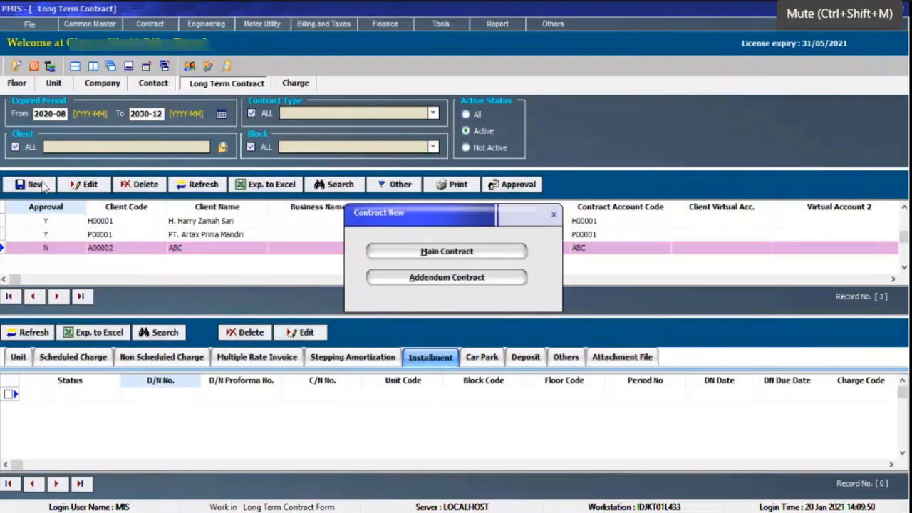
pyautogui.click(430, 256)
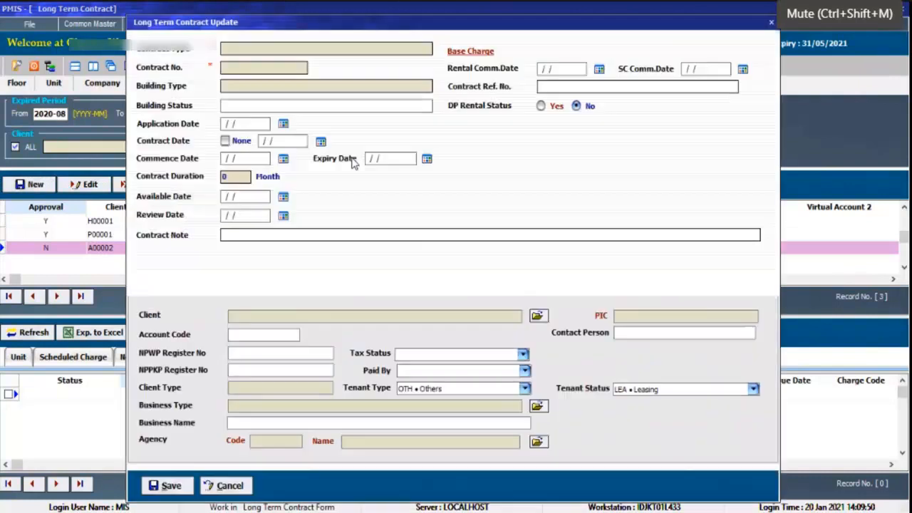
pyautogui.click(396, 106)
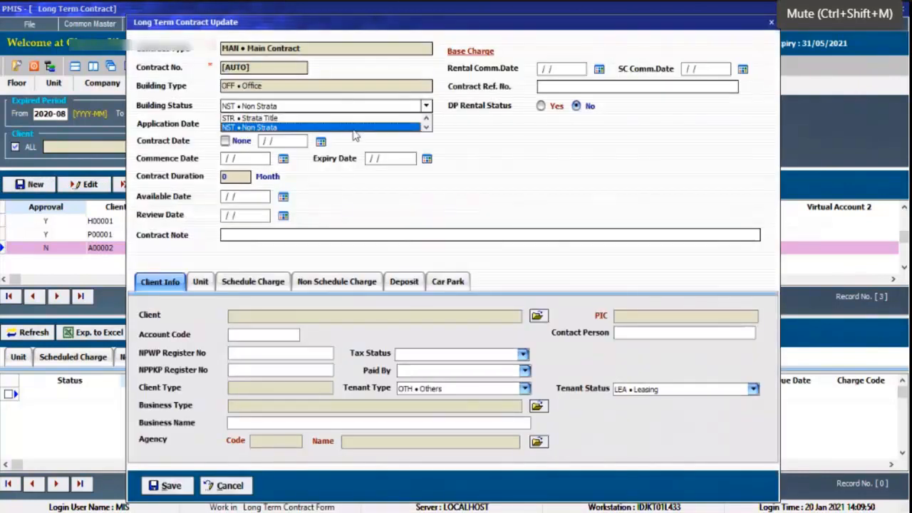
pyautogui.click(318, 122)
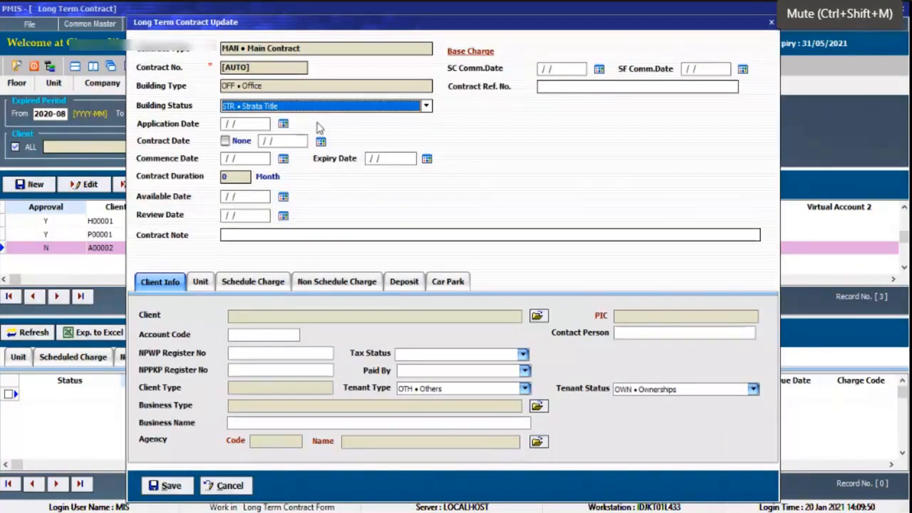
# Switch the new contract's building status to NST • Non Strata and discard the new contract.
pyautogui.click(344, 107)
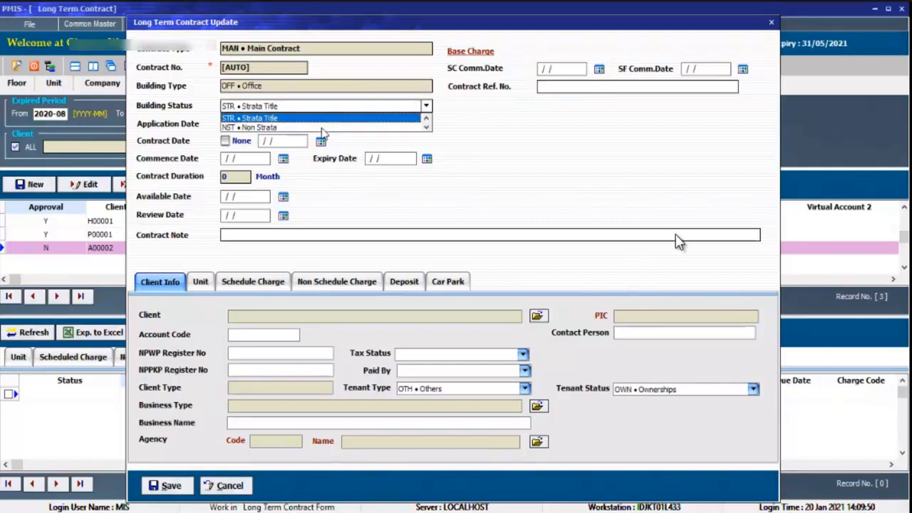
pyautogui.click(321, 127)
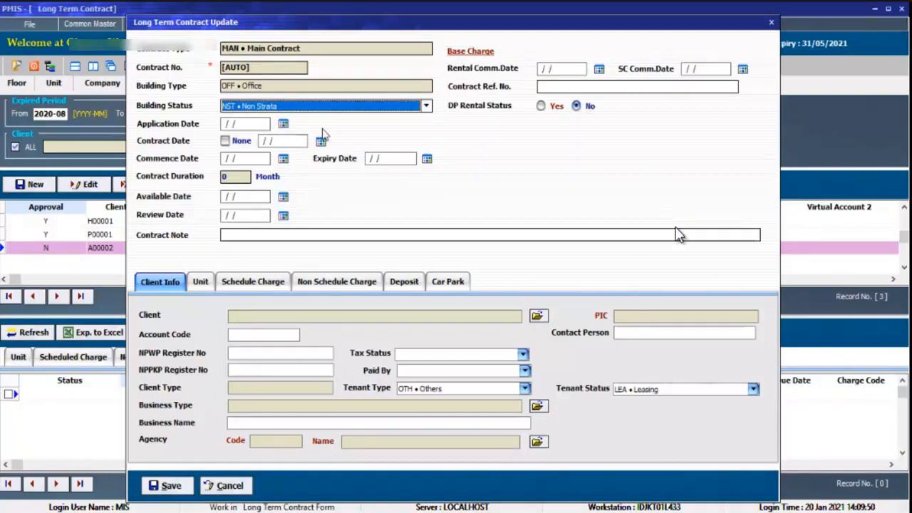
pyautogui.click(228, 485)
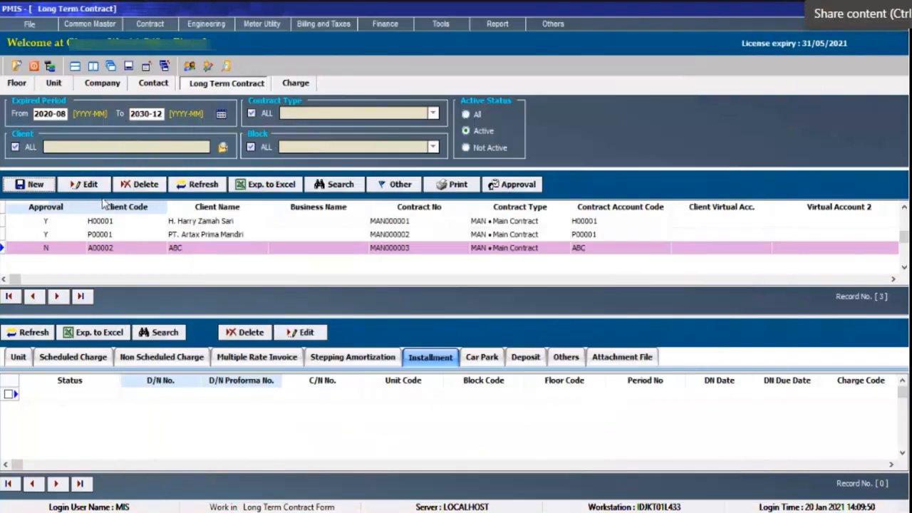
# Open ABC's contract for editing and review its unit list and the blank unit entry form, without adding a unit.
pyautogui.click(84, 184)
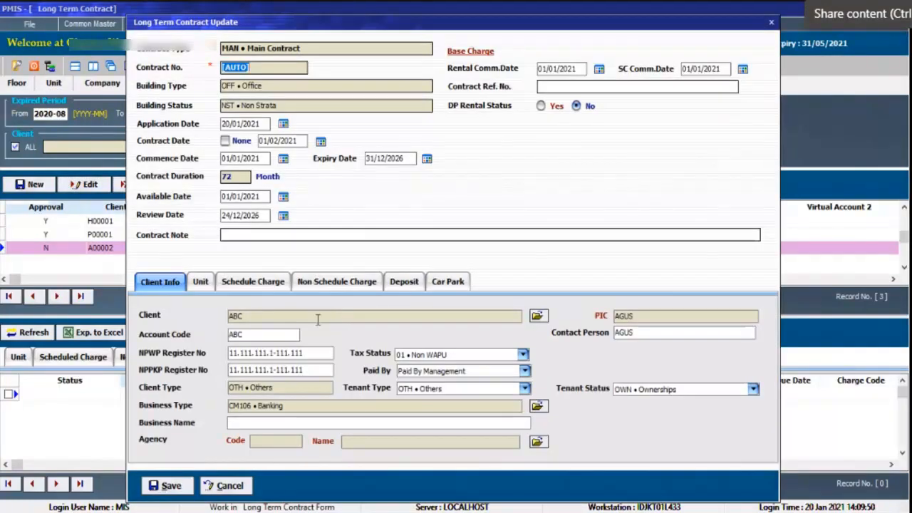
pyautogui.click(200, 282)
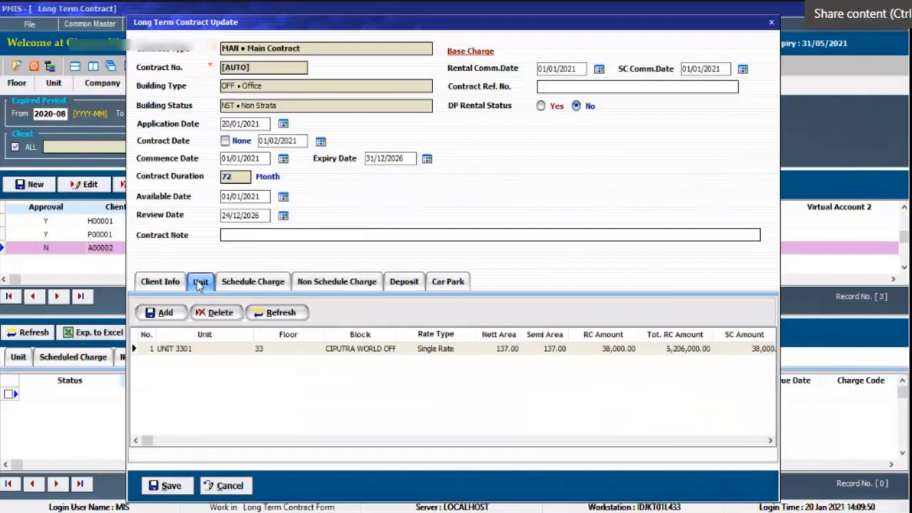
pyautogui.click(237, 284)
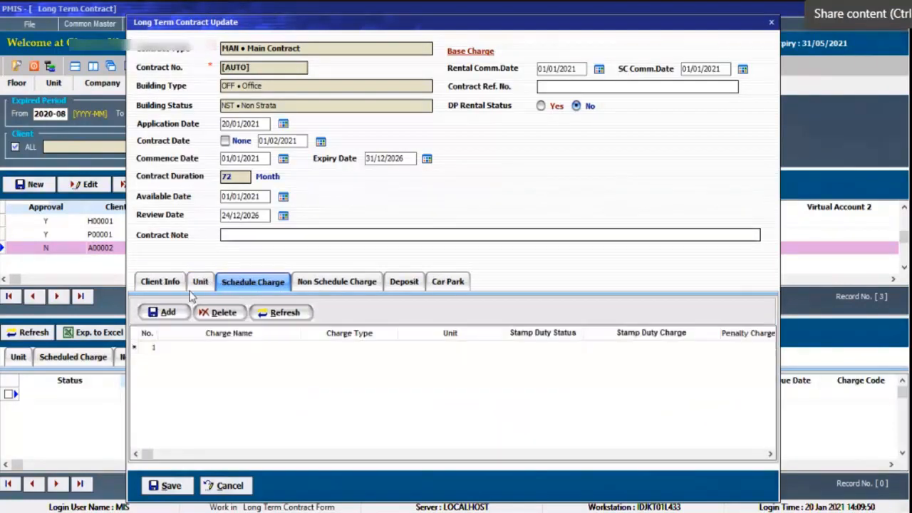
pyautogui.click(200, 283)
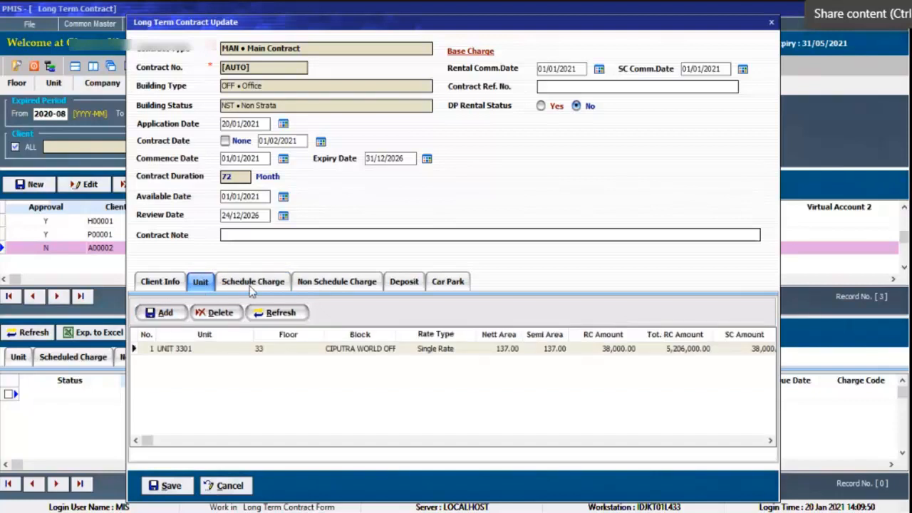
pyautogui.click(164, 312)
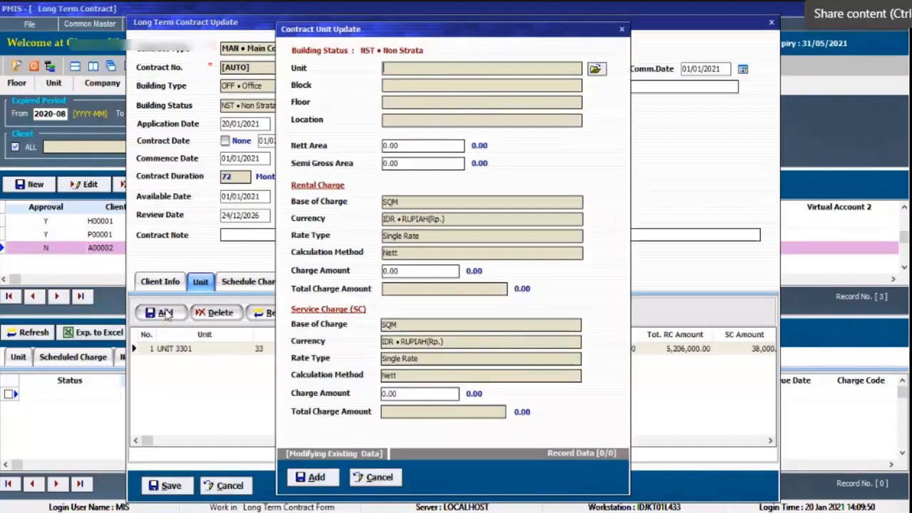
pyautogui.click(374, 477)
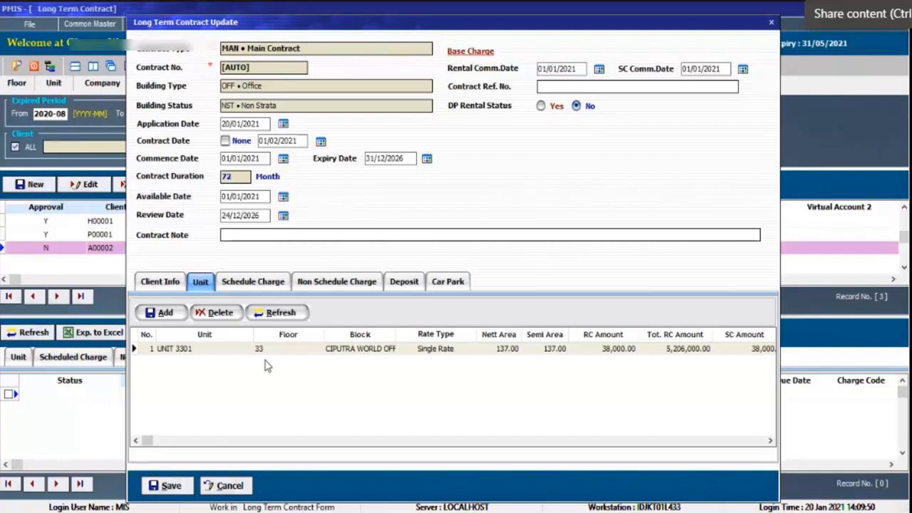
# Review the schedule charge and non schedule charge lists of ABC's contract.
pyautogui.click(246, 283)
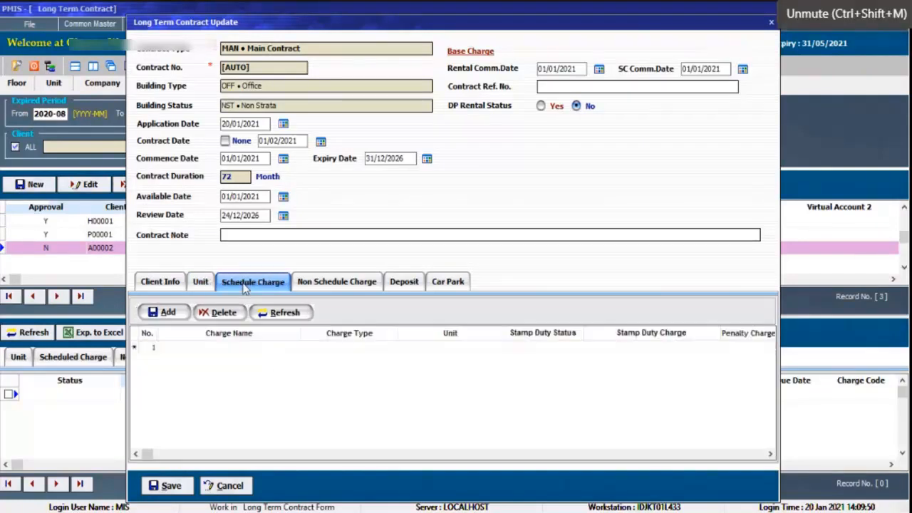
pyautogui.click(312, 287)
pyautogui.click(281, 285)
pyautogui.click(317, 281)
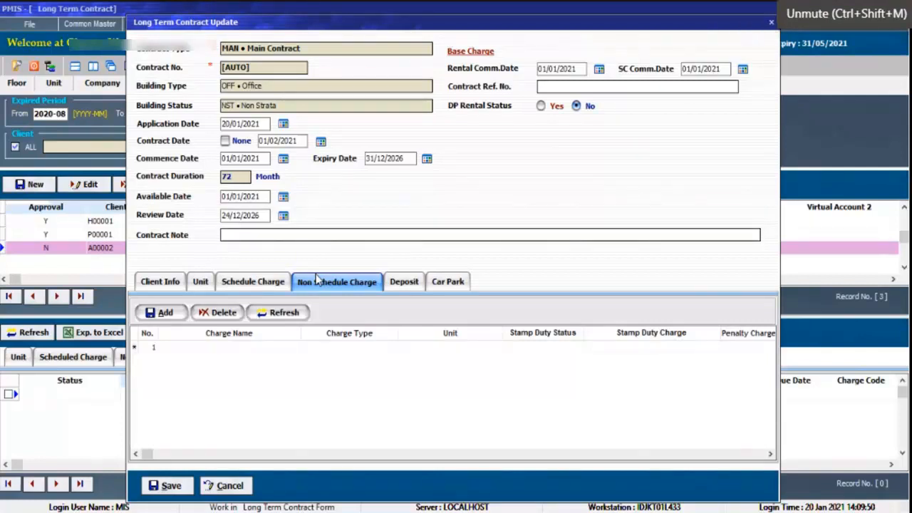
# Start a new schedule charge for all units of the contract, using charge 10100 • RENTAL.
pyautogui.click(276, 286)
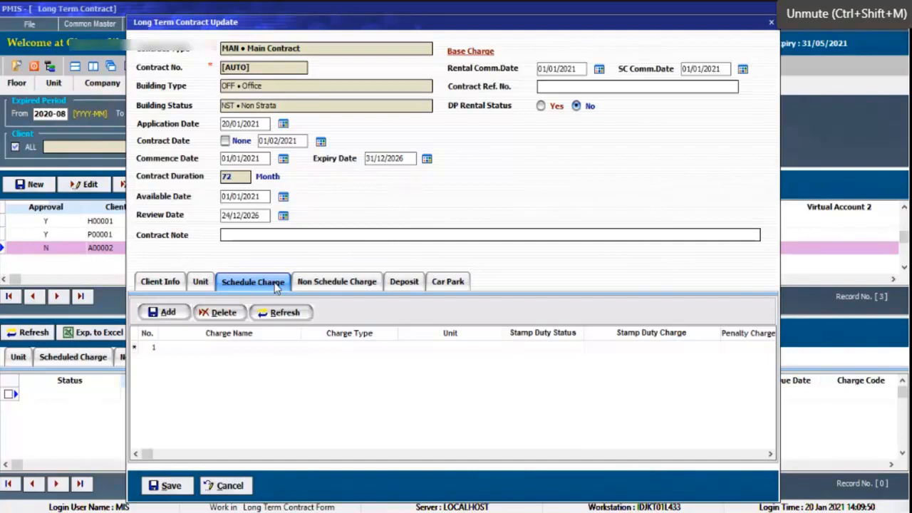
pyautogui.click(169, 313)
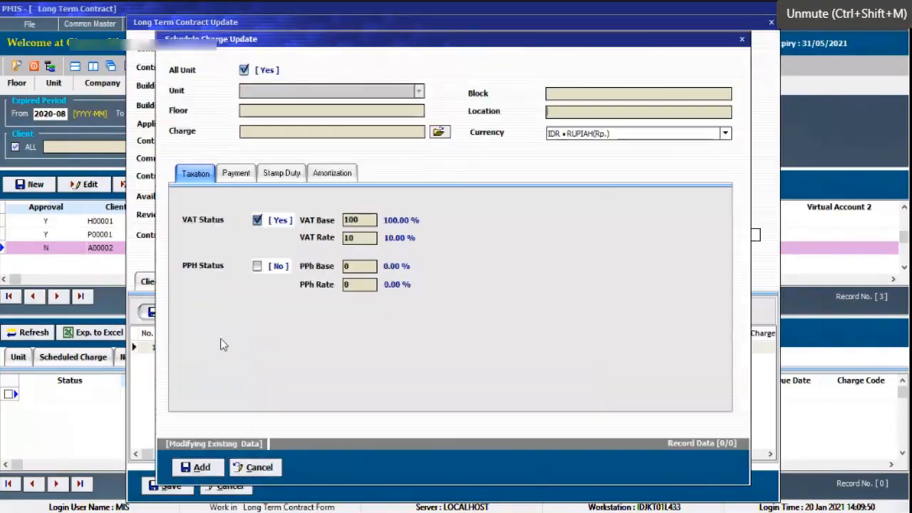
pyautogui.click(439, 133)
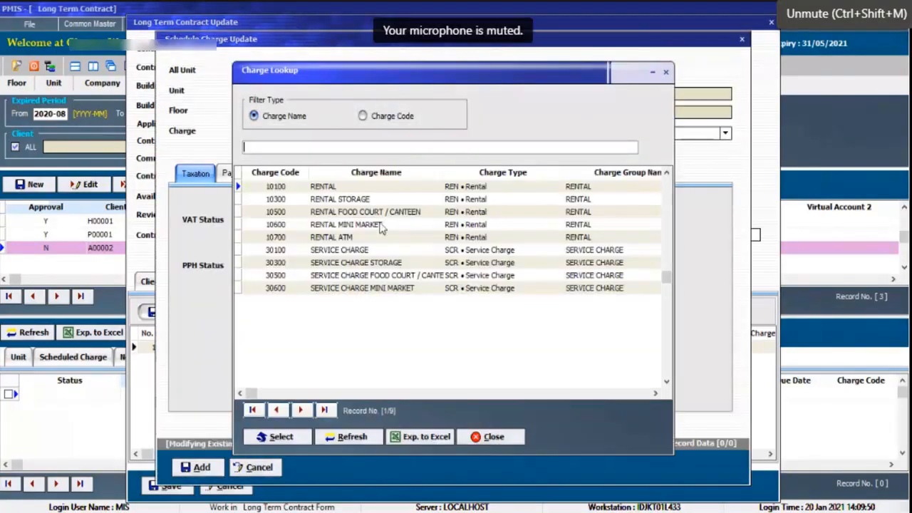
pyautogui.doubleClick(343, 187)
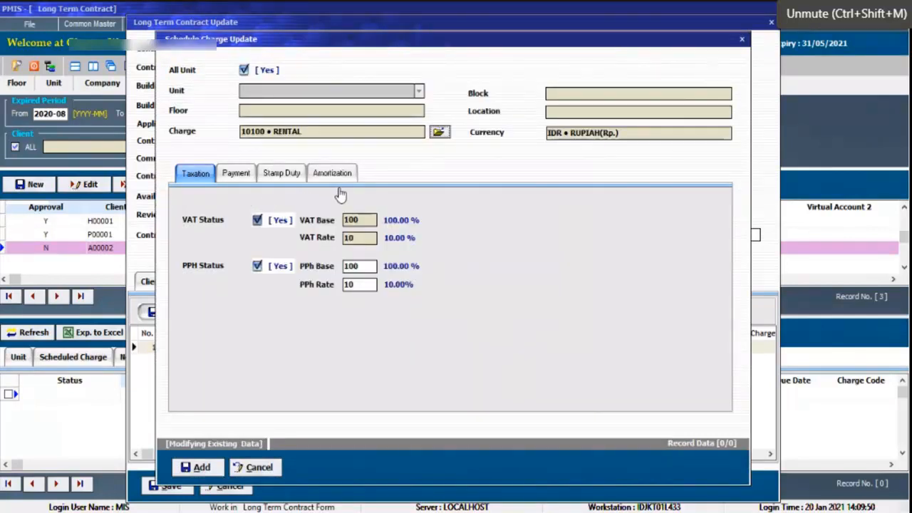
# Set the rental charge's term of payment to ADV • In Advance and its payment duration to QRT • Quarterly.
pyautogui.click(235, 175)
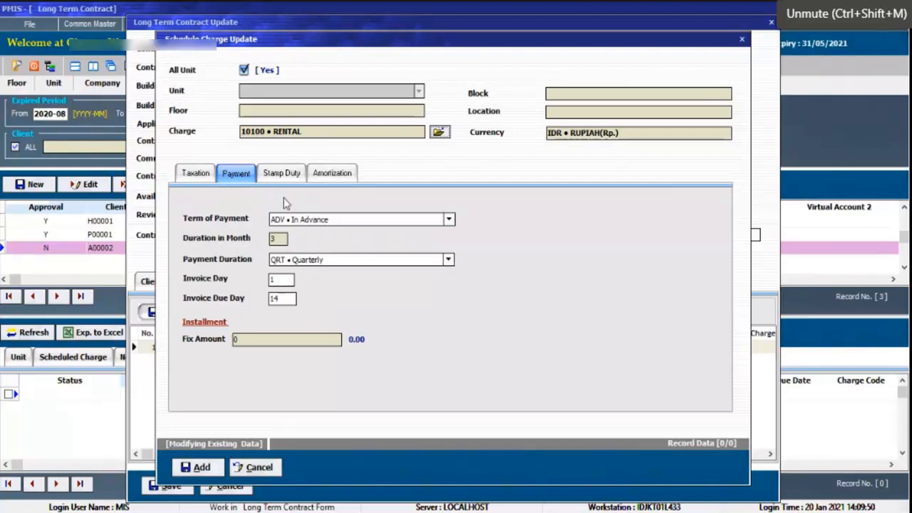
pyautogui.click(317, 221)
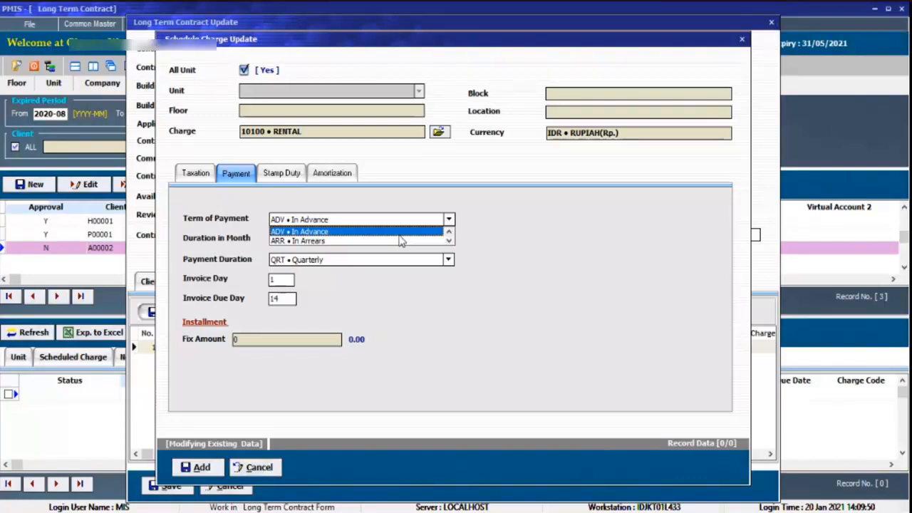
pyautogui.hotkey('ctrl', 'shift', 'm')
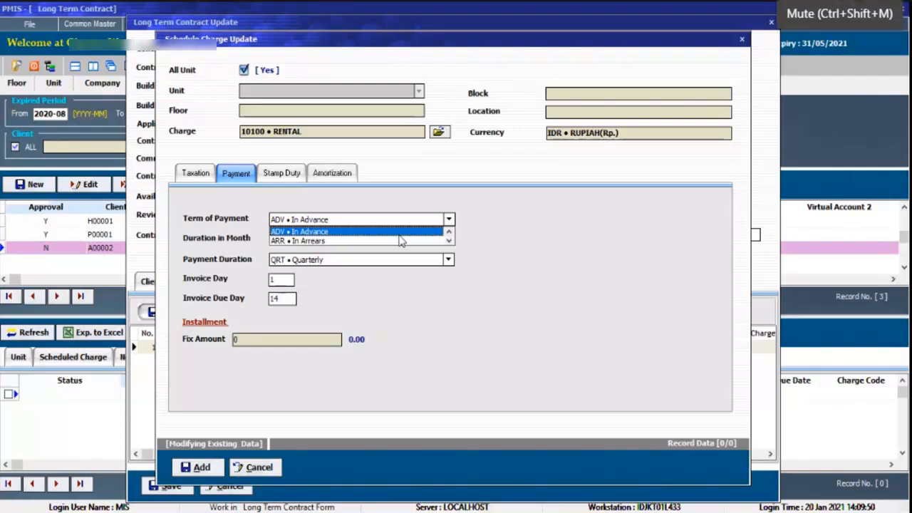
pyautogui.hotkey('ctrl', 'shift', 'm')
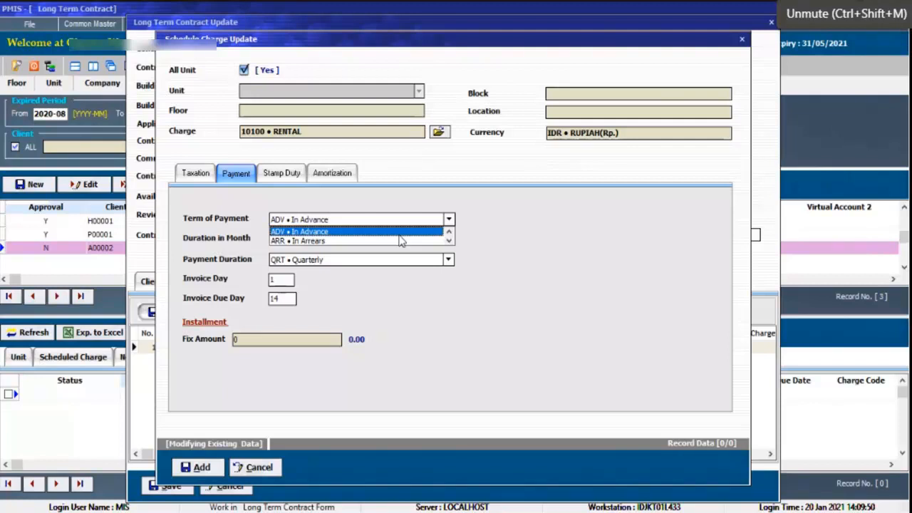
pyautogui.click(399, 235)
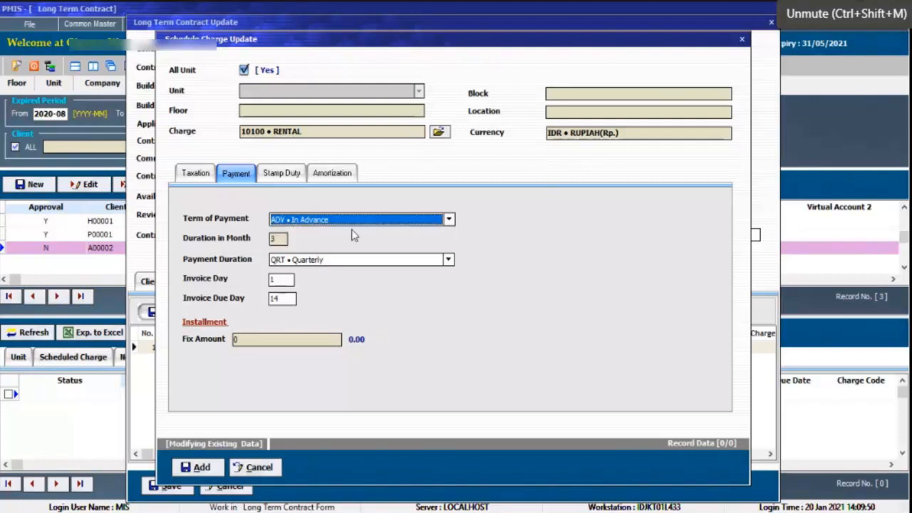
pyautogui.click(318, 262)
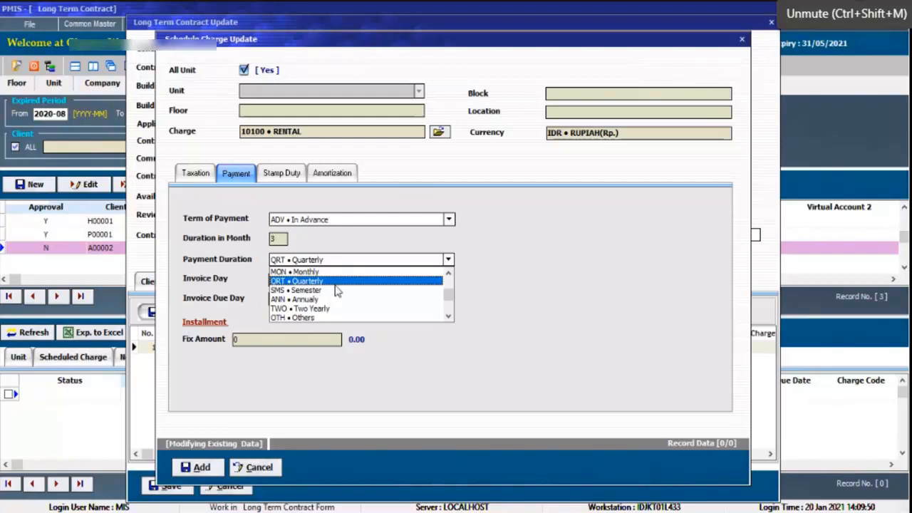
pyautogui.click(337, 282)
# Check the rental charge's invoice day and set its invoice due day to 14.
pyautogui.click(271, 280)
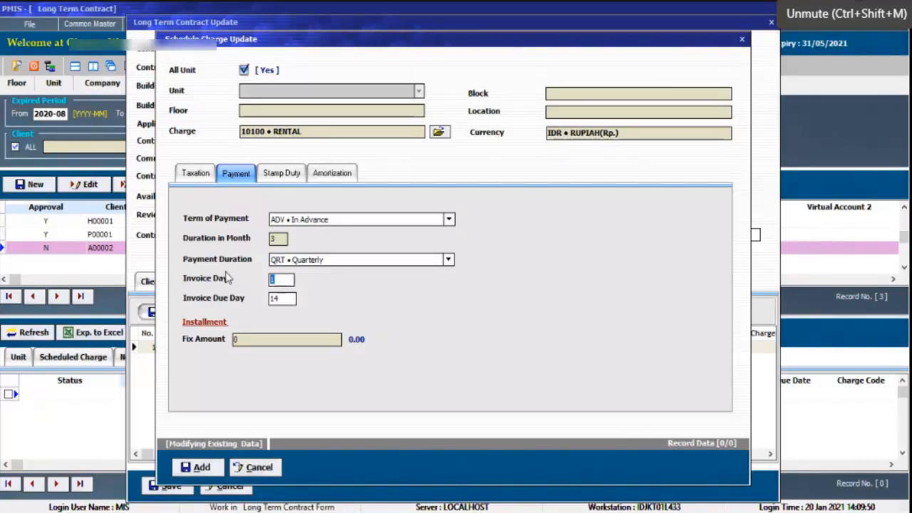
pyautogui.press('Tab')
pyautogui.hotkey('ctrl', 'shift', 'm')
pyautogui.write('13')
pyautogui.moveTo(287, 304); pyautogui.dragTo(250, 303)
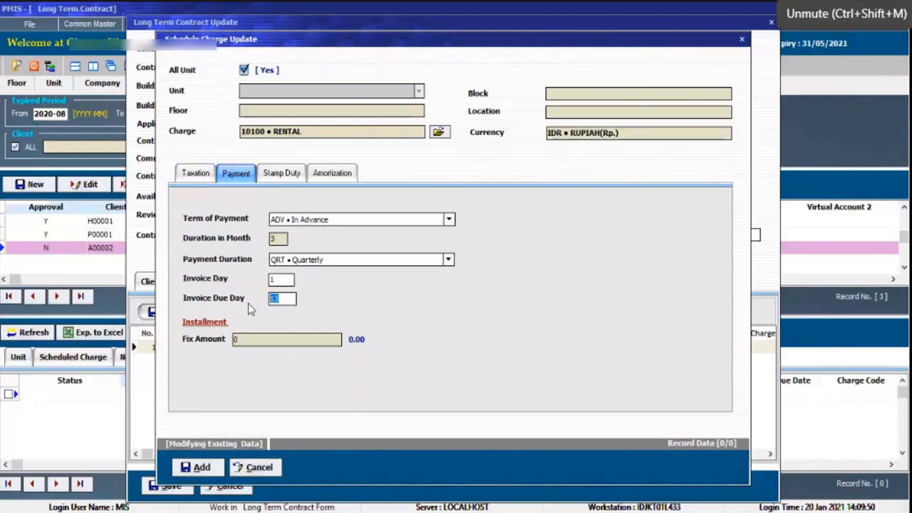
pyautogui.click(288, 299)
pyautogui.moveTo(290, 298); pyautogui.dragTo(247, 305)
pyautogui.click(278, 280)
pyautogui.moveTo(290, 299); pyautogui.dragTo(242, 304)
pyautogui.write('14')
# Enable stamp duty for the rental charge and assign it charge code 10999 • METERAI RENTAL.
pyautogui.click(291, 181)
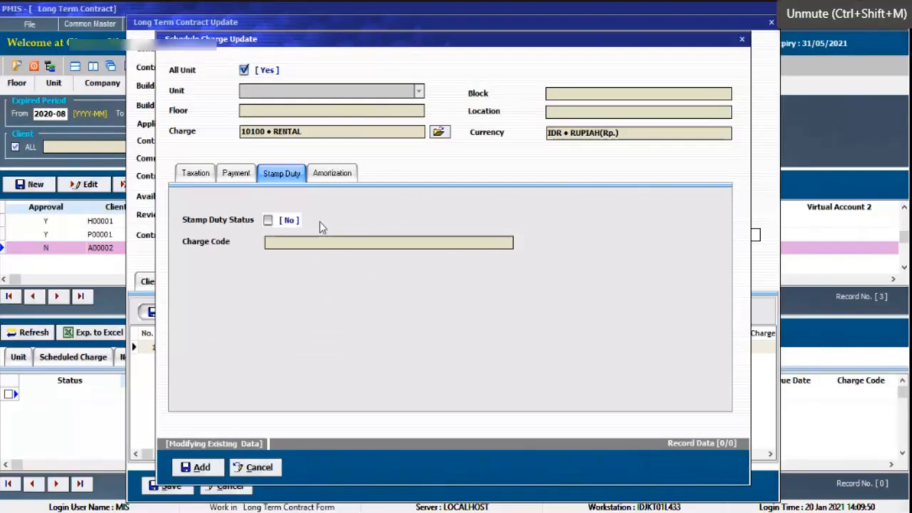
pyautogui.click(269, 221)
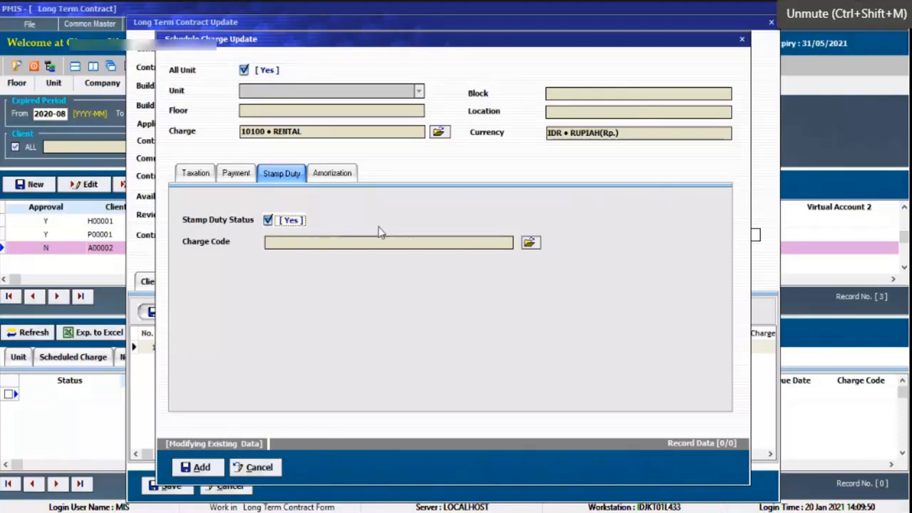
pyautogui.click(532, 248)
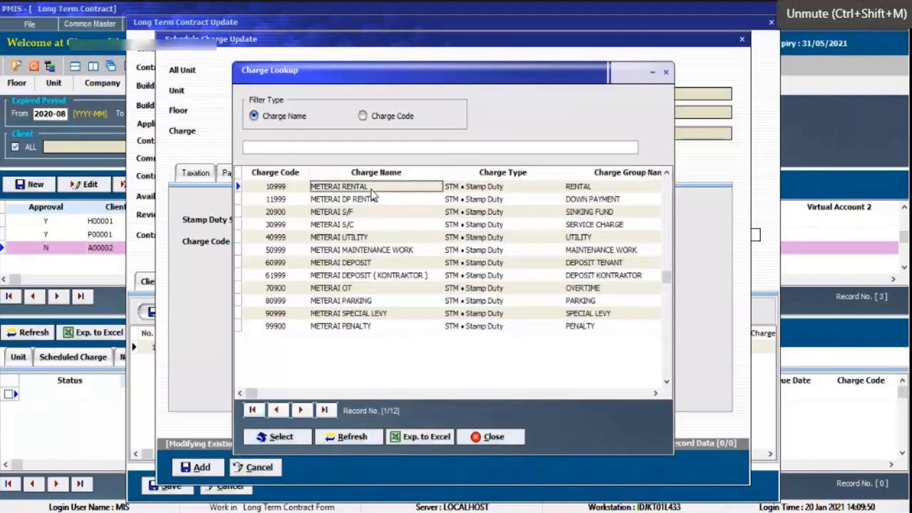
pyautogui.doubleClick(371, 188)
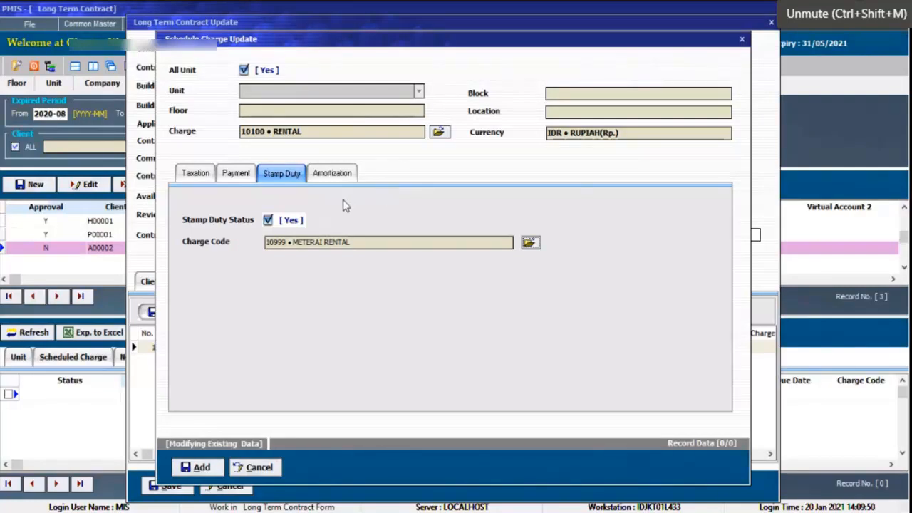
pyautogui.click(531, 243)
pyautogui.click(387, 224)
pyautogui.click(367, 274)
pyautogui.scroll(-4, 366, 270)
pyautogui.scroll(11, 367, 270)
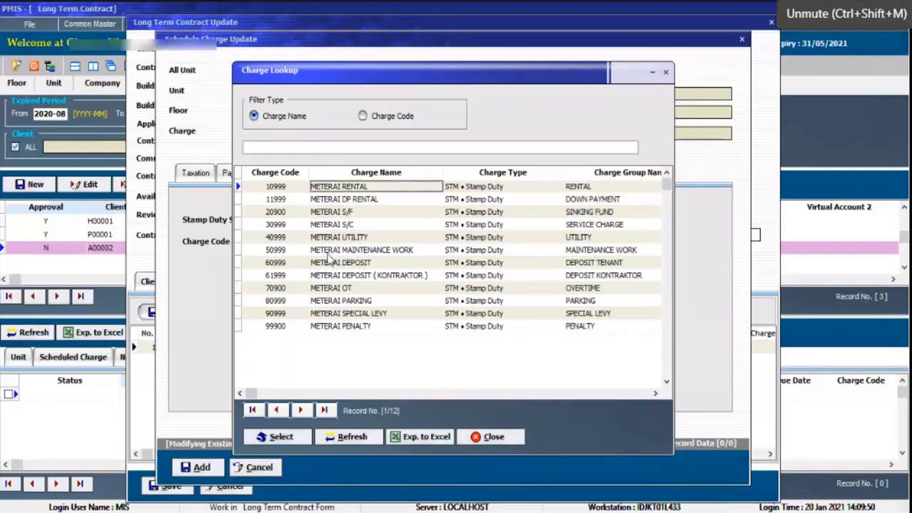
pyautogui.click(282, 436)
# Try income type INC • Income / Expense in the charge's amortization settings, and set it back to DEF • Deffered.
pyautogui.click(327, 173)
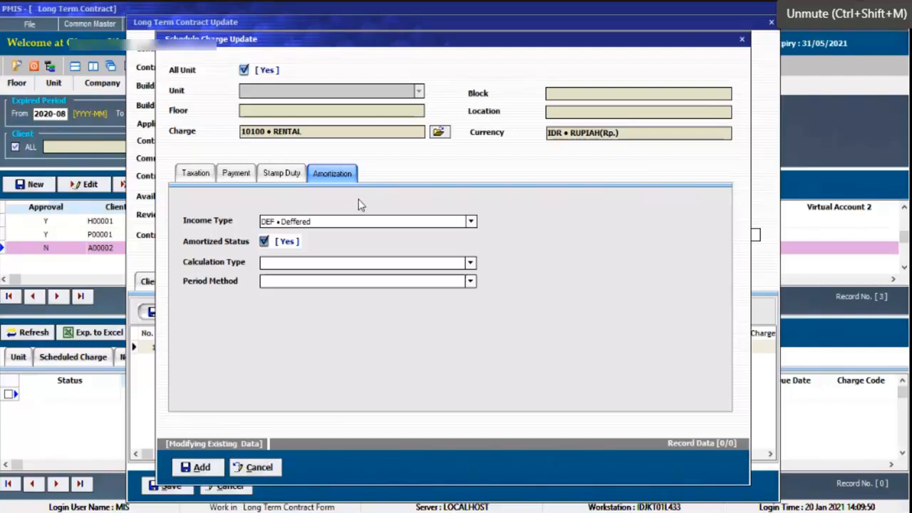
pyautogui.click(367, 223)
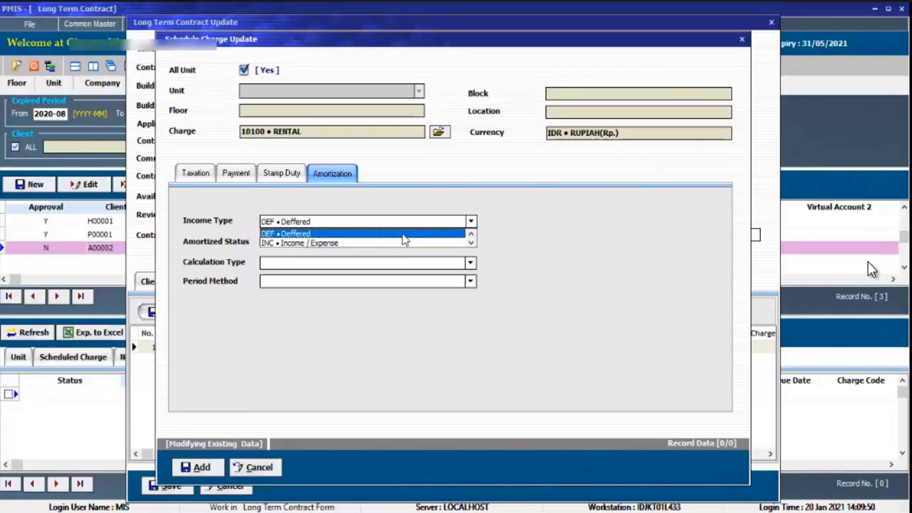
pyautogui.click(405, 243)
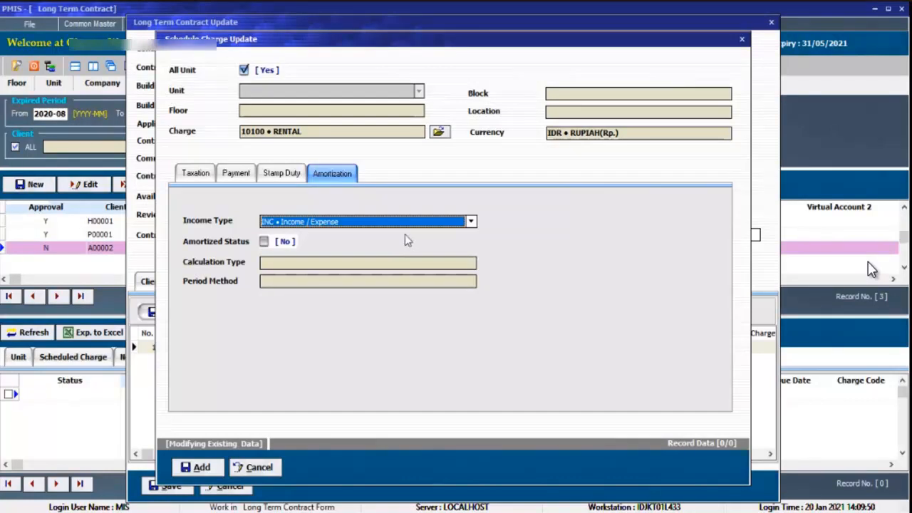
pyautogui.click(354, 227)
pyautogui.click(349, 232)
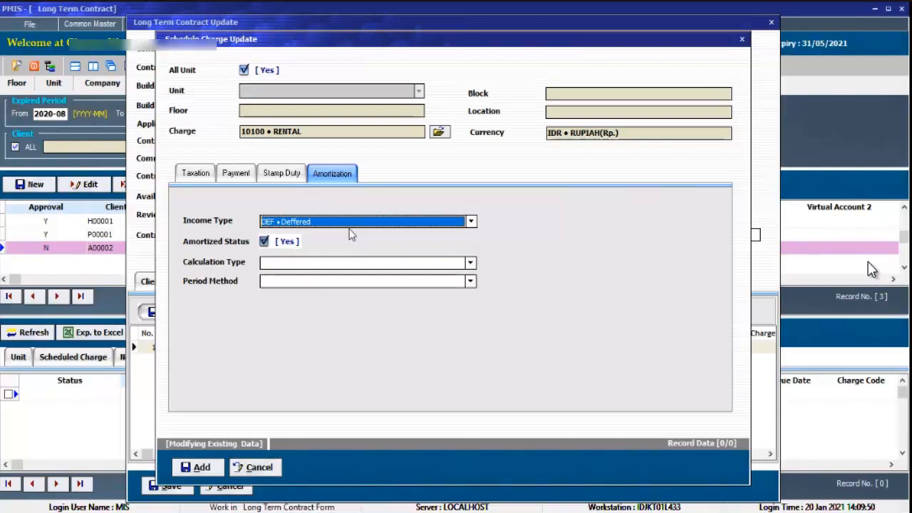
# Set the rental charge's amortization calculation type to AT1 • Amortization Type 1 (Based on DN) and its period method to DTM • 30 days for all months.
pyautogui.click(336, 264)
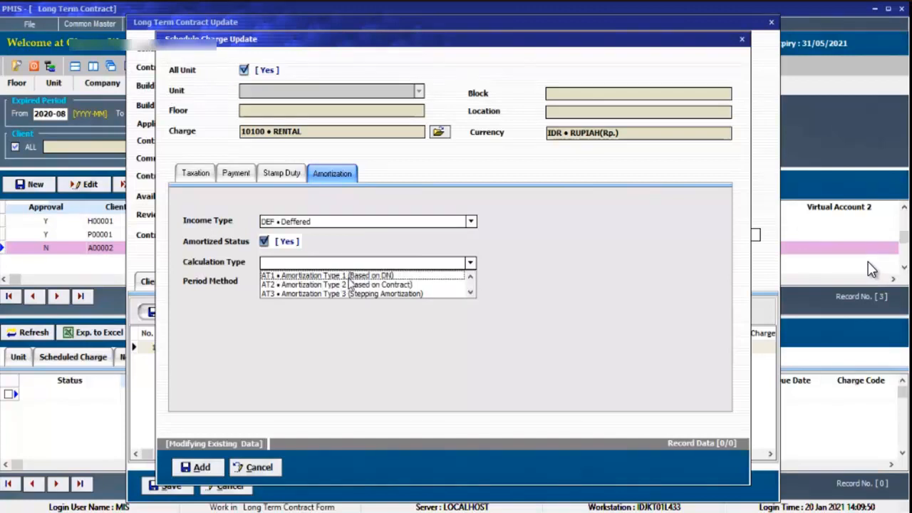
pyautogui.click(350, 275)
pyautogui.click(351, 282)
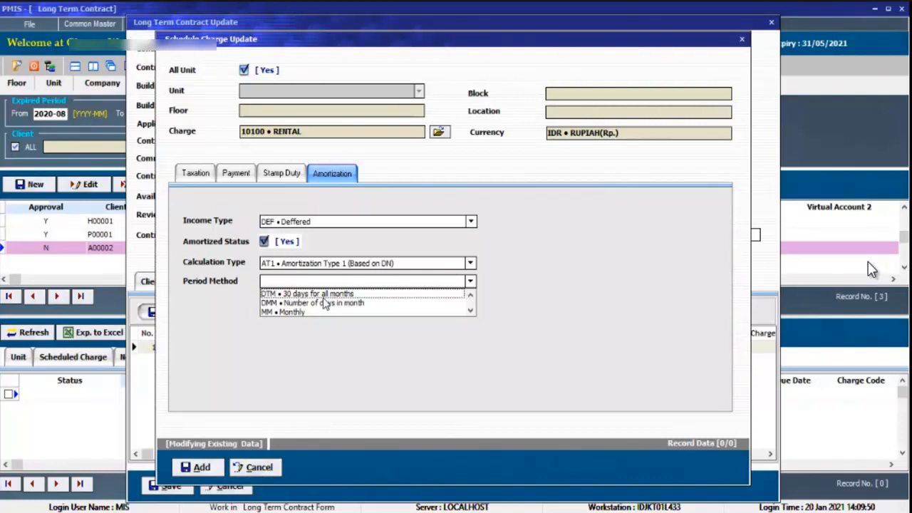
pyautogui.click(324, 295)
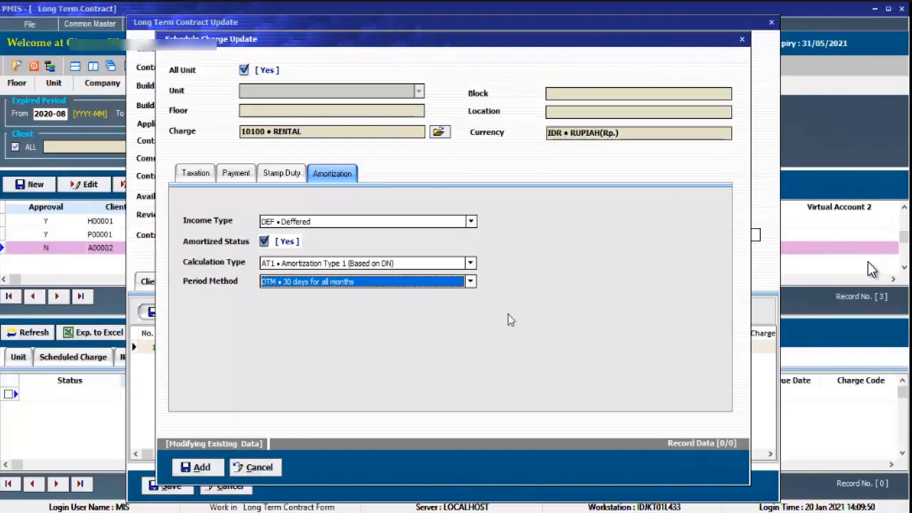
pyautogui.click(469, 263)
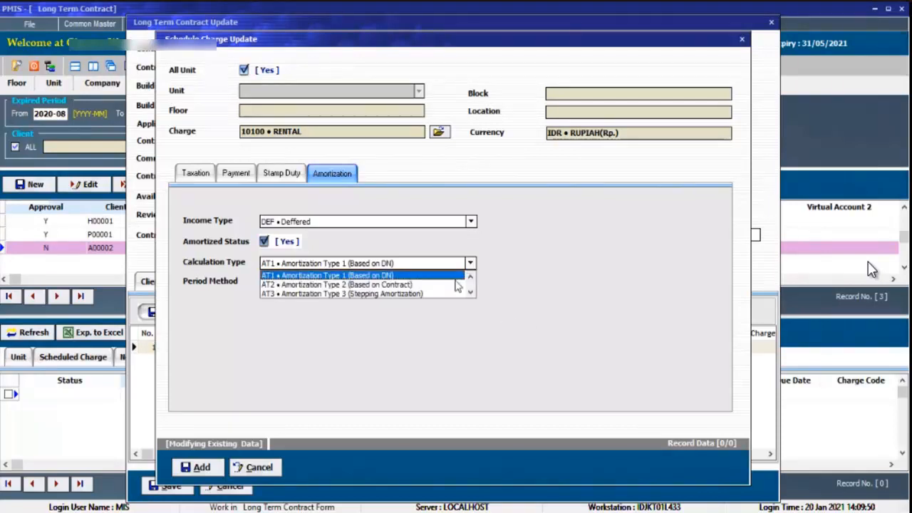
pyautogui.click(396, 277)
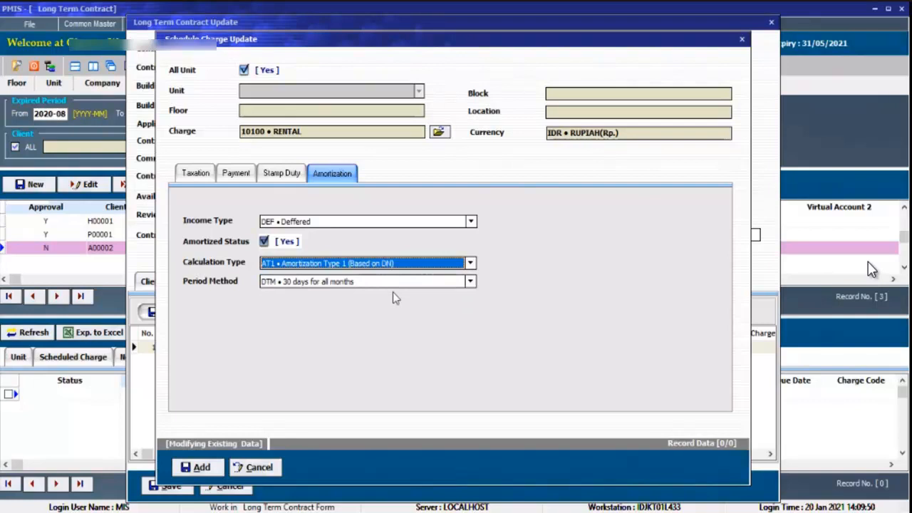
pyautogui.click(393, 283)
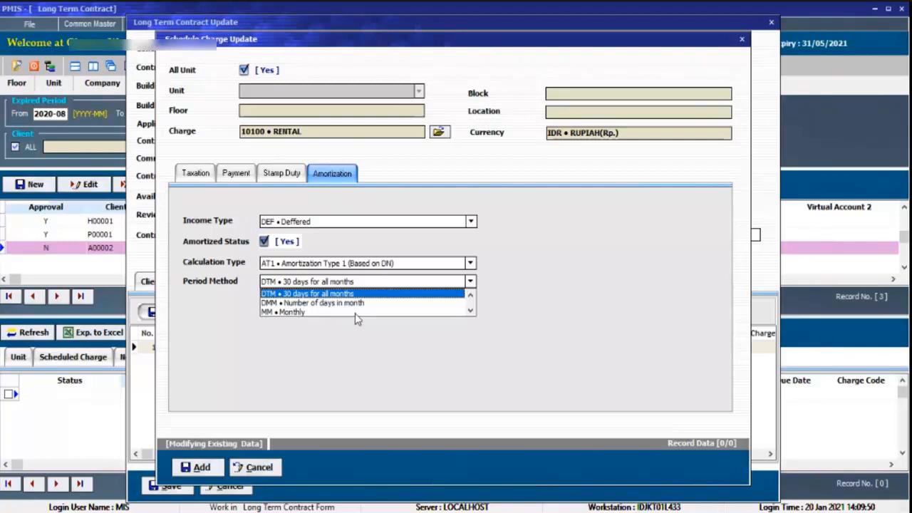
pyautogui.click(365, 294)
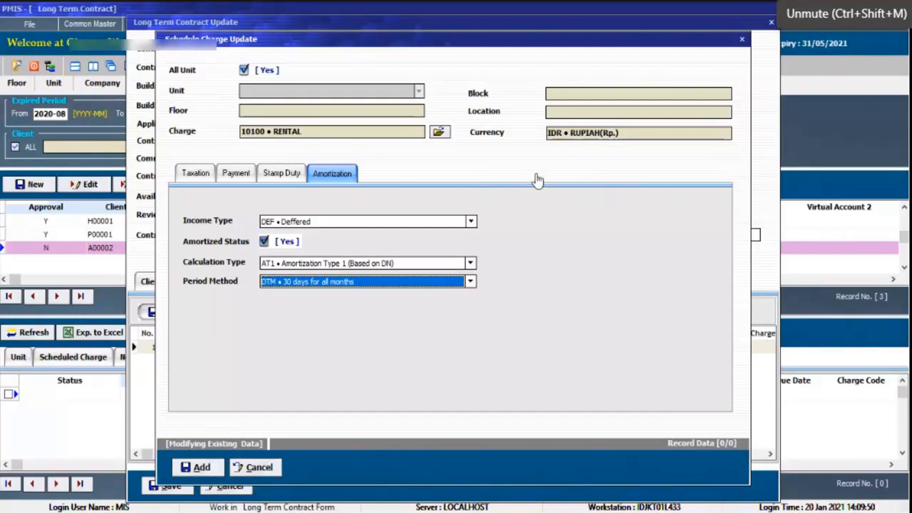
# Review the rental charge's taxation, payment, stamp duty and amortization settings.
pyautogui.click(200, 174)
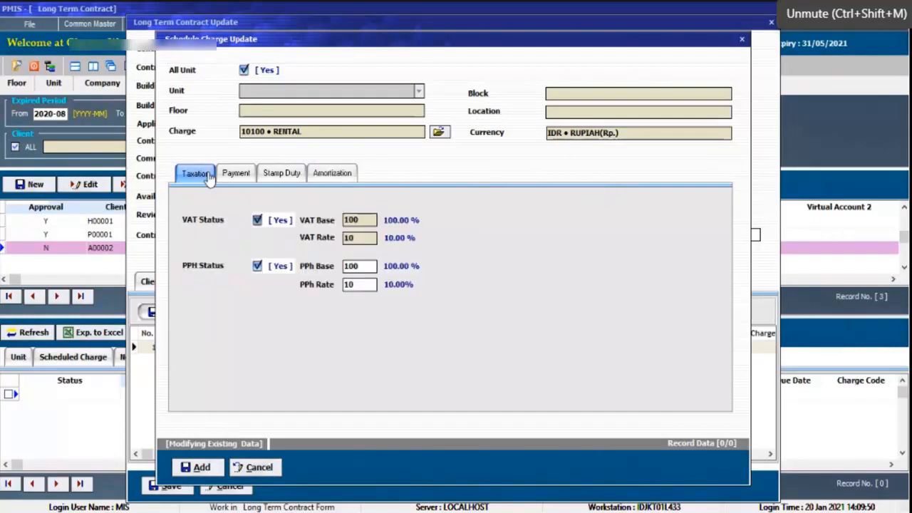
pyautogui.click(245, 175)
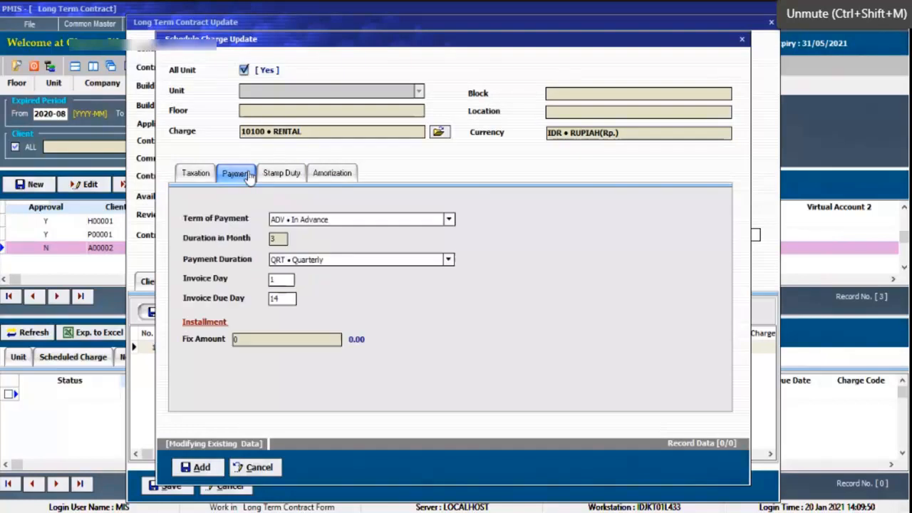
pyautogui.click(297, 175)
pyautogui.click(327, 176)
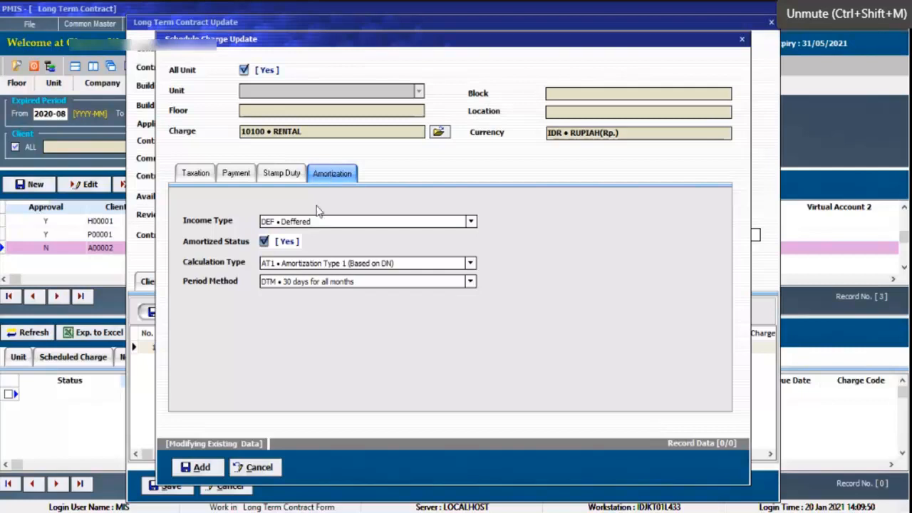
# Add the configured rental charge to the long-term contract and save the contract.
pyautogui.click(202, 468)
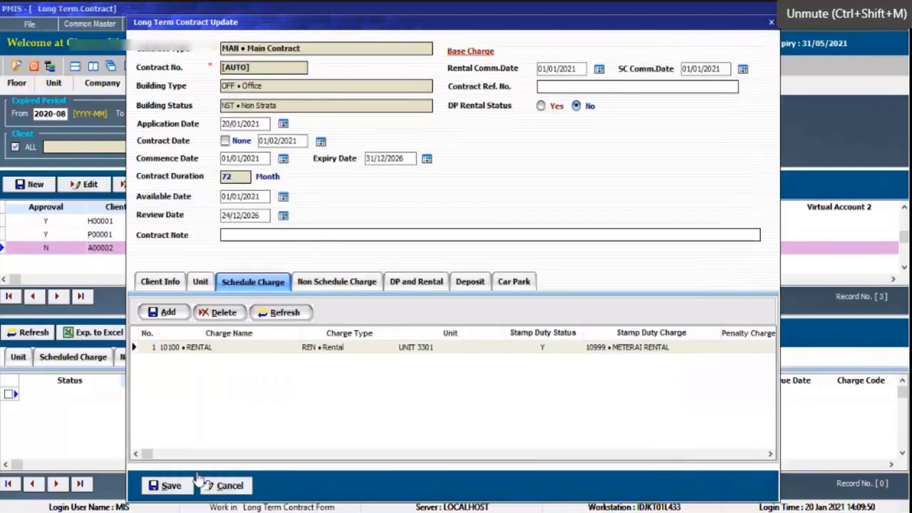
pyautogui.click(372, 352)
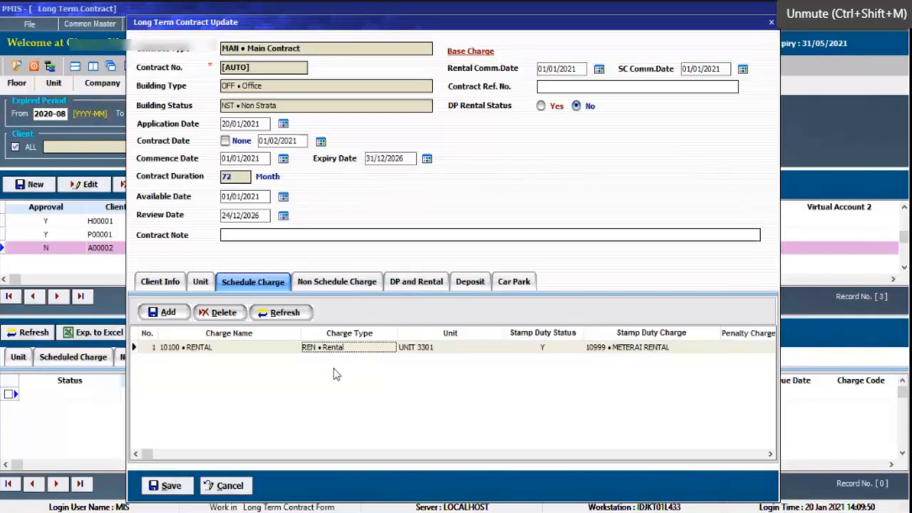
pyautogui.click(177, 491)
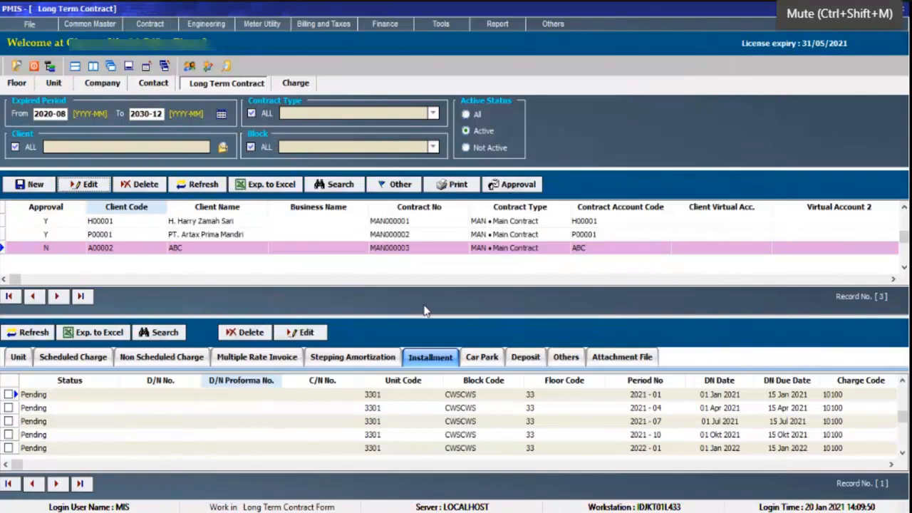
pyautogui.hotkey('ctrl', 'shift', 'm')
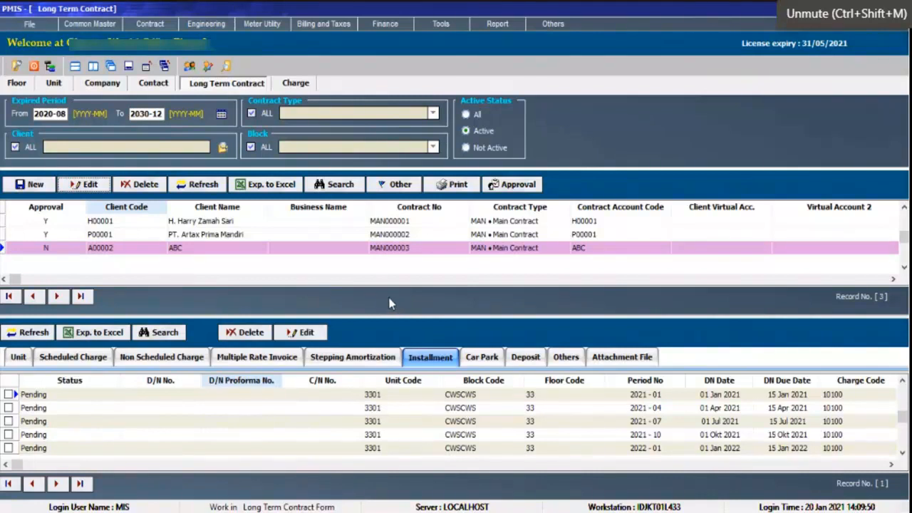
pyautogui.hotkey('ctrl', 'shift', 'm')
# Open the charge group master and check the RENTAL group's settings without changing them.
pyautogui.click(90, 24)
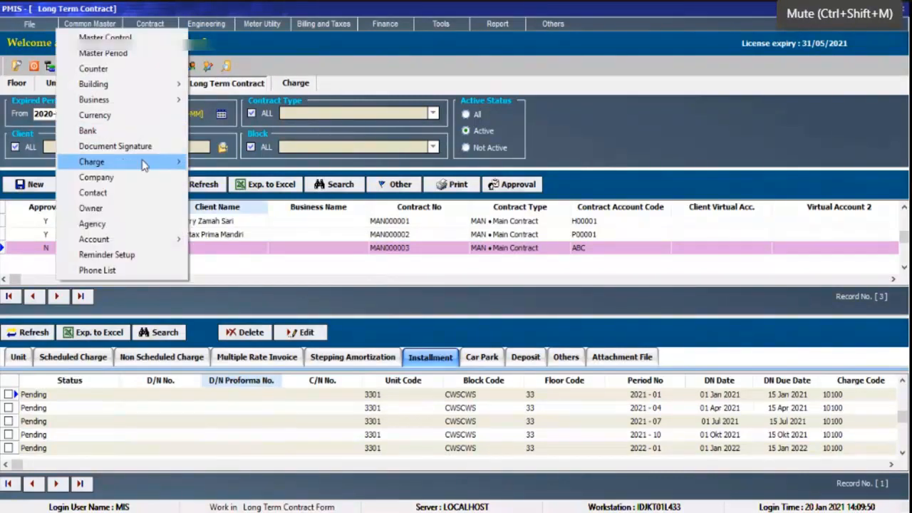
pyautogui.moveTo(146, 162)
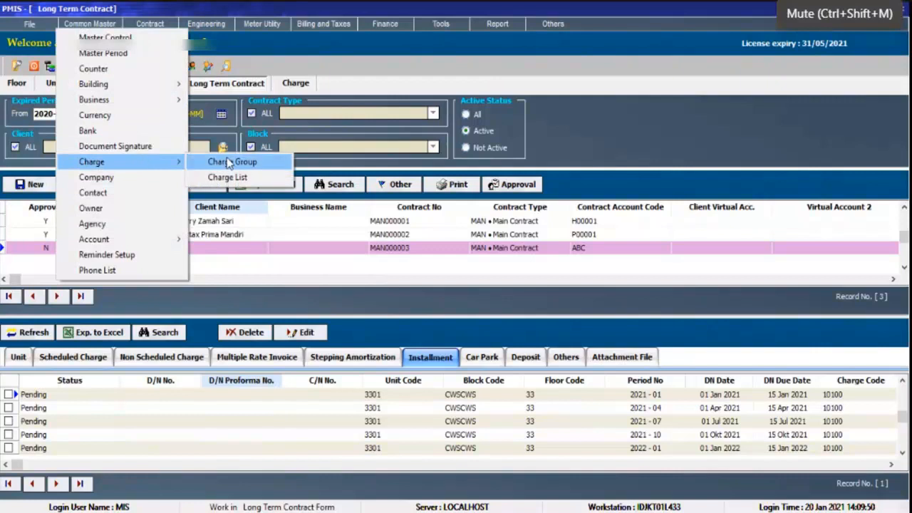
pyautogui.click(225, 165)
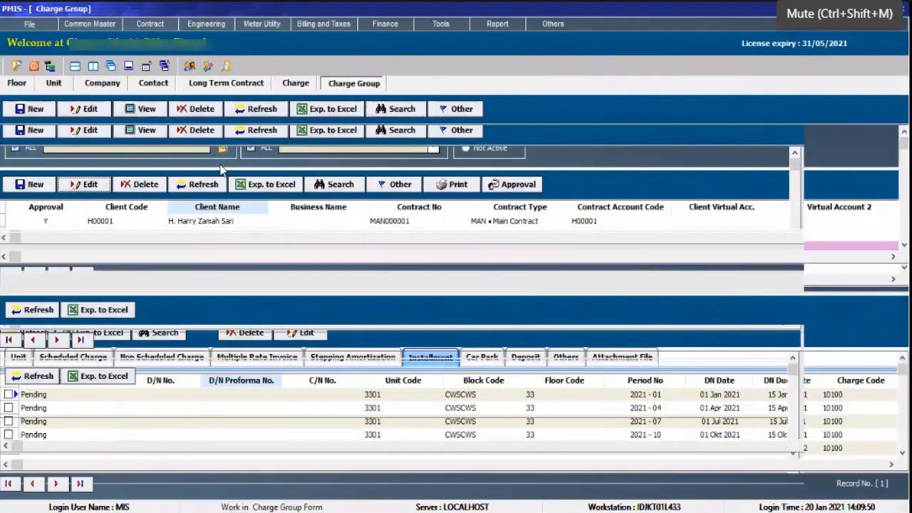
pyautogui.click(173, 186)
pyautogui.scroll(-7, 171, 185)
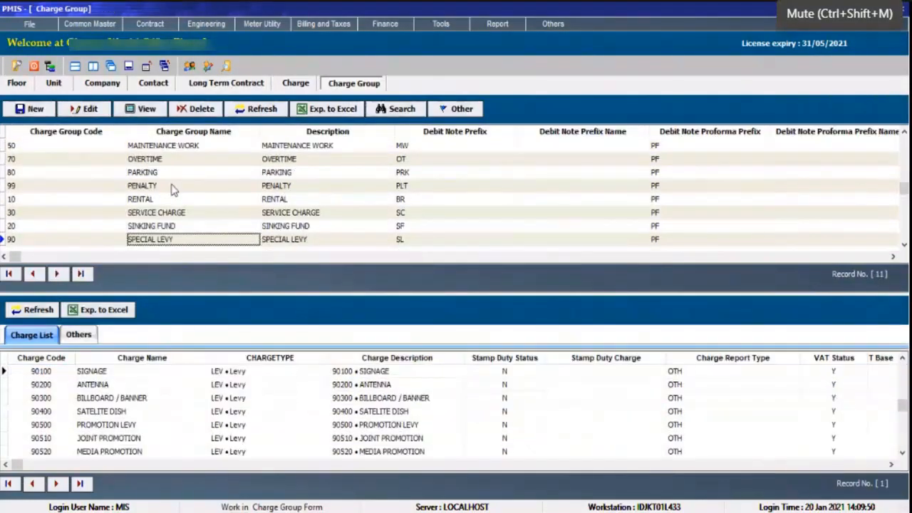
pyautogui.click(163, 200)
pyautogui.click(84, 110)
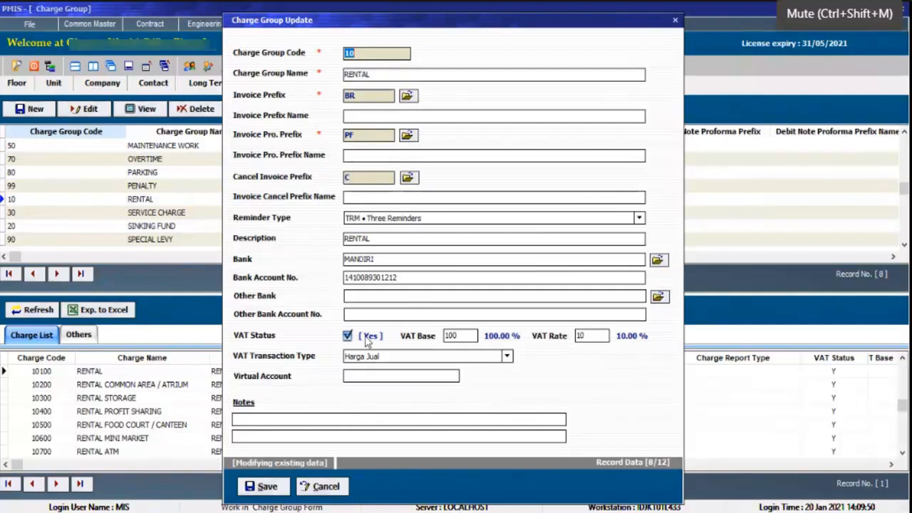
pyautogui.click(323, 487)
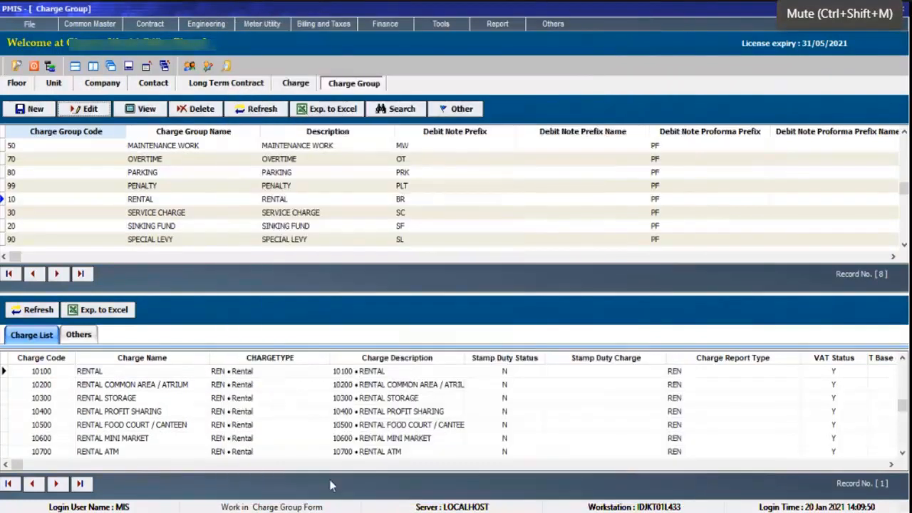
pyautogui.hotkey('ctrl', 'shift', 'm')
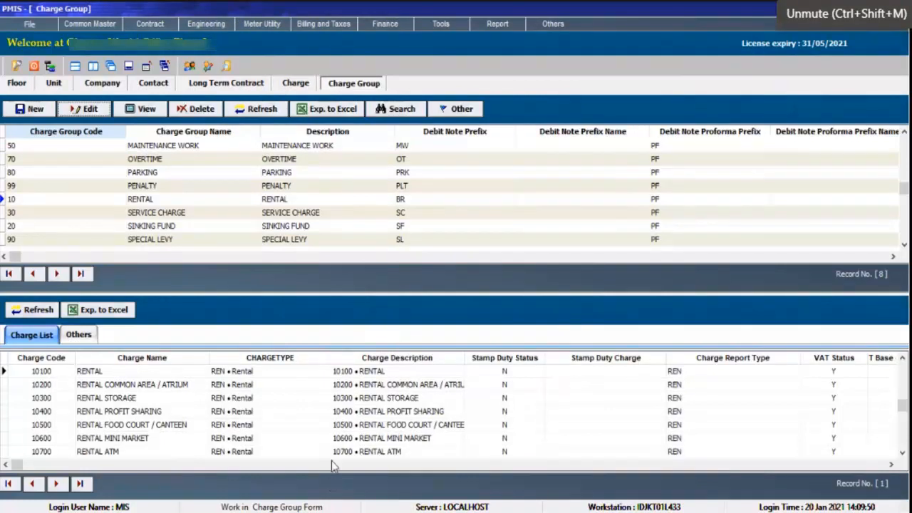
# Start a new charge group and set its VAT status to No.
pyautogui.click(277, 204)
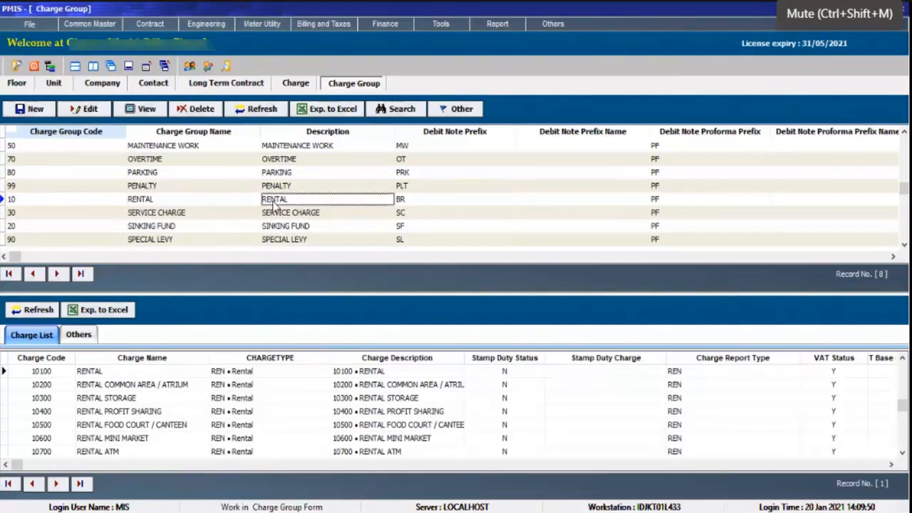
pyautogui.click(33, 109)
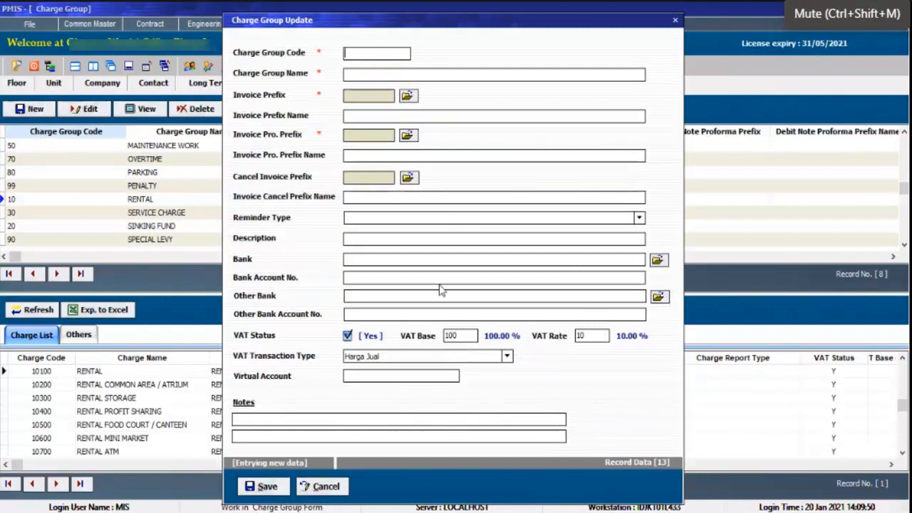
pyautogui.click(349, 338)
pyautogui.click(350, 338)
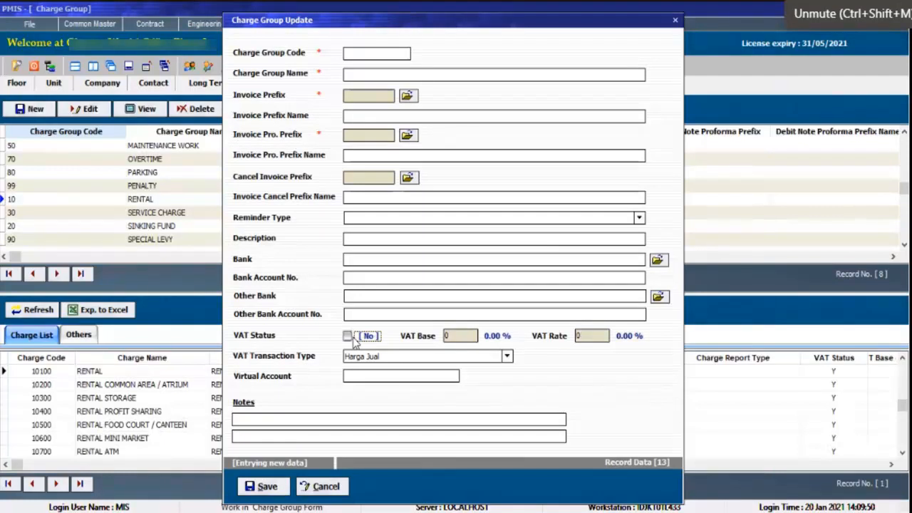
pyautogui.click(349, 338)
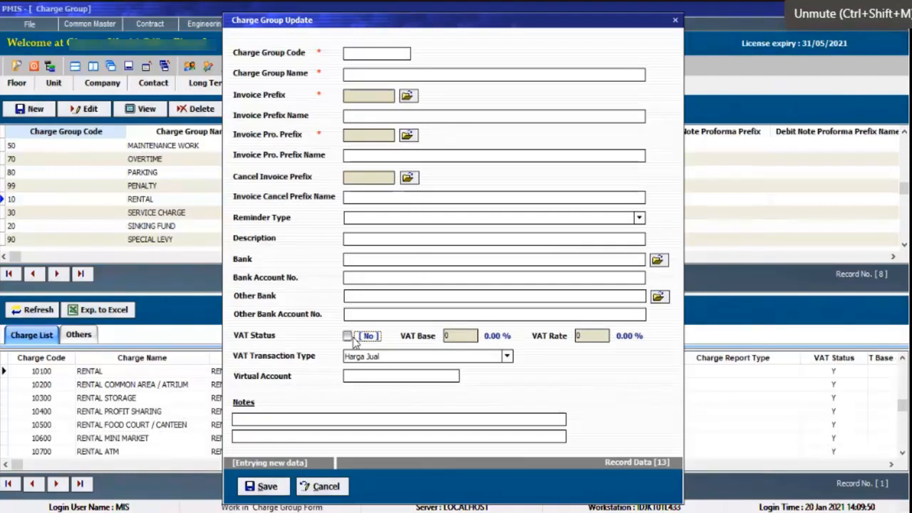
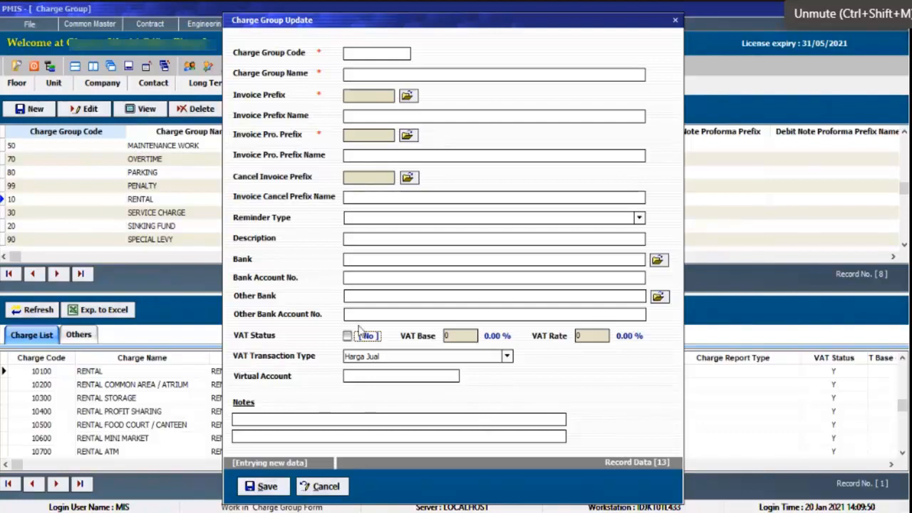
# Discard the new charge group and browse the charge master's rental, down payment, service charge, utility and deposit entries.
pyautogui.click(319, 486)
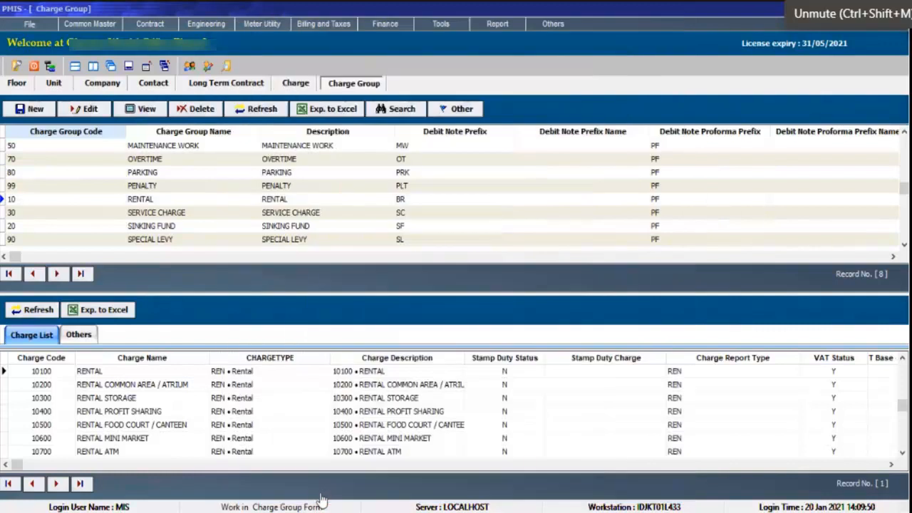
pyautogui.click(290, 84)
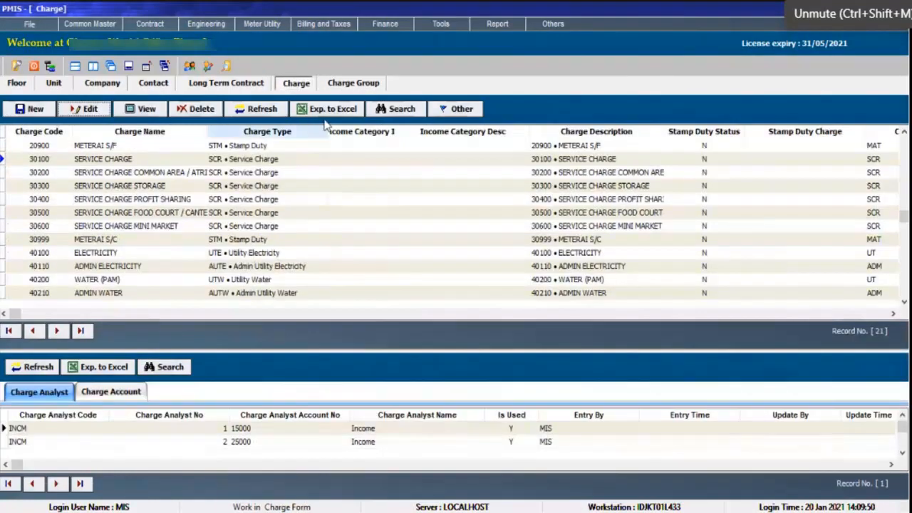
pyautogui.click(240, 266)
pyautogui.press('Down')
pyautogui.press('Down')
pyautogui.press('Down')
pyautogui.press('Down')
pyautogui.press('Down')
pyautogui.press('Down')
pyautogui.press('Down')
pyautogui.press('Down')
pyautogui.press('Down')
pyautogui.press('Down')
pyautogui.press('Down')
pyautogui.press('Down')
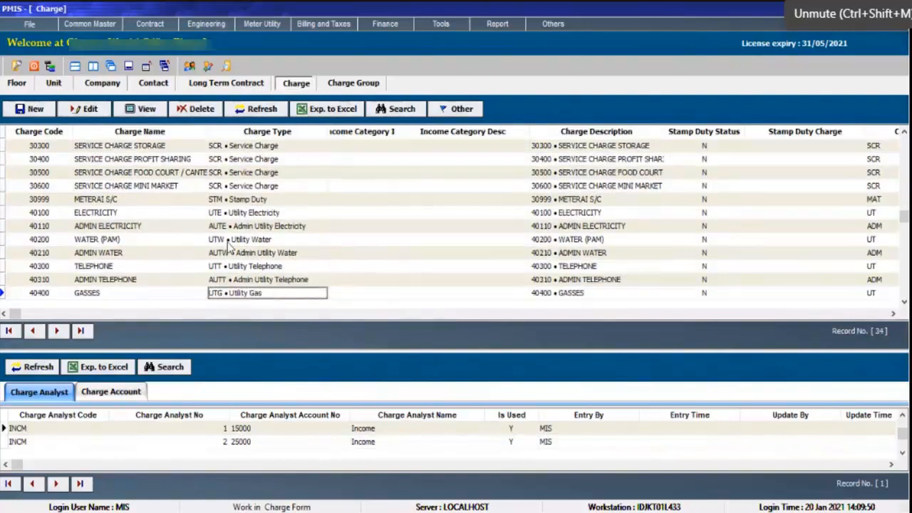
pyautogui.press('Down')
pyautogui.press('Down')
pyautogui.press('Down')
pyautogui.press('Down')
pyautogui.press('Down')
pyautogui.press('Down')
pyautogui.press('Down')
pyautogui.press('Down')
pyautogui.press('Down')
pyautogui.press('Down')
pyautogui.press('Down')
pyautogui.press('Down')
pyautogui.press('Down')
pyautogui.press('Down')
pyautogui.press('Down')
pyautogui.press('Down')
pyautogui.press('Down')
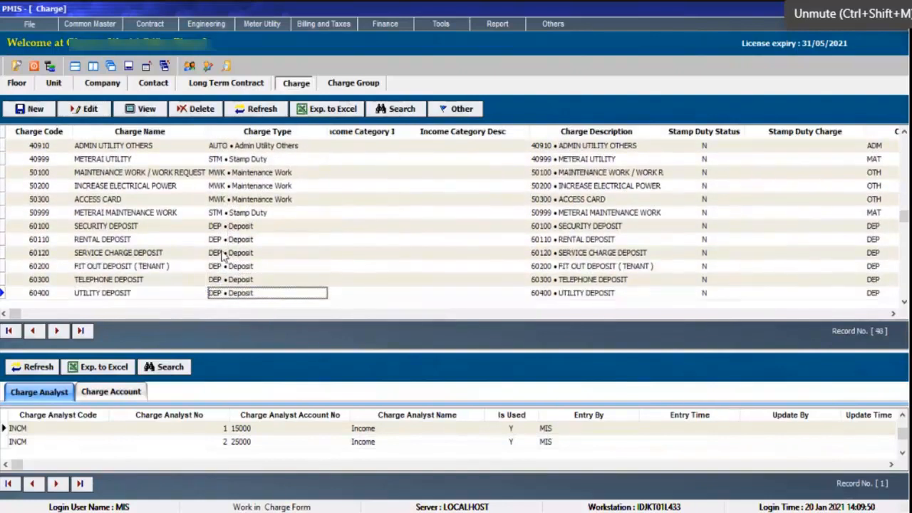
pyautogui.press('Up')
pyautogui.press('Up')
pyautogui.press('Up')
pyautogui.press('Up')
pyautogui.press('Up')
pyautogui.press('Up')
pyautogui.press('Up')
pyautogui.press('Up')
pyautogui.press('Up')
pyautogui.press('Up')
pyautogui.press('Up')
pyautogui.press('Up')
pyautogui.press('Up')
pyautogui.press('Up')
pyautogui.press('Up')
pyautogui.press('Up')
pyautogui.press('Up')
pyautogui.press('Up')
pyautogui.press('Up')
pyautogui.press('Up')
pyautogui.press('Up')
pyautogui.press('Up')
pyautogui.press('Up')
pyautogui.press('Up')
pyautogui.press('Up')
pyautogui.press('Up')
pyautogui.press('Up')
pyautogui.press('Up')
pyautogui.press('Up')
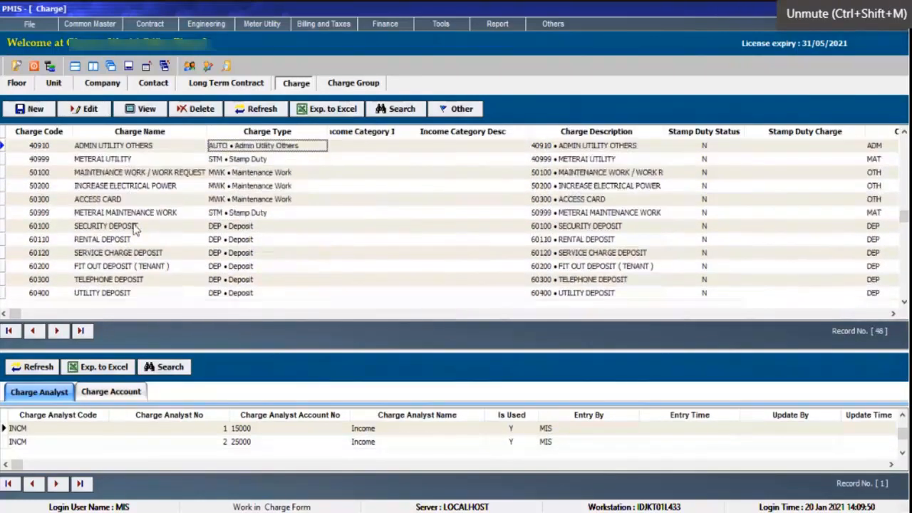
pyautogui.press('Up')
pyautogui.press('Up')
pyautogui.press('Up')
pyautogui.press('Up')
pyautogui.press('Up')
pyautogui.press('Up')
pyautogui.press('Up')
pyautogui.press('Up')
pyautogui.press('Up')
pyautogui.press('Up')
pyautogui.press('Up')
pyautogui.press('Up')
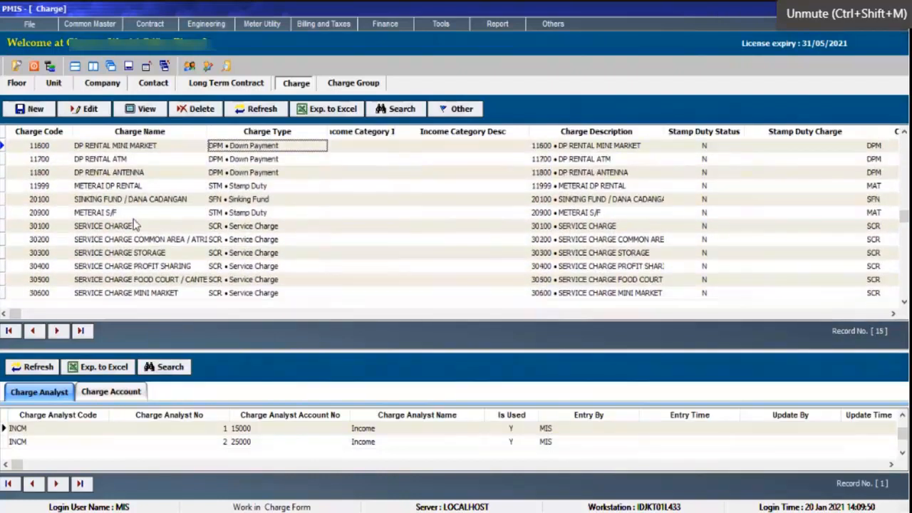
pyautogui.press('Up')
pyautogui.press('Up')
pyautogui.press('Up')
pyautogui.press('Up')
pyautogui.press('Up')
pyautogui.press('Up')
pyautogui.press('Up')
pyautogui.press('Up')
pyautogui.press('Up')
pyautogui.press('Up')
pyautogui.press('Up')
pyautogui.press('Up')
pyautogui.press('Up')
pyautogui.press('Up')
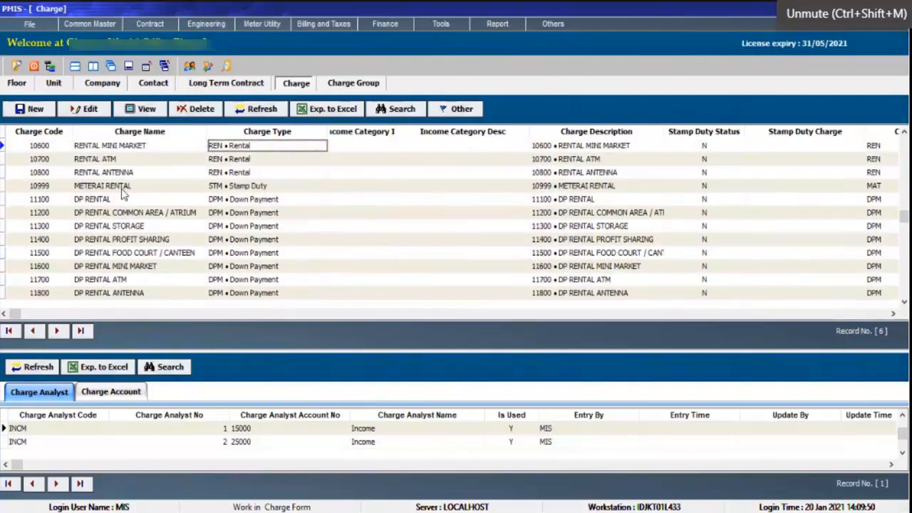
# Inspect the tax, account code and payment settings of the 10100 RENTAL charge, leaving them unchanged.
pyautogui.click(87, 109)
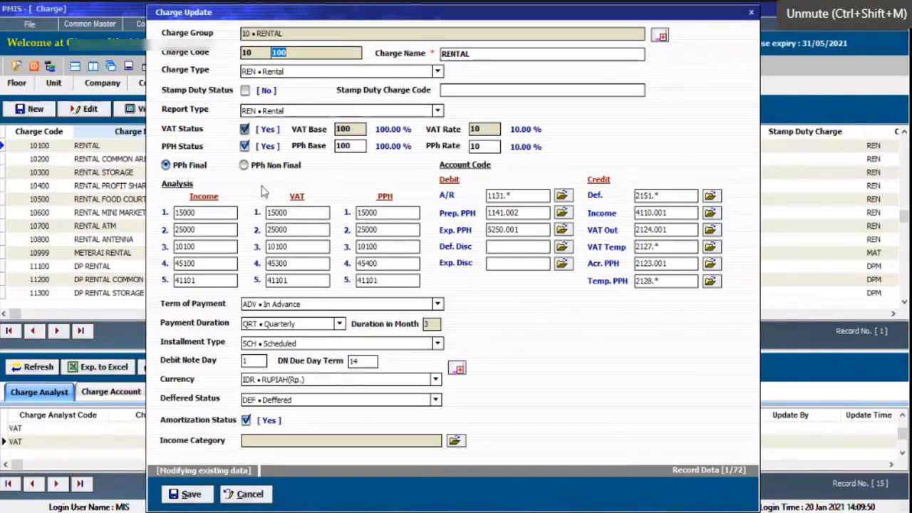
pyautogui.click(244, 495)
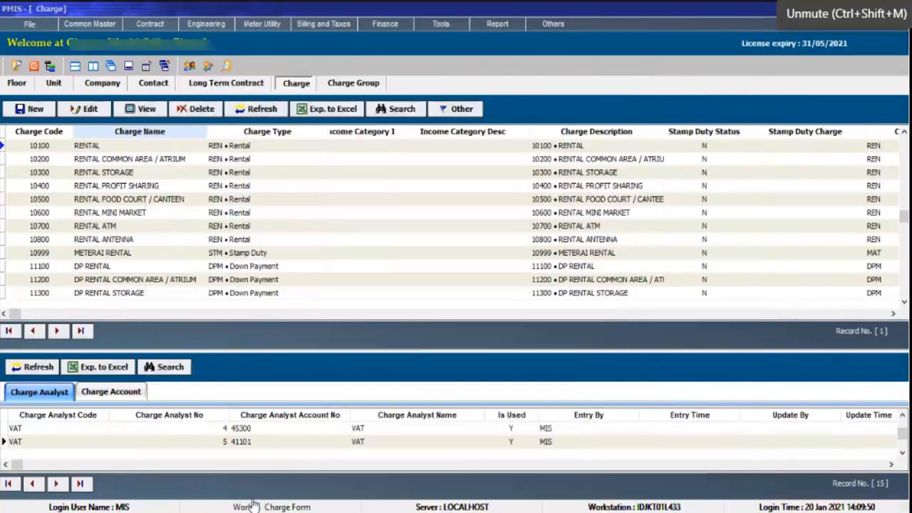
# Compare the charge group and charge masters, and view a blank new charge form without saving it.
pyautogui.click(365, 86)
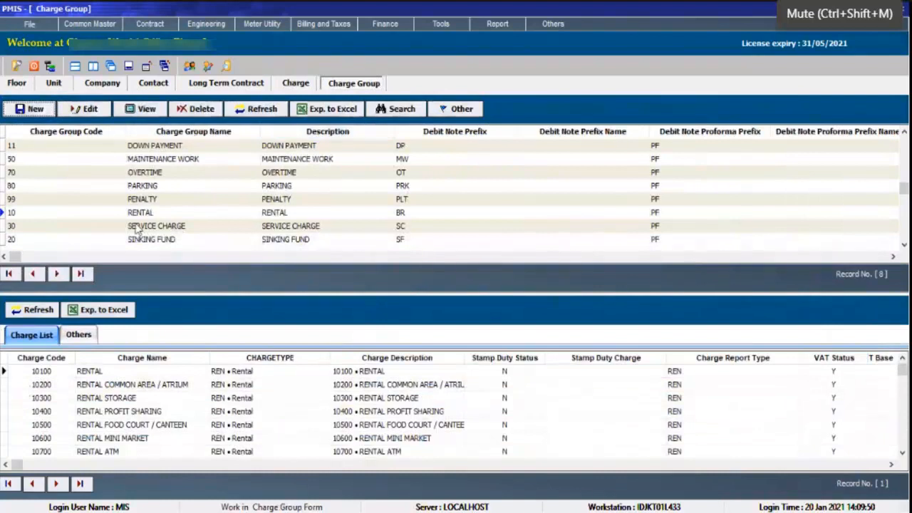
pyautogui.click(296, 84)
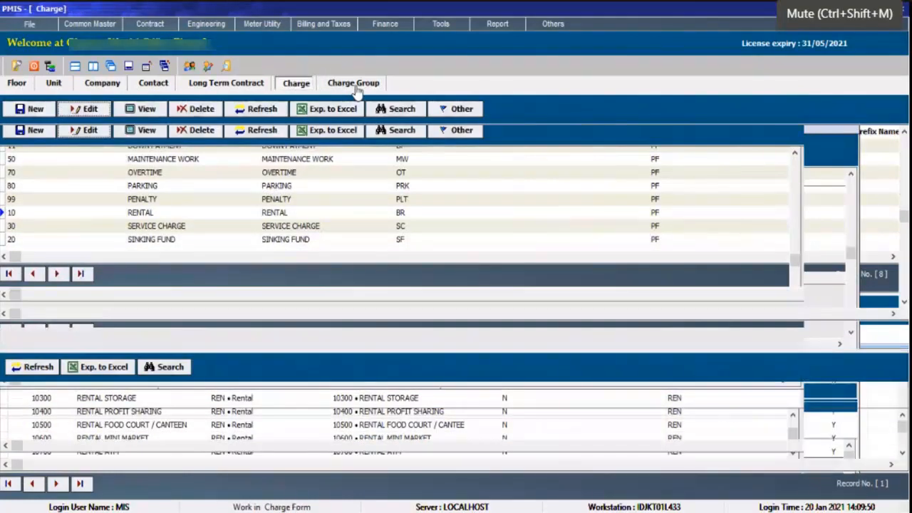
pyautogui.click(351, 86)
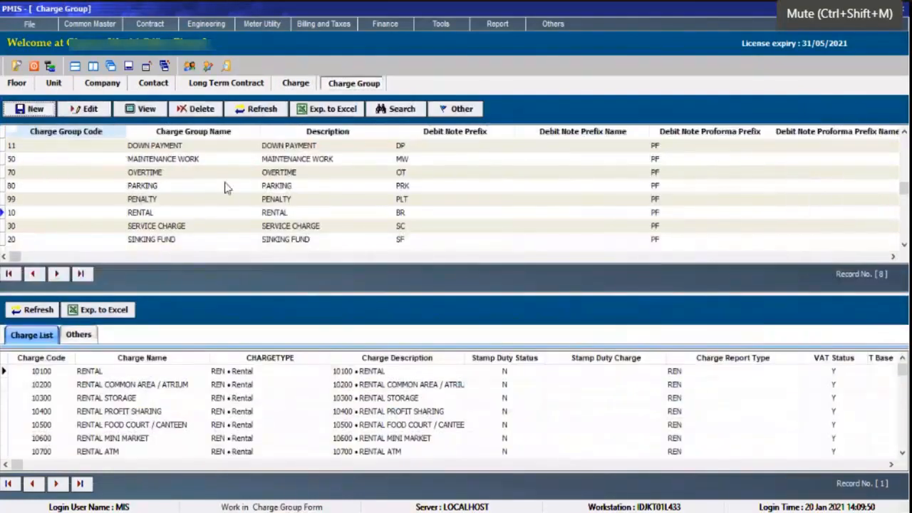
pyautogui.click(303, 83)
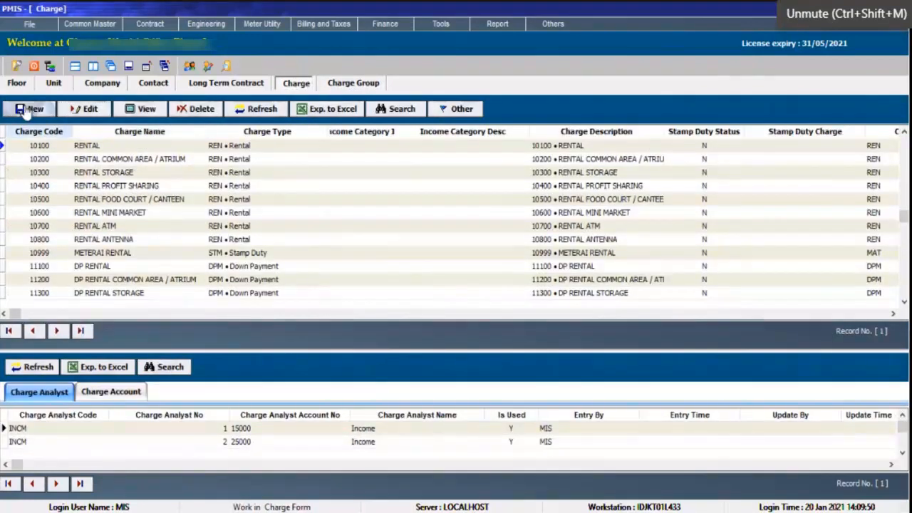
pyautogui.click(31, 109)
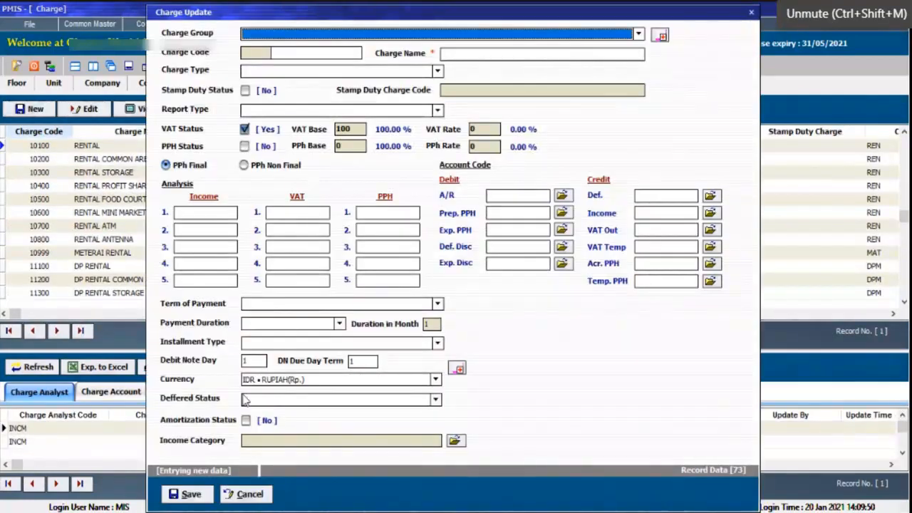
pyautogui.click(248, 494)
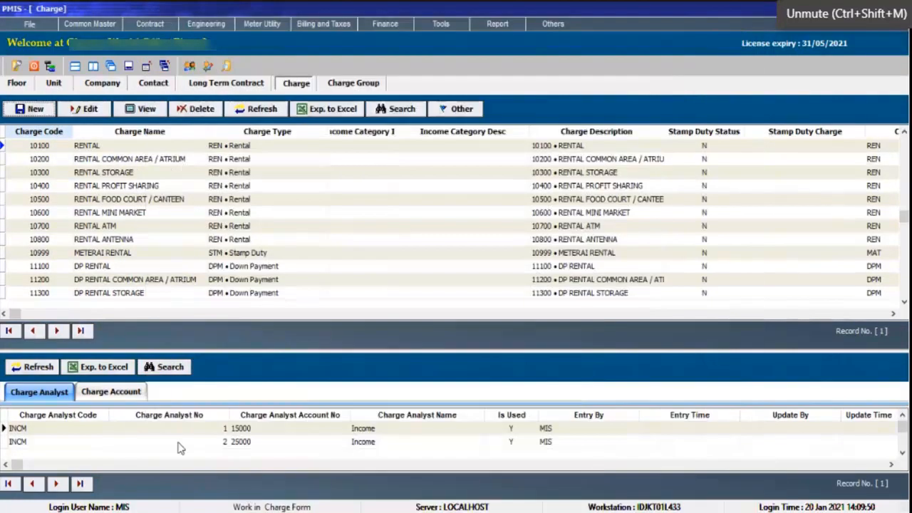
pyautogui.click(45, 160)
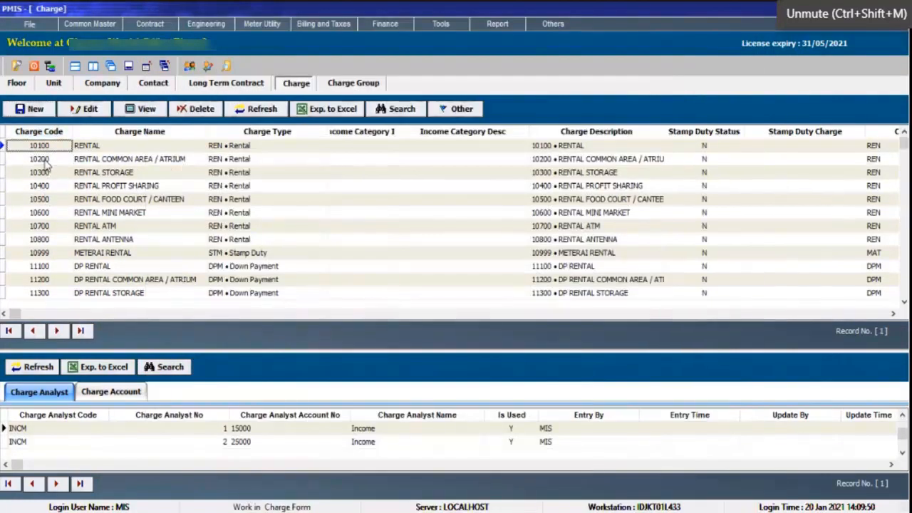
pyautogui.scroll(-5, 47, 164)
# Select ABC's main contract among the long-term contracts and check its contract dates and client information without changing them.
pyautogui.click(245, 84)
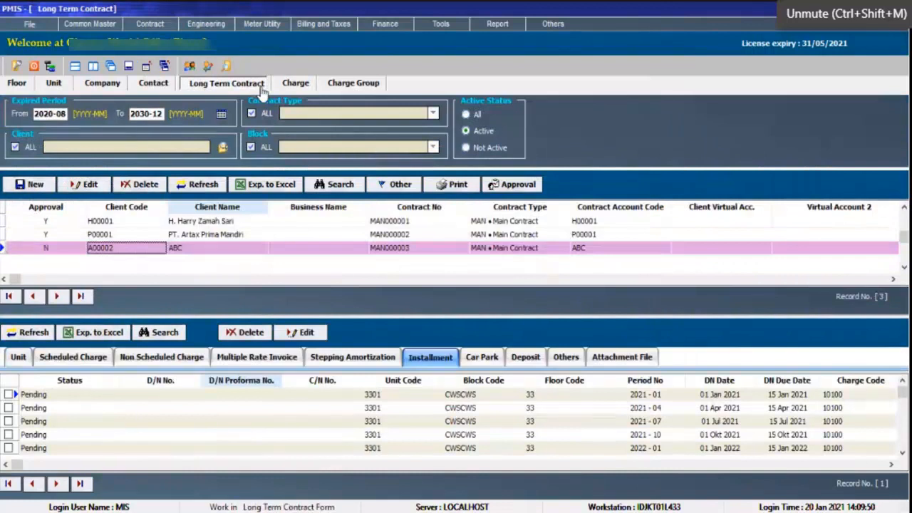
pyautogui.click(82, 184)
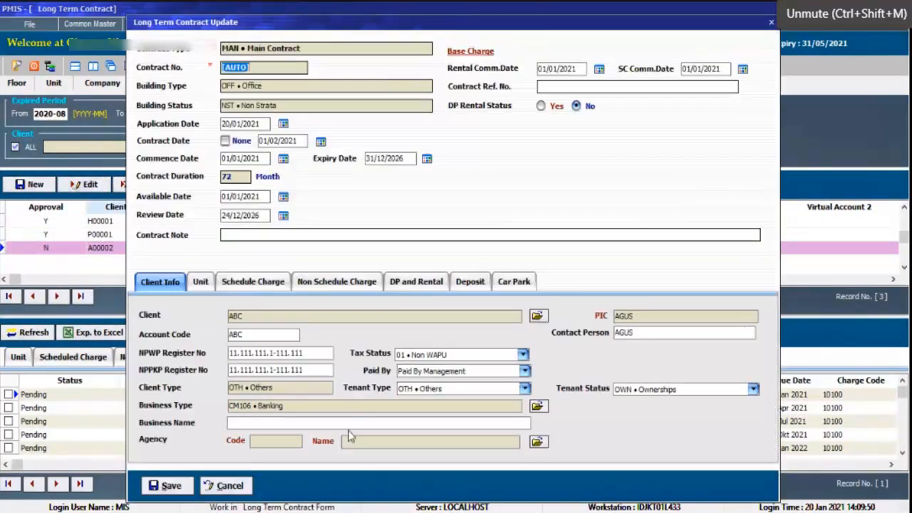
pyautogui.click(229, 485)
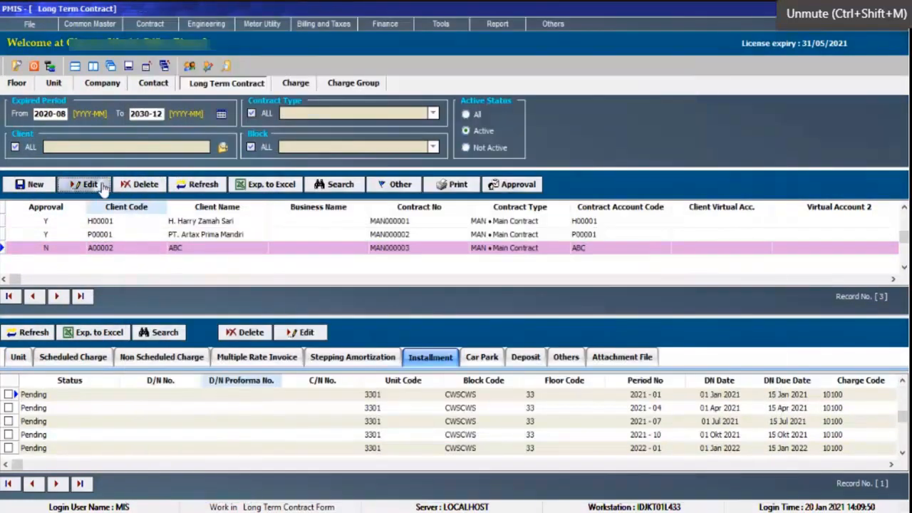
pyautogui.click(174, 250)
pyautogui.click(146, 250)
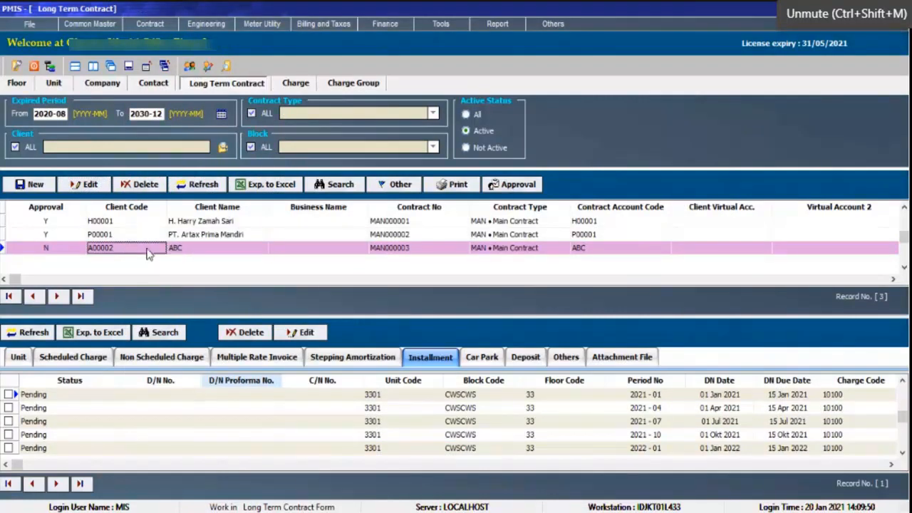
pyautogui.click(182, 247)
pyautogui.click(158, 247)
pyautogui.click(176, 249)
pyautogui.click(159, 254)
pyautogui.click(85, 184)
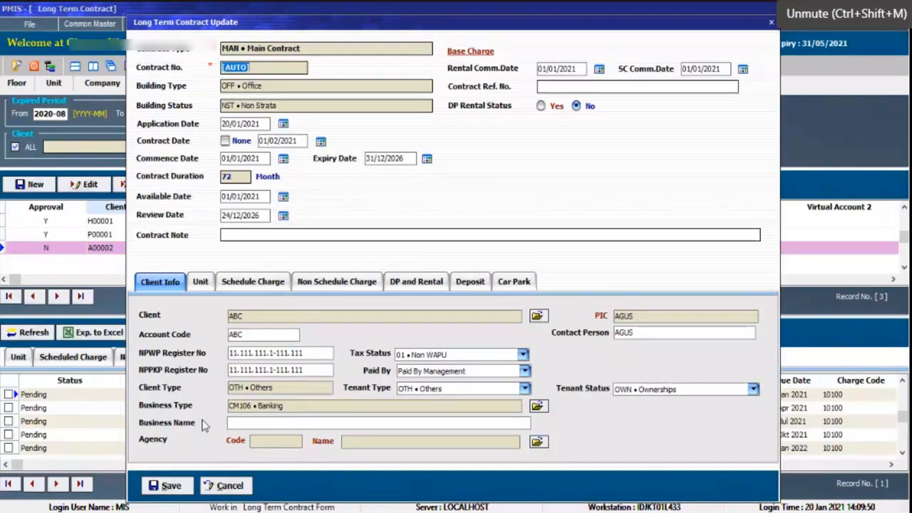
pyautogui.click(225, 485)
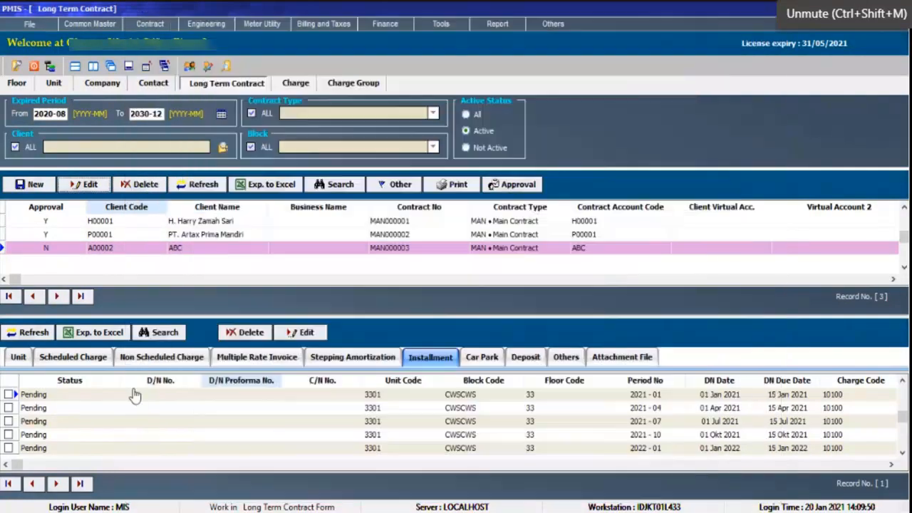
# Try to edit PT. Artax Prima Mandiri's approved main contract.
pyautogui.click(100, 234)
pyautogui.click(83, 183)
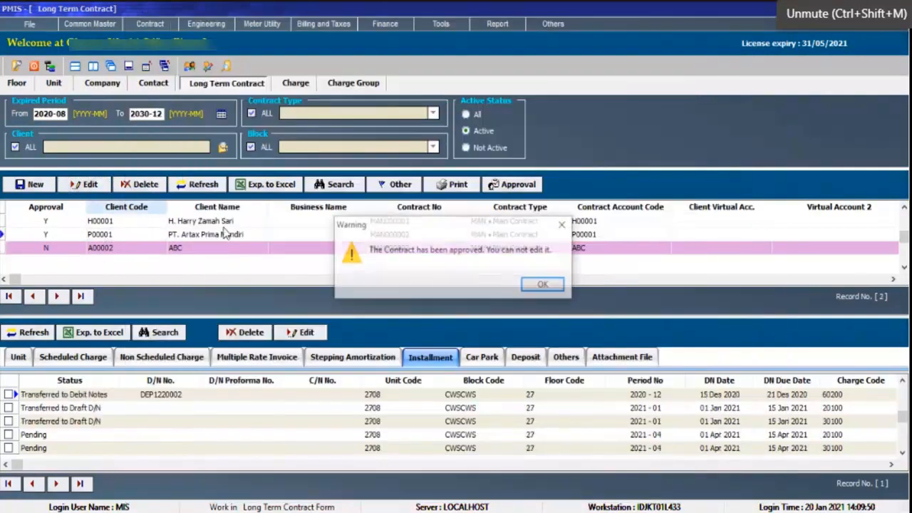
pyautogui.click(542, 285)
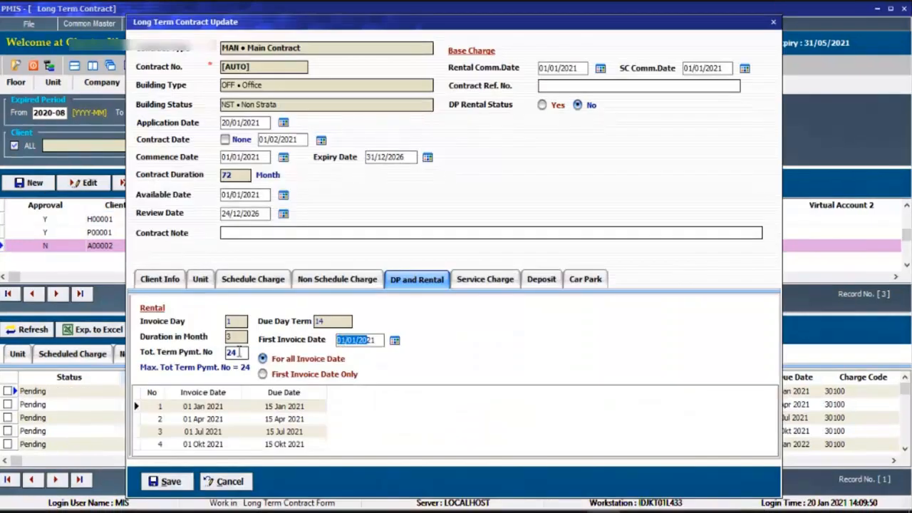
# Review the rental and service charge invoice schedules in ABC's contract, confirming 01/01/2021 as the service charge's first invoice date.
pyautogui.moveTo(241, 352); pyautogui.dragTo(211, 348)
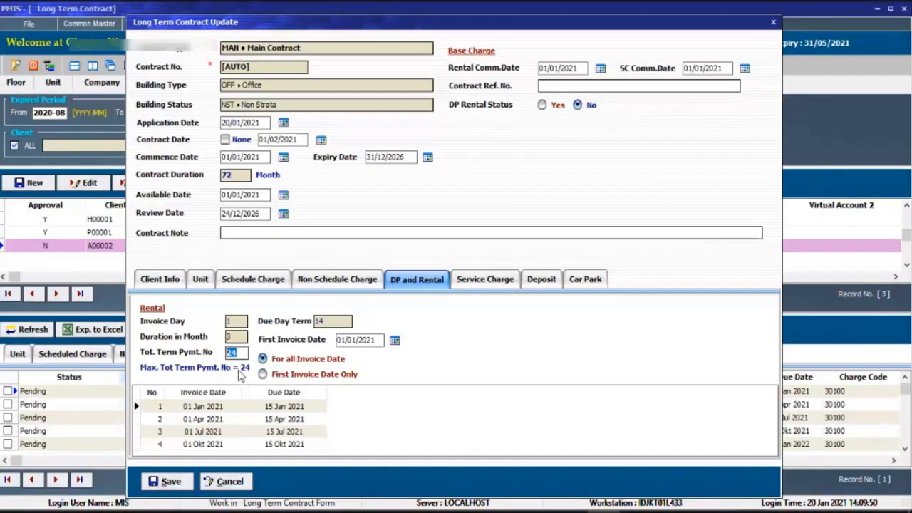
pyautogui.click(492, 280)
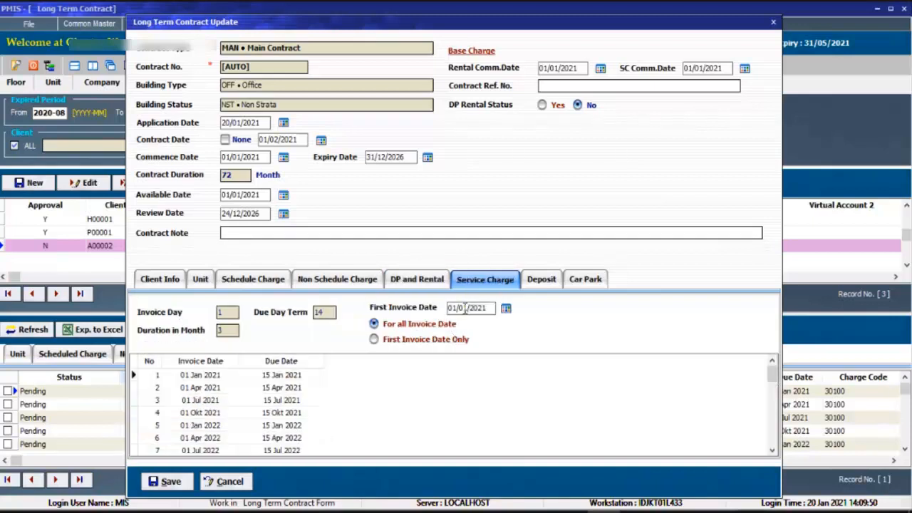
pyautogui.press('Return')
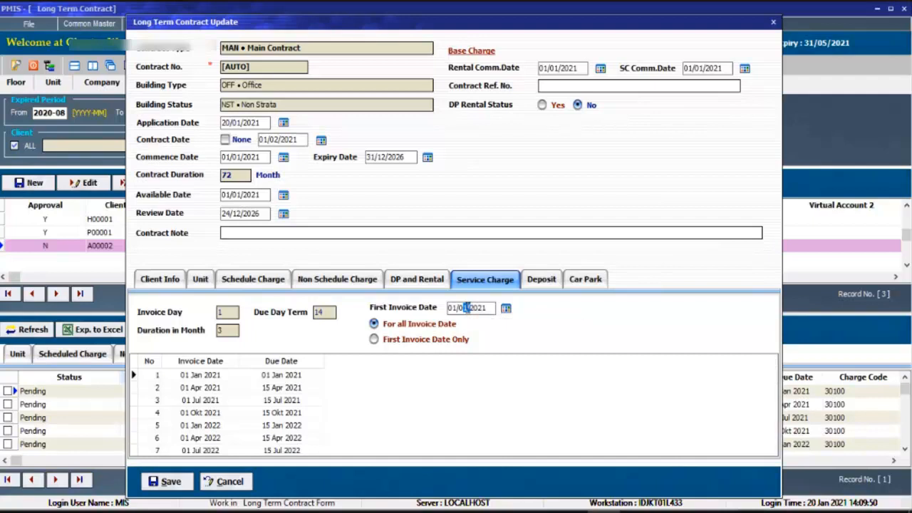
pyautogui.click(261, 401)
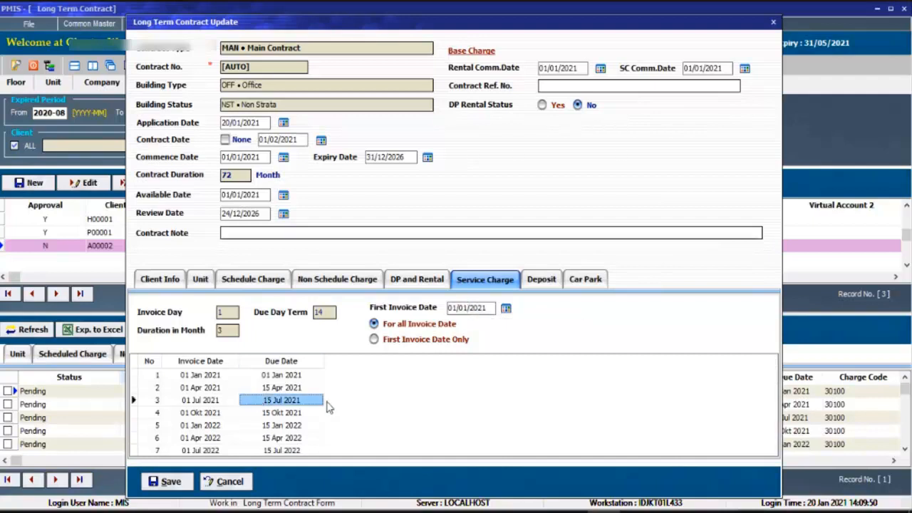
pyautogui.click(433, 281)
pyautogui.click(492, 282)
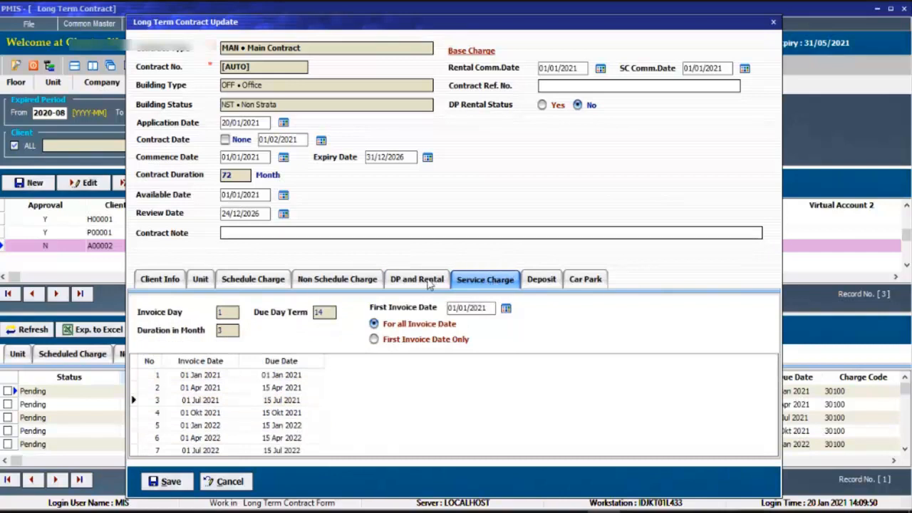
pyautogui.click(432, 282)
pyautogui.click(462, 284)
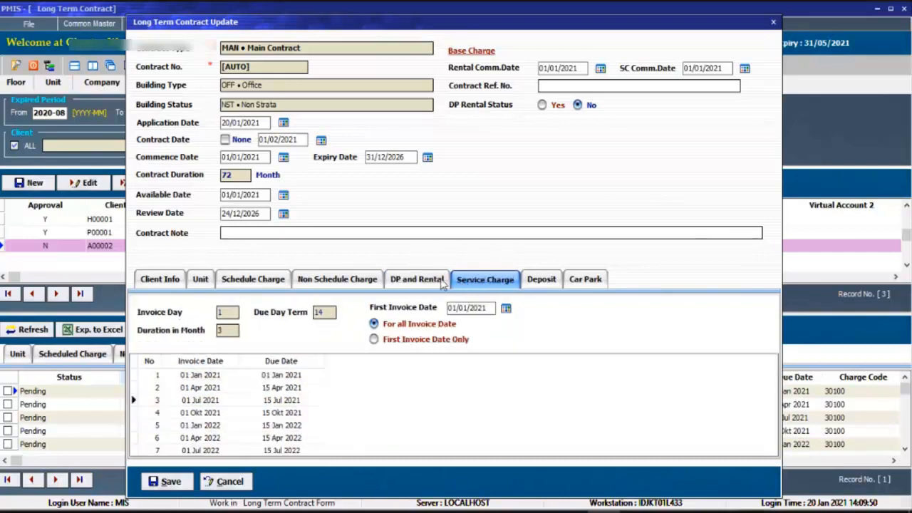
pyautogui.click(441, 282)
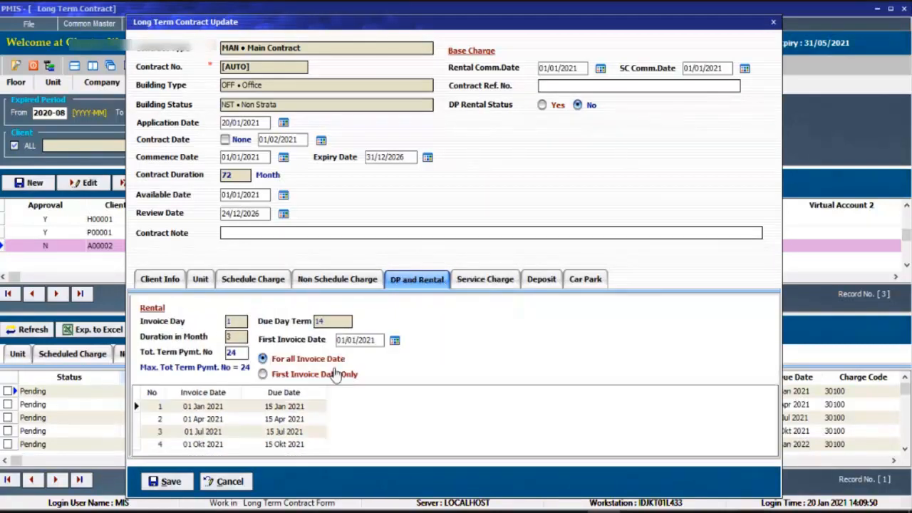
# Save ABC's main contract and display its unit details.
pyautogui.click(168, 482)
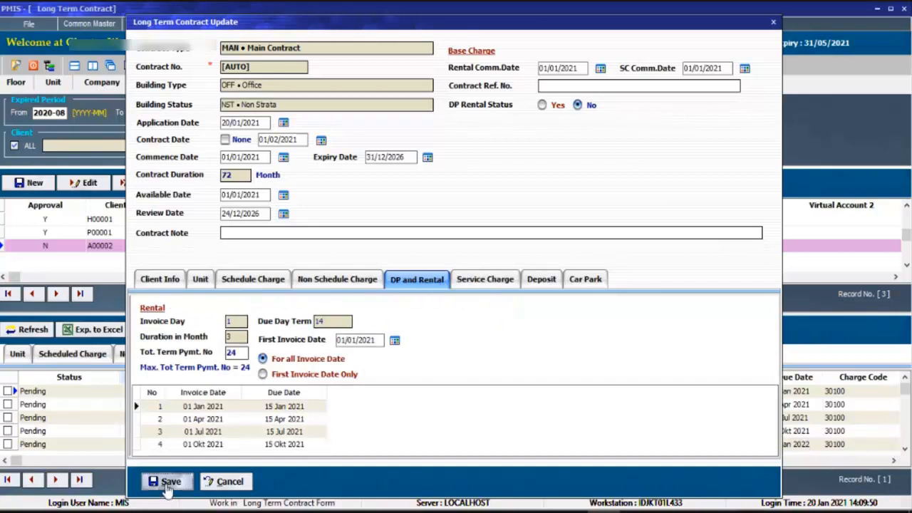
pyautogui.click(419, 295)
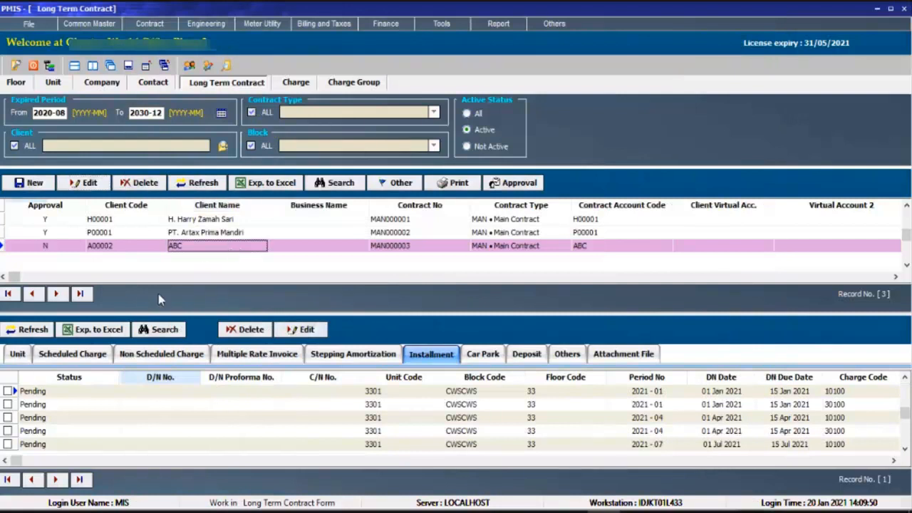
pyautogui.click(18, 355)
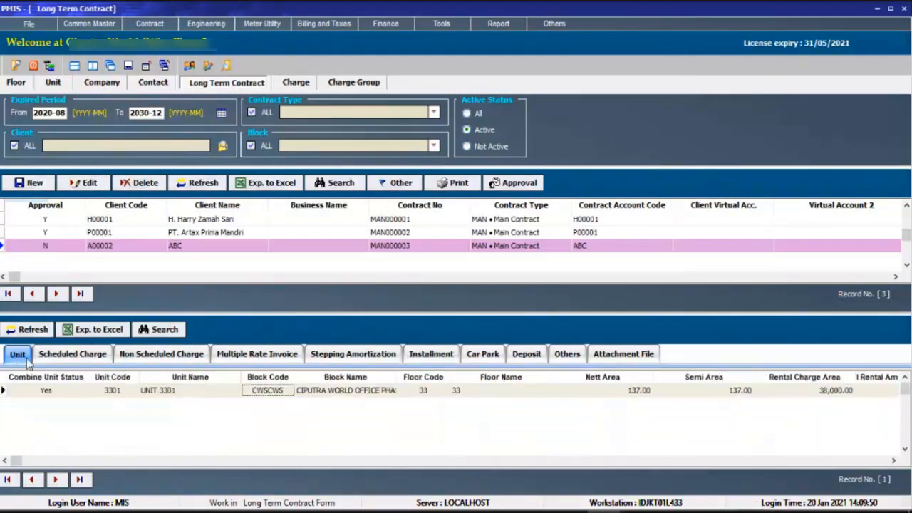
# Go through the scheduled charges, non-scheduled charges, multiple rate invoices and stepping amortization of ABC's contract, then display its installments.
pyautogui.click(91, 356)
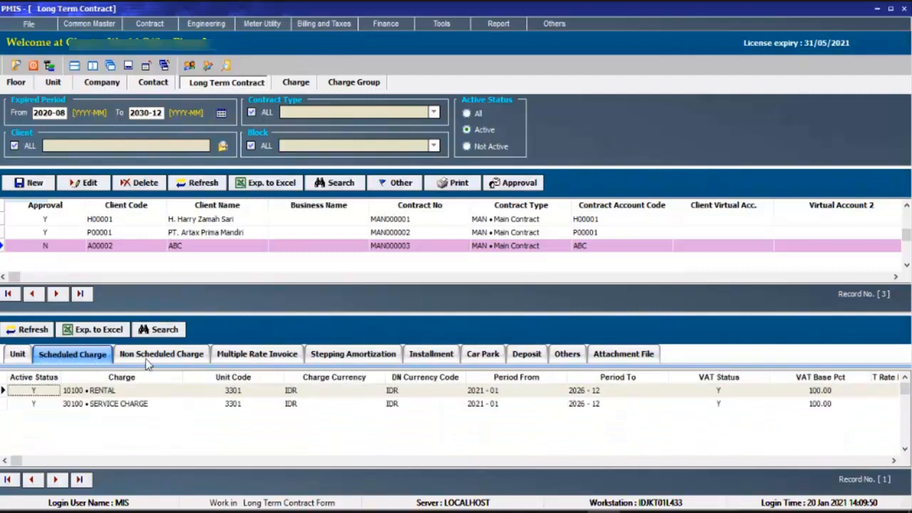
pyautogui.click(152, 354)
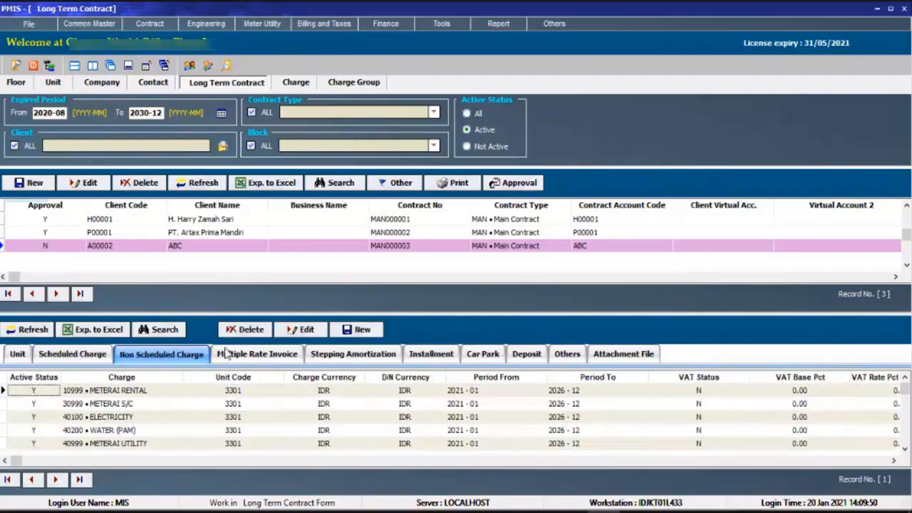
pyautogui.click(265, 356)
pyautogui.click(377, 360)
pyautogui.click(433, 356)
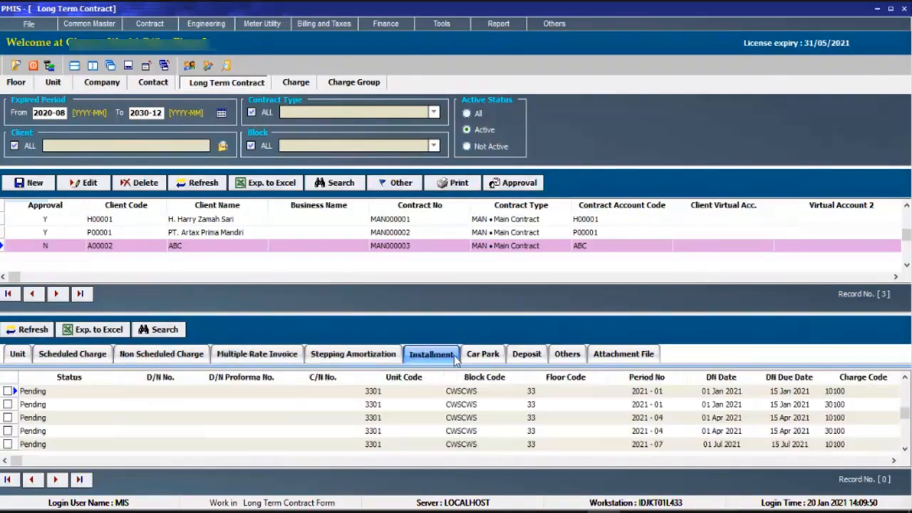
# Browse ABC's pending installments across the contract years, enlarging the lower list slightly, and return to the first record.
pyautogui.click(391, 432)
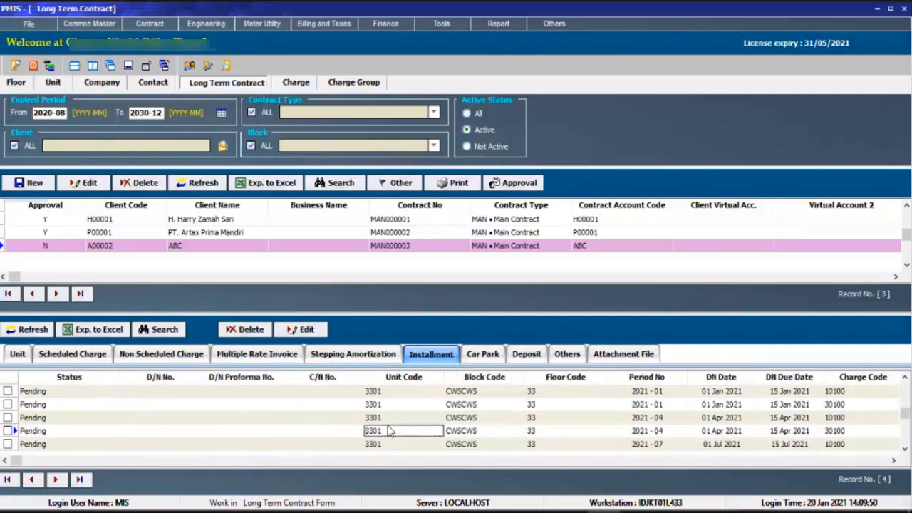
pyautogui.scroll(3, 389, 431)
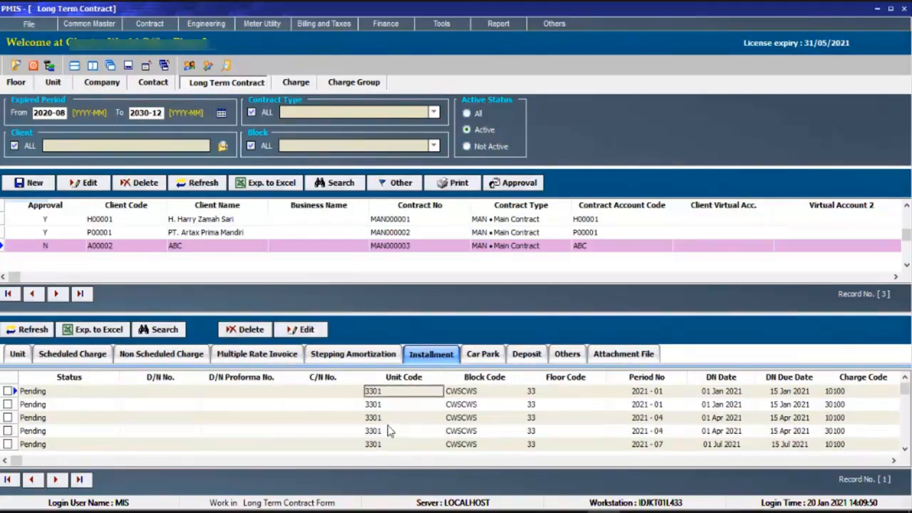
pyautogui.scroll(-6, 390, 431)
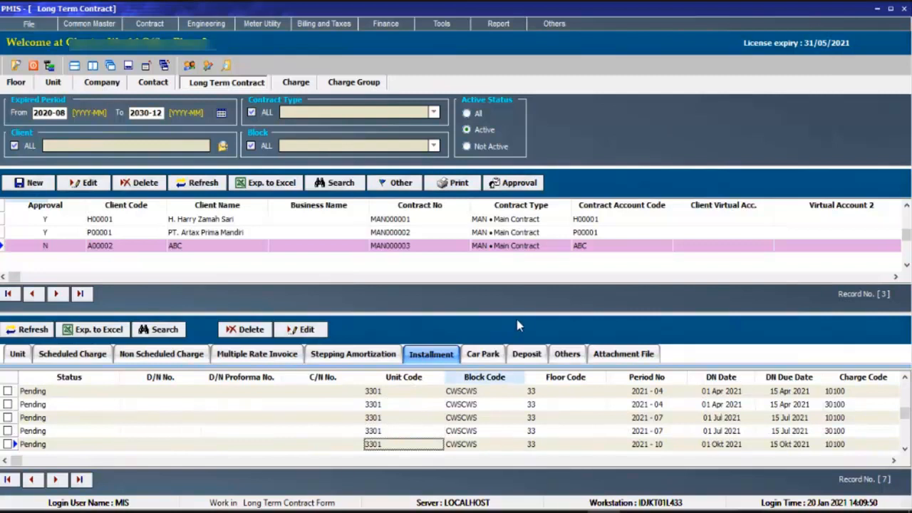
pyautogui.moveTo(522, 314); pyautogui.dragTo(522, 309)
pyautogui.click(478, 428)
pyautogui.scroll(-12, 478, 429)
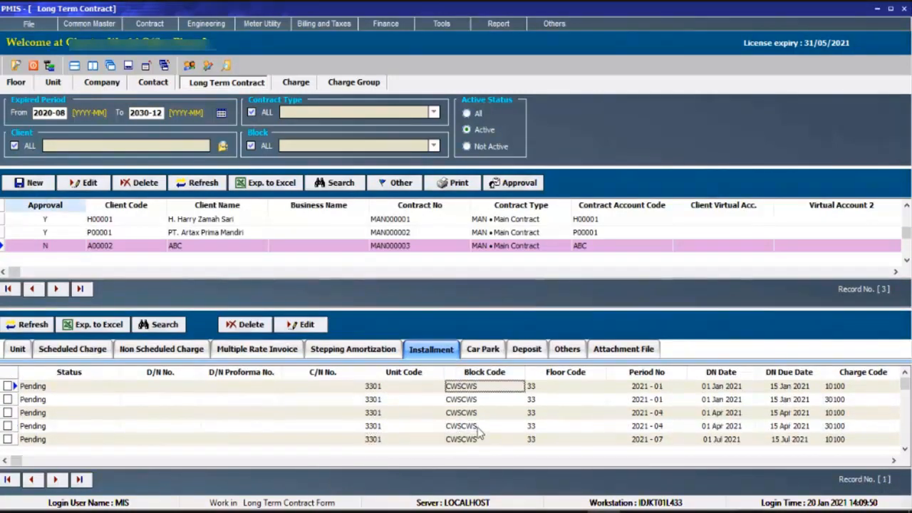
pyautogui.scroll(-20, 478, 430)
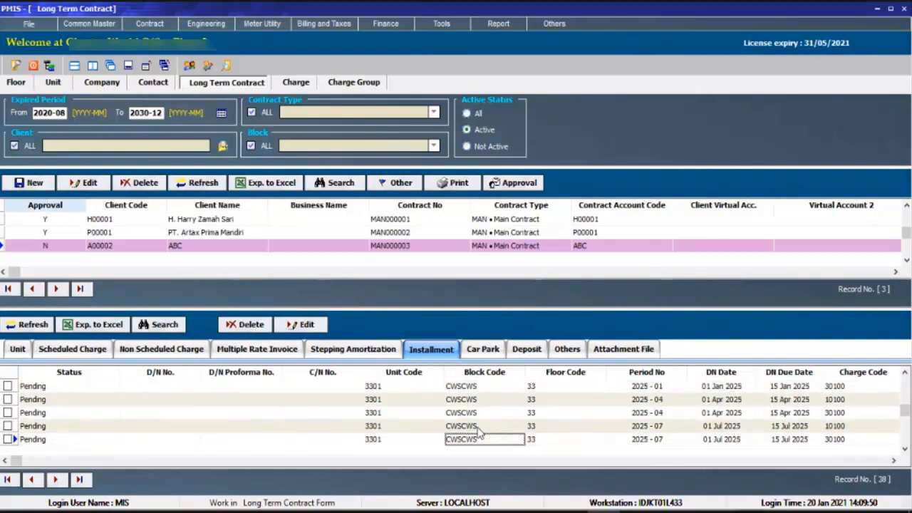
pyautogui.scroll(20, 479, 429)
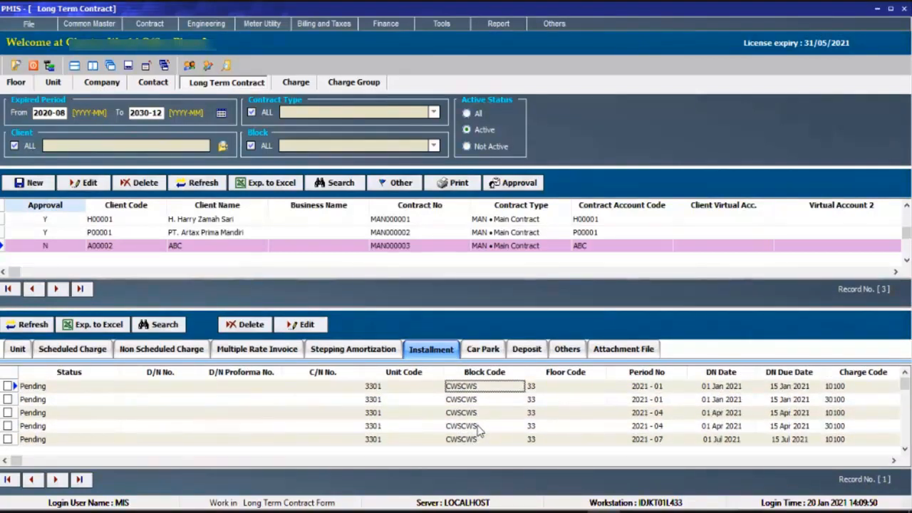
# Examine the installments' charge names, begin and end dates, currencies, DPP amounts and VAT details.
pyautogui.click(476, 426)
pyautogui.press('Up')
pyautogui.press('Up')
pyautogui.press('Up')
pyautogui.press('Left')
pyautogui.press('Left')
pyautogui.press('Left')
pyautogui.press('Right')
pyautogui.press('Right')
pyautogui.press('Right')
pyautogui.press('Right')
pyautogui.press('Right')
pyautogui.press('Right')
pyautogui.press('Right')
pyautogui.press('Right')
pyautogui.press('Right')
pyautogui.press('Right')
pyautogui.press('Right')
pyautogui.press('Right')
pyautogui.press('Right')
pyautogui.press('Right')
pyautogui.press('Right')
pyautogui.press('Right')
pyautogui.press('Right')
pyautogui.press('Left')
pyautogui.click(413, 399)
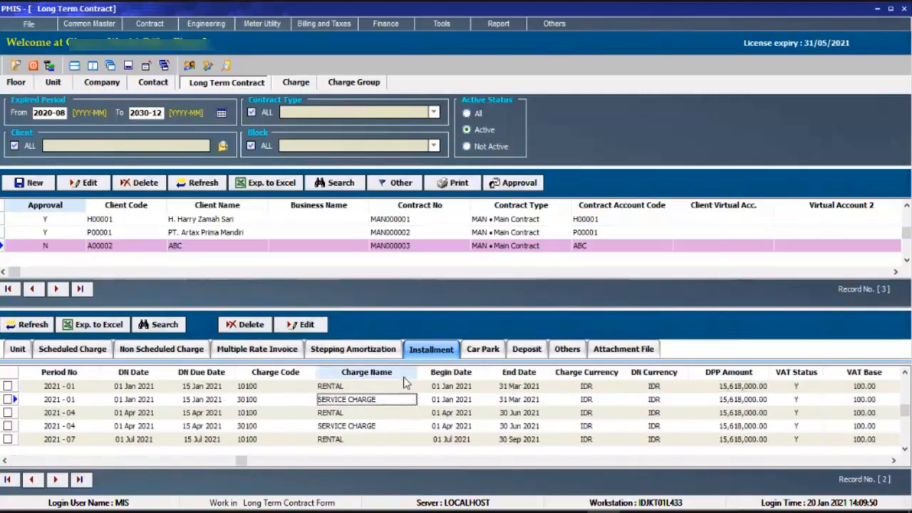
# Sort the installment list by charge name, then re-sort it by DN date and return to the earliest record.
pyautogui.click(392, 372)
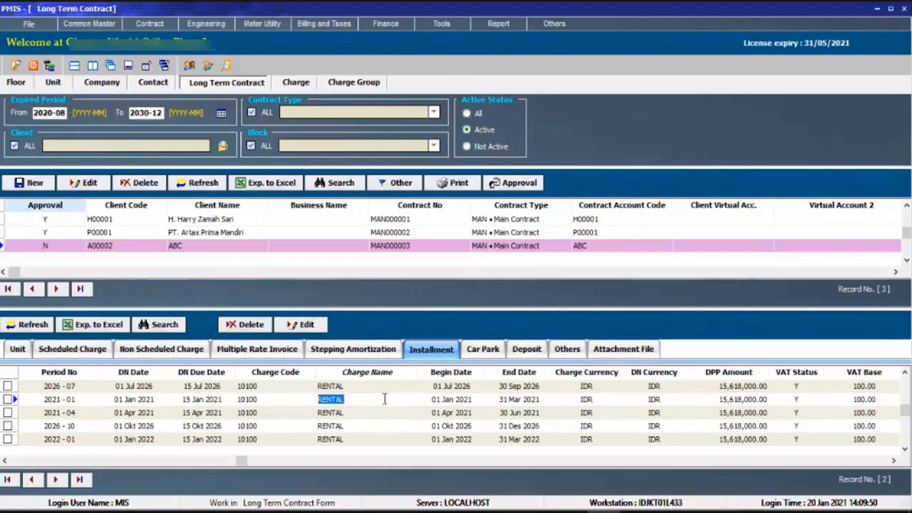
pyautogui.scroll(6, 384, 399)
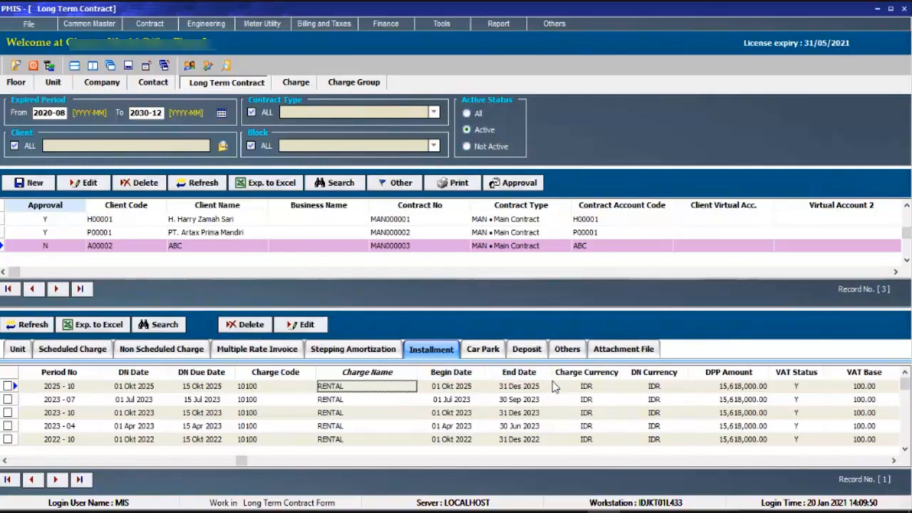
pyautogui.click(121, 373)
pyautogui.click(203, 401)
pyautogui.scroll(4, 207, 408)
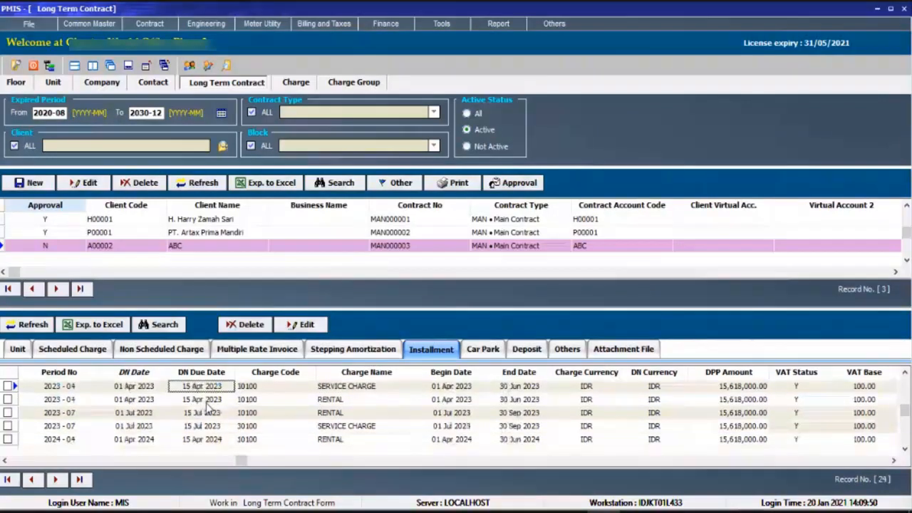
pyautogui.scroll(8, 207, 409)
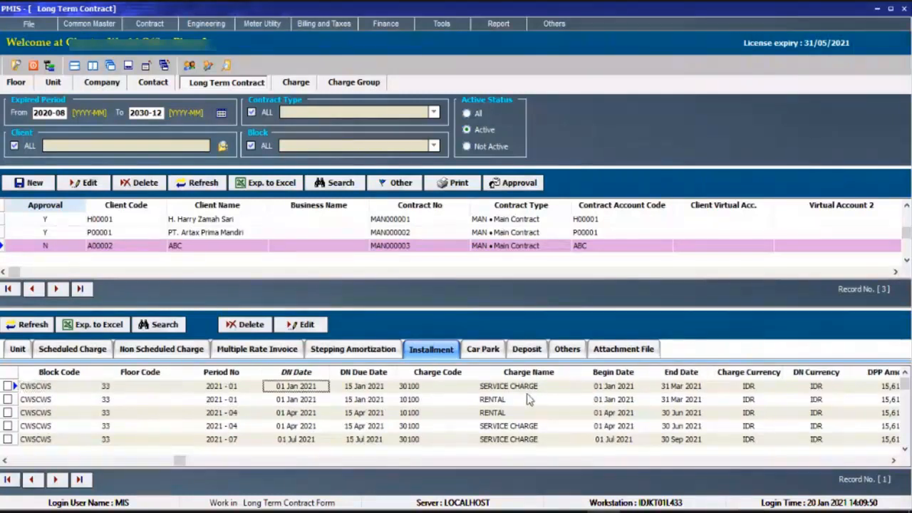
# Compare the rental and service charge installments in DN date order, checking their periods, due dates and status.
pyautogui.click(526, 395)
pyautogui.click(527, 405)
pyautogui.rightClick(526, 405)
pyautogui.click(521, 389)
pyautogui.click(519, 400)
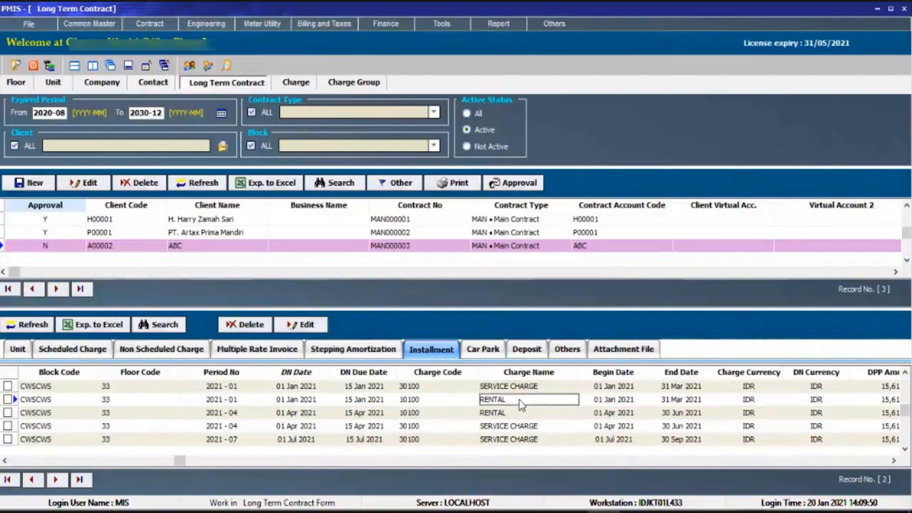
pyautogui.press('Down')
pyautogui.press('Down')
pyautogui.press('Down')
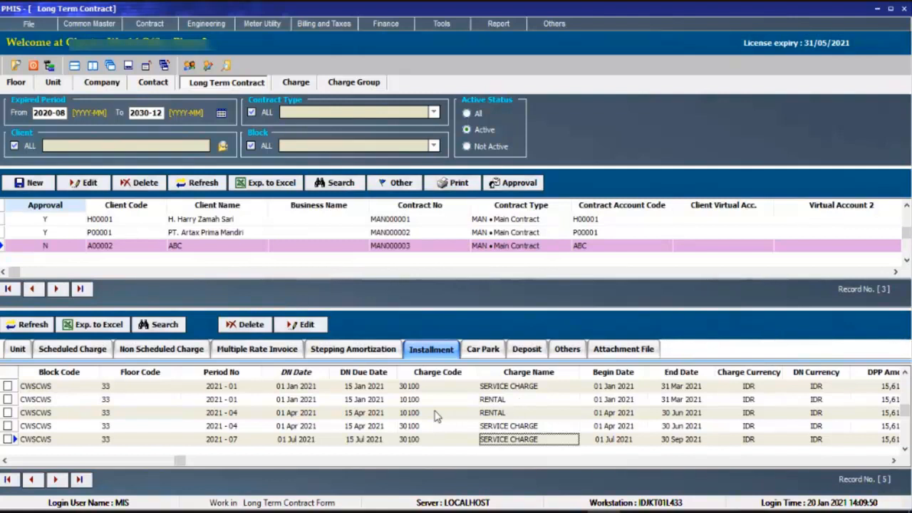
pyautogui.press('Down')
pyautogui.press('Down')
pyautogui.press('Down')
pyautogui.press('Down')
pyautogui.press('Down')
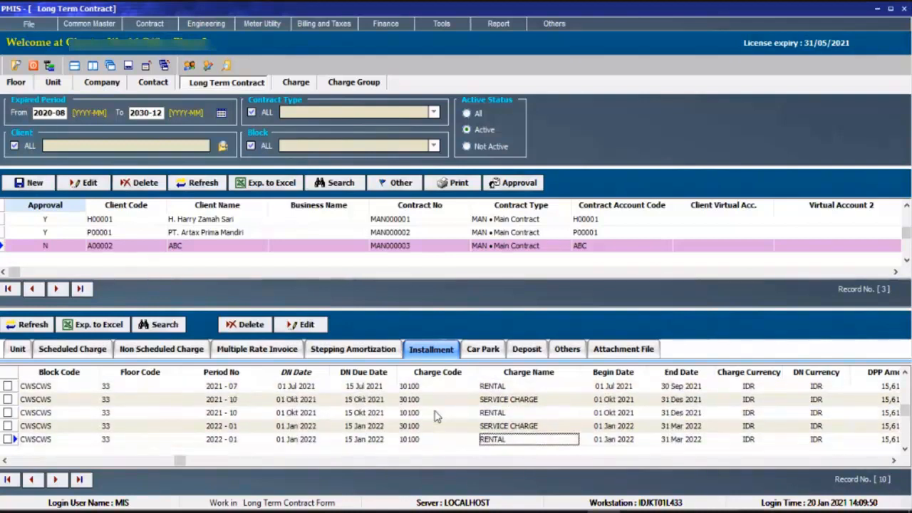
pyautogui.press('Up')
pyautogui.press('Up')
pyautogui.press('Up')
pyautogui.press('Up')
pyautogui.press('Up')
pyautogui.press('Up')
pyautogui.press('Up')
pyautogui.press('Up')
pyautogui.press('Up')
pyautogui.press('Left')
pyautogui.press('Left')
pyautogui.press('Left')
pyautogui.press('Left')
pyautogui.press('Left')
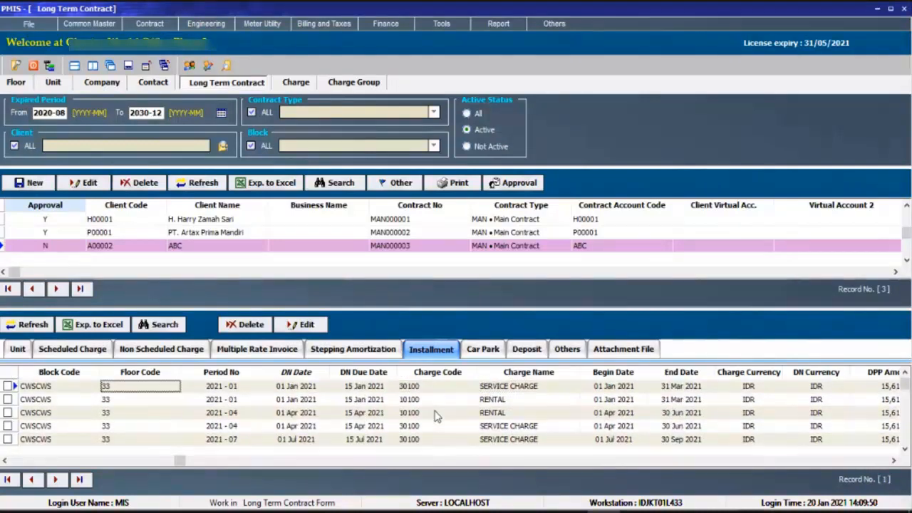
pyautogui.press('Left')
pyautogui.press('Left')
pyautogui.press('Left')
pyautogui.press('Left')
pyautogui.press('Left')
pyautogui.press('Left')
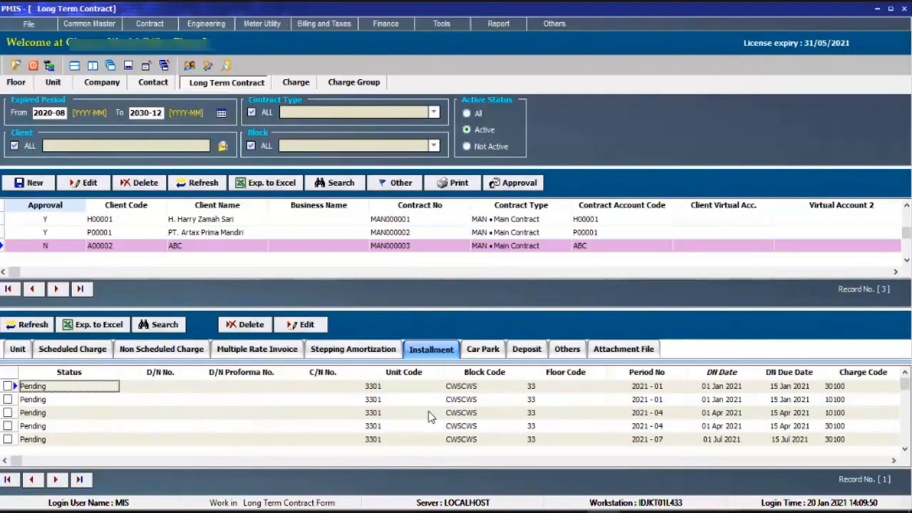
pyautogui.click(740, 392)
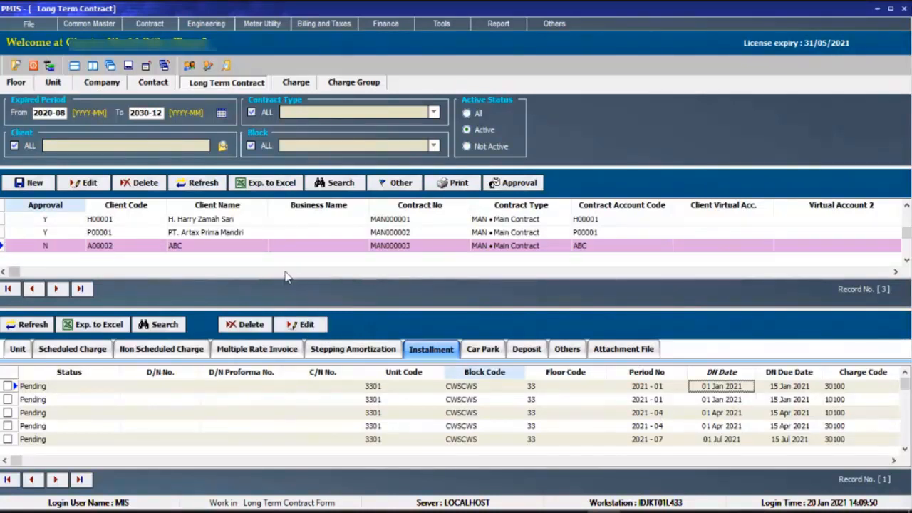
pyautogui.click(93, 187)
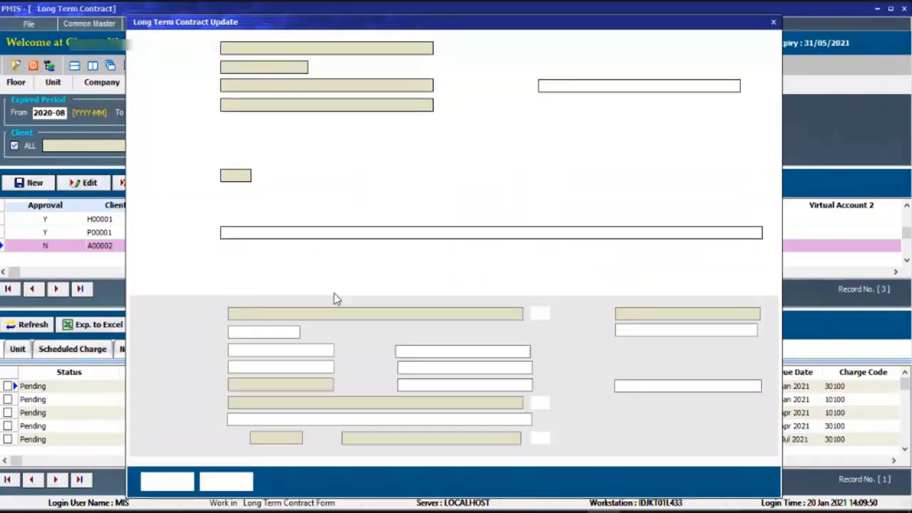
pyautogui.click(221, 481)
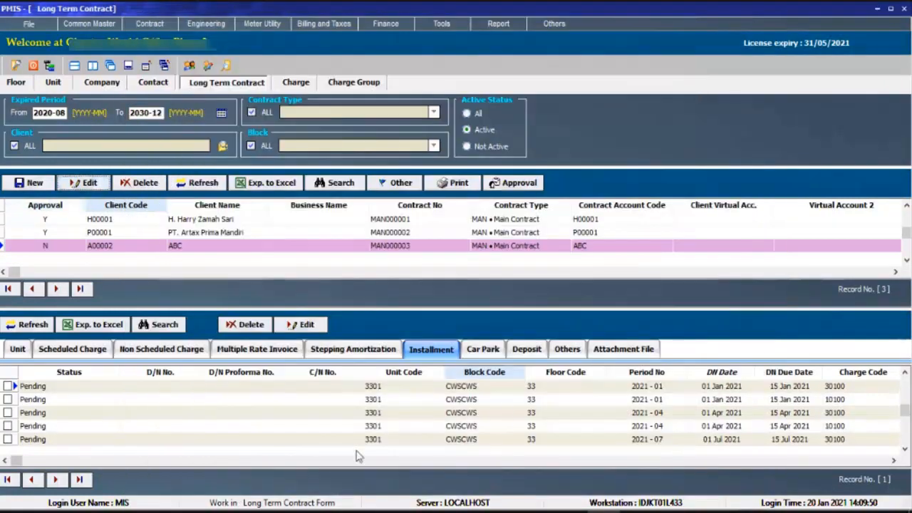
# Open the 2021-01 service charge installment as the current record for editing and go through its dates, amounts and charge descriptions.
pyautogui.click(536, 396)
pyautogui.scroll(2, 536, 393)
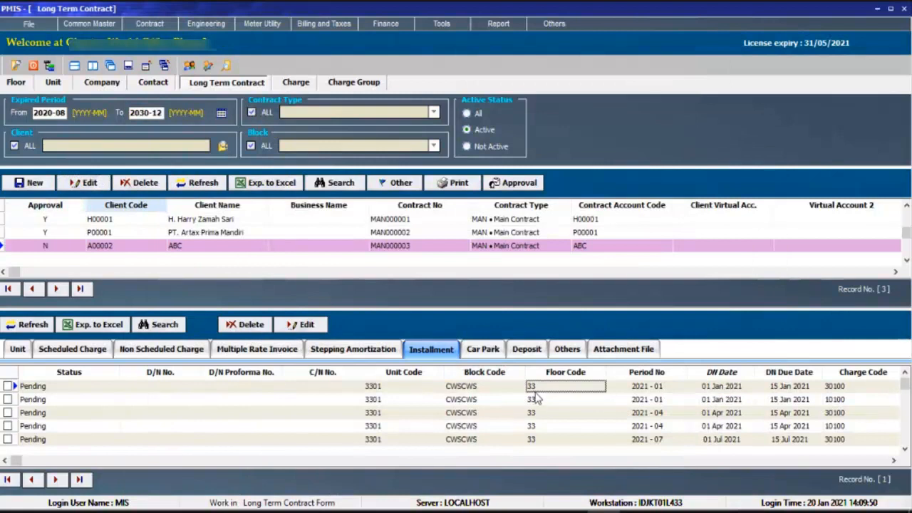
pyautogui.click(302, 326)
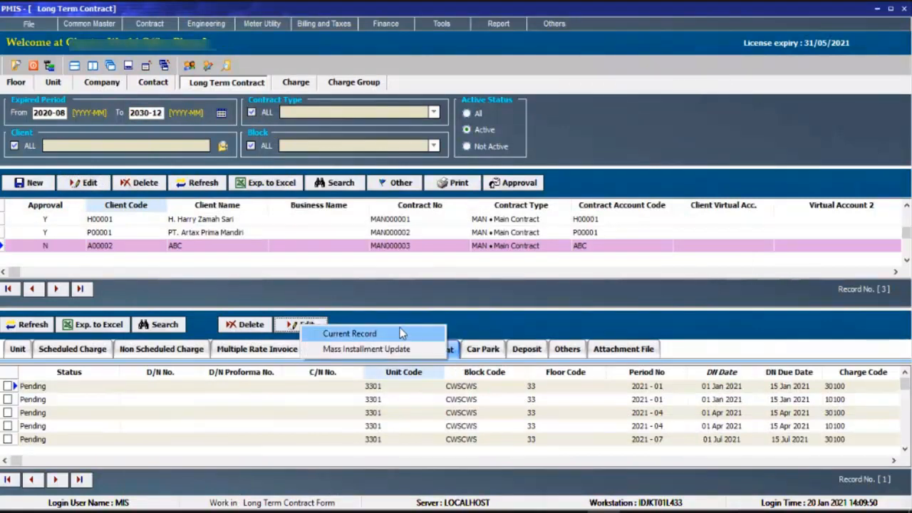
pyautogui.click(725, 396)
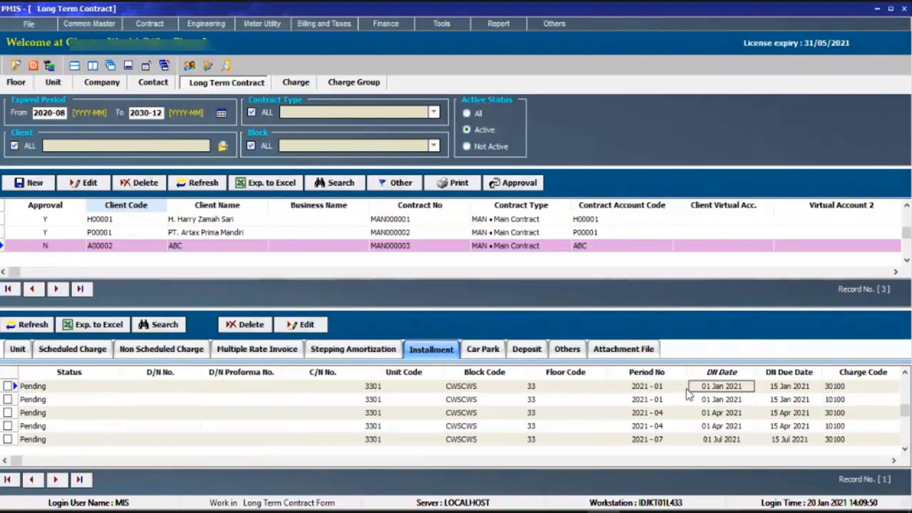
pyautogui.click(319, 327)
pyautogui.click(340, 329)
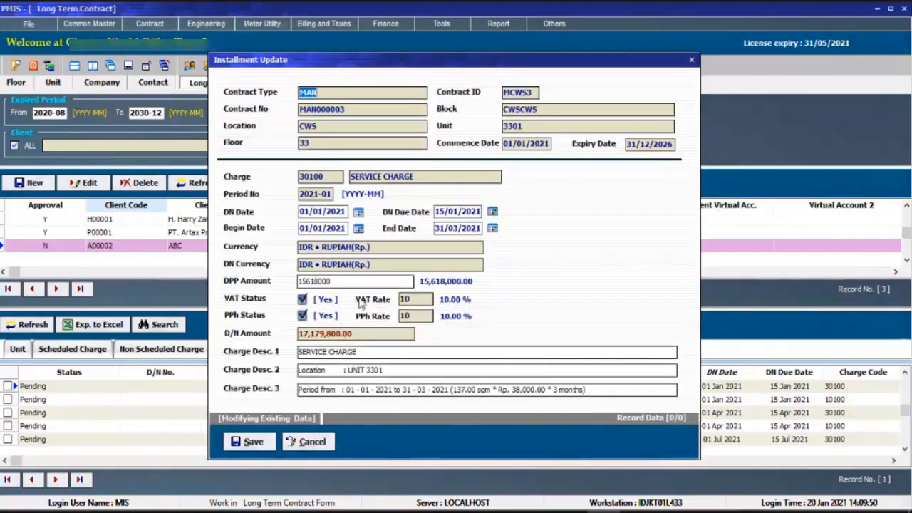
pyautogui.click(320, 212)
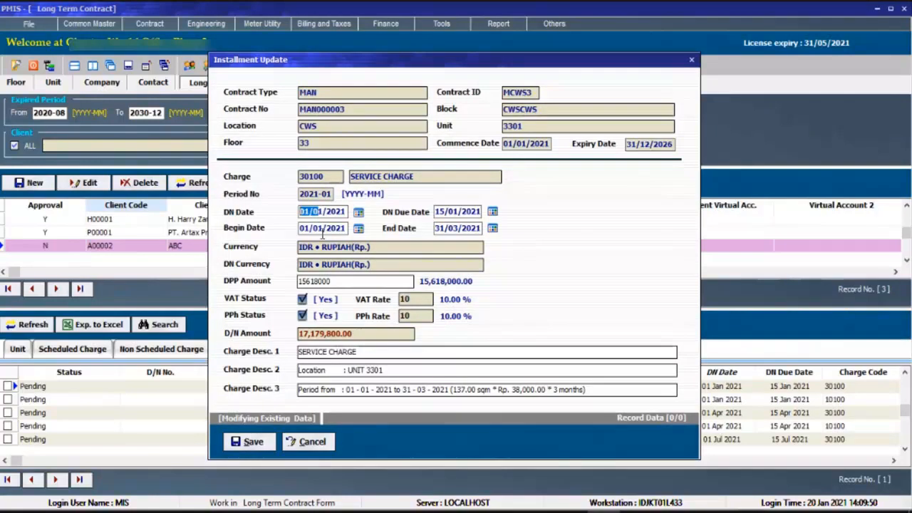
pyautogui.press('Tab')
pyautogui.press('Tab')
pyautogui.press('Tab')
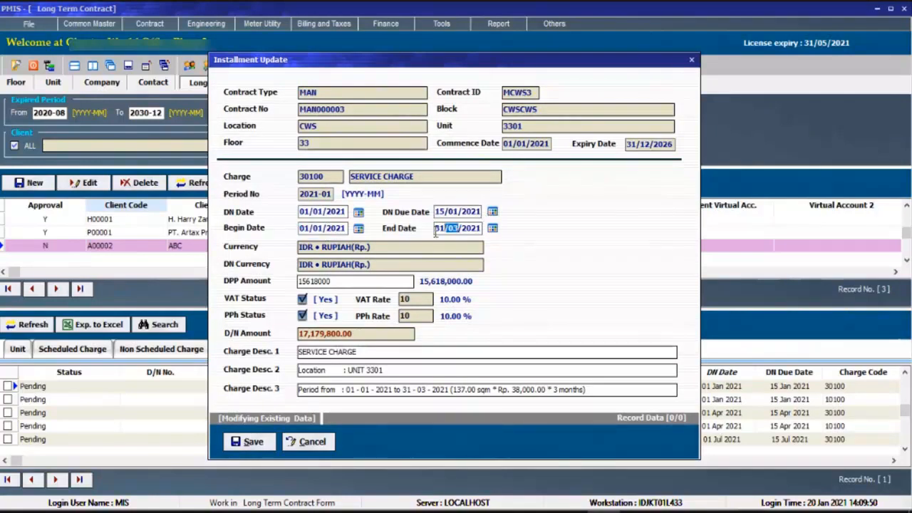
pyautogui.press('Tab')
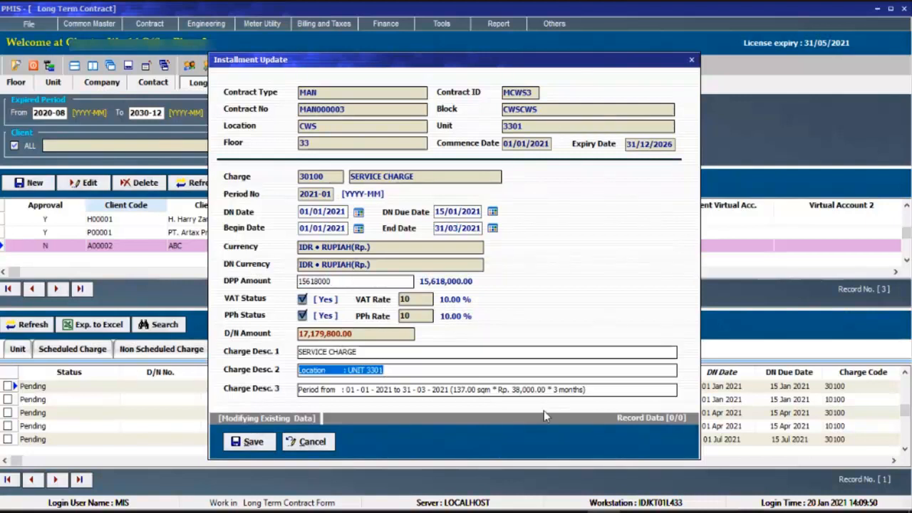
pyautogui.press('Tab')
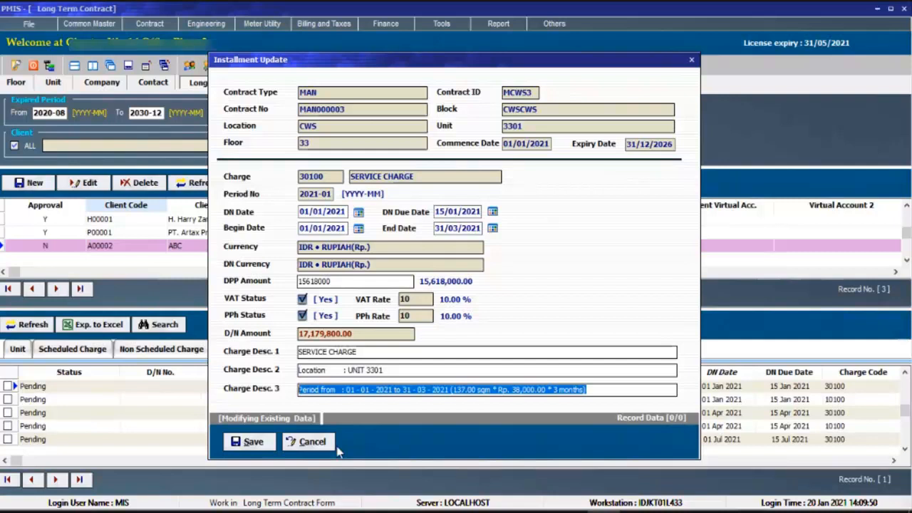
# Set the installment's DN date to 01/02/2021, DN due date to 15/02/2021 and begin date to 01/02/2021.
pyautogui.click(320, 212)
pyautogui.write('2')
pyautogui.press('Tab')
pyautogui.write('2')
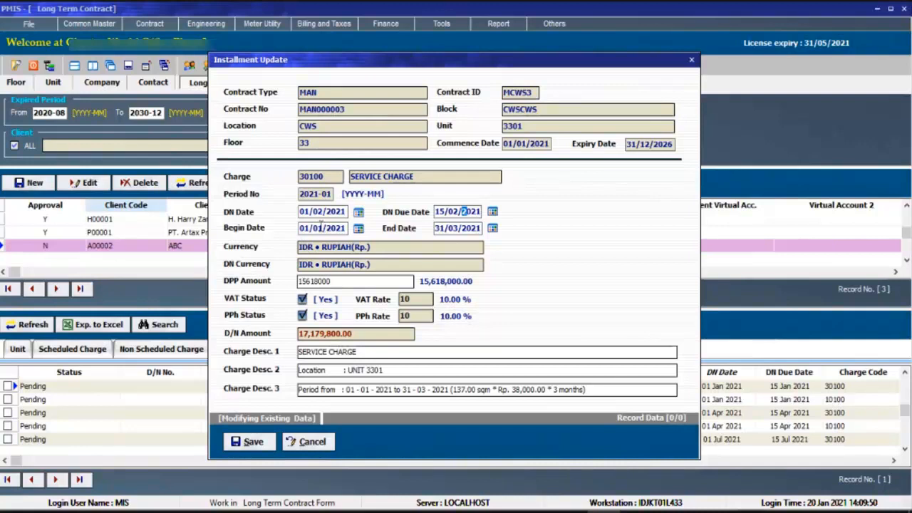
pyautogui.click(321, 228)
pyautogui.write('2')
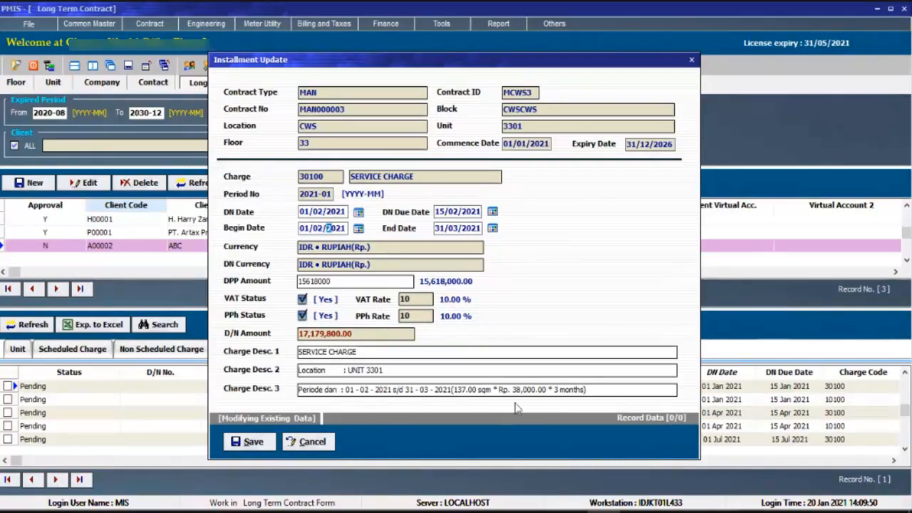
# Change the number of months in the service charge installment's third charge description to 2.
pyautogui.click(561, 390)
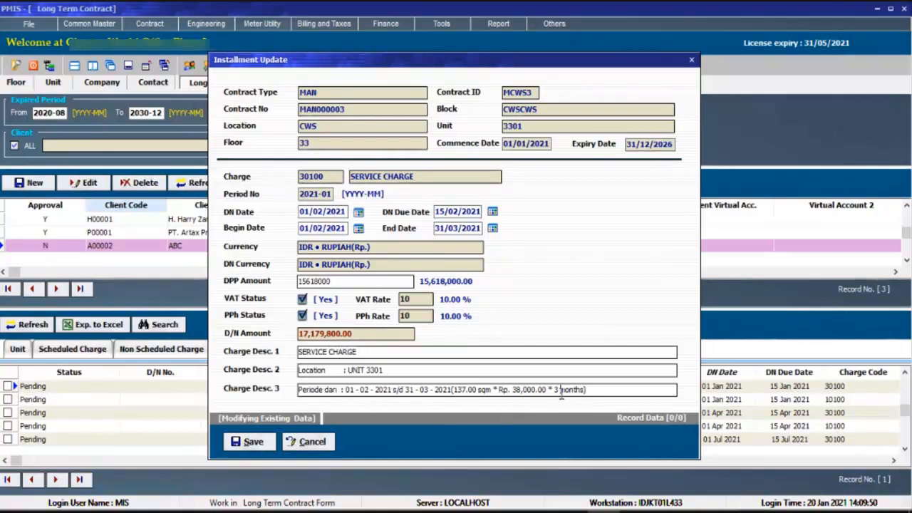
pyautogui.press('BackSpace')
pyautogui.press('BackSpace')
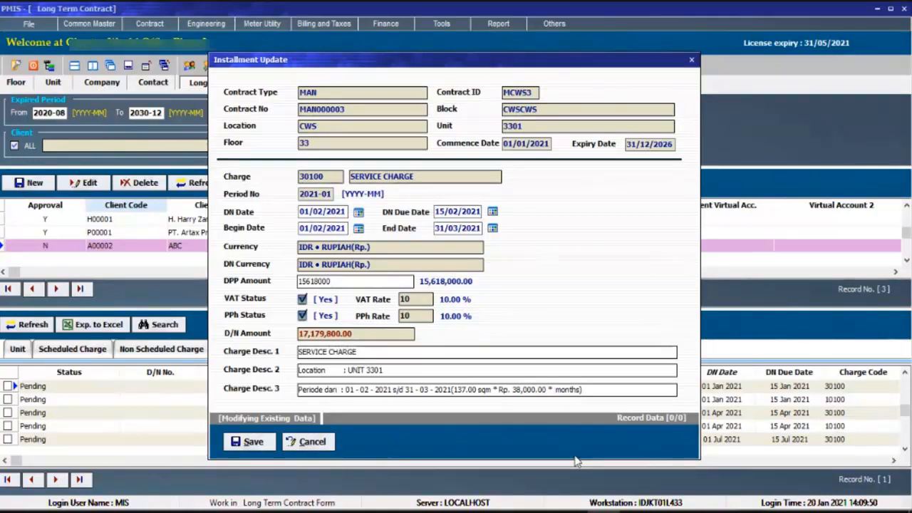
pyautogui.write('2')
# Clear the service charge installment's DPP amount and check the area and rate given in its third charge description.
pyautogui.click(342, 280)
pyautogui.moveTo(342, 280); pyautogui.dragTo(237, 283)
pyautogui.press('BackSpace')
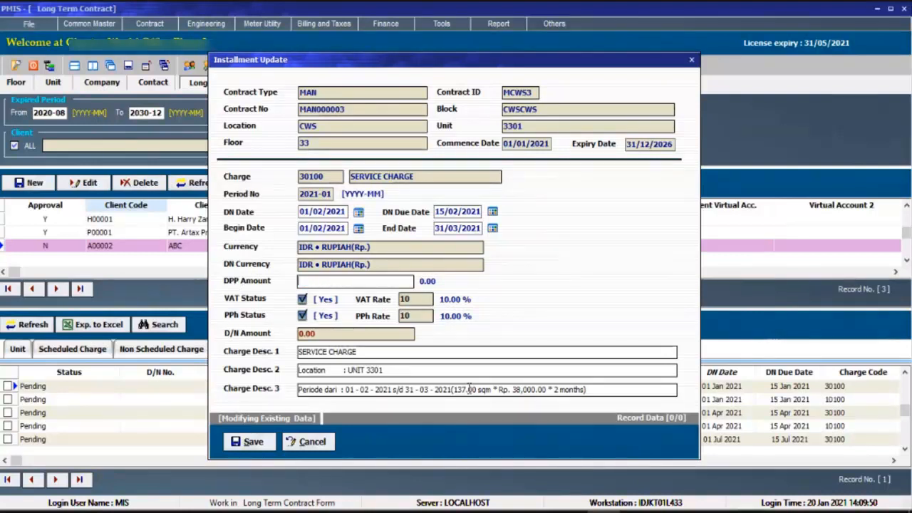
pyautogui.moveTo(458, 389); pyautogui.dragTo(498, 389)
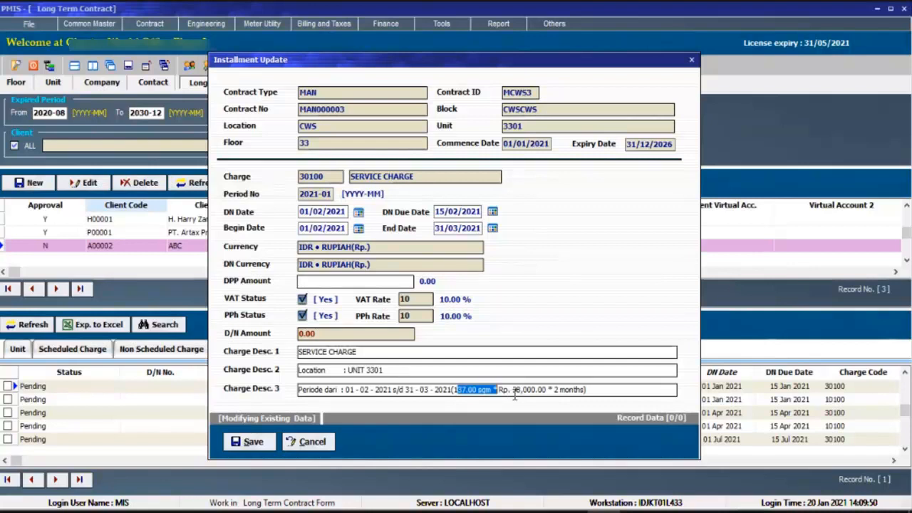
pyautogui.click(512, 394)
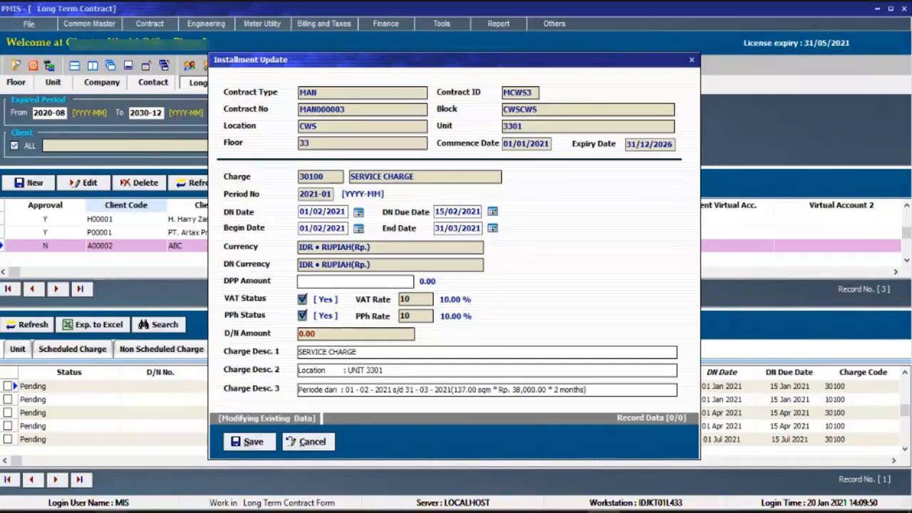
# Switch to Calculator and multiply 137 by 38000 by 2 to work out the two-month charge.
pyautogui.click(12, 511)
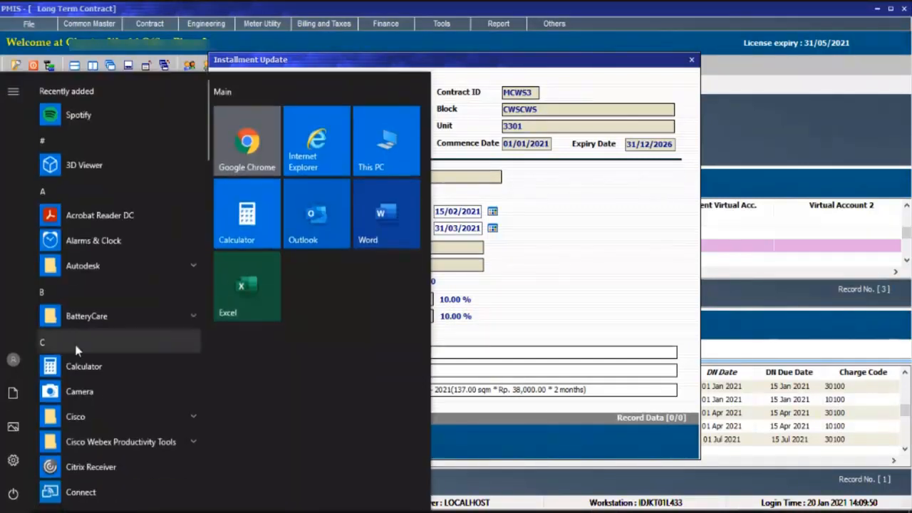
pyautogui.click(76, 376)
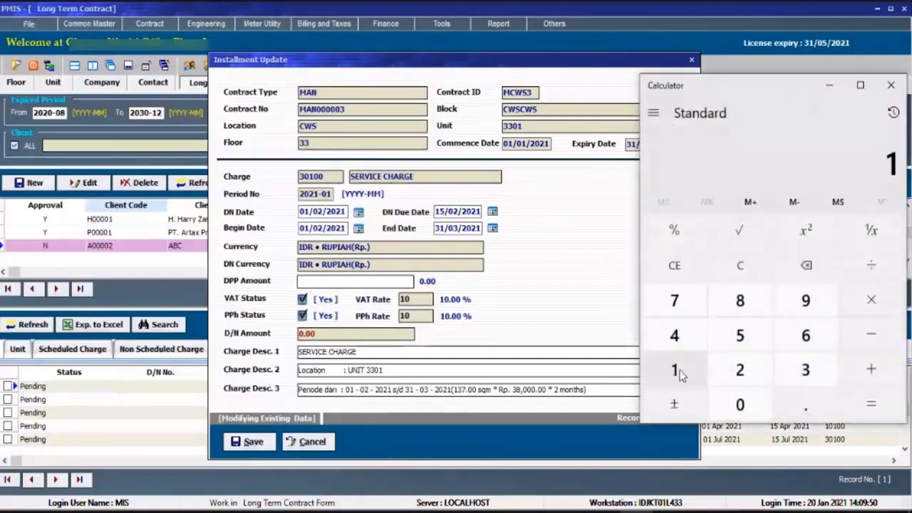
pyautogui.click(674, 370)
pyautogui.click(799, 372)
pyautogui.press('7')
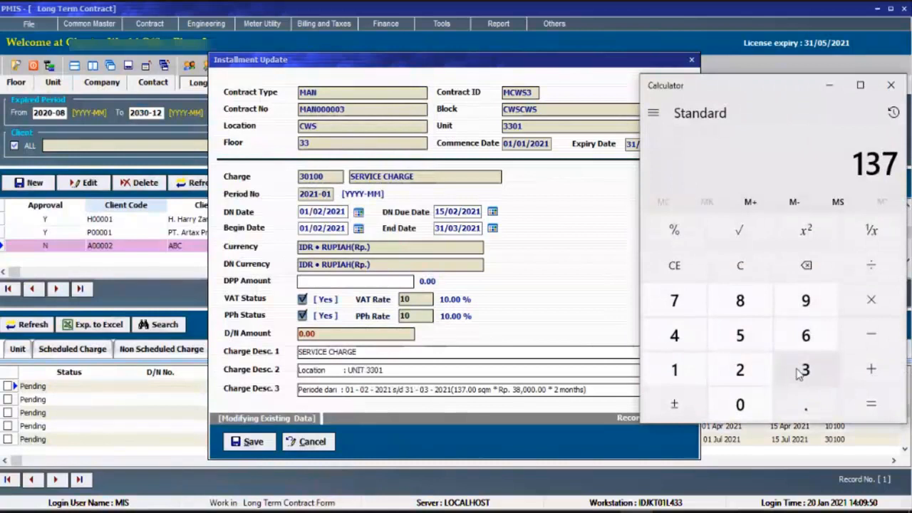
pyautogui.press('*')
pyautogui.click(800, 381)
pyautogui.write('8000')
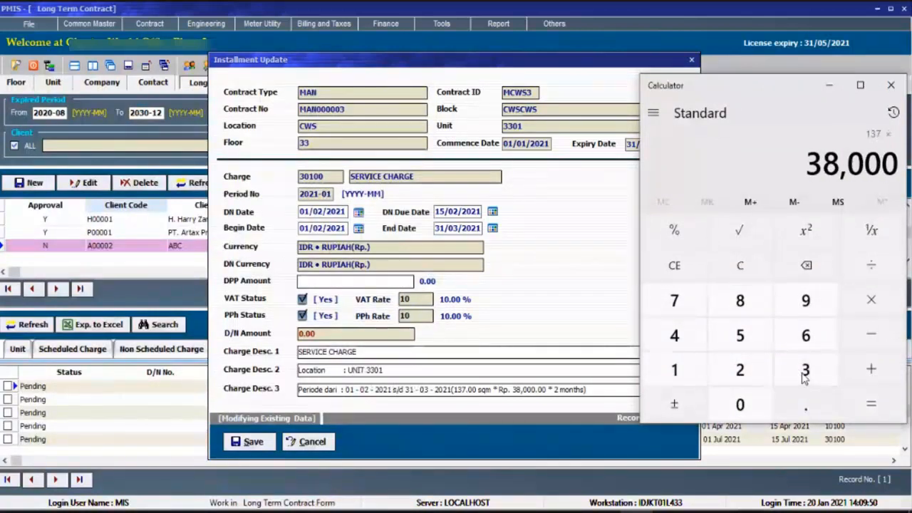
pyautogui.press('Return')
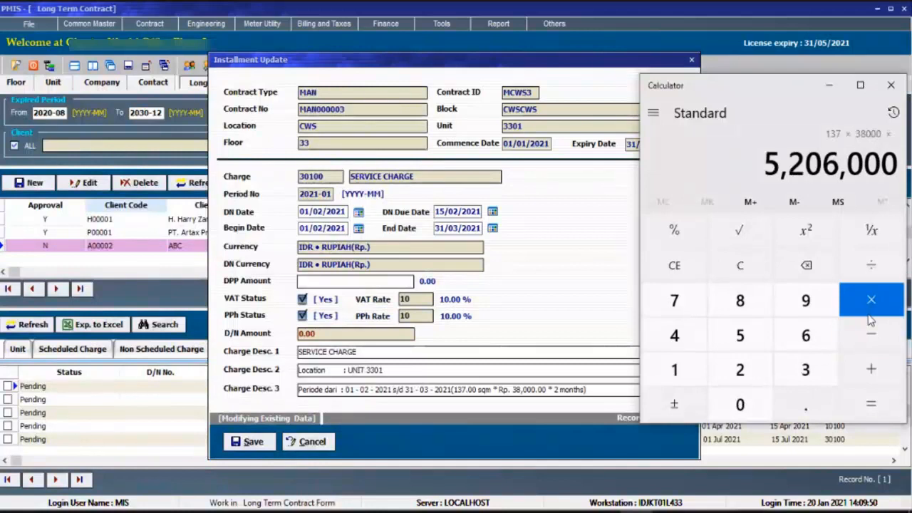
pyautogui.write('2')
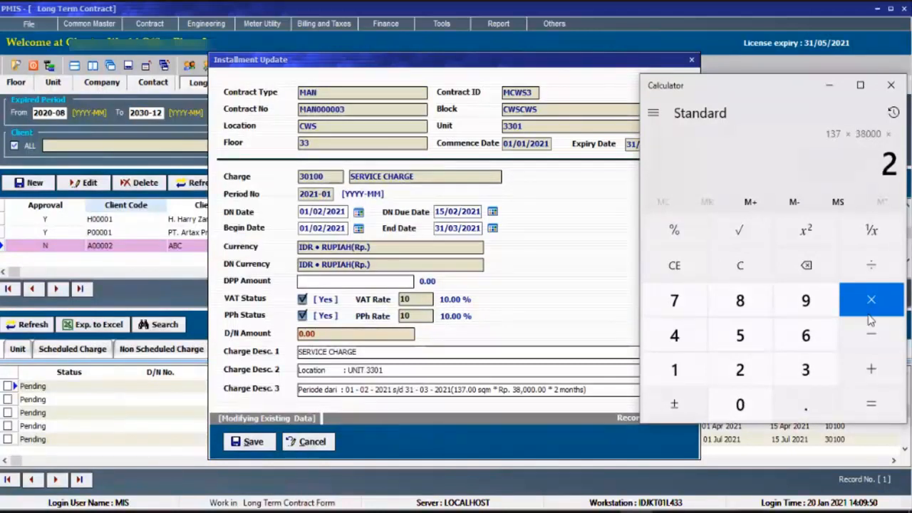
pyautogui.click(870, 403)
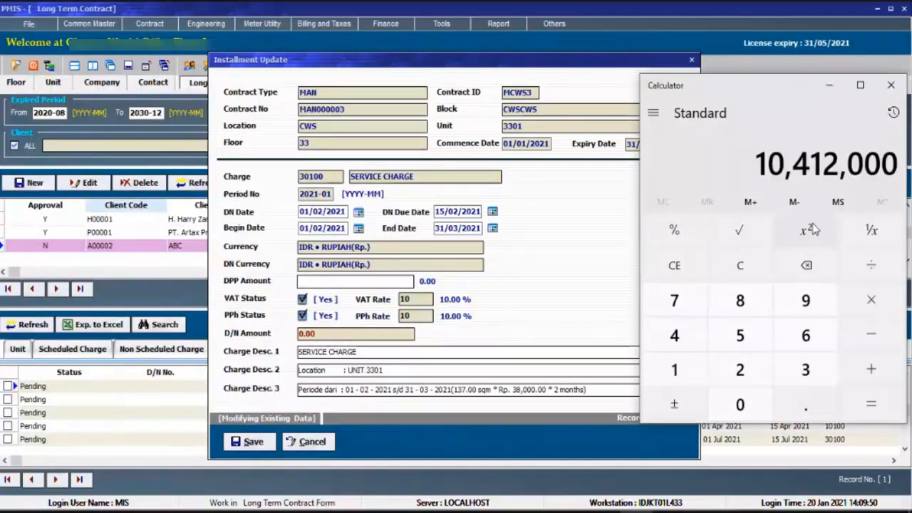
# Copy the calculated result into the service charge installment's DPP amount as 10412000.
pyautogui.rightClick(865, 192)
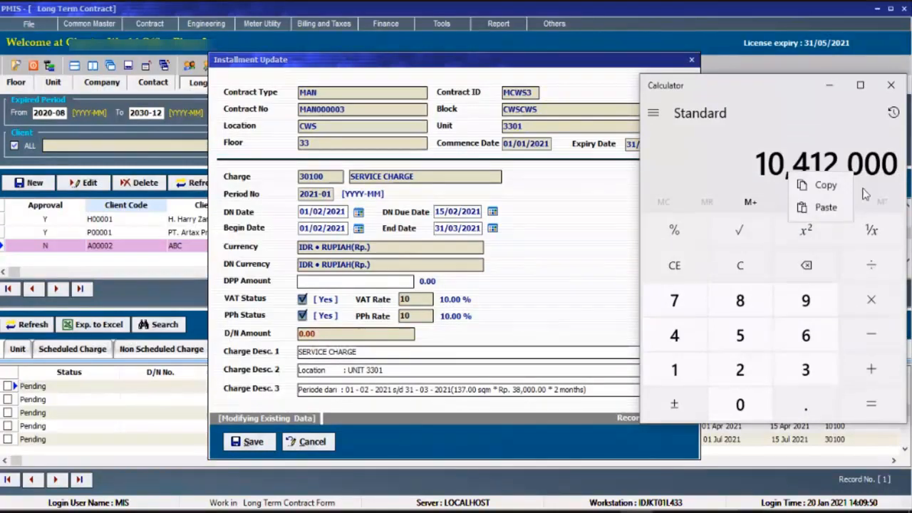
pyautogui.click(820, 185)
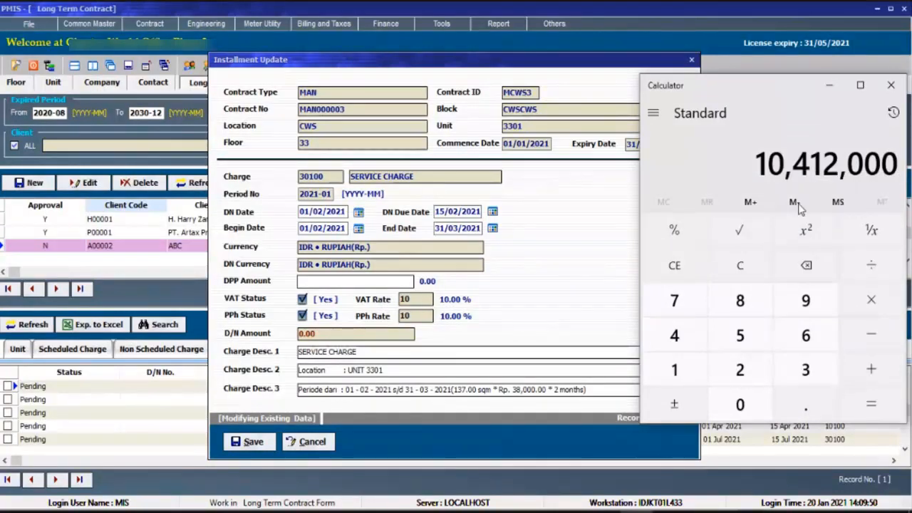
pyautogui.click(408, 283)
pyautogui.rightClick(365, 281)
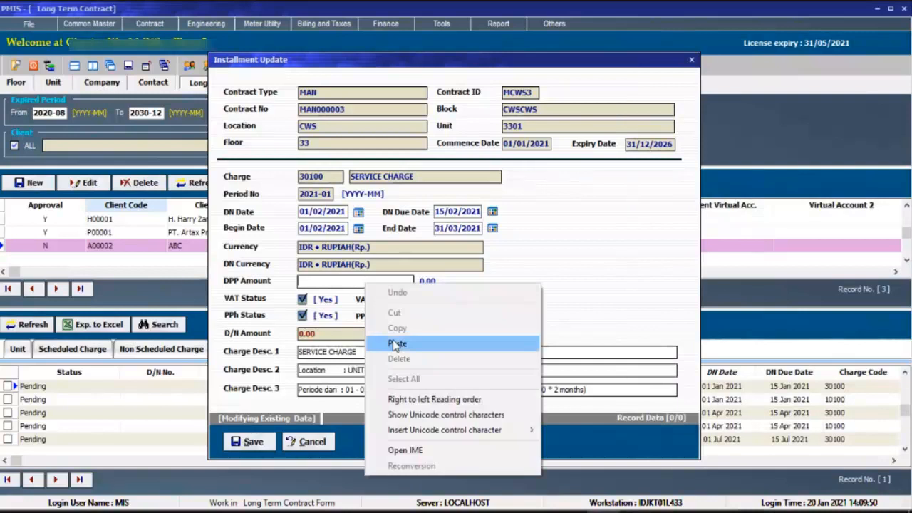
pyautogui.click(382, 336)
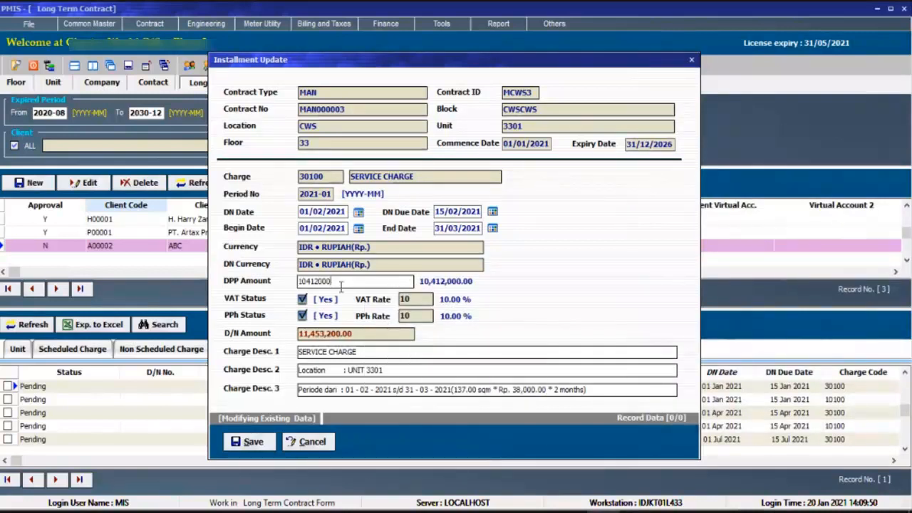
# Recheck the DPP amount and third charge description, and save the modified service charge installment.
pyautogui.doubleClick(311, 282)
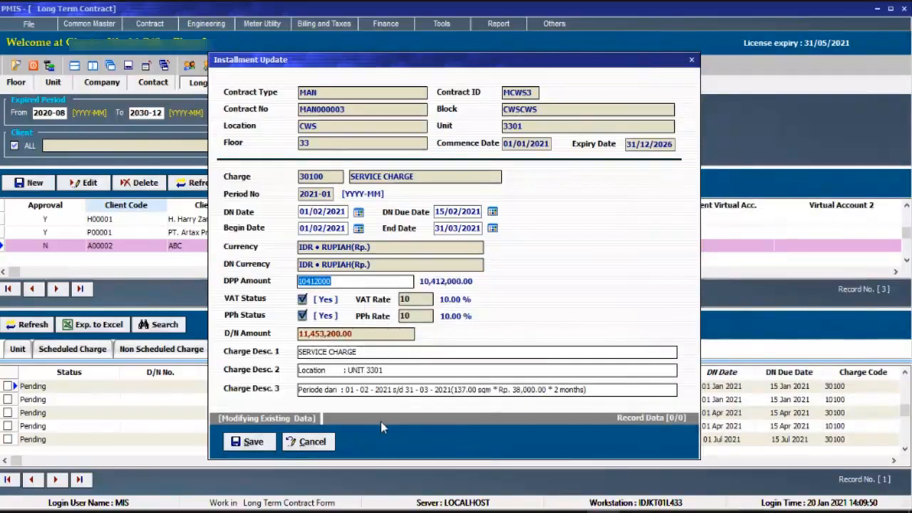
pyautogui.click(559, 390)
pyautogui.click(246, 441)
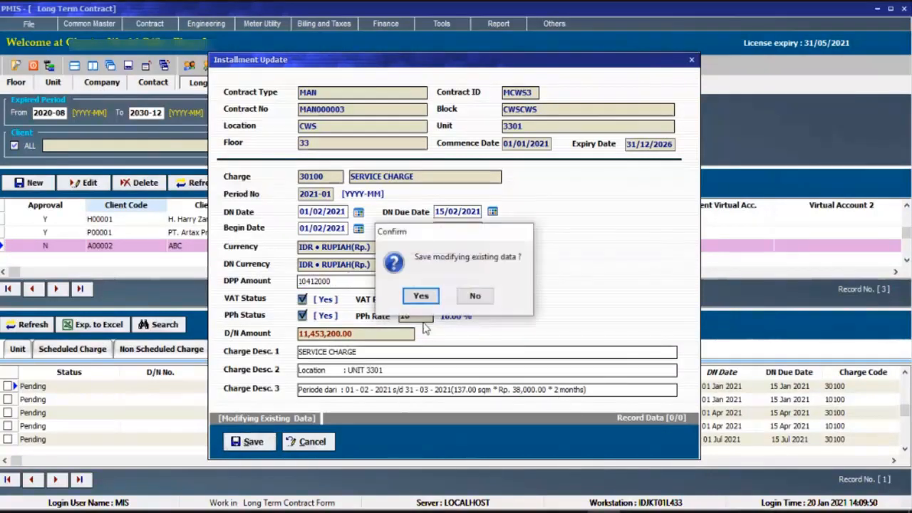
pyautogui.click(426, 299)
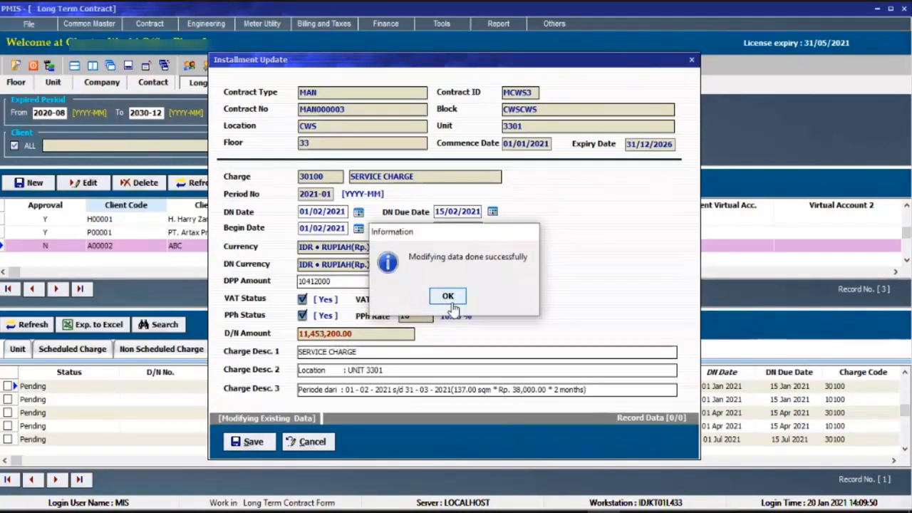
pyautogui.click(449, 298)
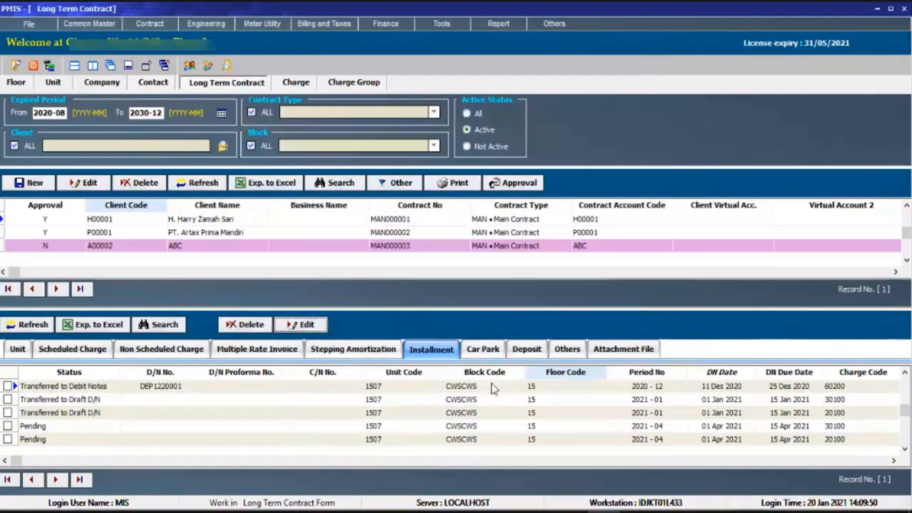
# Filter the contract list to client ABC and open its 2021-01 rental installment as the current record for editing.
pyautogui.click(244, 233)
pyautogui.click(221, 252)
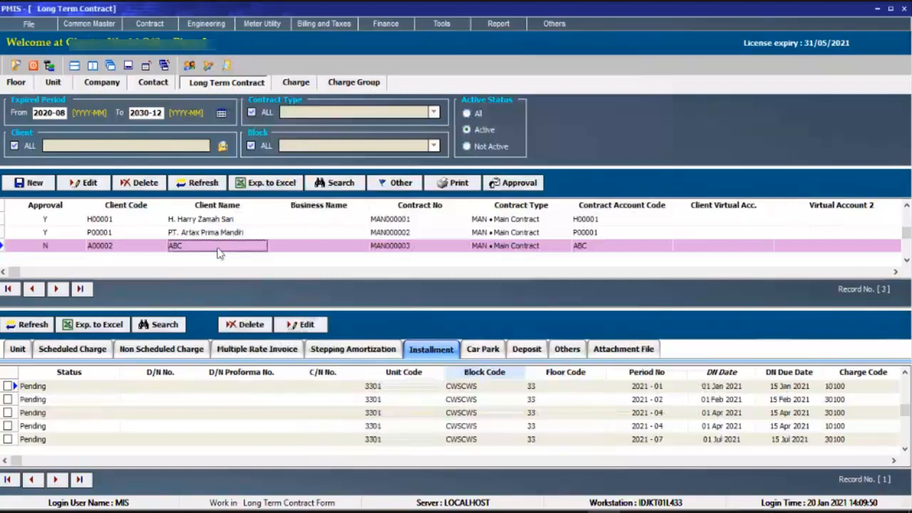
pyautogui.doubleClick(218, 248)
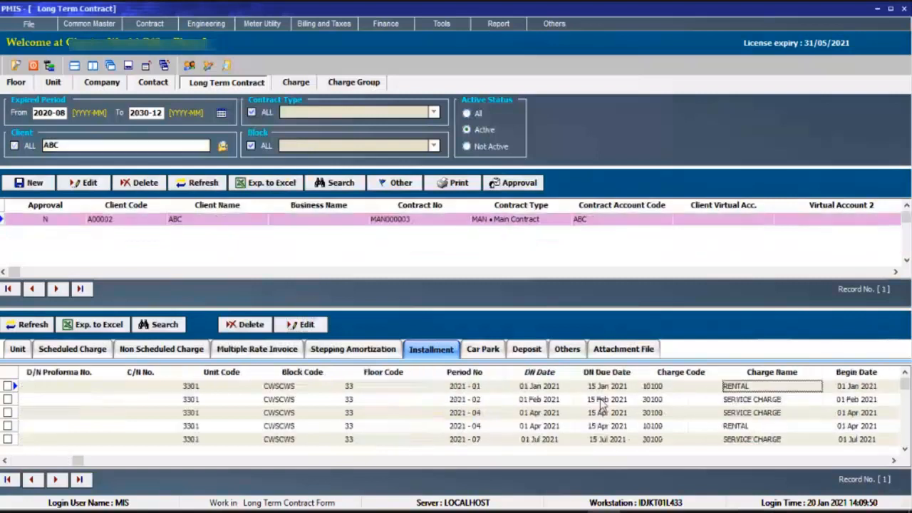
pyautogui.click(306, 325)
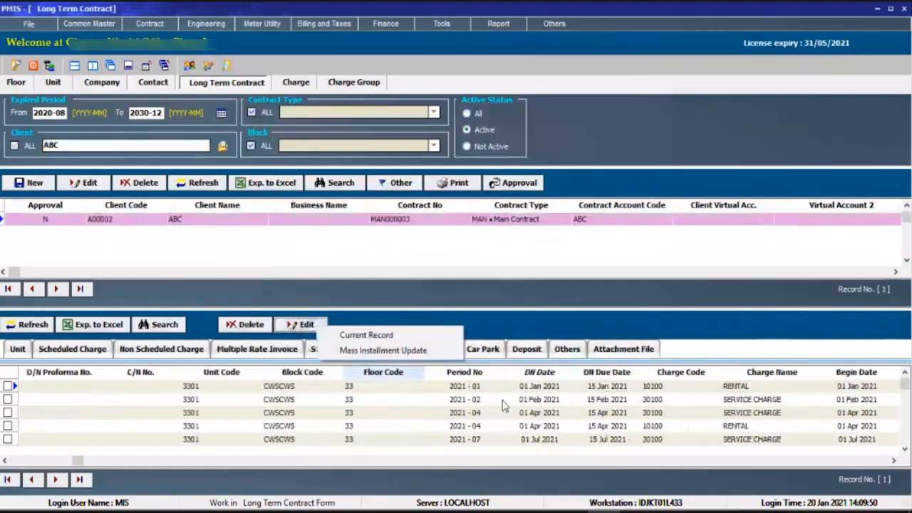
pyautogui.click(417, 336)
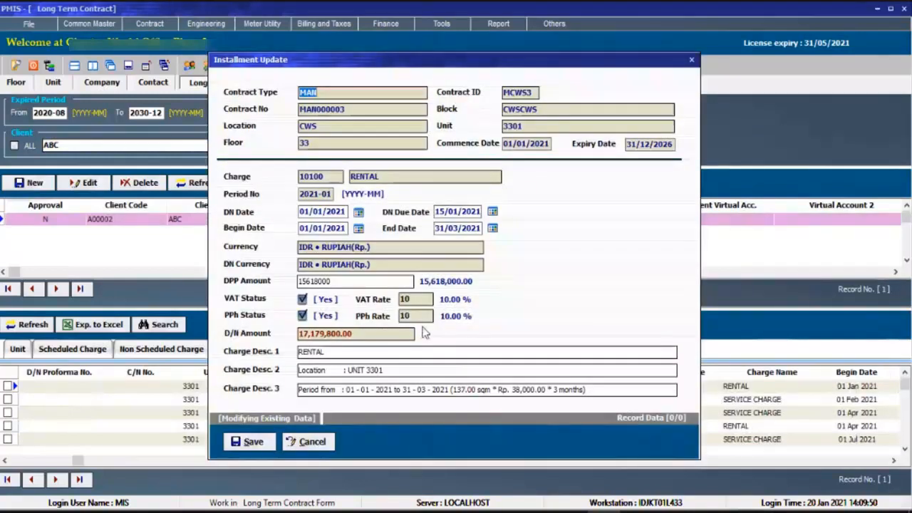
# Set the rental installment's DN date to 01/02/2021, DN due date to 15/02/2021 and begin date to 01/02/2021.
pyautogui.click(318, 212)
pyautogui.write('2')
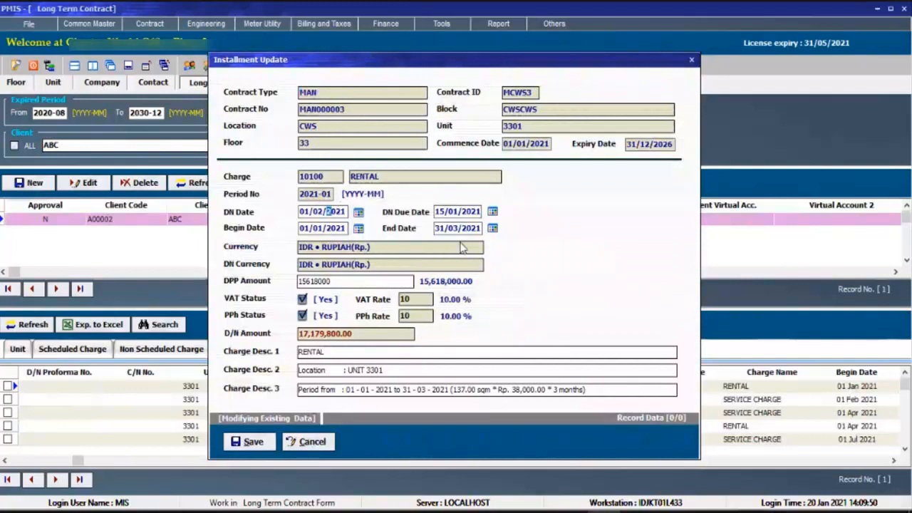
pyautogui.click(467, 211)
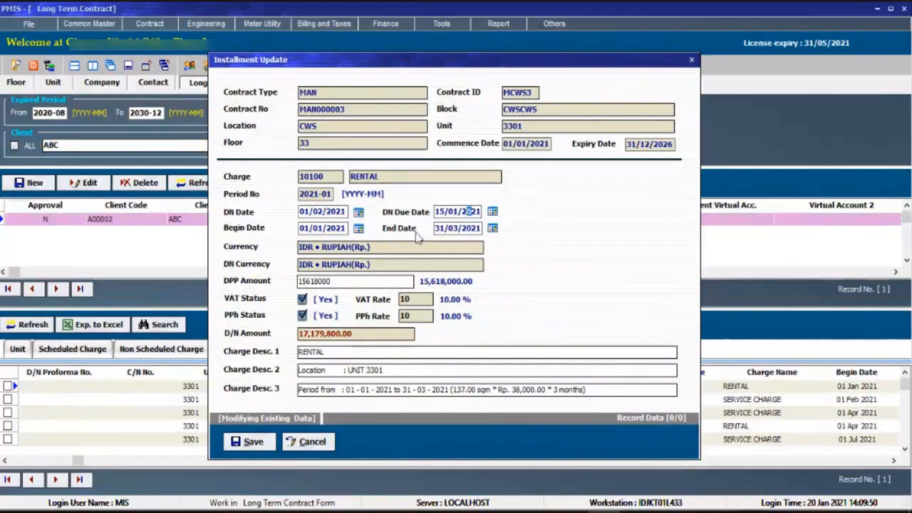
pyautogui.click(454, 211)
pyautogui.write('2')
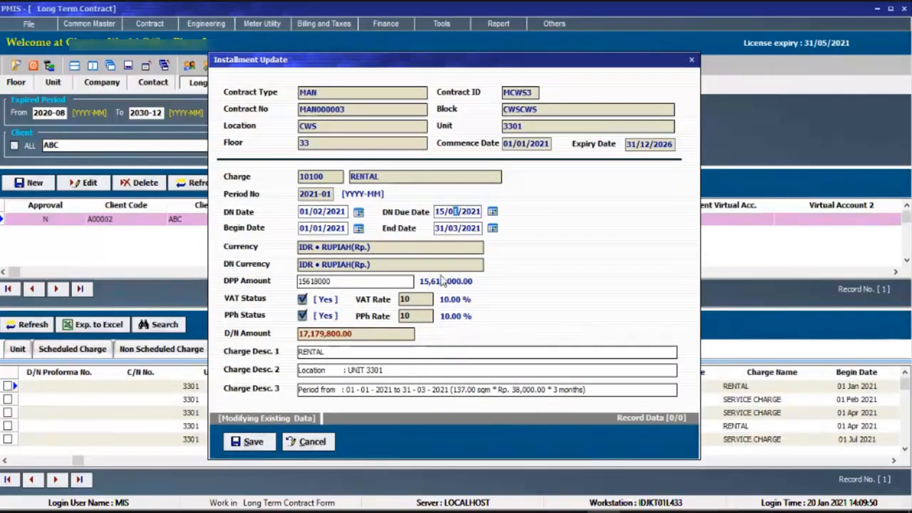
pyautogui.click(319, 228)
pyautogui.write('2')
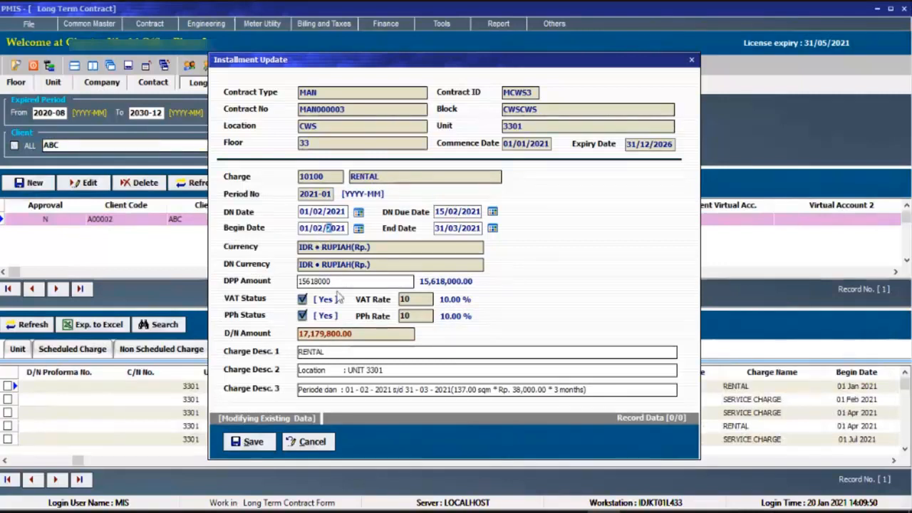
# Try pasting the clipboard contents over the rental installment's DPP amount, and clear the field completely.
pyautogui.doubleClick(343, 283)
pyautogui.rightClick(369, 290)
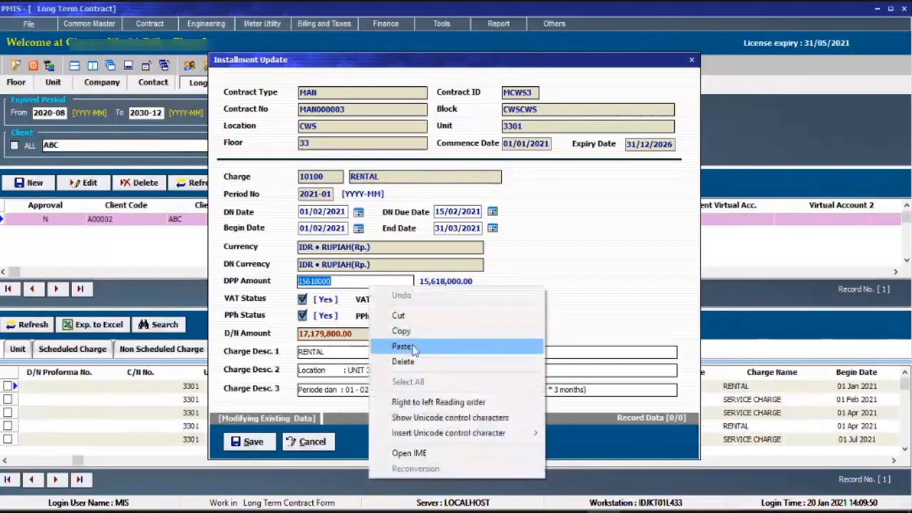
pyautogui.click(403, 346)
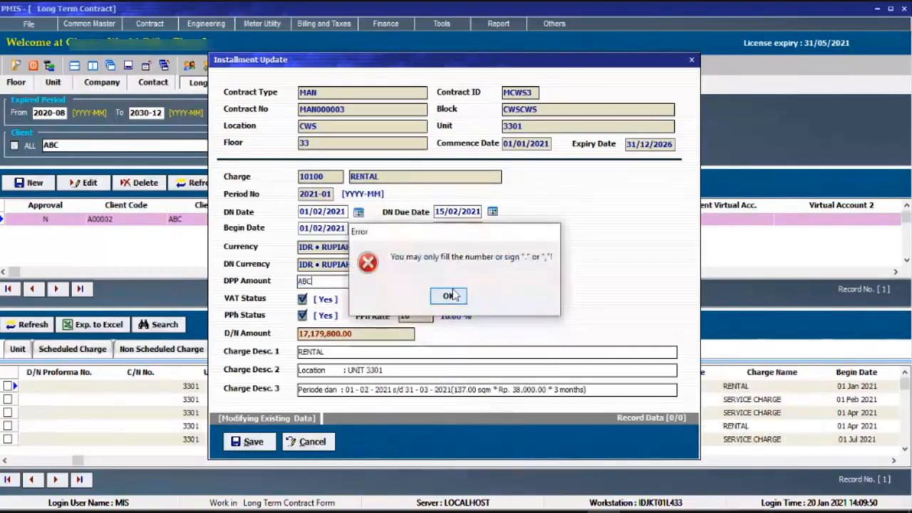
pyautogui.click(448, 295)
pyautogui.press('BackSpace')
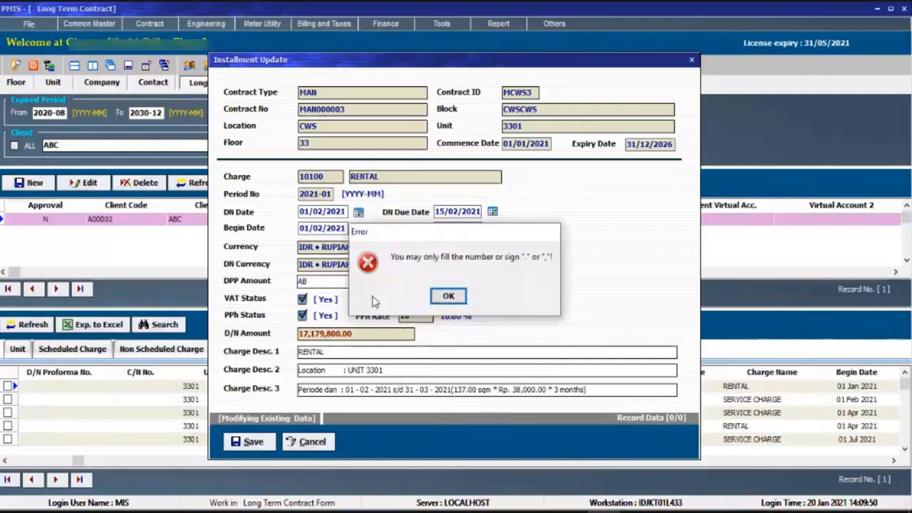
pyautogui.click(445, 296)
pyautogui.press('BackSpace')
pyautogui.click(443, 295)
pyautogui.press('BackSpace')
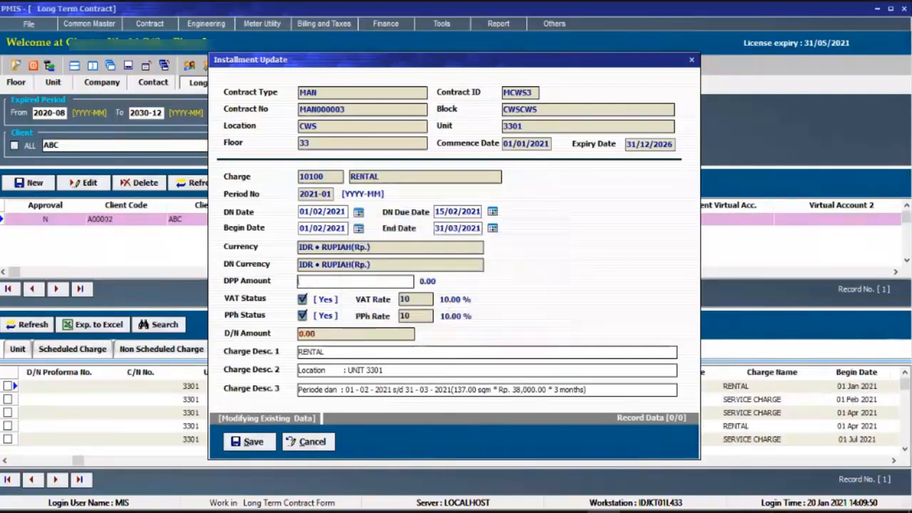
# Copy the Calculator result again and paste it into the rental installment's DPP amount as 10412000.
pyautogui.hotkey('alt', 'Tab')
pyautogui.rightClick(784, 171)
pyautogui.click(799, 188)
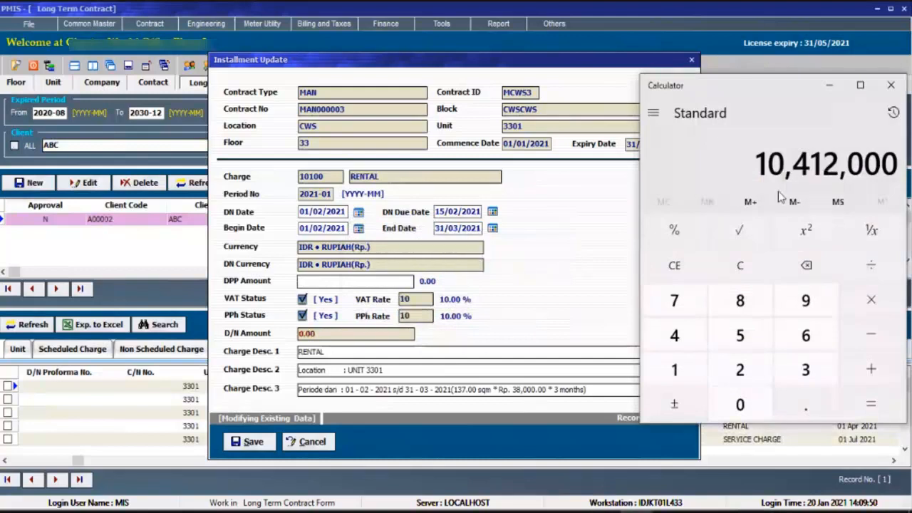
pyautogui.click(385, 283)
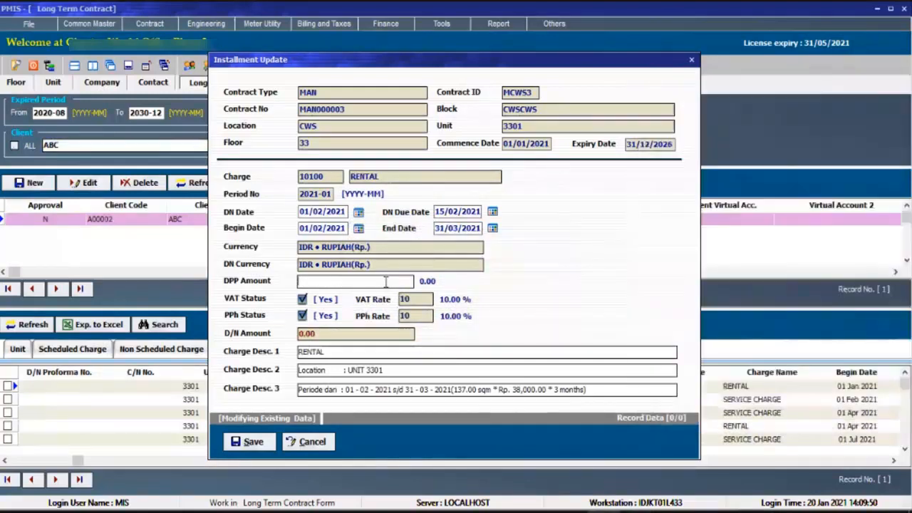
pyautogui.rightClick(386, 283)
pyautogui.click(400, 340)
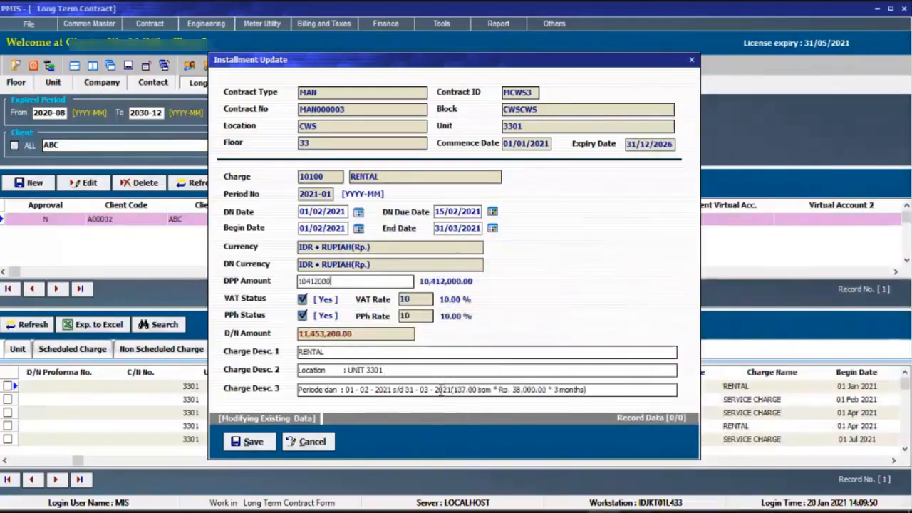
# Change the month count in the rental installment's third charge description to 2 months and save the modified installment.
pyautogui.click(561, 389)
pyautogui.press('BackSpace')
pyautogui.write('2')
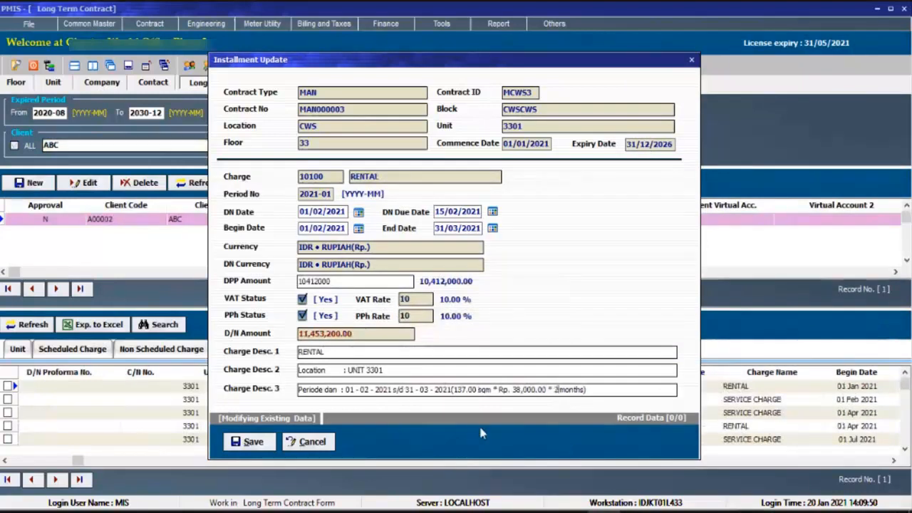
pyautogui.click(243, 441)
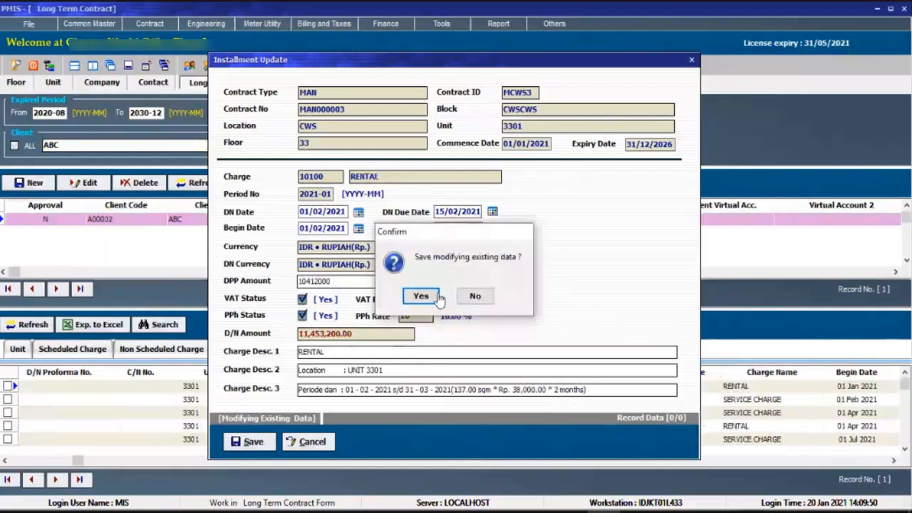
pyautogui.click(430, 297)
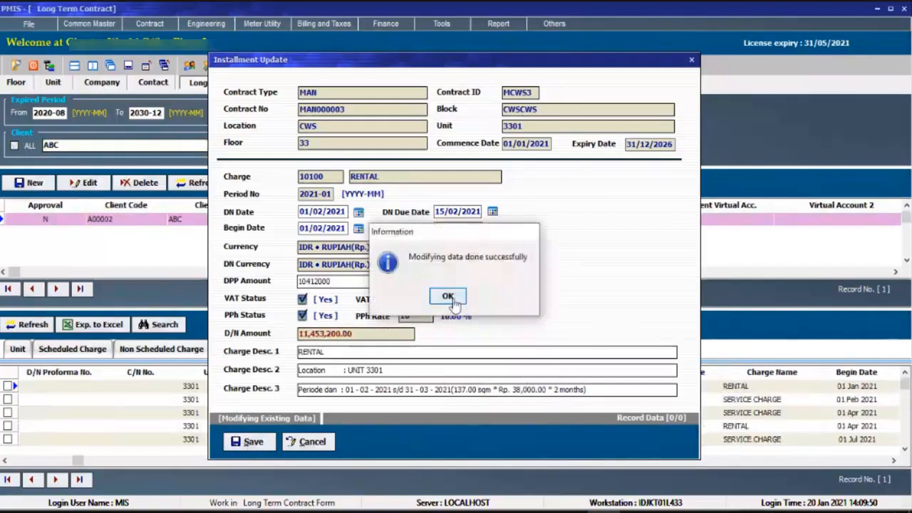
pyautogui.click(448, 298)
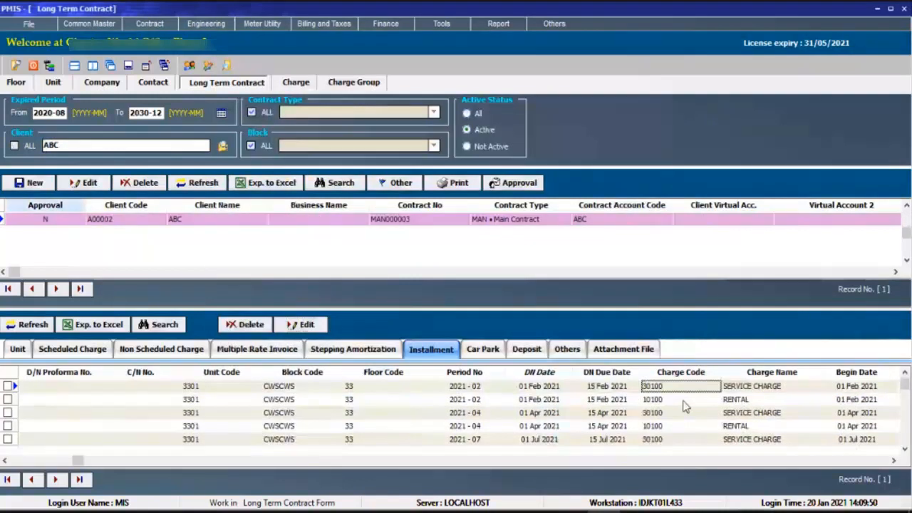
# Examine the status, debit note, period and date columns of the first service charge and rental installments.
pyautogui.press('Left')
pyautogui.press('Left')
pyautogui.press('Left')
pyautogui.press('Left')
pyautogui.press('Left')
pyautogui.press('Left')
pyautogui.press('Left')
pyautogui.press('Left')
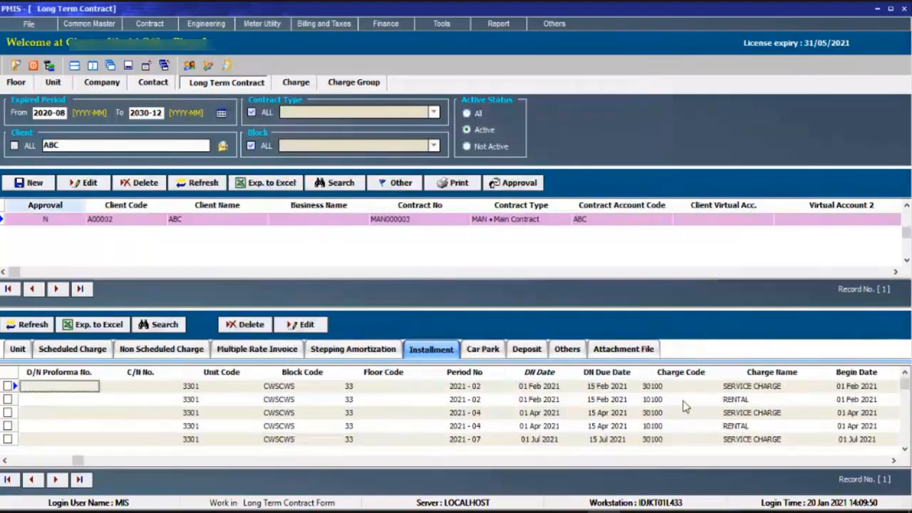
pyautogui.press('Left')
pyautogui.press('Left')
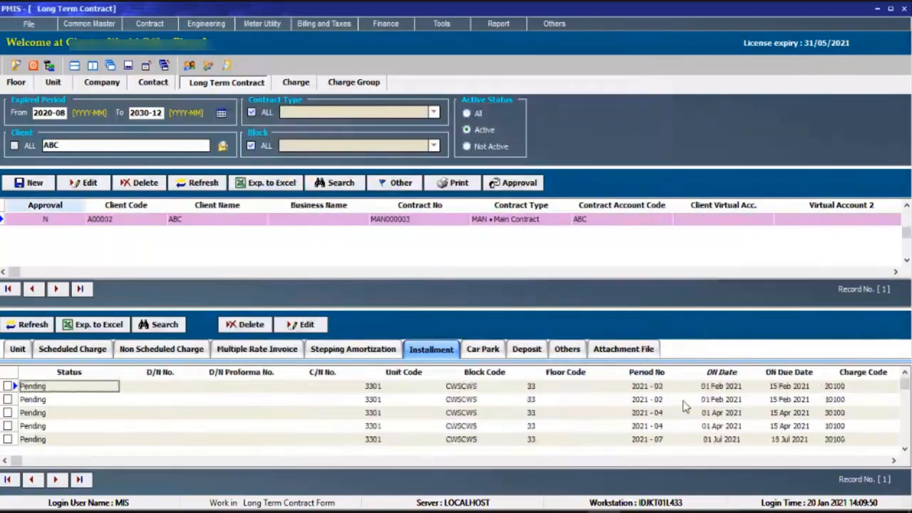
pyautogui.press('Right')
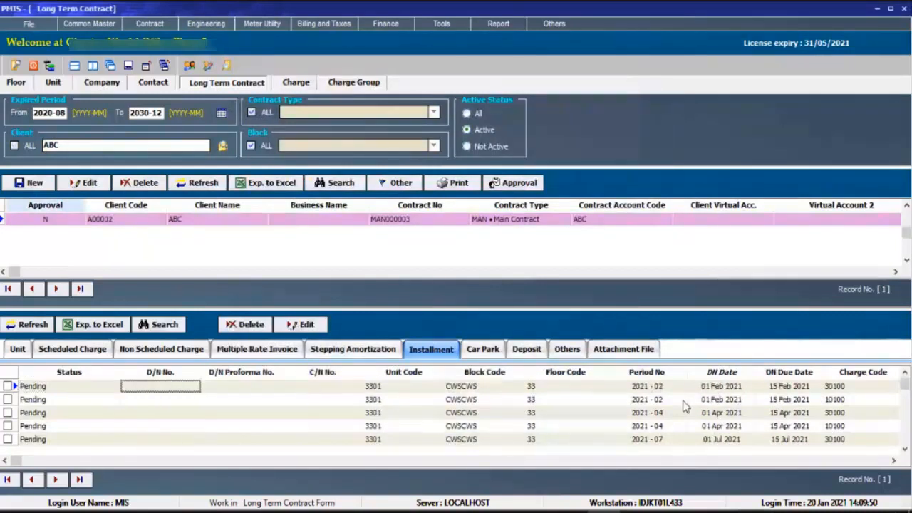
pyautogui.press('Right')
pyautogui.press('Right')
pyautogui.press('Right')
pyautogui.press('Right')
pyautogui.press('Right')
pyautogui.press('Right')
pyautogui.press('Right')
pyautogui.press('Right')
pyautogui.press('Right')
pyautogui.press('Right')
pyautogui.press('Right')
pyautogui.press('Right')
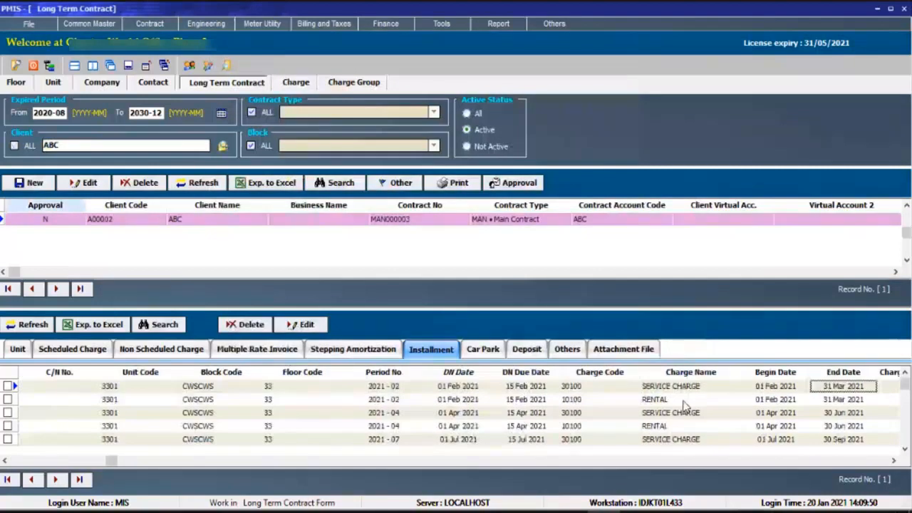
# Review the installment list across the contract years, comparing the begin and end dates of rental and service charge entries.
pyautogui.click(684, 404)
pyautogui.scroll(-8, 691, 415)
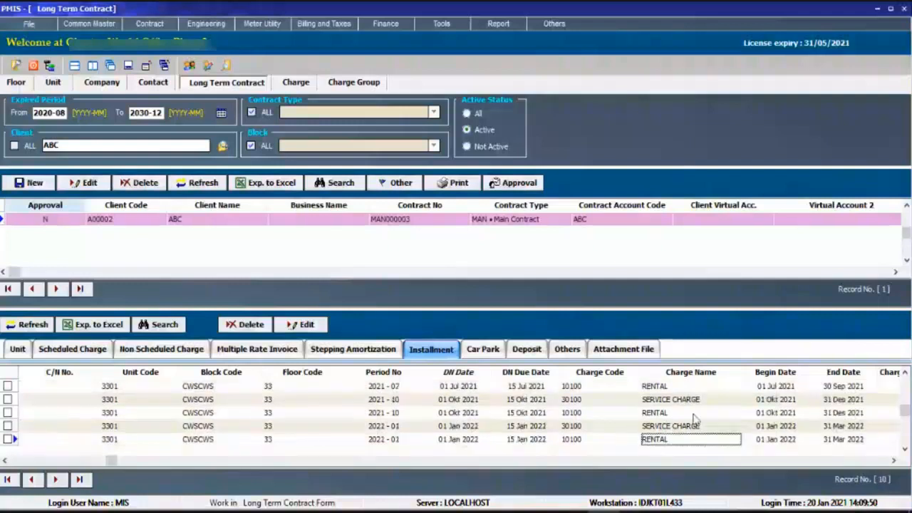
pyautogui.press('Down')
pyautogui.press('Down')
pyautogui.press('Down')
pyautogui.press('Down')
pyautogui.press('Right')
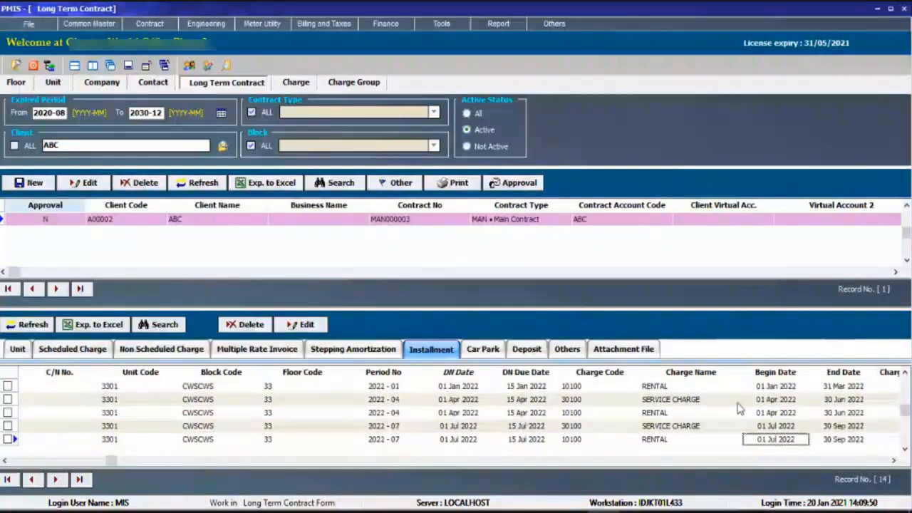
pyautogui.scroll(5, 741, 413)
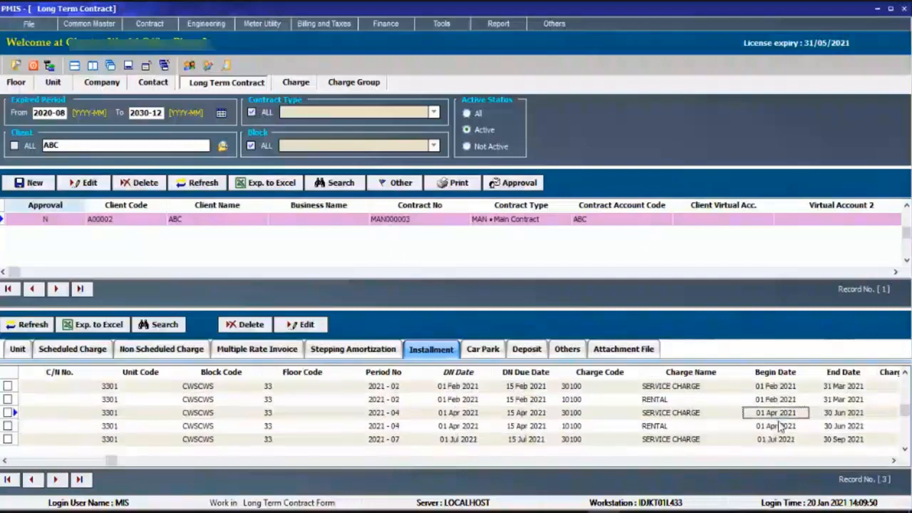
pyautogui.scroll(-7, 783, 443)
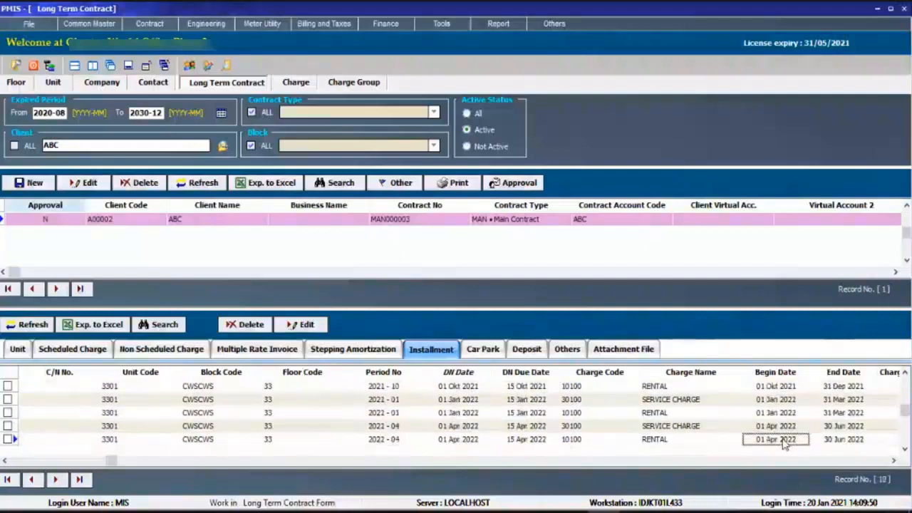
pyautogui.scroll(-7, 784, 443)
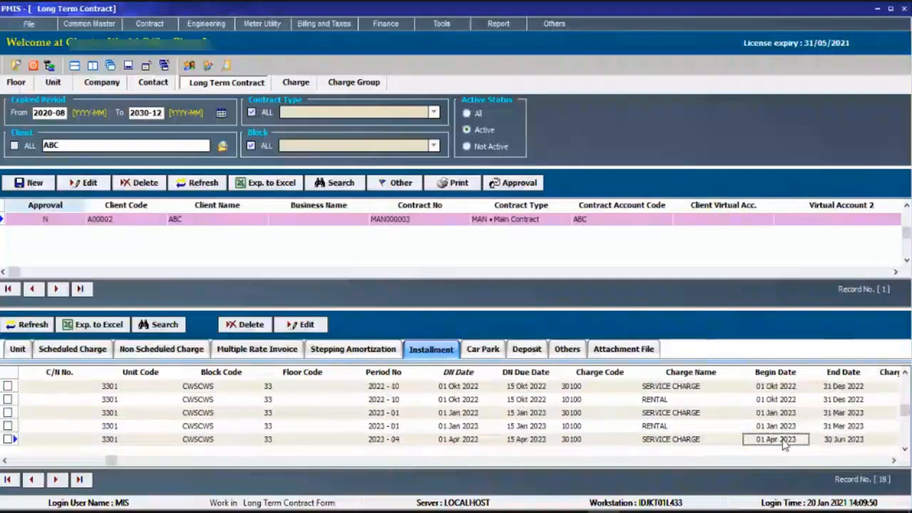
pyautogui.scroll(2, 783, 443)
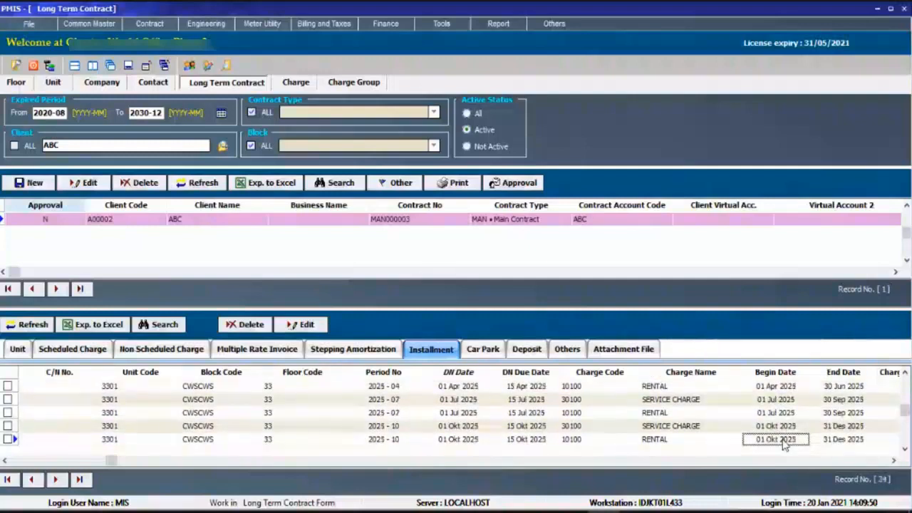
pyautogui.scroll(20, 784, 443)
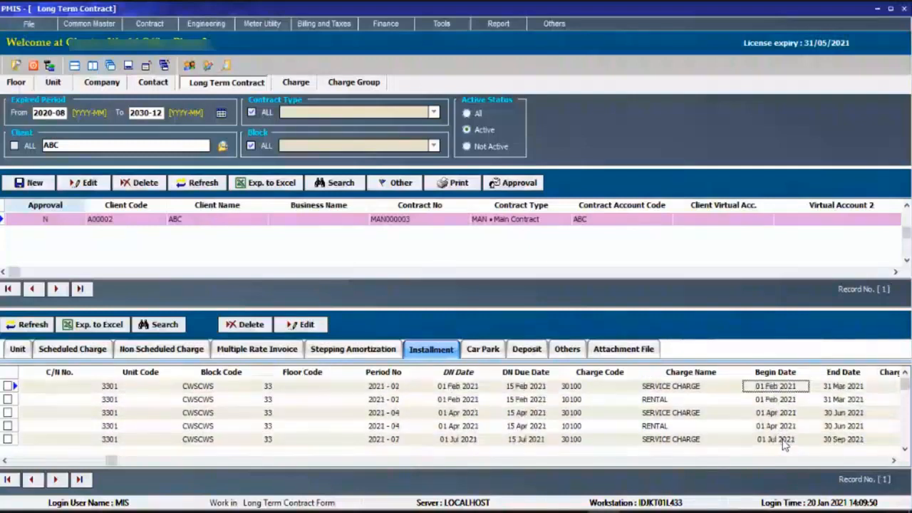
# Open client ABC's contract record to check its rental and service charge commencement dates, and close it without saving.
pyautogui.click(94, 188)
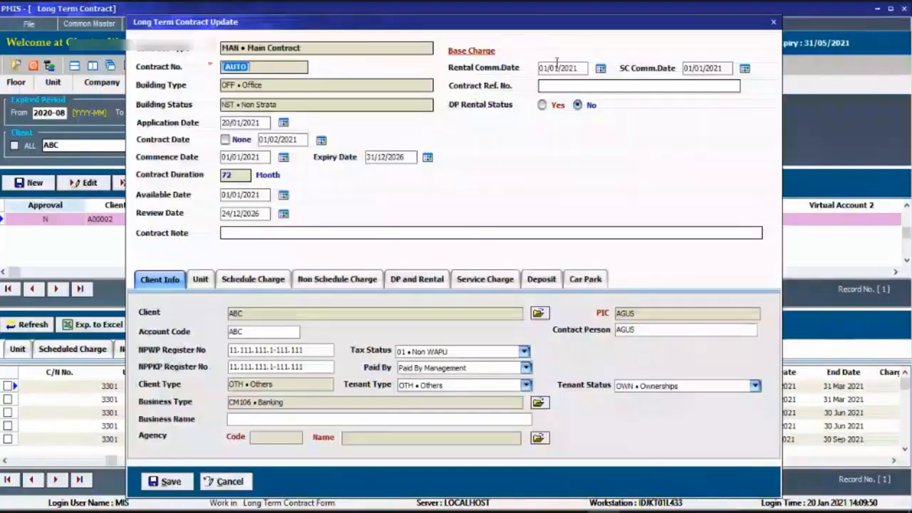
pyautogui.click(233, 483)
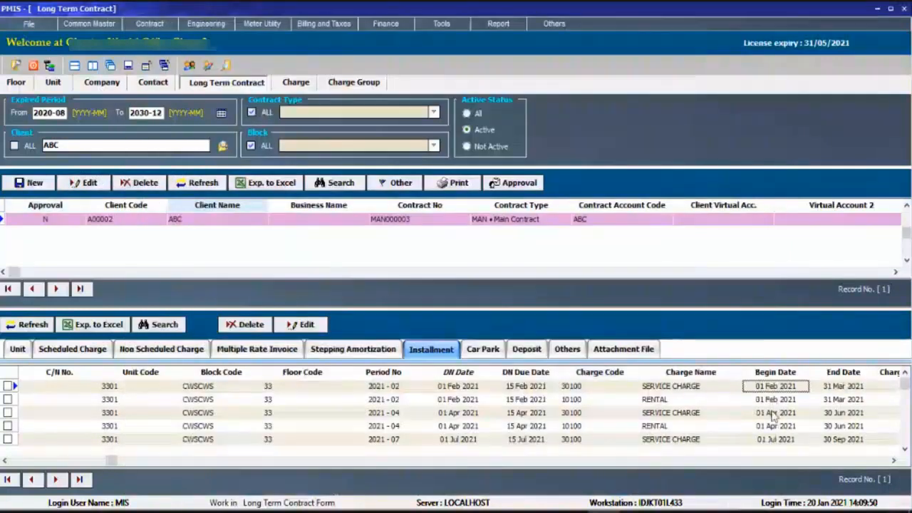
pyautogui.press('Left')
pyautogui.press('Home')
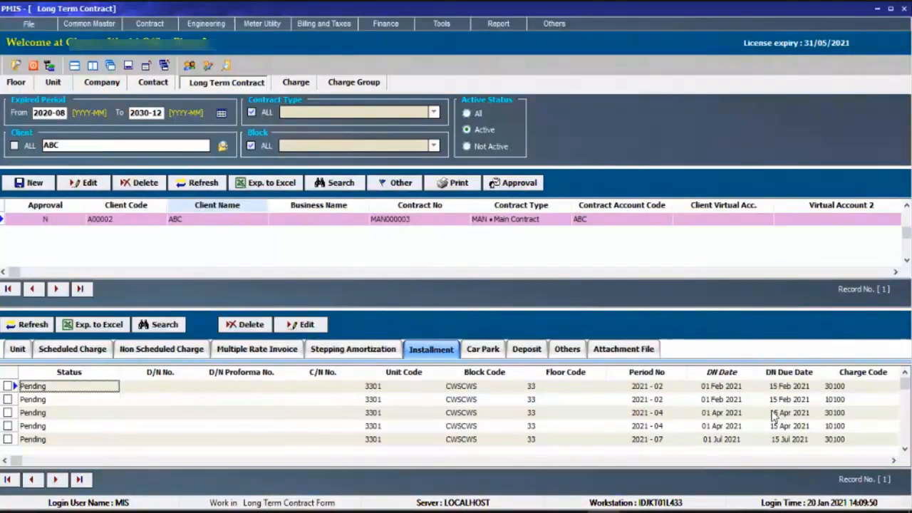
pyautogui.click(775, 416)
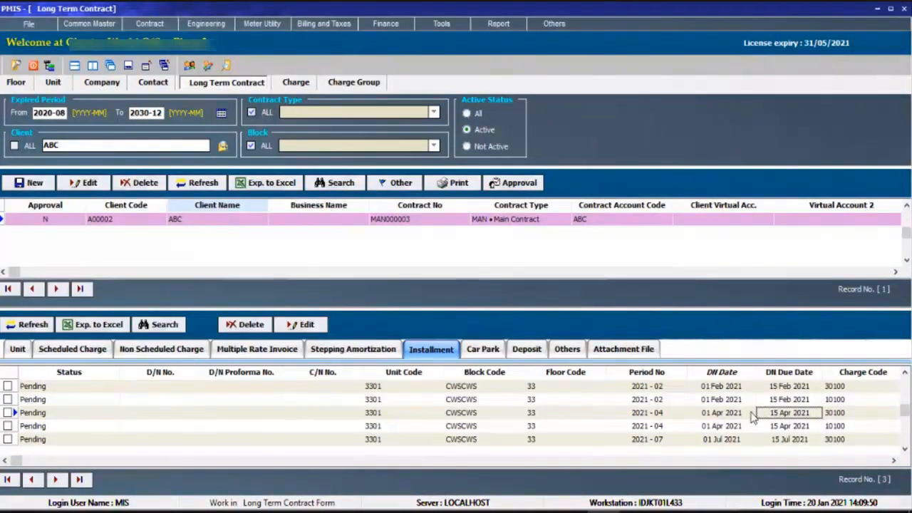
pyautogui.press('Left')
pyautogui.press('Left')
pyautogui.press('Left')
pyautogui.press('Left')
pyautogui.press('Left')
pyautogui.press('Left')
pyautogui.press('Left')
pyautogui.press('Left')
pyautogui.press('Left')
pyautogui.press('Up')
pyautogui.press('Up')
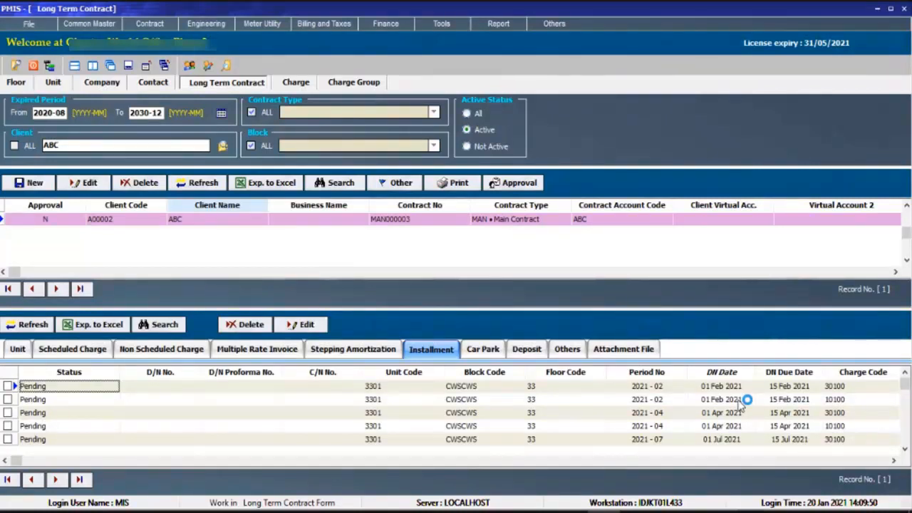
pyautogui.click(741, 402)
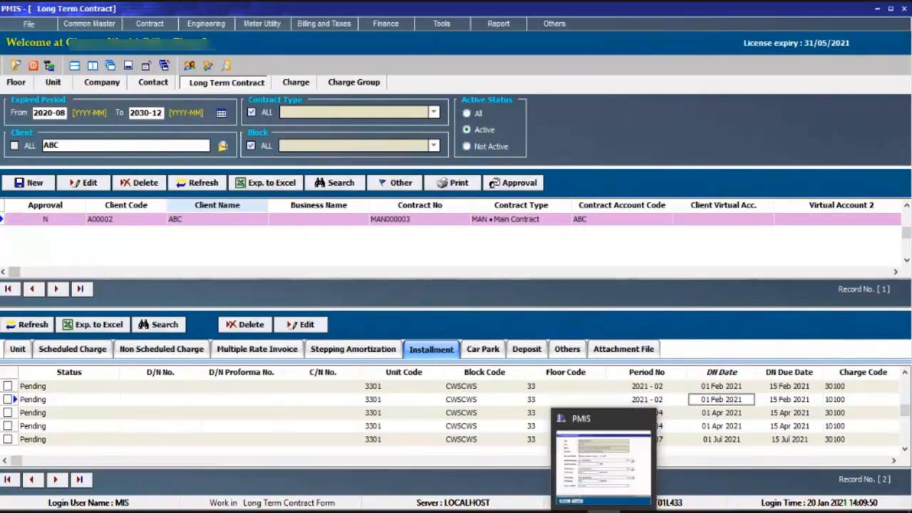
pyautogui.click(710, 416)
pyautogui.press('Up')
pyautogui.press('Up')
pyautogui.press('Left')
pyautogui.press('Left')
pyautogui.press('Left')
pyautogui.press('Left')
pyautogui.press('Left')
pyautogui.press('Left')
pyautogui.press('Left')
pyautogui.press('Left')
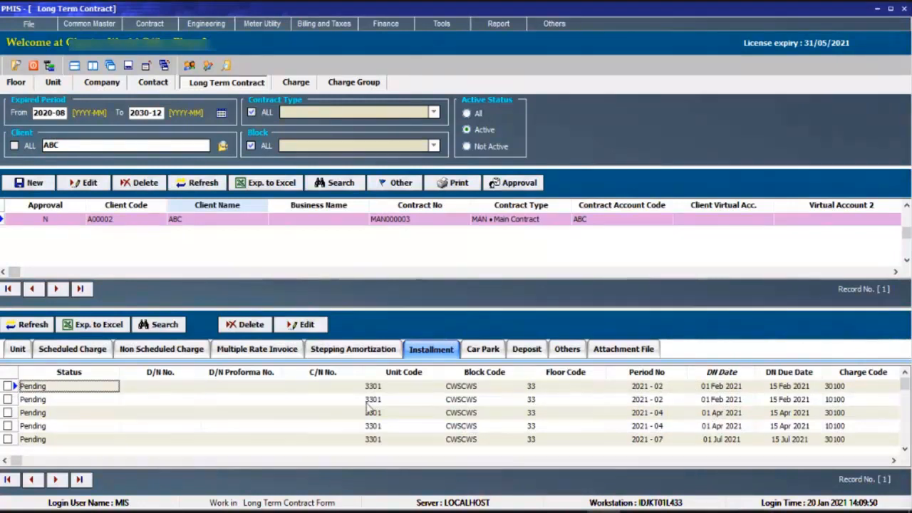
# Display the scheduled charges of client ABC's main contract and examine the contract row.
pyautogui.click(107, 352)
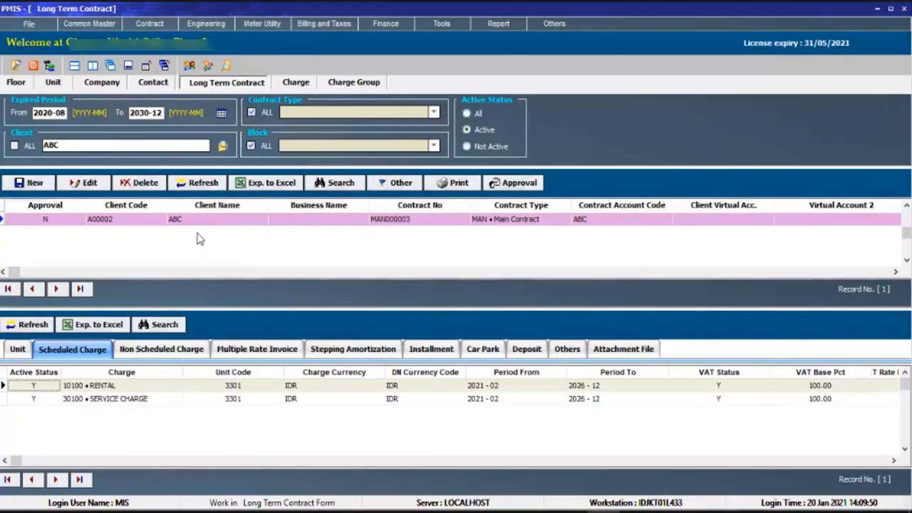
pyautogui.click(494, 226)
pyautogui.click(420, 225)
pyautogui.click(335, 226)
pyautogui.click(160, 226)
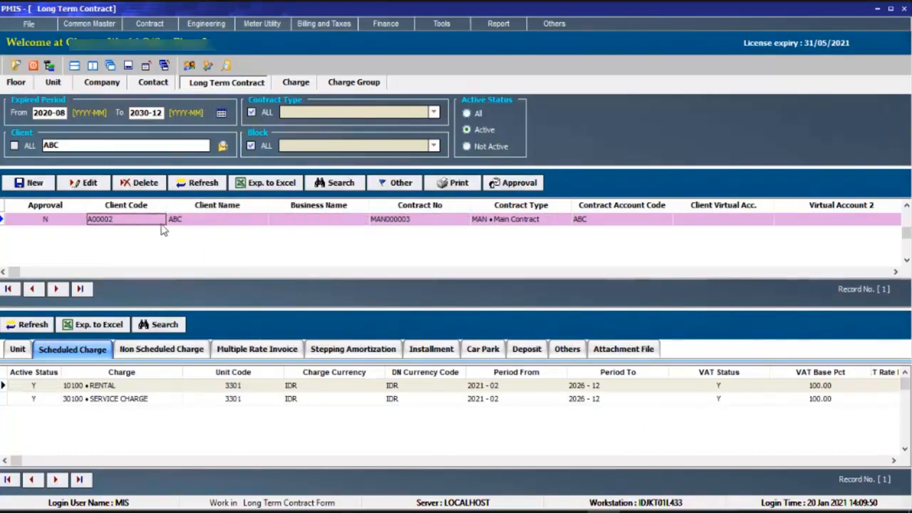
pyautogui.click(204, 229)
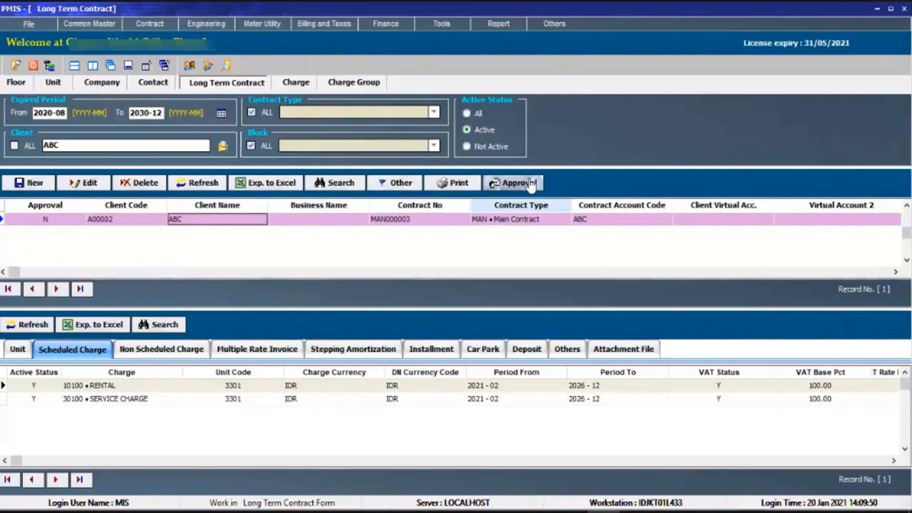
pyautogui.click(206, 24)
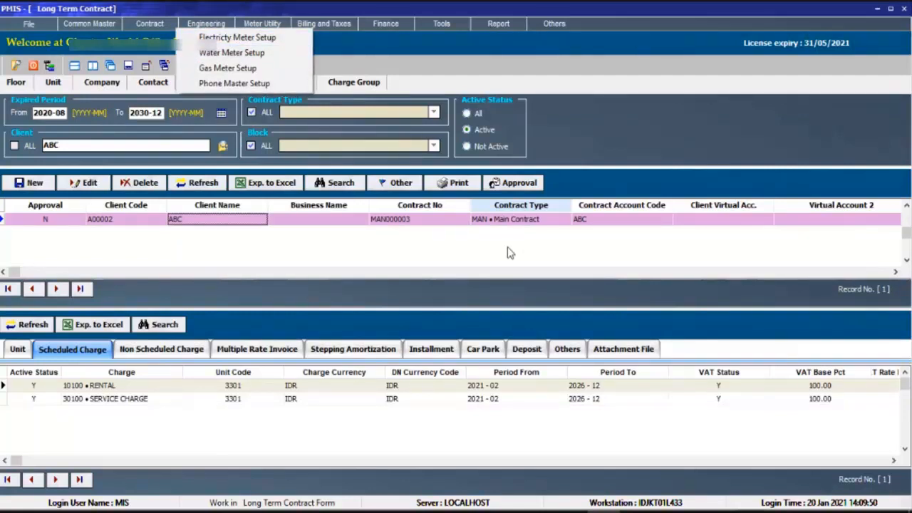
pyautogui.click(576, 220)
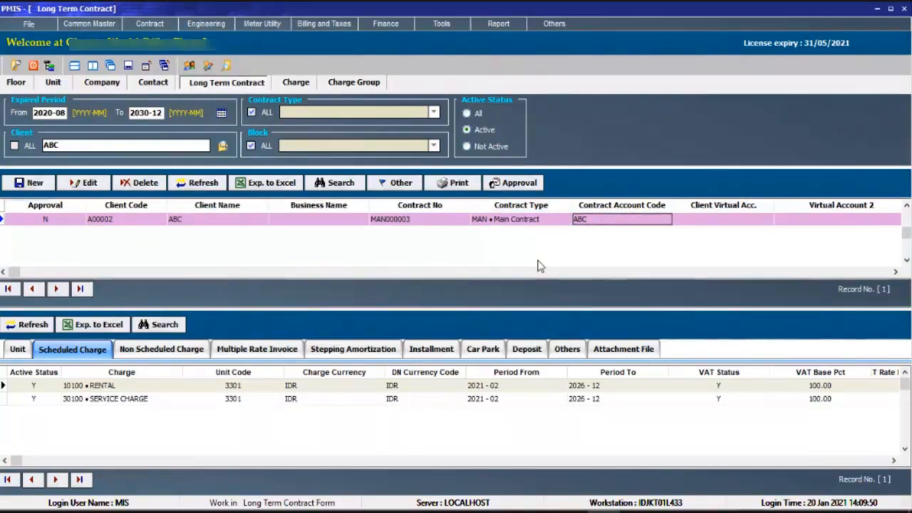
# Approve client ABC's main contract from the list of contracts awaiting approval.
pyautogui.click(516, 183)
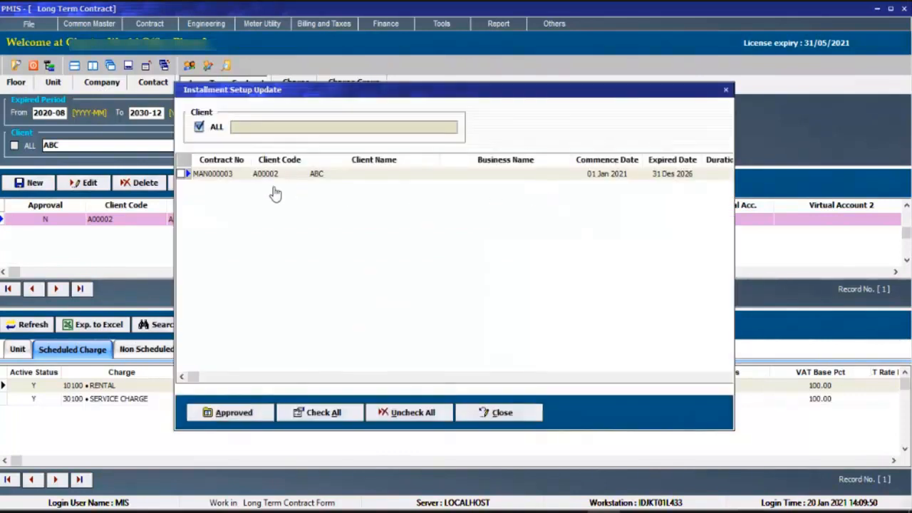
pyautogui.click(188, 175)
pyautogui.click(240, 419)
pyautogui.click(509, 285)
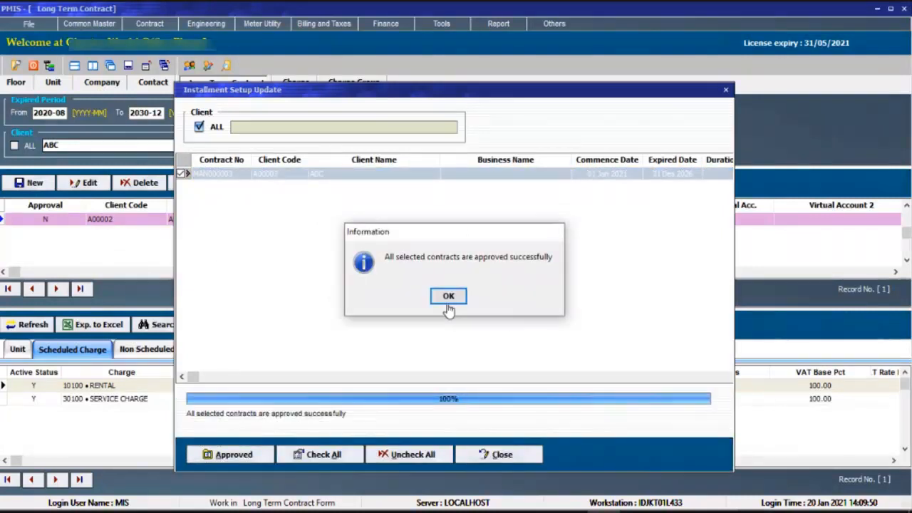
pyautogui.click(448, 306)
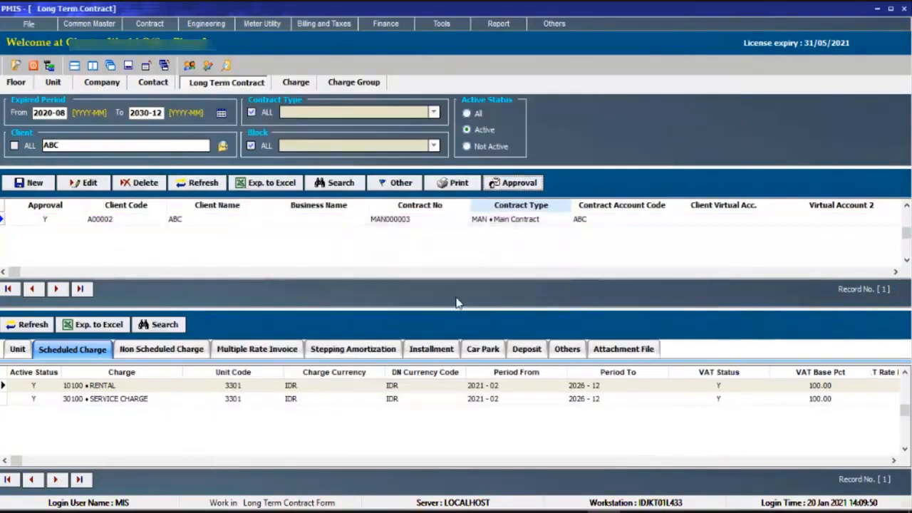
pyautogui.click(90, 26)
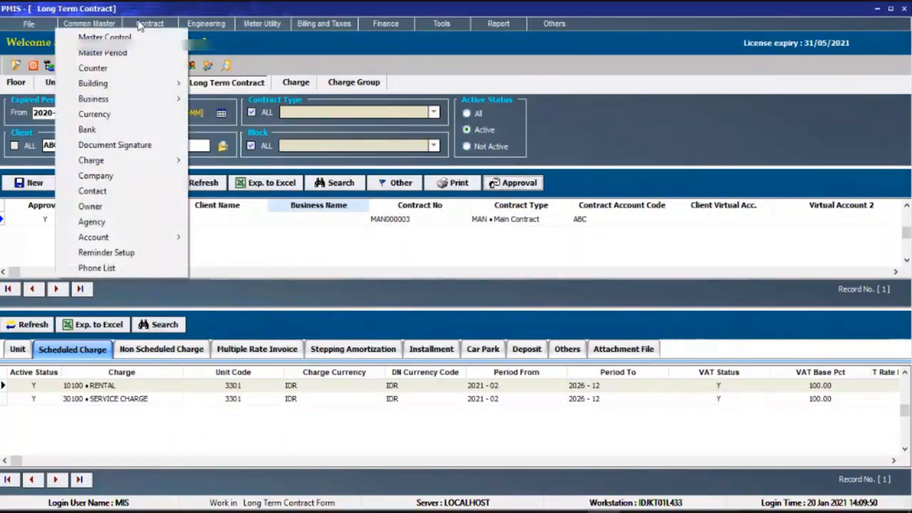
pyautogui.click(214, 27)
pyautogui.click(145, 22)
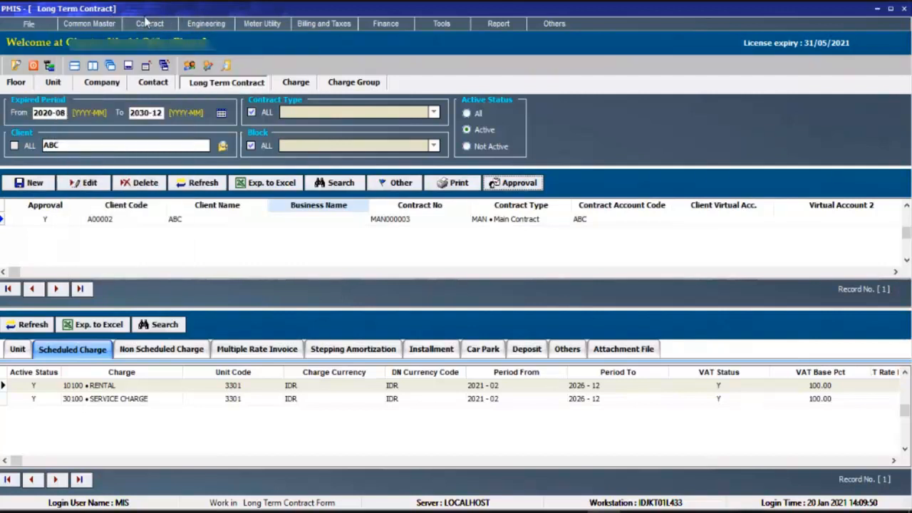
pyautogui.click(250, 25)
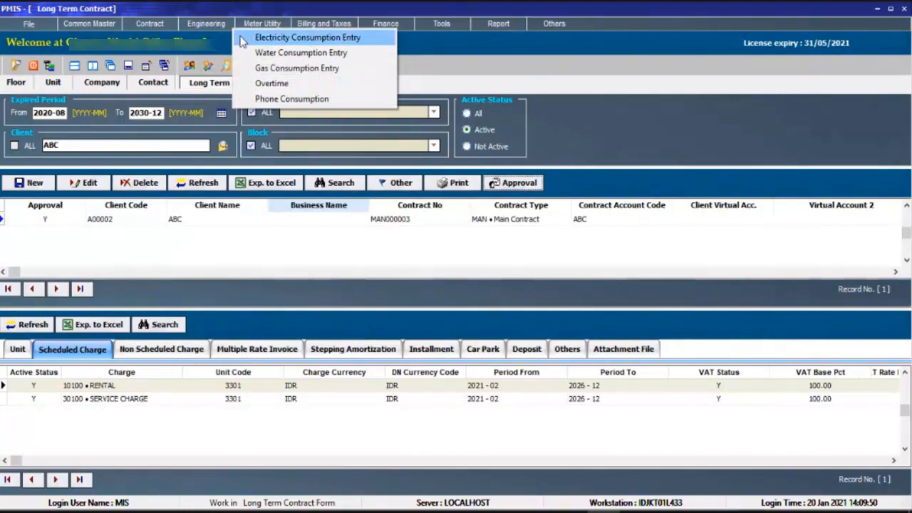
pyautogui.moveTo(214, 25)
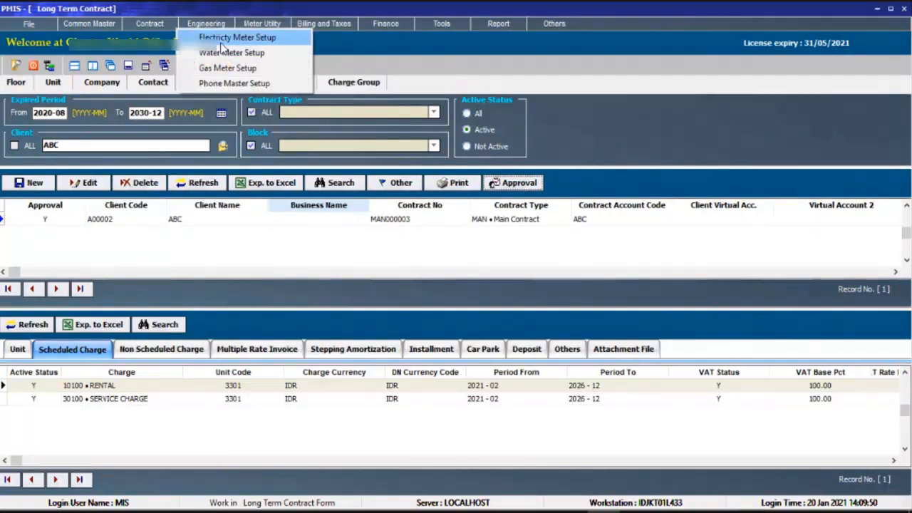
pyautogui.click(361, 33)
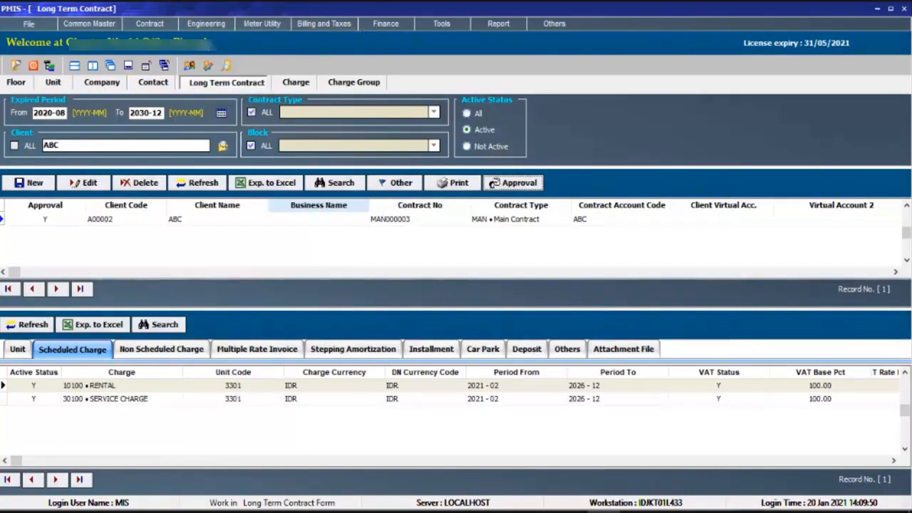
pyautogui.click(157, 26)
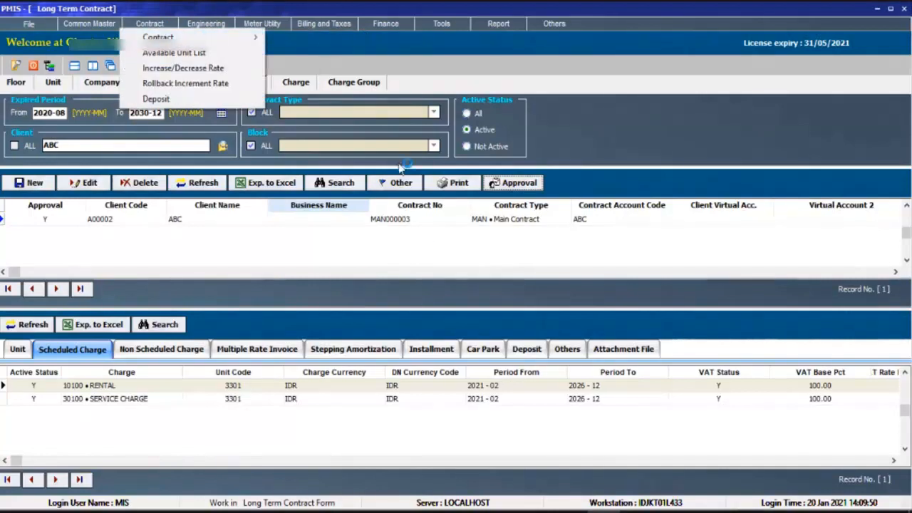
pyautogui.click(431, 222)
pyautogui.click(431, 219)
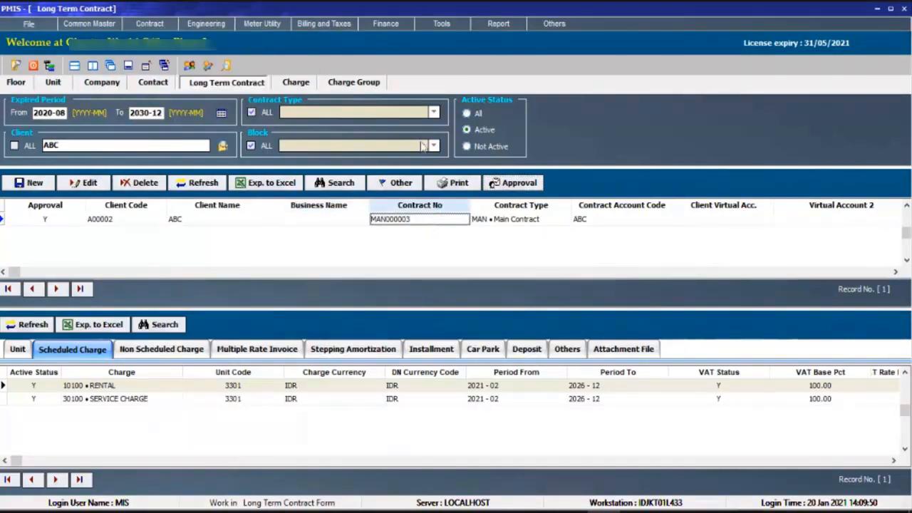
pyautogui.click(251, 83)
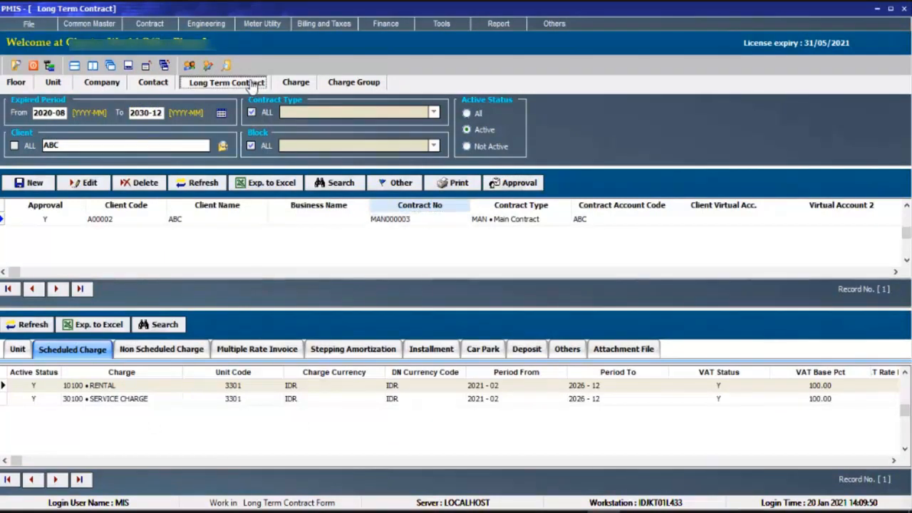
# Open the electricity meter setup list from the engineering functions.
pyautogui.click(213, 27)
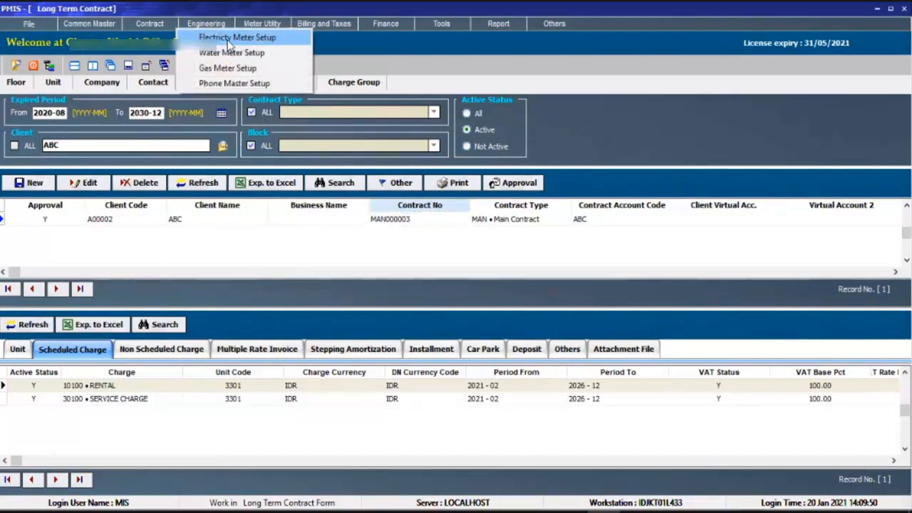
pyautogui.click(228, 39)
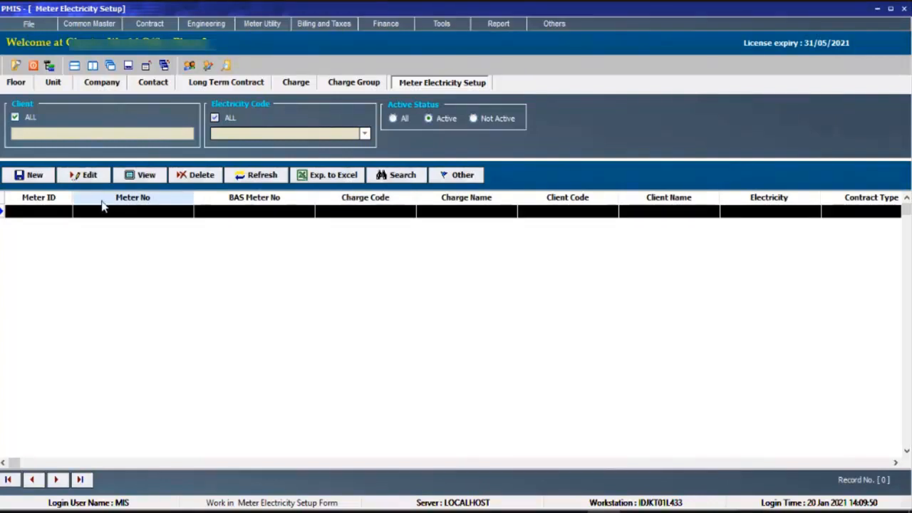
pyautogui.click(213, 25)
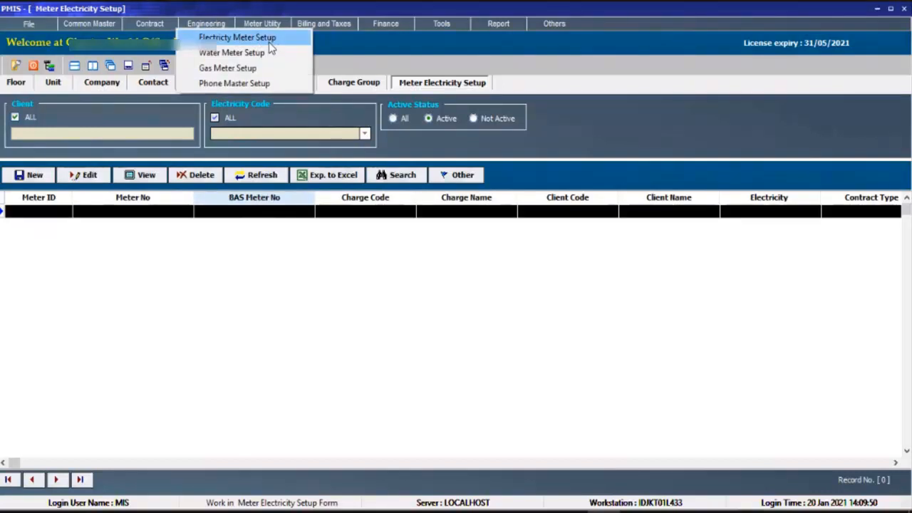
pyautogui.click(468, 84)
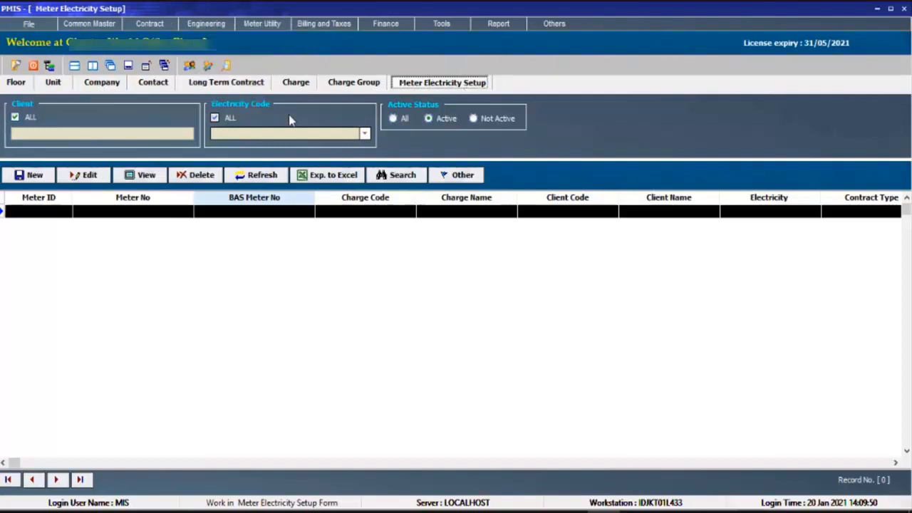
pyautogui.click(16, 183)
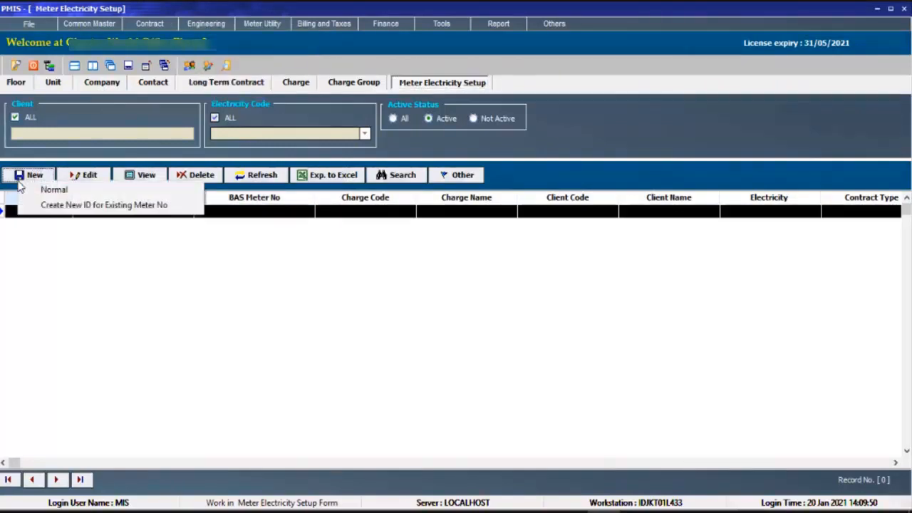
pyautogui.click(155, 191)
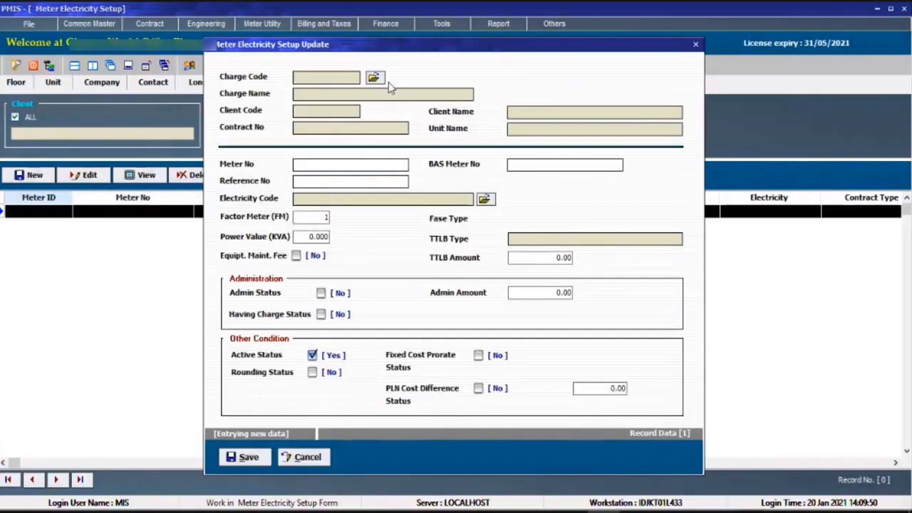
pyautogui.click(374, 77)
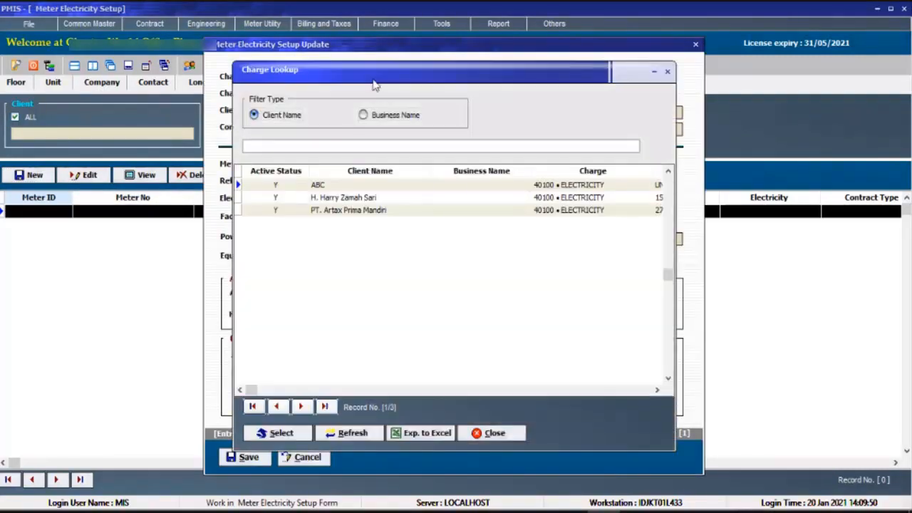
pyautogui.doubleClick(347, 189)
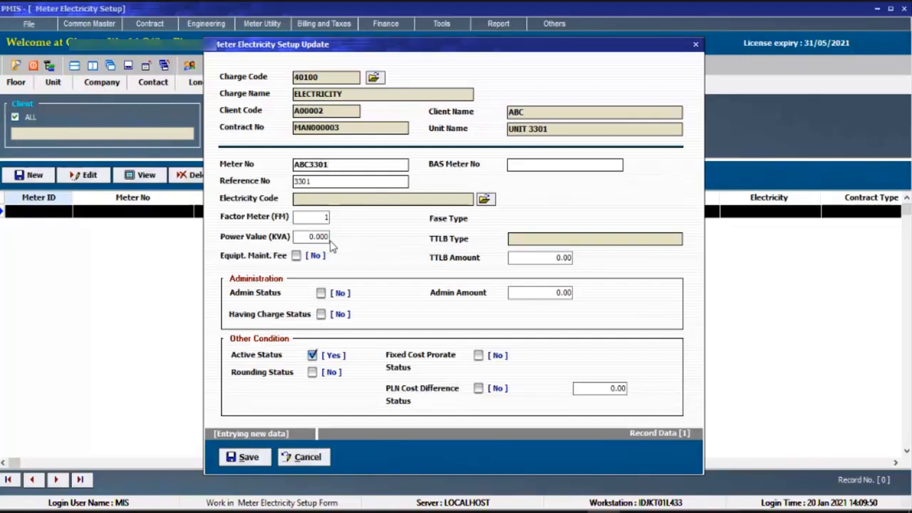
pyautogui.click(485, 201)
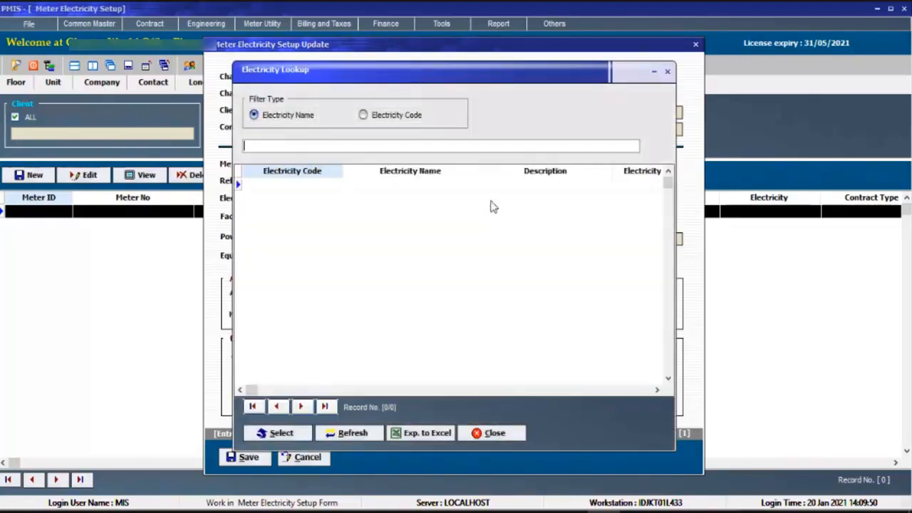
pyautogui.click(490, 433)
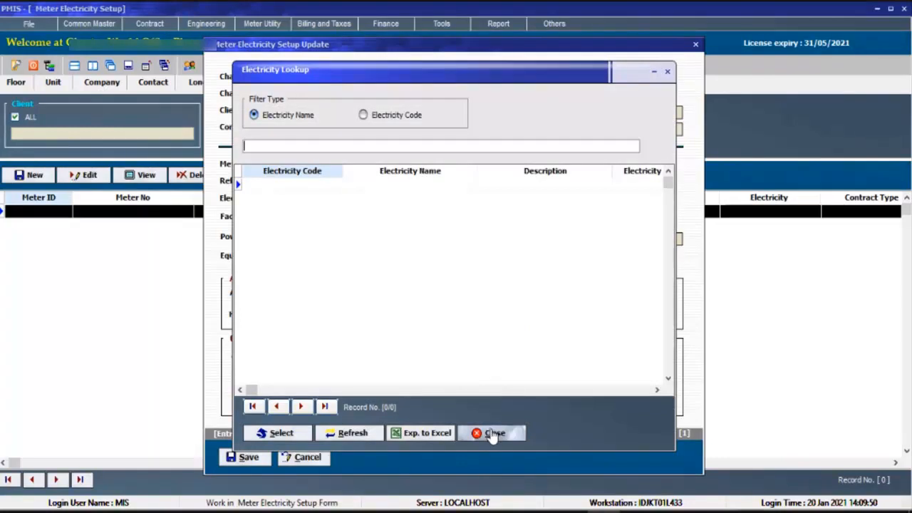
pyautogui.click(306, 457)
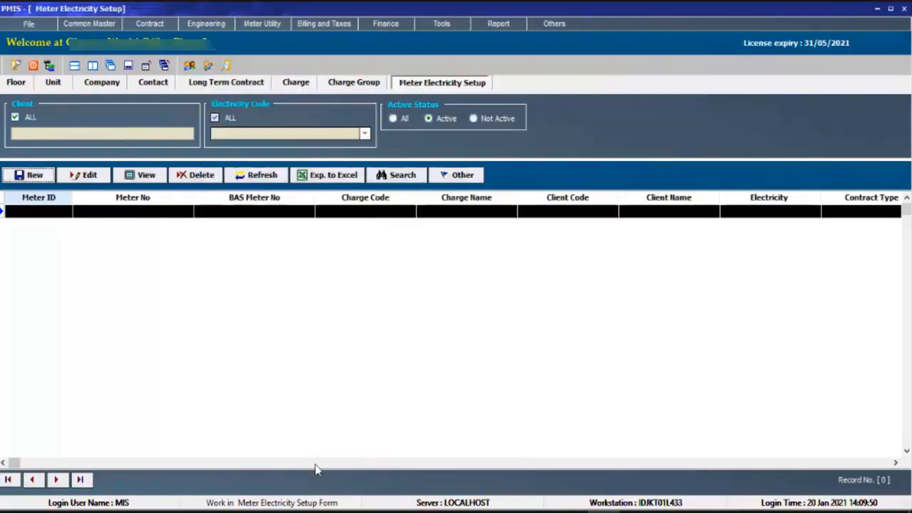
# Find the Electricity Rate master among the Common Master items and open its setup list.
pyautogui.click(101, 25)
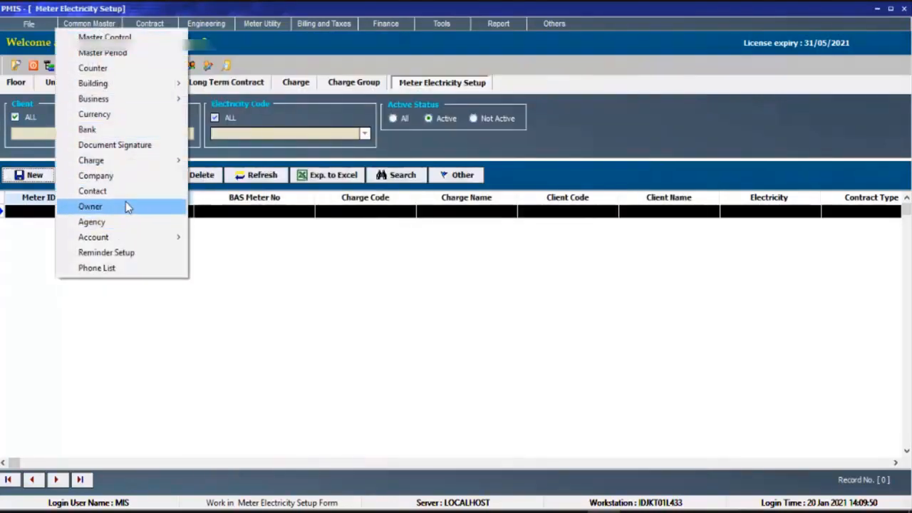
pyautogui.moveTo(110, 238)
pyautogui.click(146, 285)
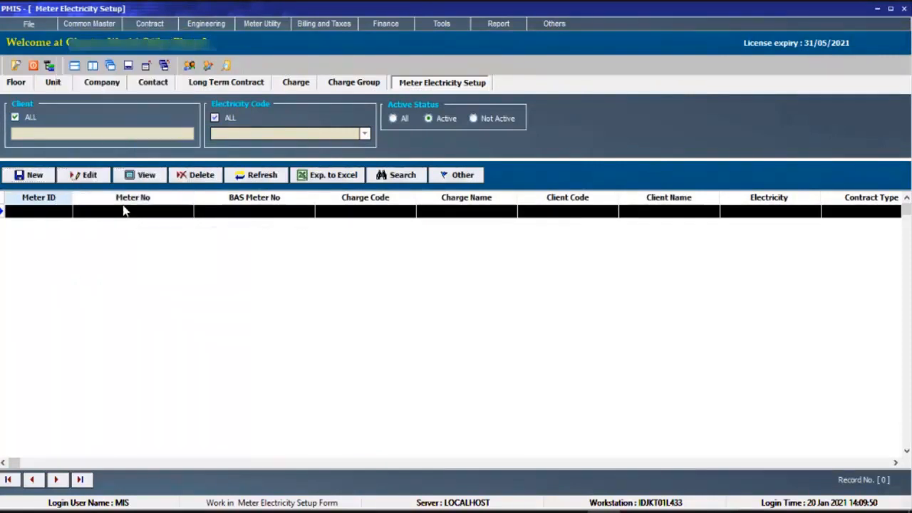
pyautogui.click(49, 65)
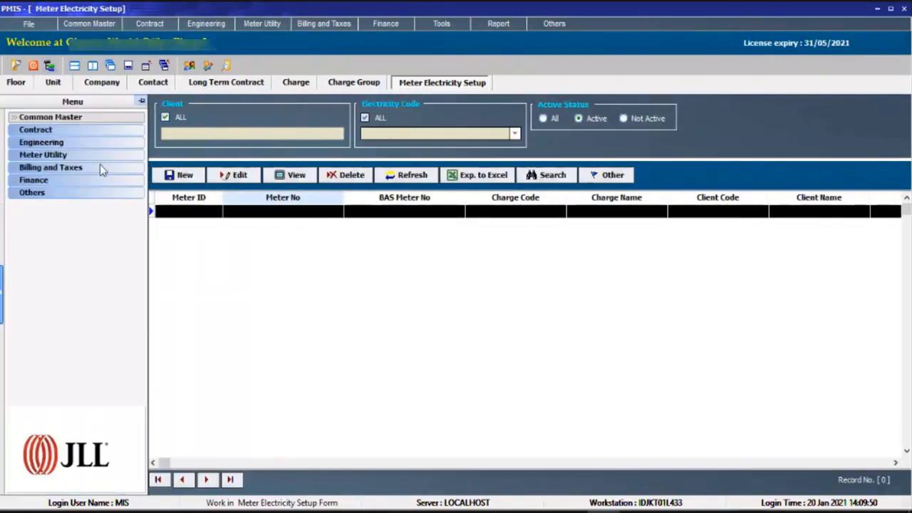
pyautogui.click(78, 118)
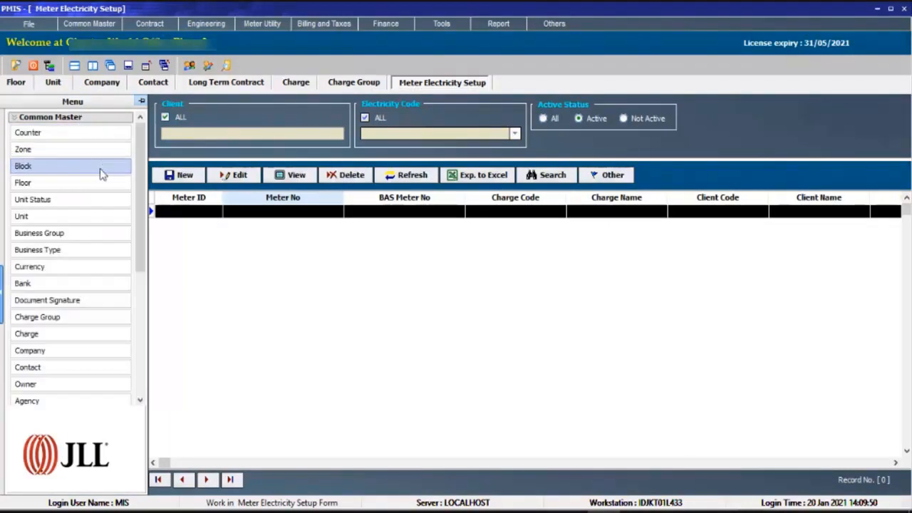
pyautogui.scroll(-2, 72, 278)
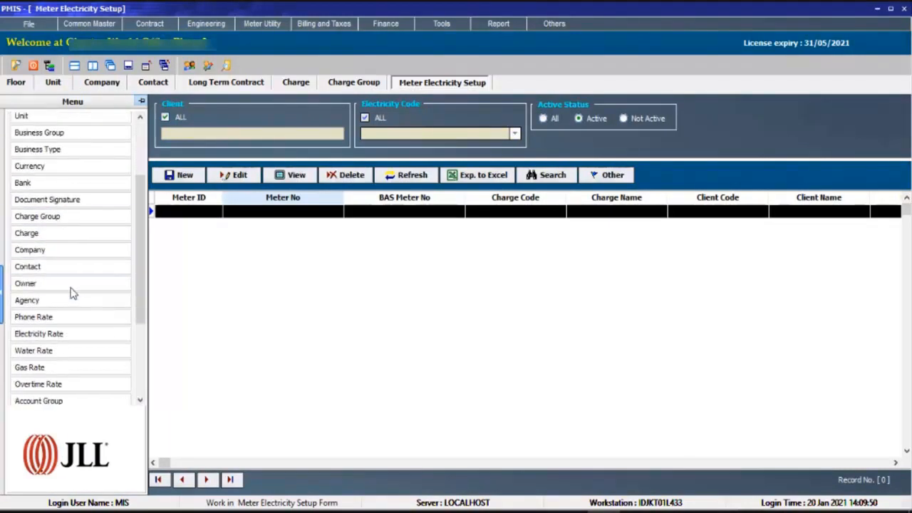
pyautogui.scroll(-2, 97, 210)
pyautogui.scroll(1, 96, 211)
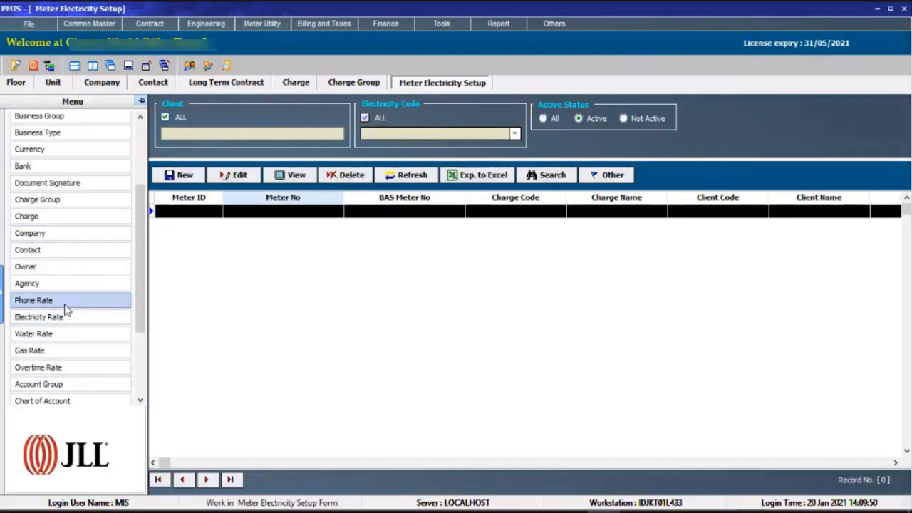
pyautogui.click(89, 25)
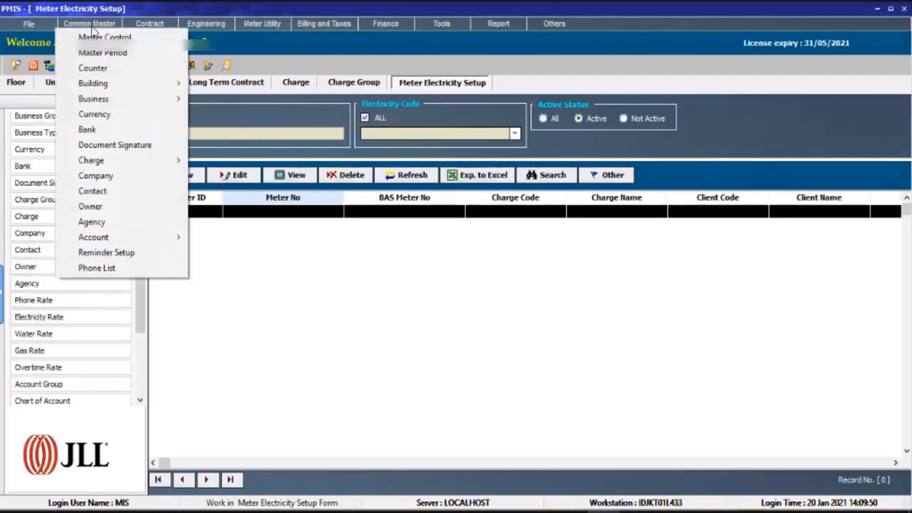
pyautogui.click(140, 321)
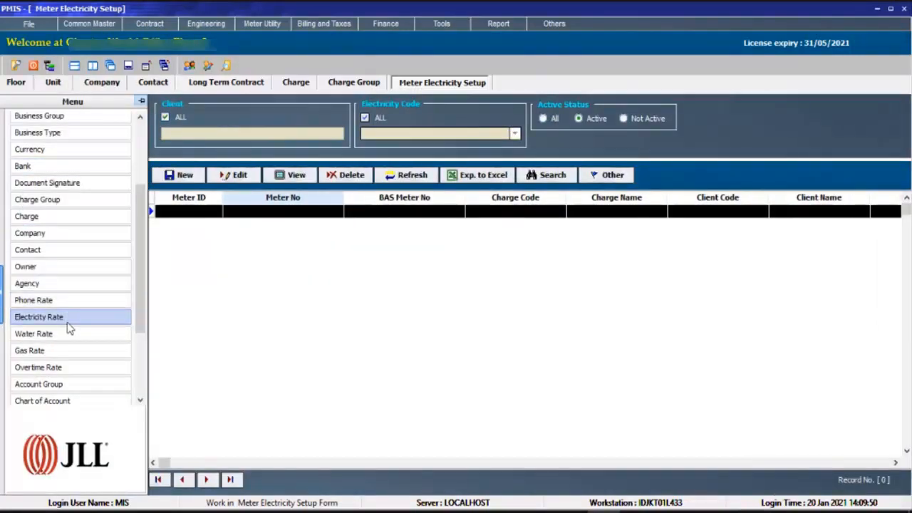
pyautogui.click(64, 318)
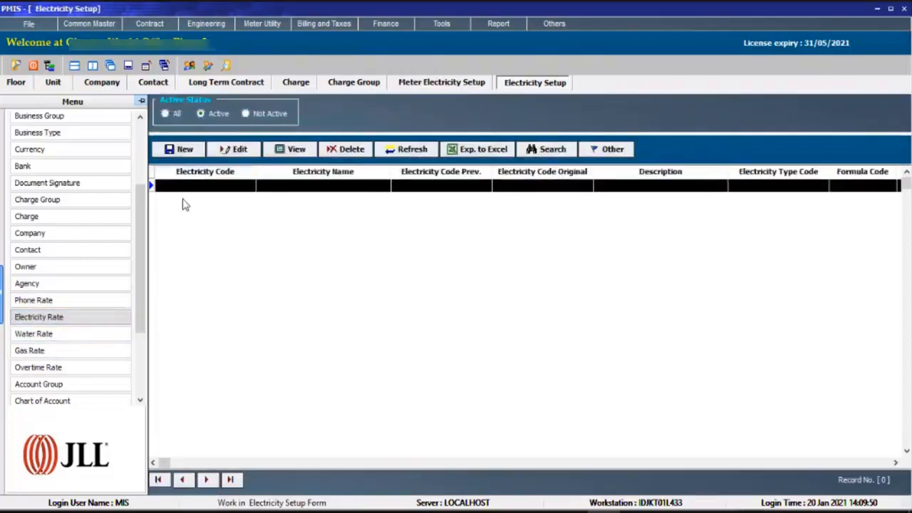
# Start a new electricity rate record with code EL1 and name ELECTRICITY.
pyautogui.click(192, 151)
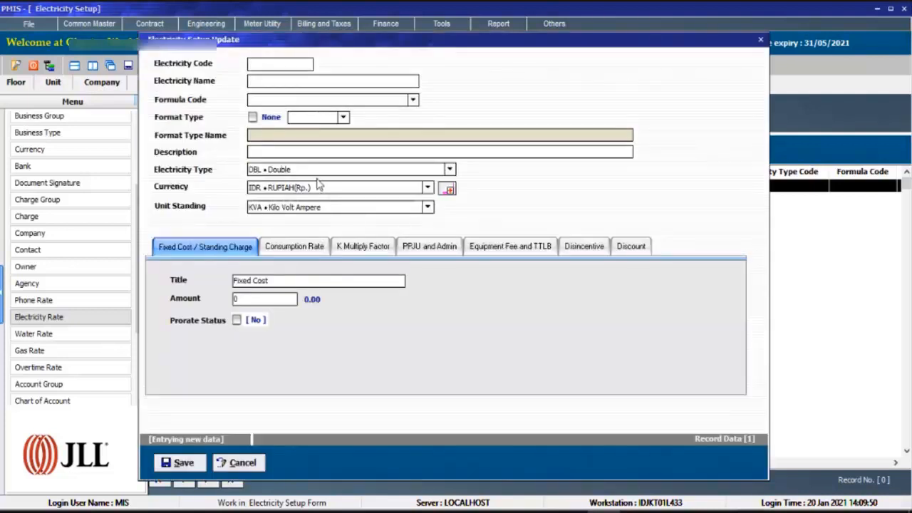
pyautogui.write('ELE')
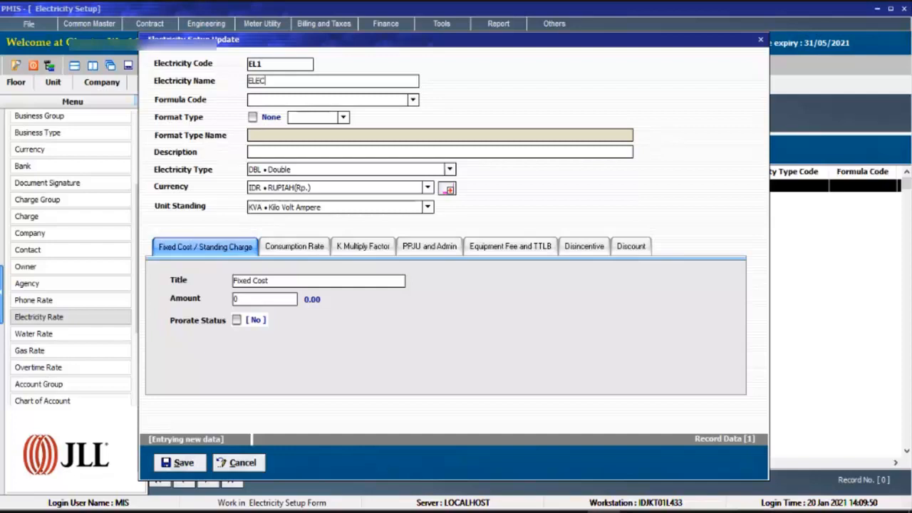
pyautogui.write('CITY')
pyautogui.press('Tab')
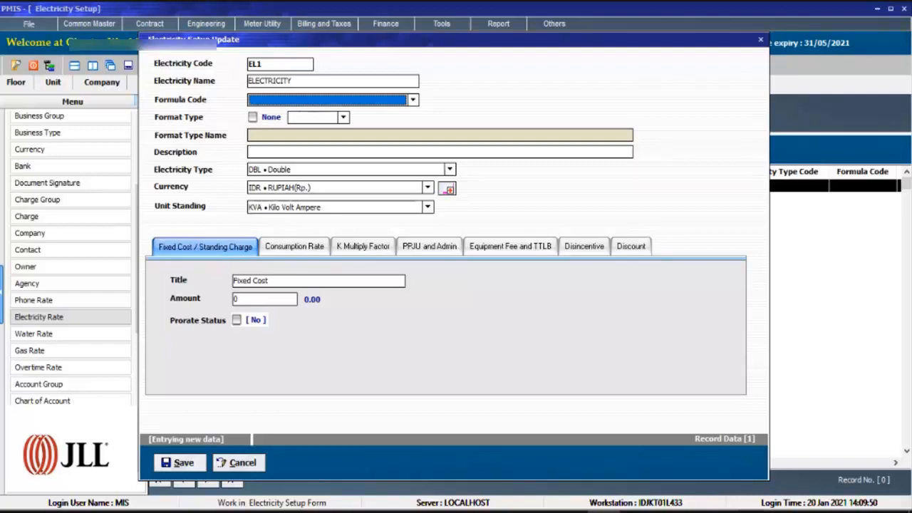
# Assign formula code BLRM to electricity rate EL1 and set its format type to None.
pyautogui.click(412, 101)
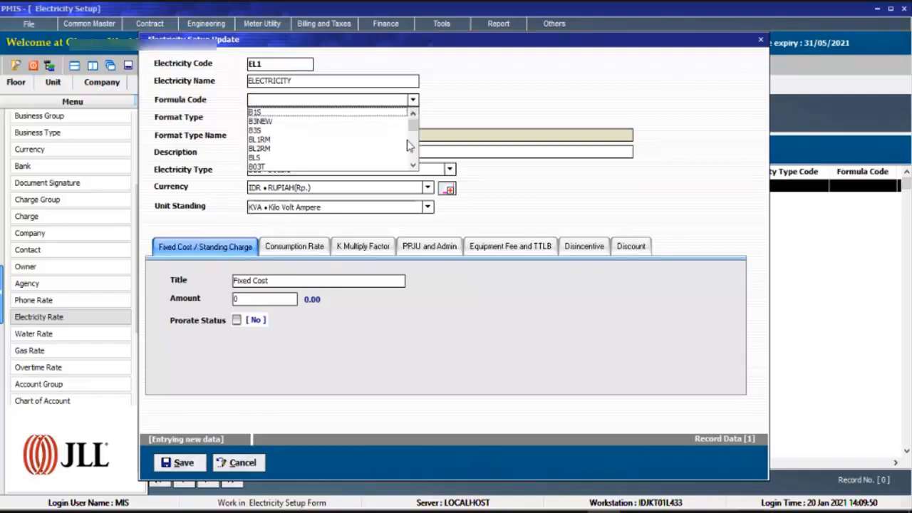
pyautogui.moveTo(414, 166); pyautogui.dragTo(414, 167)
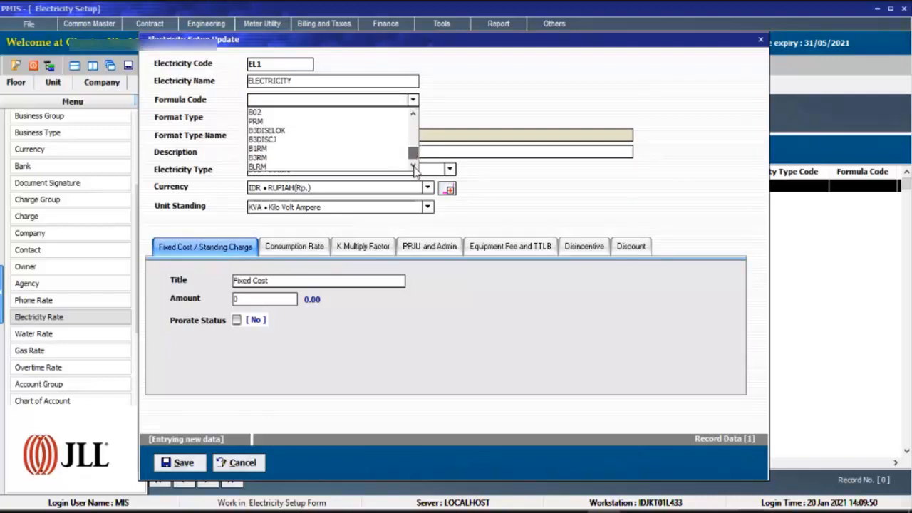
pyautogui.click(271, 166)
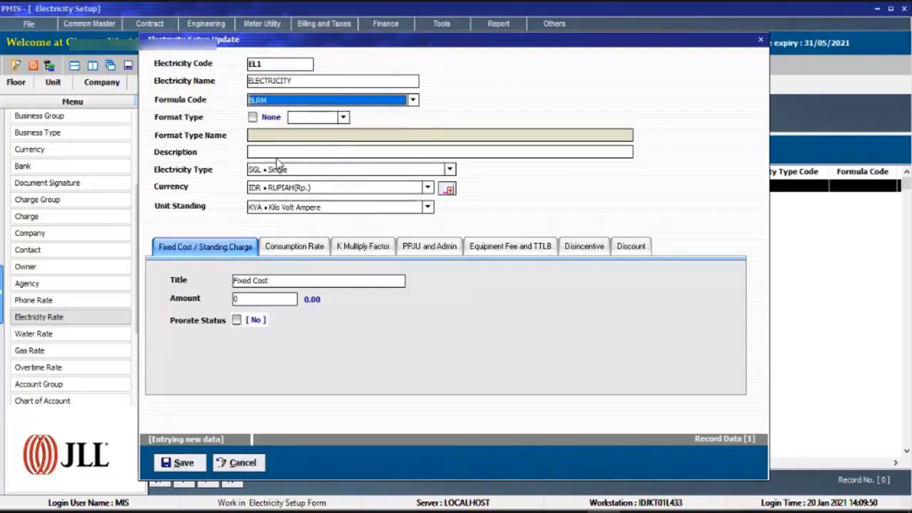
pyautogui.click(253, 117)
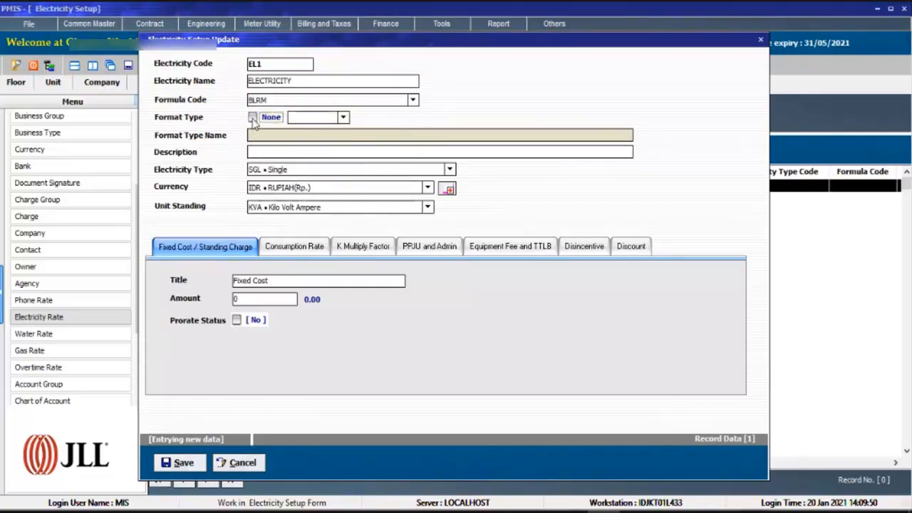
pyautogui.click(270, 151)
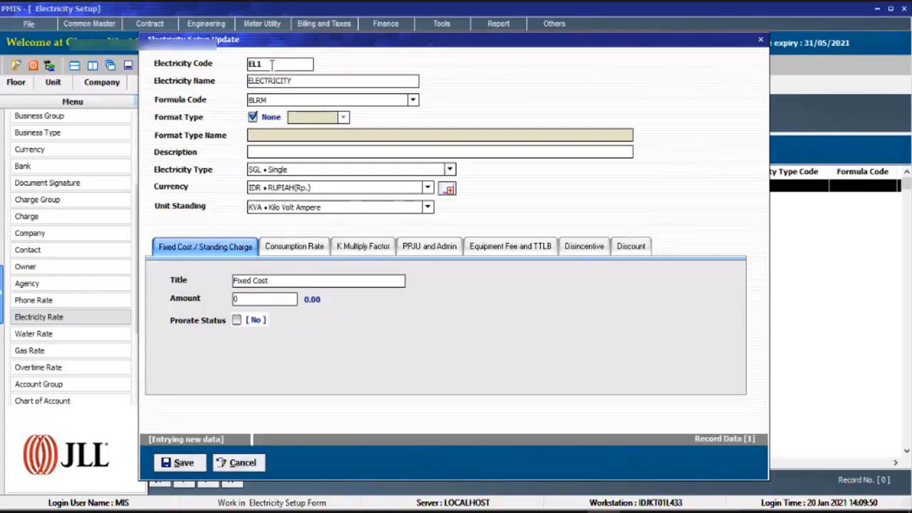
pyautogui.moveTo(276, 64); pyautogui.dragTo(216, 64)
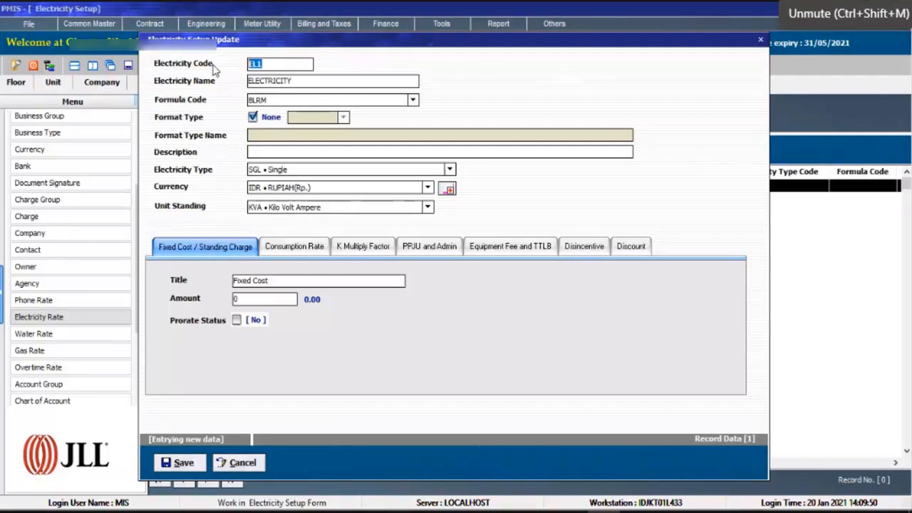
pyautogui.hotkey('ctrl', 'shift', 'm')
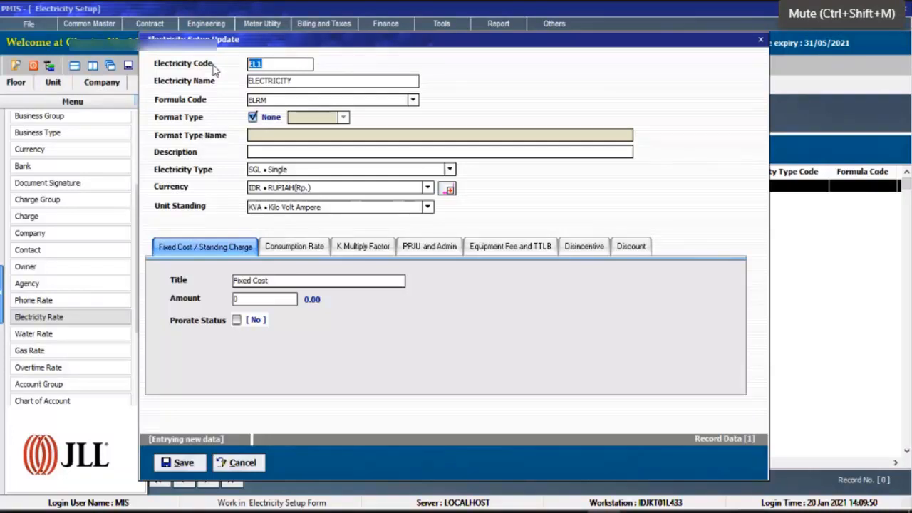
# Enter 12000 as the consumption rate of electricity rate EL1.
pyautogui.click(294, 246)
pyautogui.moveTo(264, 339); pyautogui.dragTo(229, 342)
pyautogui.write('12000')
# Set the PPJU / Restribution of rate EL1 to 3% and its admin type to PCT Percentage.
pyautogui.click(363, 247)
pyautogui.click(429, 246)
pyautogui.hotkey('ctrl', 'shift', 'm')
pyautogui.write('3')
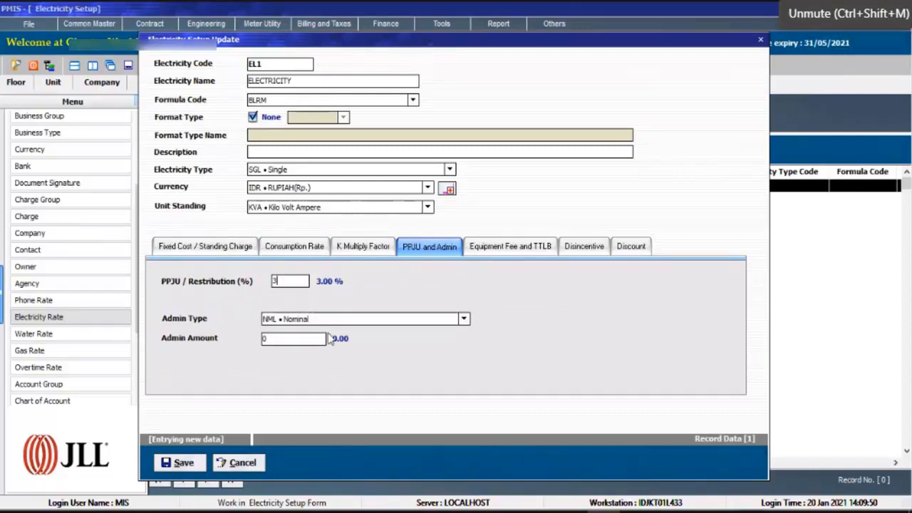
pyautogui.click(336, 325)
pyautogui.click(329, 349)
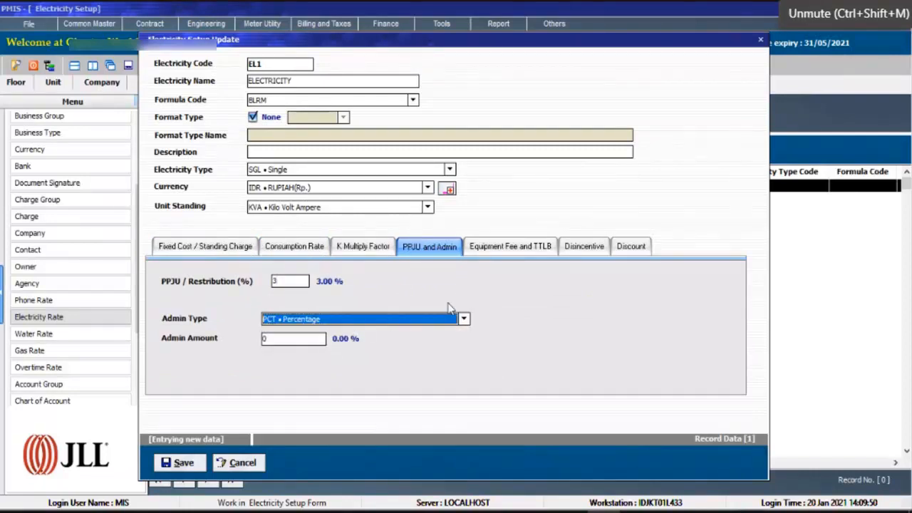
# Save electricity rate EL1 as new data and decline entering another record.
pyautogui.hotkey('ctrl', 'shift', 'm')
pyautogui.click(494, 245)
pyautogui.click(631, 245)
pyautogui.click(183, 462)
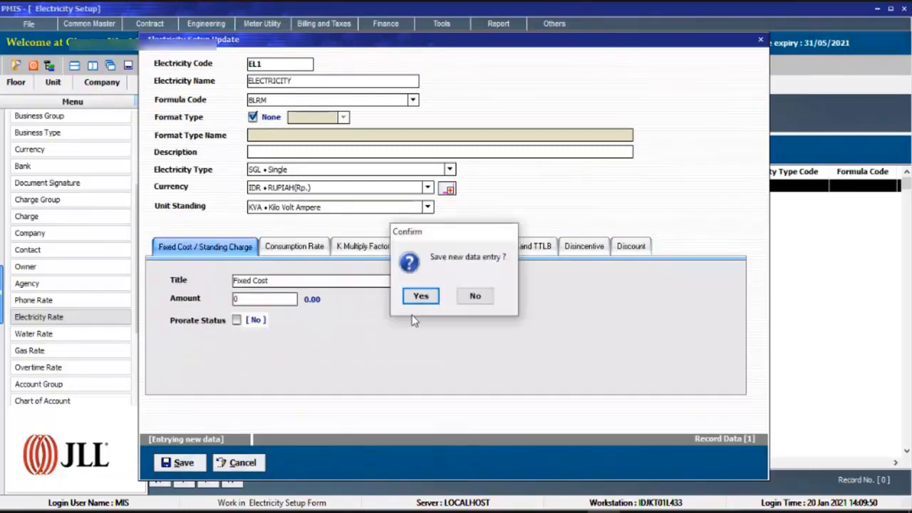
pyautogui.click(420, 296)
pyautogui.click(473, 295)
# Assign electricity code EL10000001 ELECTRICITY to the new meter ABC3301 in Meter Electricity Setup.
pyautogui.click(440, 82)
pyautogui.hotkey('ctrl', 'shift', 'm')
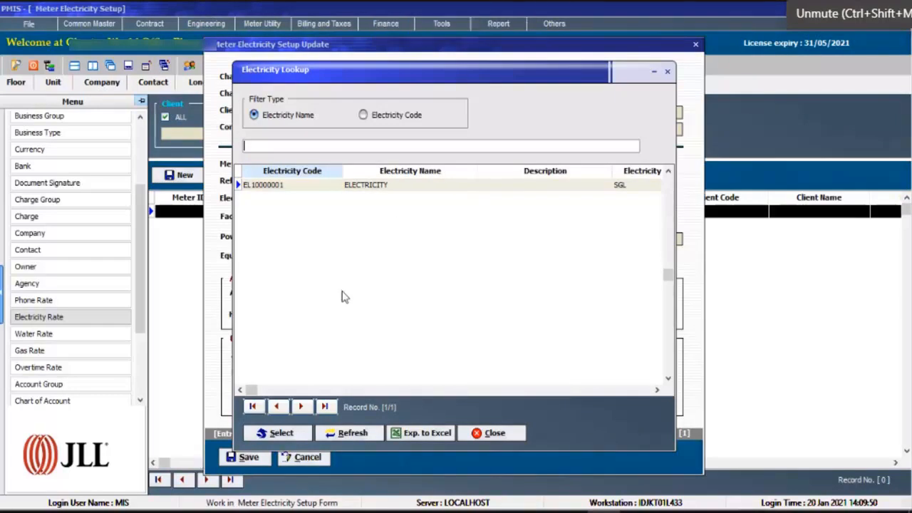
pyautogui.click(298, 432)
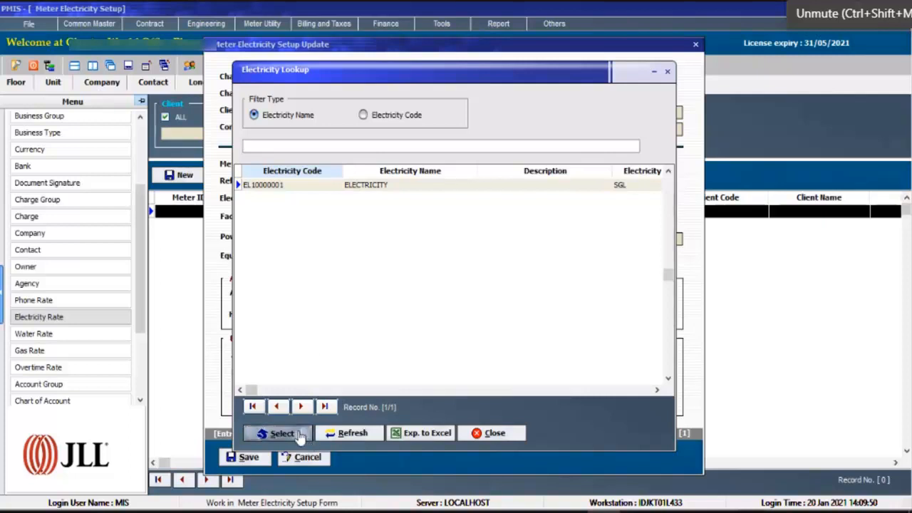
# Set meter ABC3301's power value to 10 KVA and its rounding status to Yes, leaving the admin status at No.
pyautogui.press('Tab')
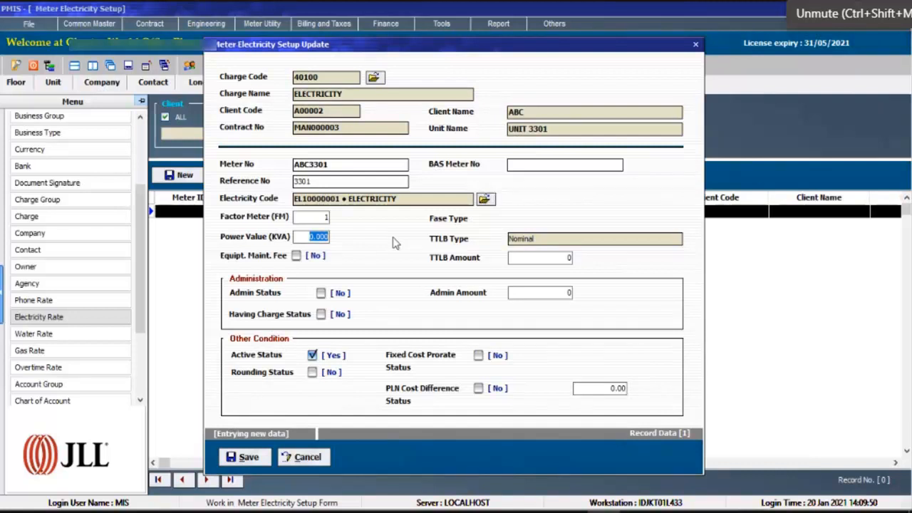
pyautogui.write('10')
pyautogui.click(313, 372)
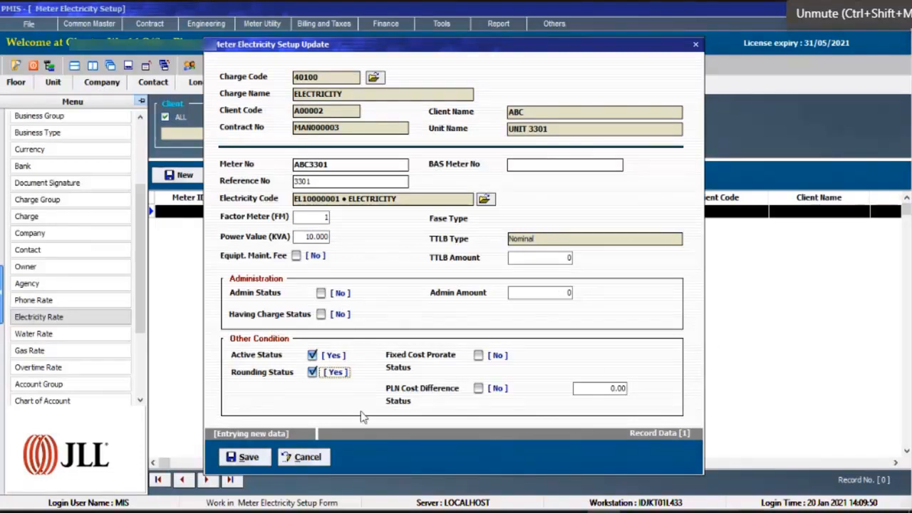
pyautogui.click(320, 293)
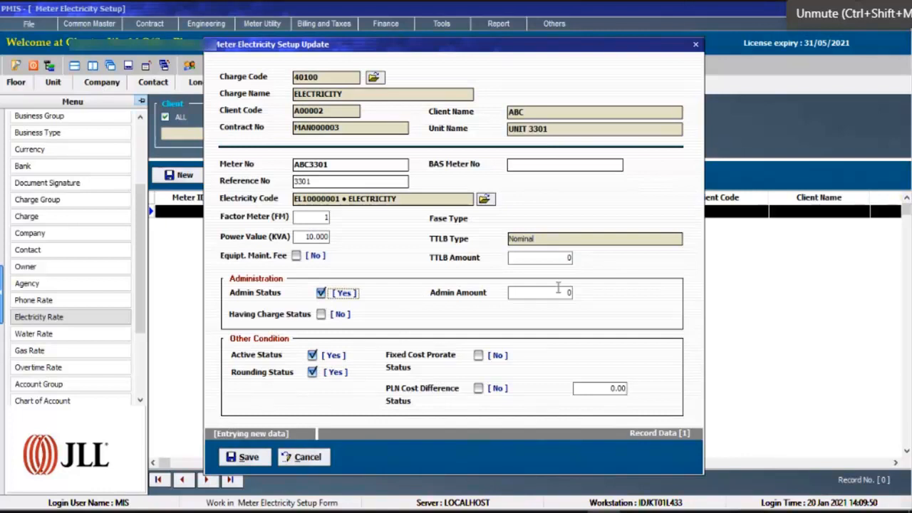
pyautogui.click(321, 292)
# Save the new electricity meter ABC3301 and decline entering another record.
pyautogui.click(251, 457)
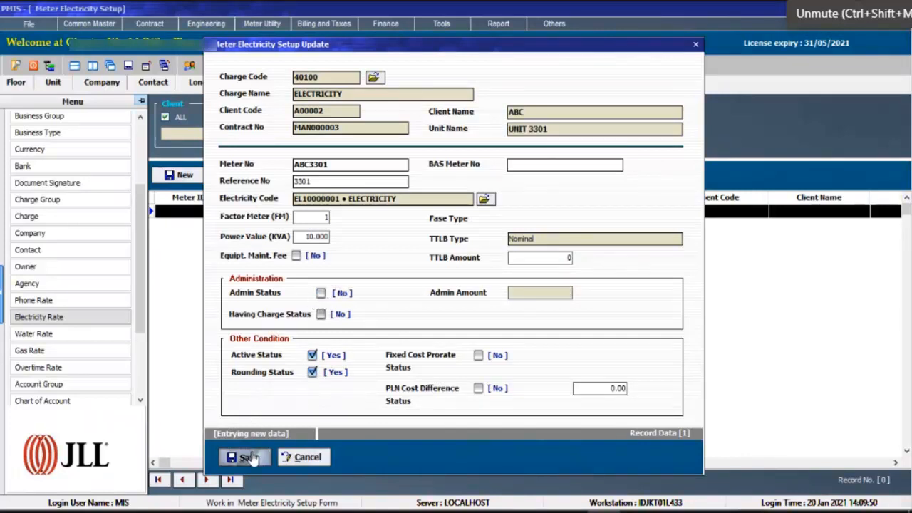
pyautogui.click(418, 295)
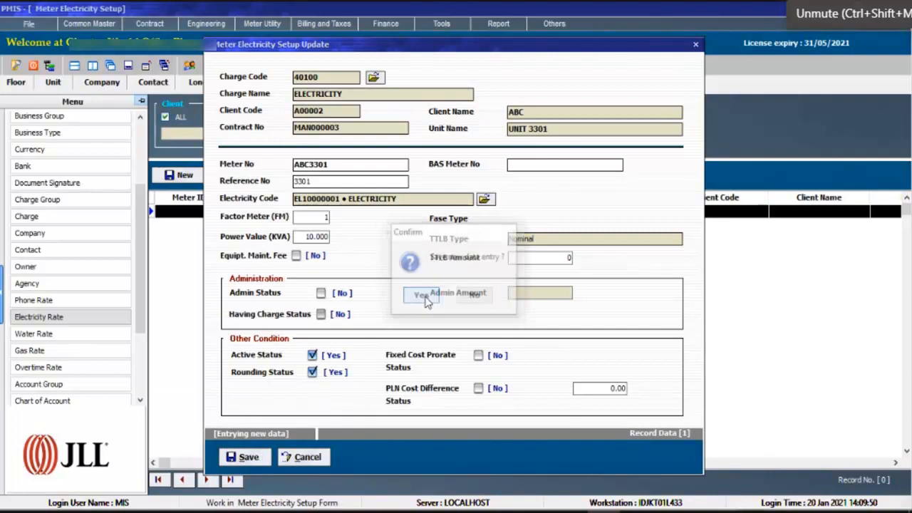
pyautogui.click(466, 298)
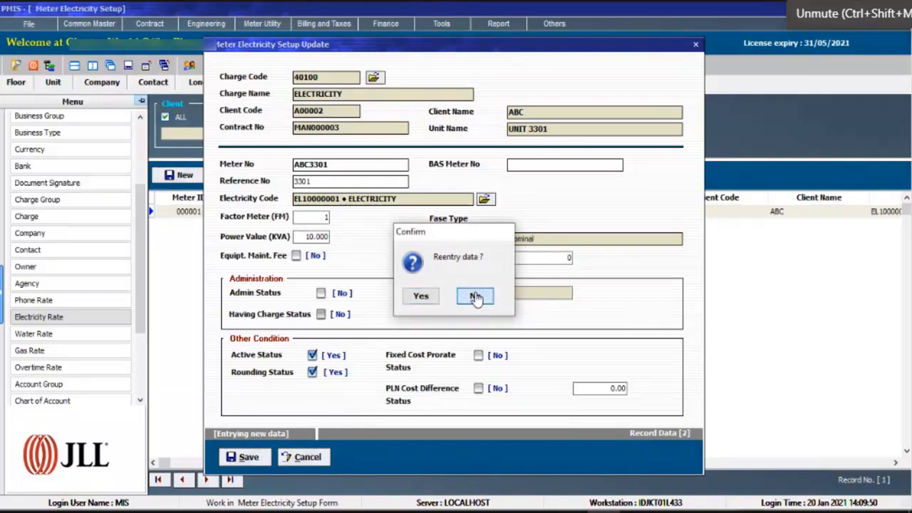
pyautogui.click(474, 296)
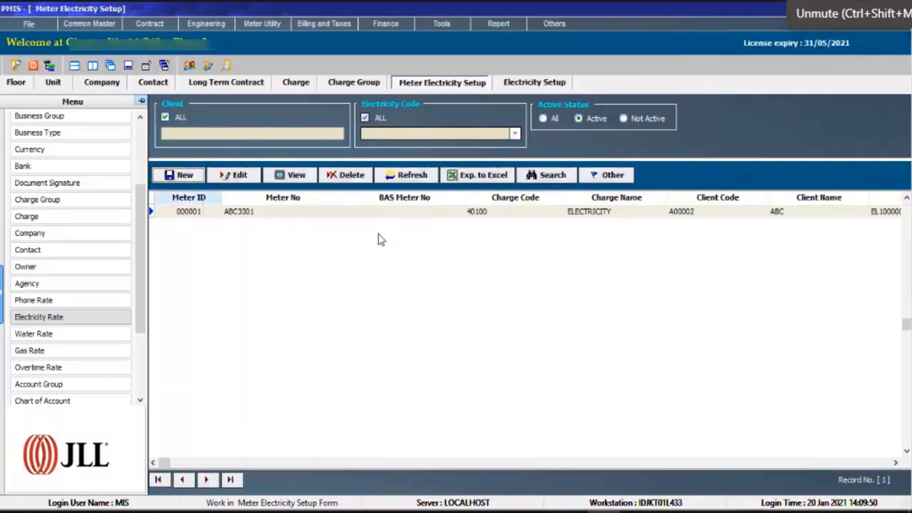
# Check the saved meter ABC3301 in the meter list against ABC's long term contract.
pyautogui.click(280, 217)
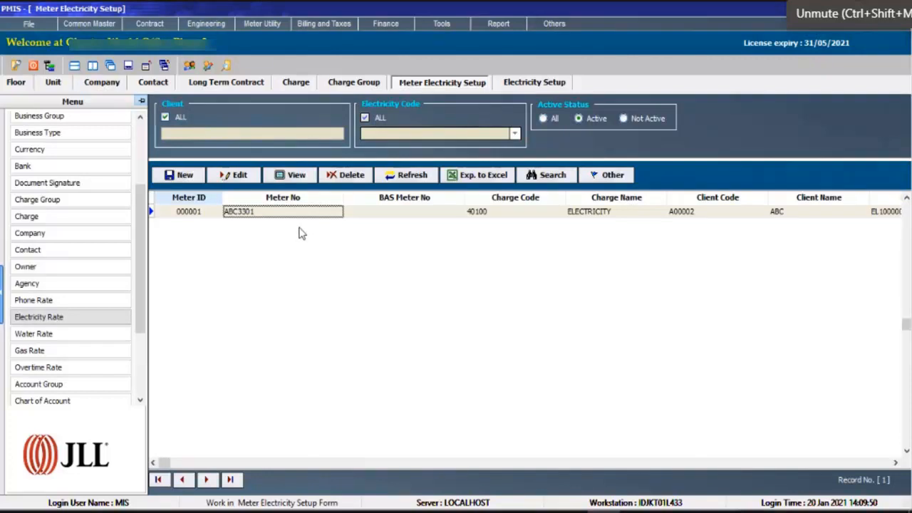
pyautogui.click(253, 85)
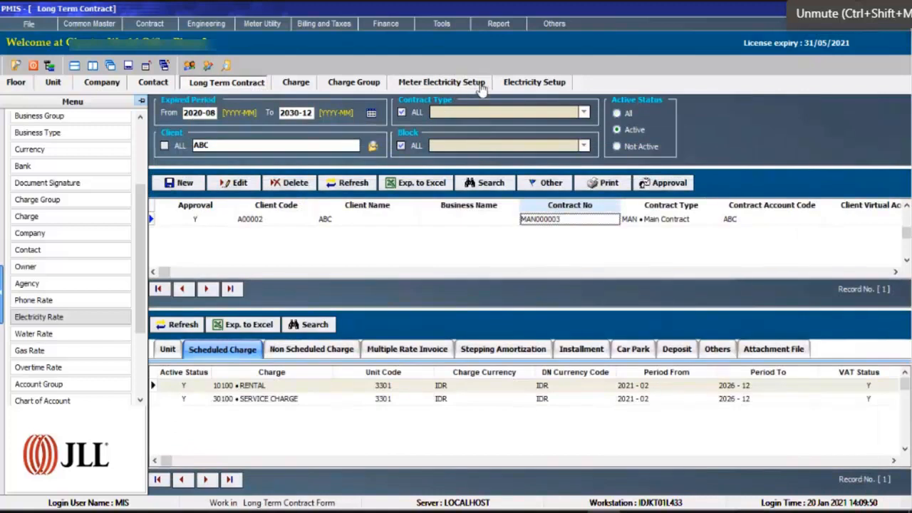
pyautogui.click(466, 84)
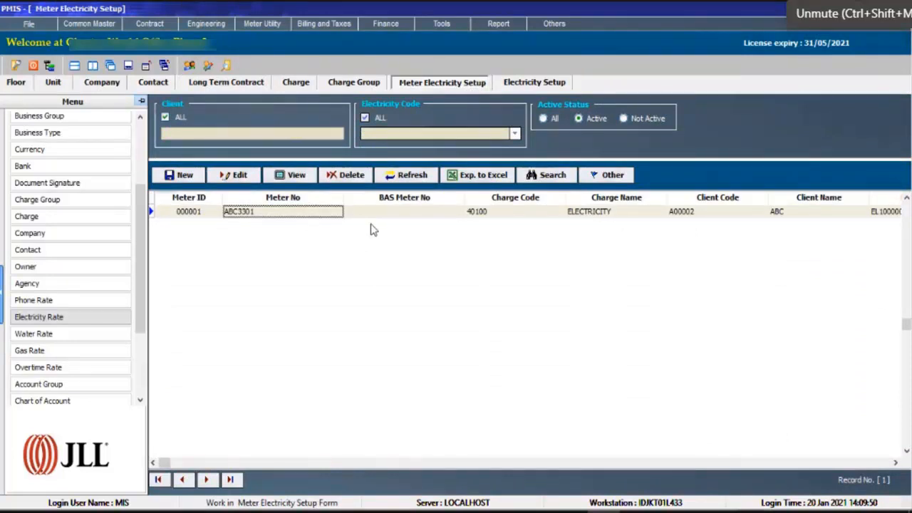
pyautogui.click(381, 212)
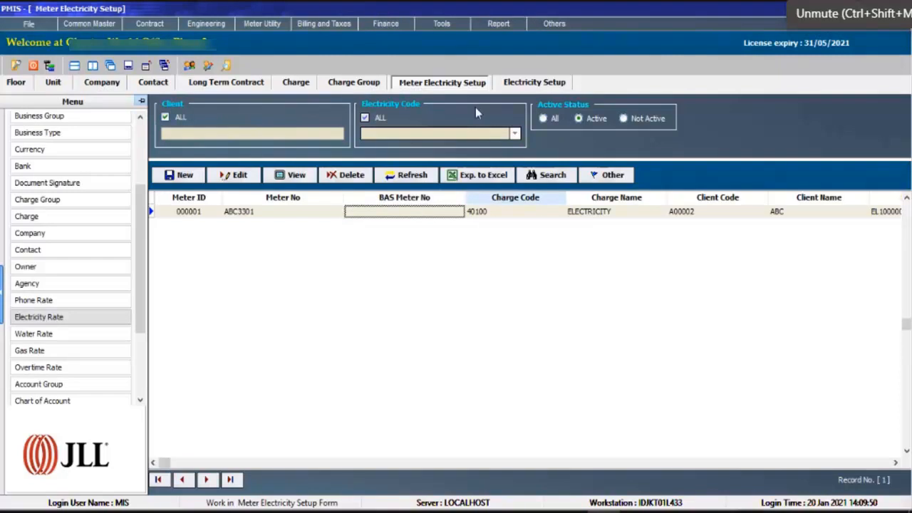
# Close the Electricity Setup form and return to Meter Electricity Setup.
pyautogui.click(535, 84)
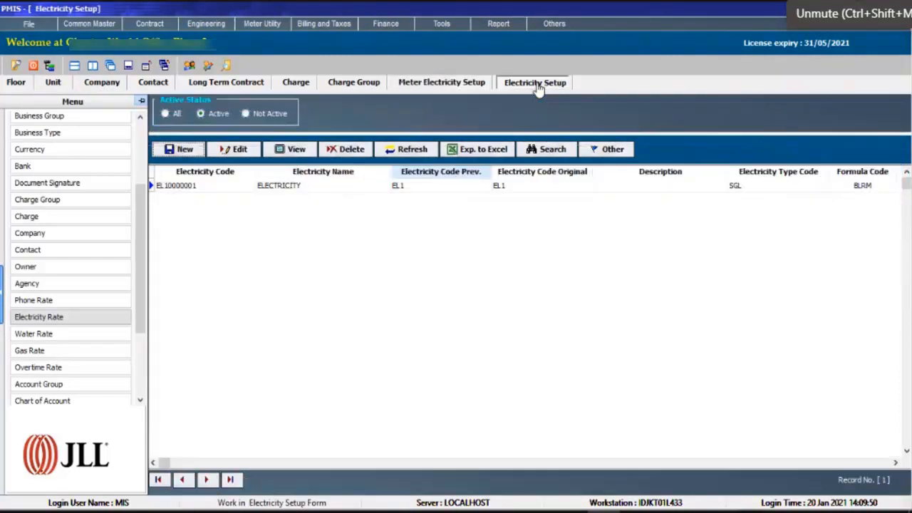
pyautogui.rightClick(545, 88)
pyautogui.click(570, 92)
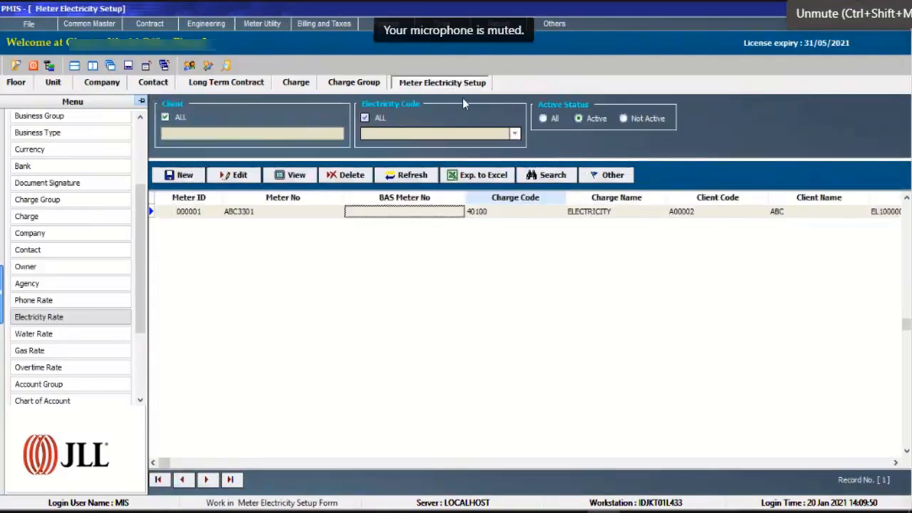
# Open Meter Water Setup and start a new water rate record with code WTR1 and name WATER.
pyautogui.click(207, 25)
pyautogui.click(220, 54)
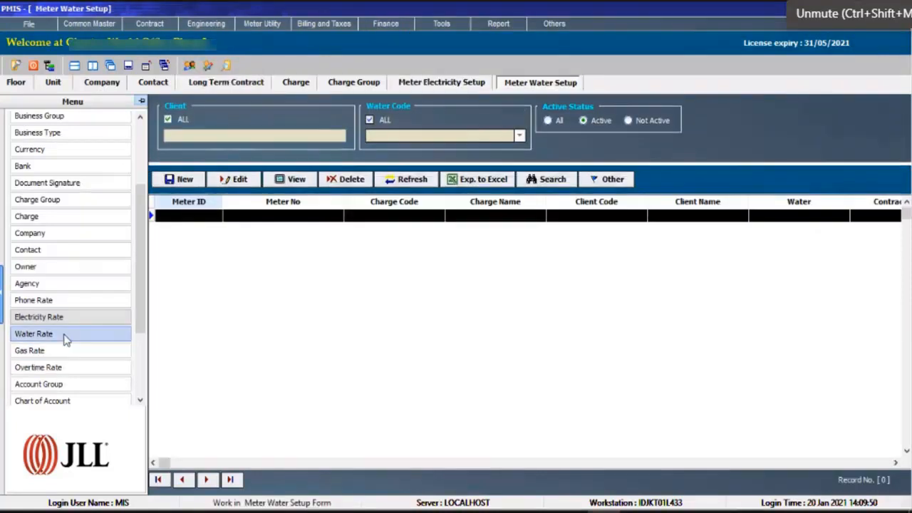
pyautogui.click(63, 334)
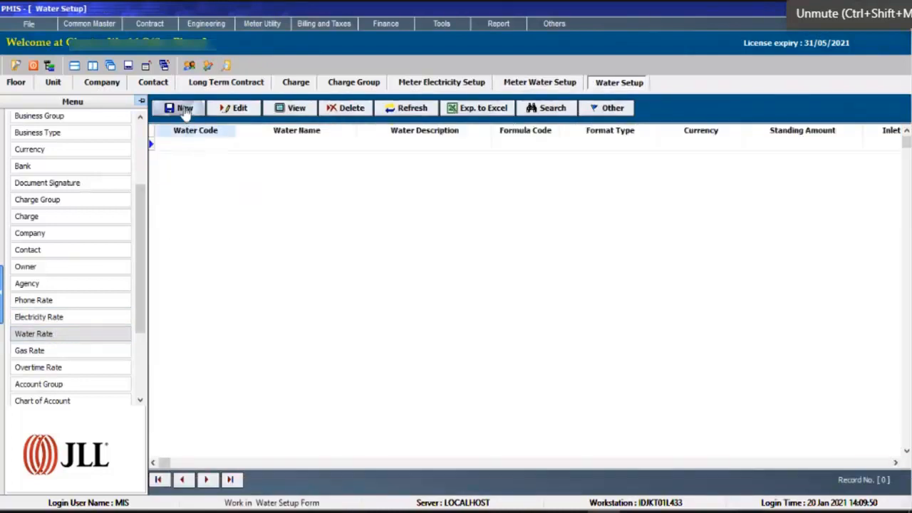
pyautogui.click(180, 109)
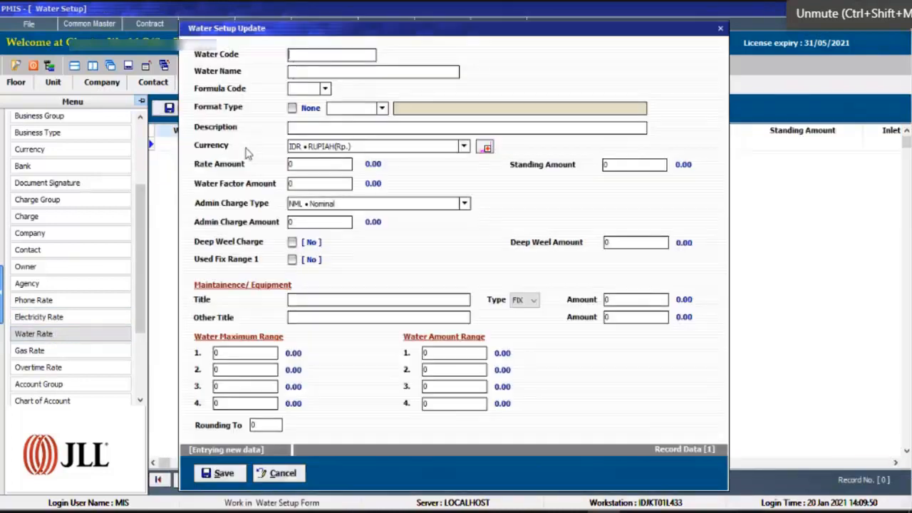
pyautogui.write('WTR')
pyautogui.write('WATER')
pyautogui.press('Tab')
# Give water rate WTR1 formula code W01, format type None and a rate amount of 5000.
pyautogui.click(325, 88)
pyautogui.click(310, 100)
pyautogui.click(293, 108)
pyautogui.press('Tab')
pyautogui.write('5000')
pyautogui.press('Tab')
# Save water rate WTR1 and decline entering another record.
pyautogui.click(219, 473)
pyautogui.click(431, 296)
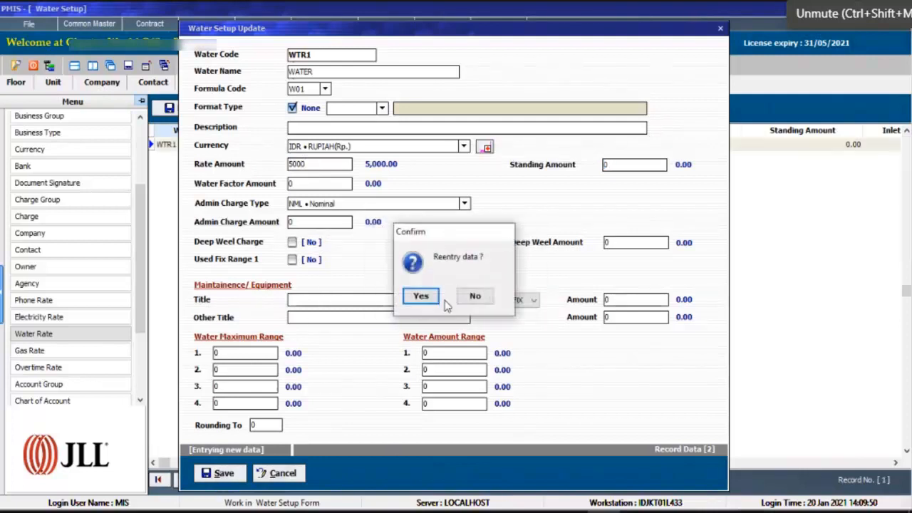
pyautogui.click(469, 297)
pyautogui.click(260, 25)
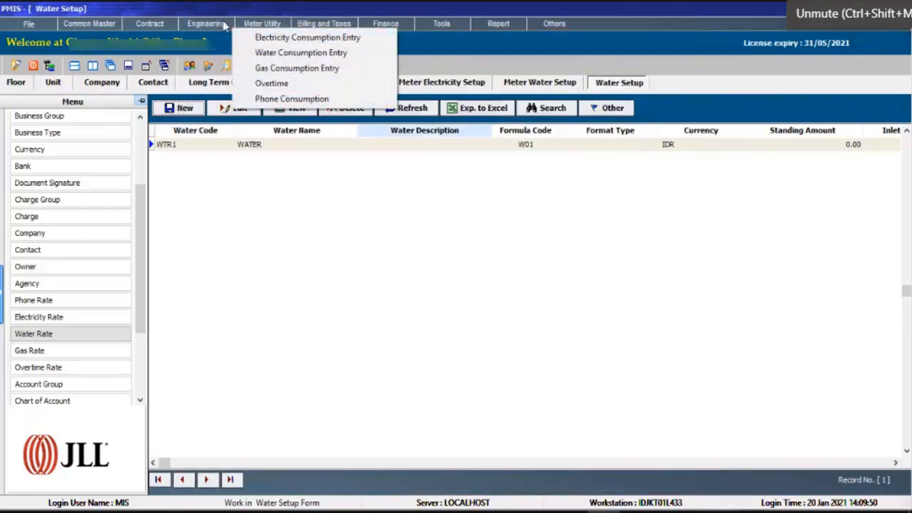
pyautogui.click(236, 52)
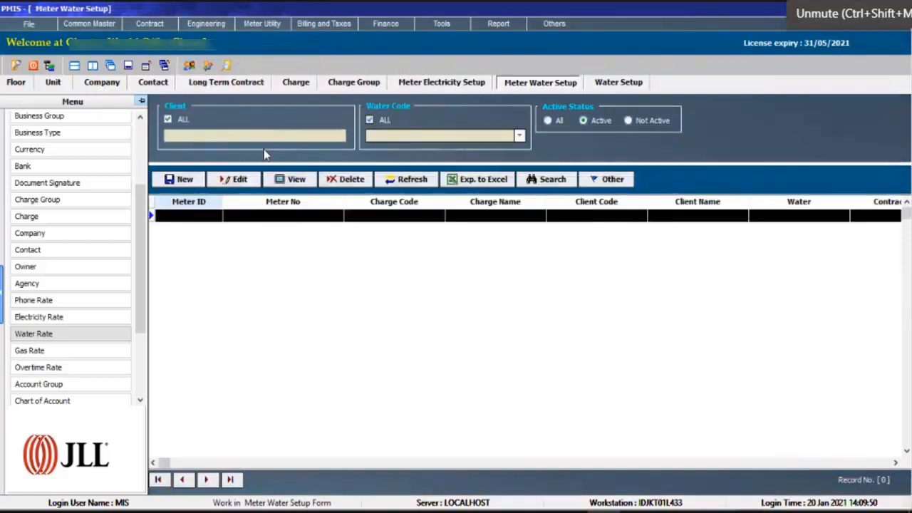
pyautogui.click(180, 179)
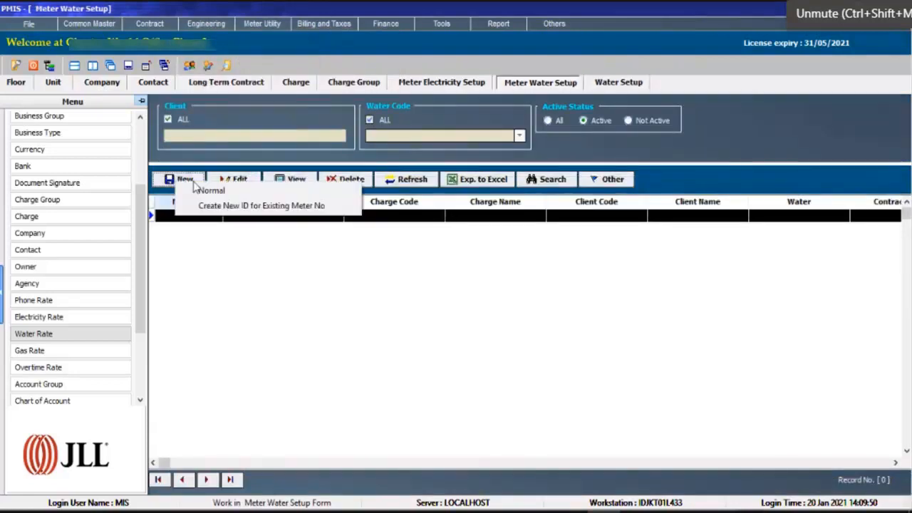
pyautogui.click(278, 192)
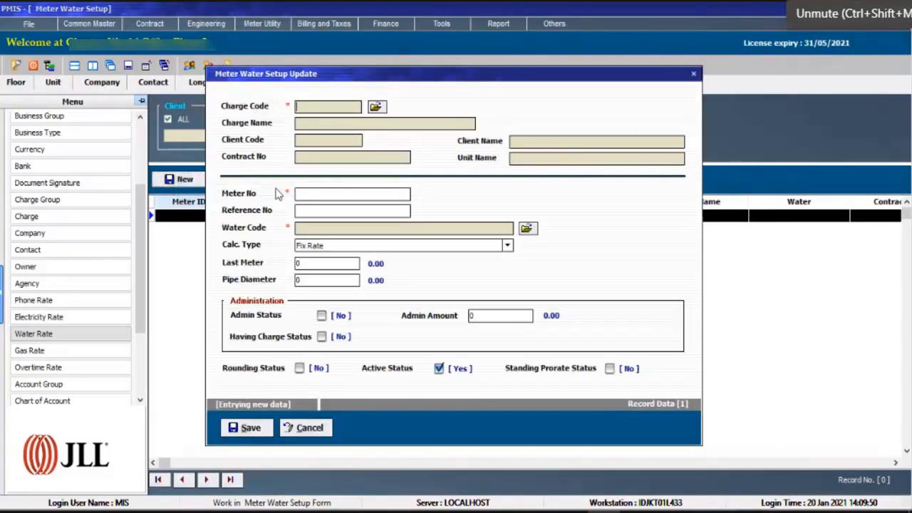
pyautogui.click(375, 106)
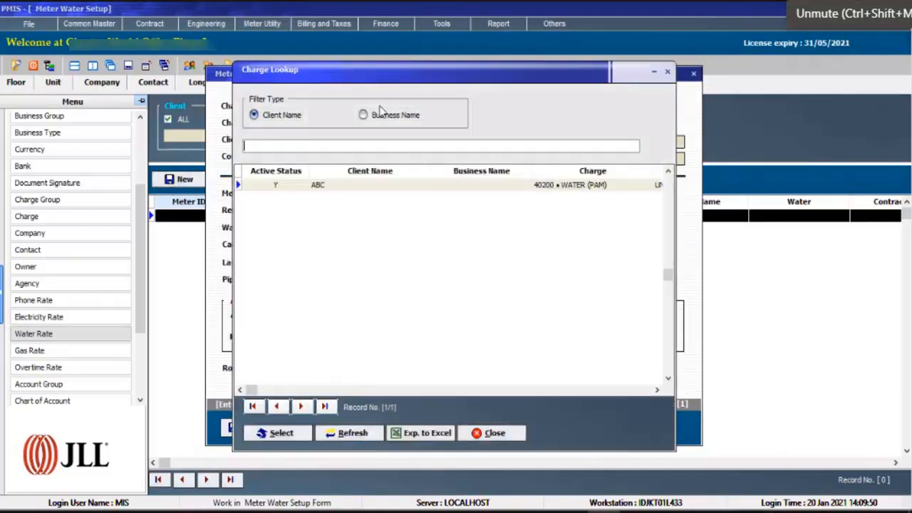
pyautogui.doubleClick(316, 190)
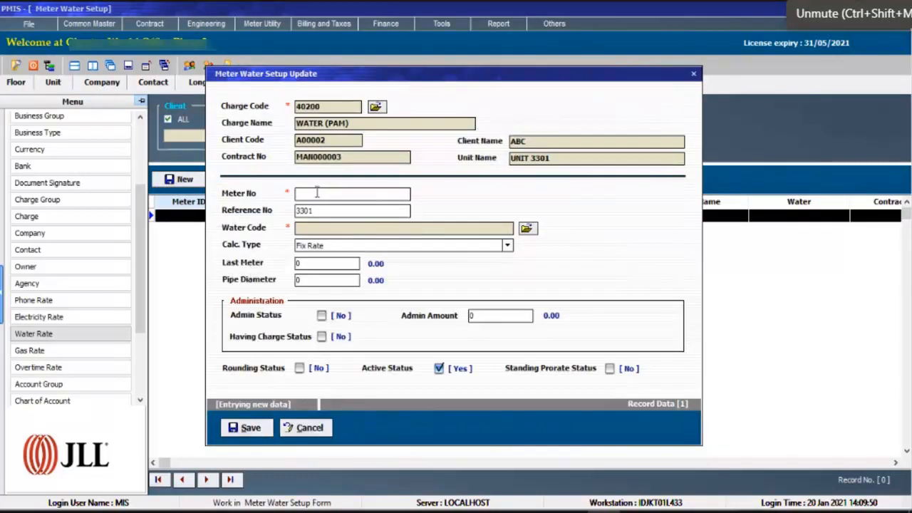
pyautogui.click(310, 427)
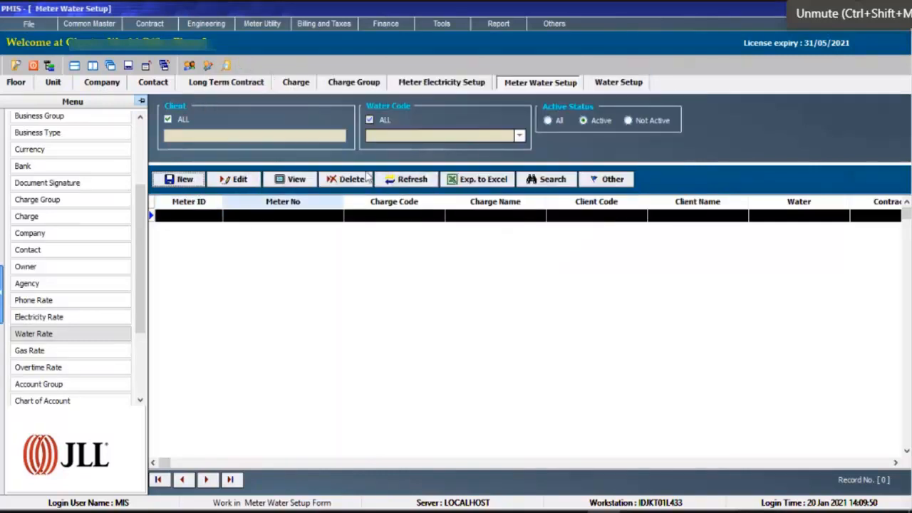
# Review the ELECTRICITY and WATER (PAM) entries among the non scheduled charges of ABC's long term contract.
pyautogui.click(242, 84)
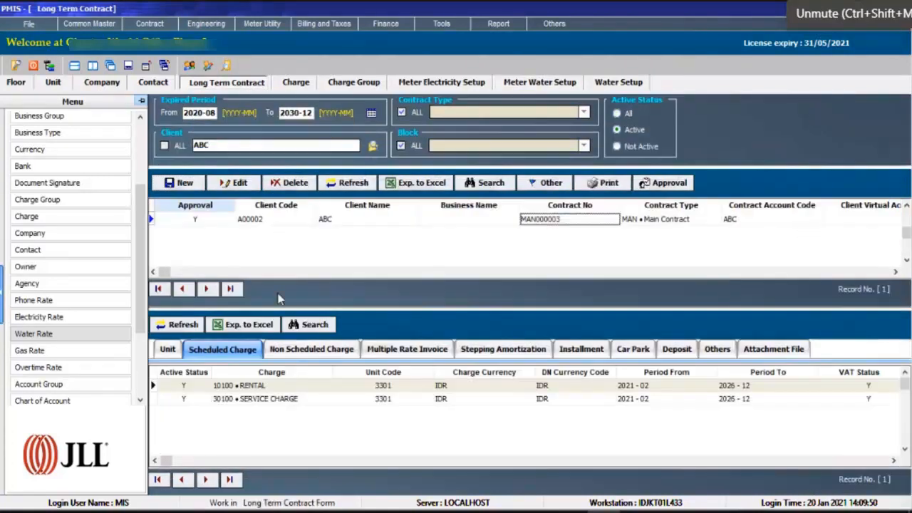
pyautogui.click(336, 353)
pyautogui.click(284, 401)
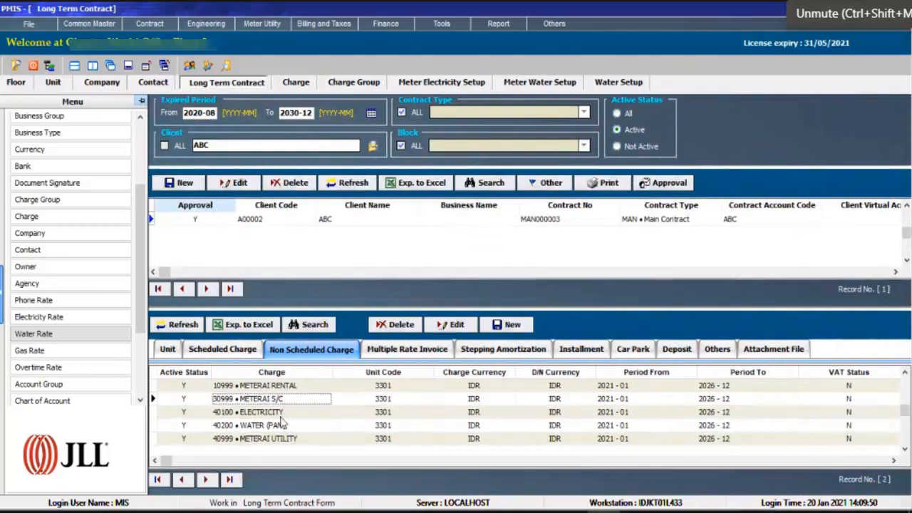
pyautogui.click(284, 413)
pyautogui.click(281, 426)
pyautogui.click(284, 412)
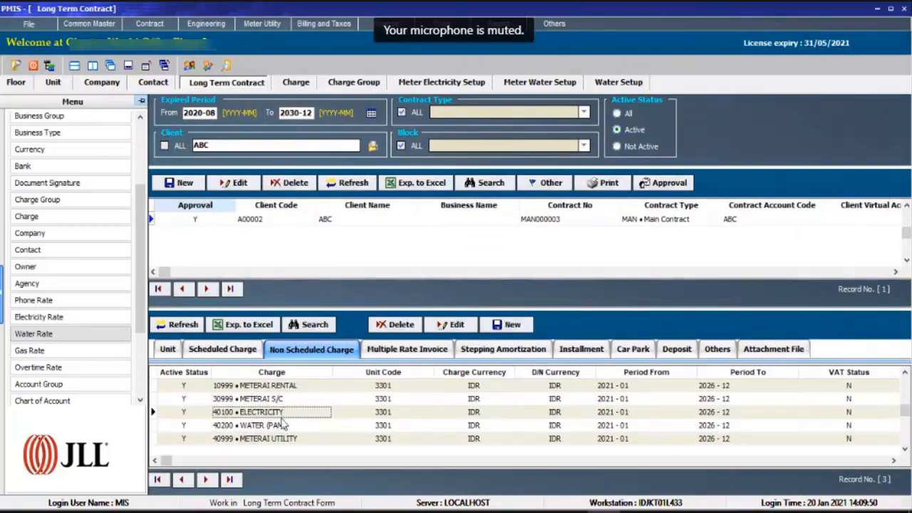
pyautogui.click(289, 425)
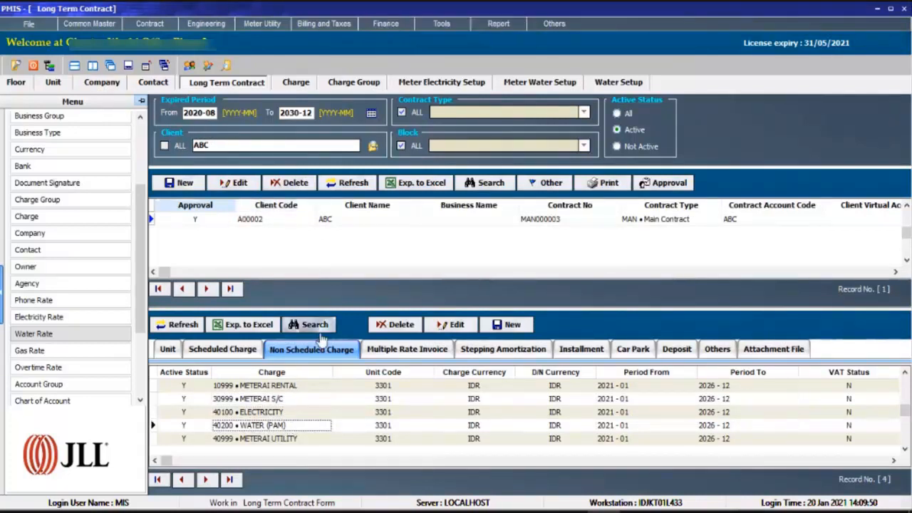
# List the long term contracts of all clients and compare their non scheduled charges.
pyautogui.click(164, 146)
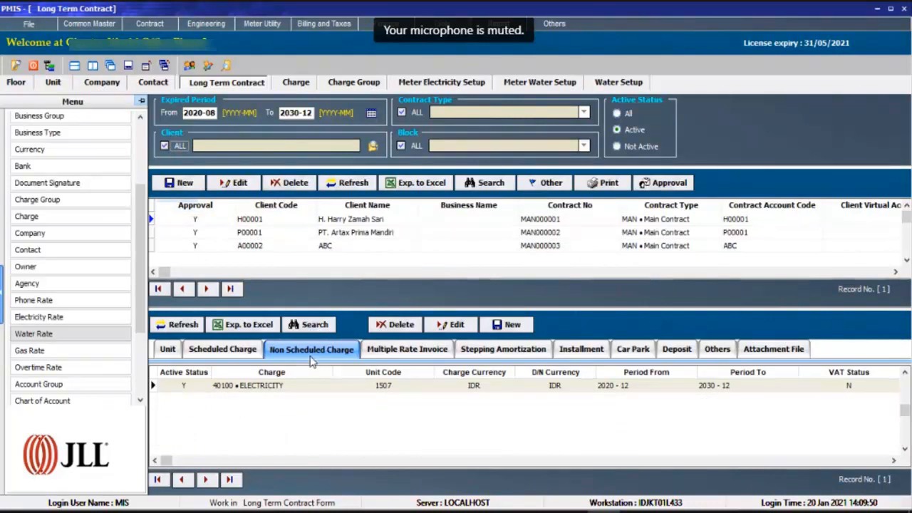
pyautogui.click(258, 234)
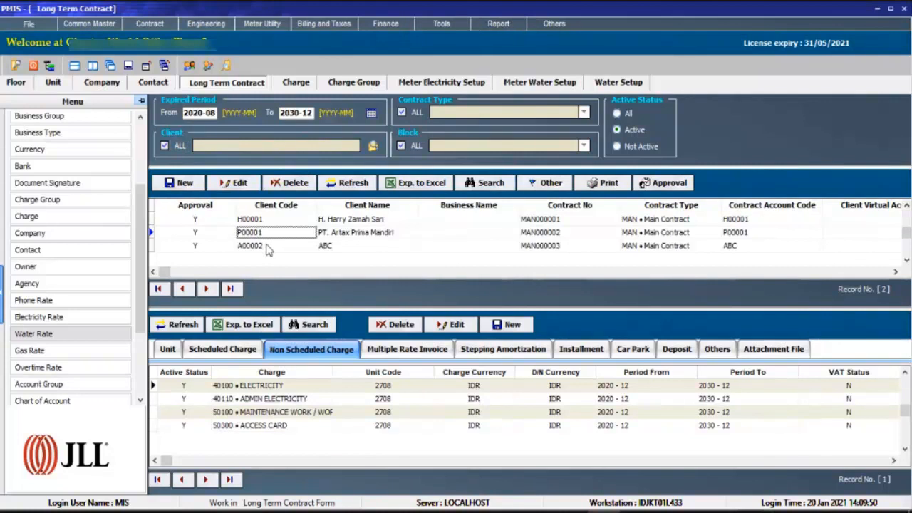
pyautogui.click(268, 246)
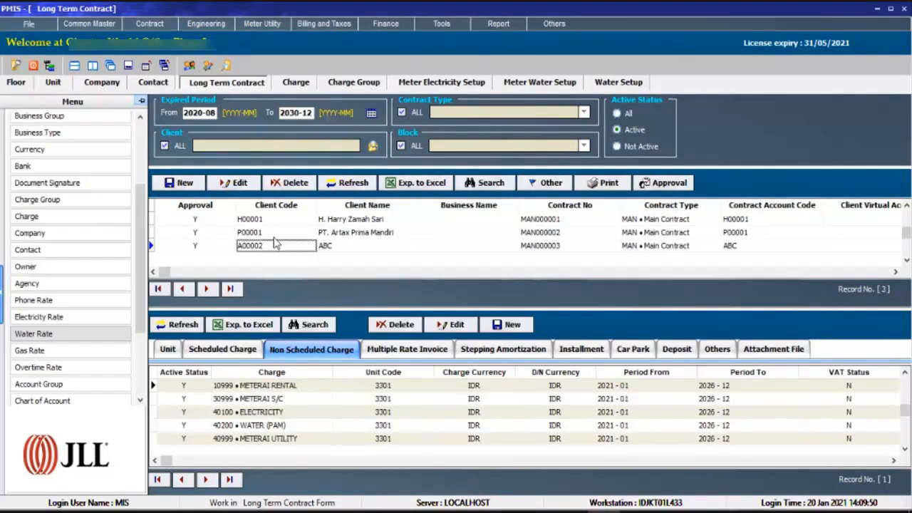
pyautogui.click(279, 234)
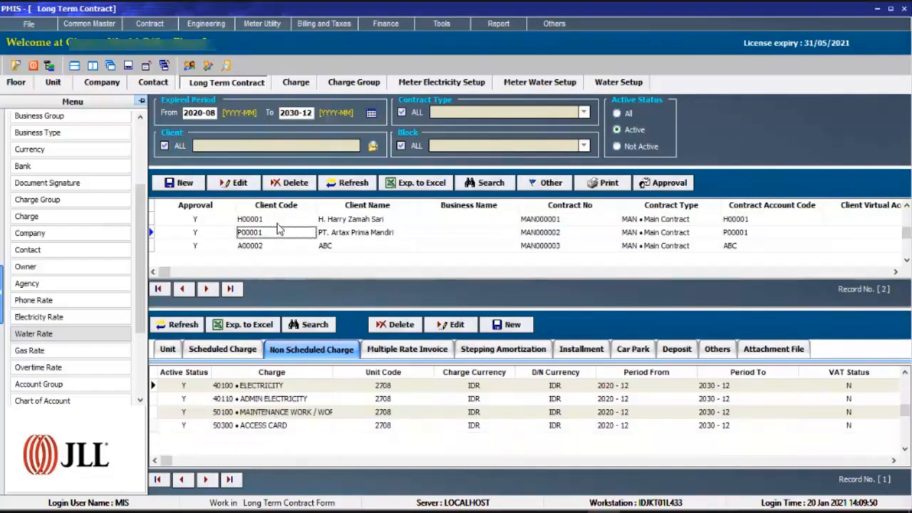
# Compare the ELECTRICITY entries among the non scheduled charges of the contracts for units 2708 and 1507.
pyautogui.click(278, 221)
pyautogui.click(280, 234)
pyautogui.click(241, 386)
pyautogui.click(289, 220)
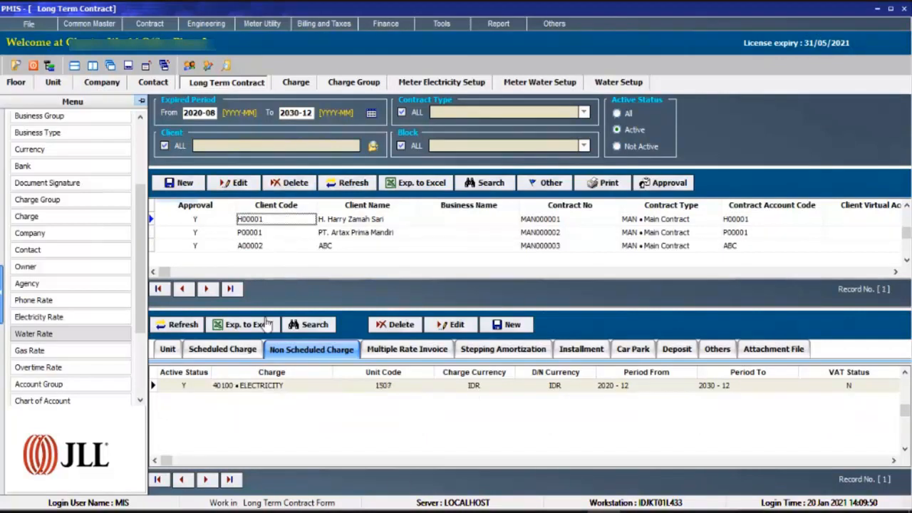
pyautogui.click(255, 389)
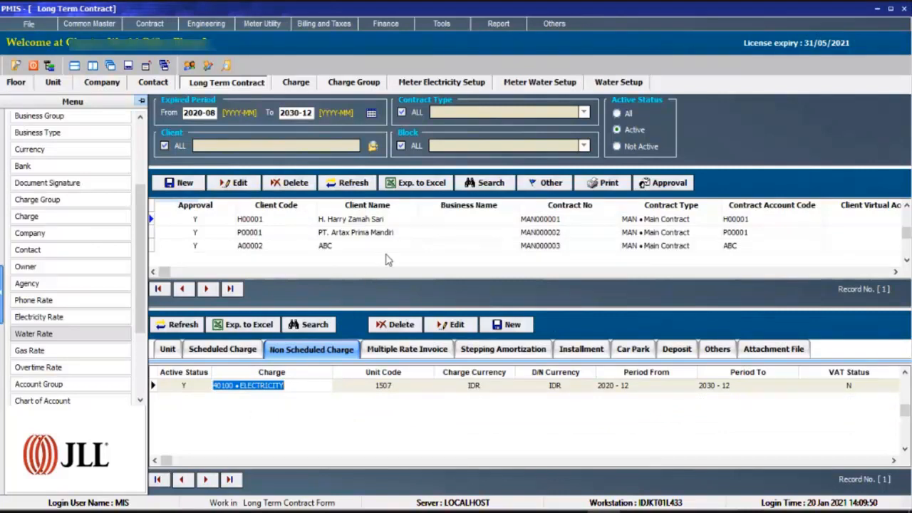
# Start a normal new water meter record for ABC's WATER (PAM) charge on unit 3301.
pyautogui.click(618, 82)
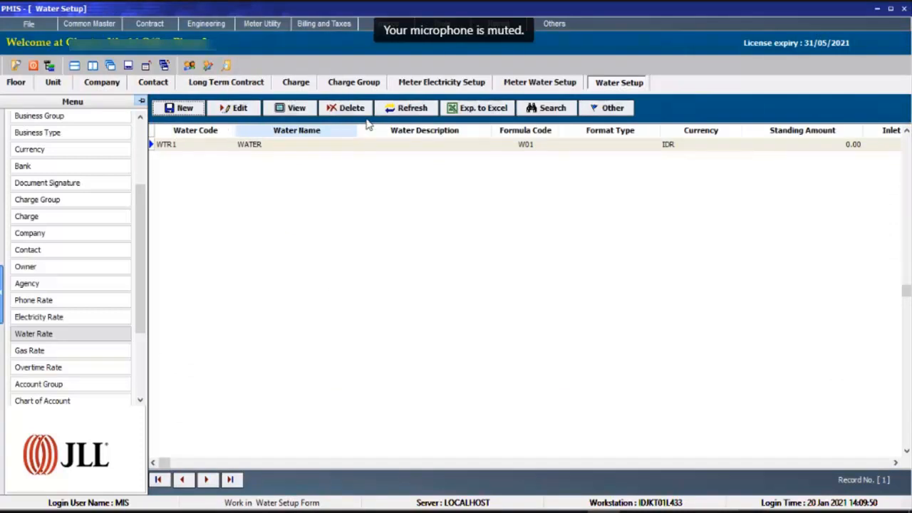
pyautogui.click(548, 85)
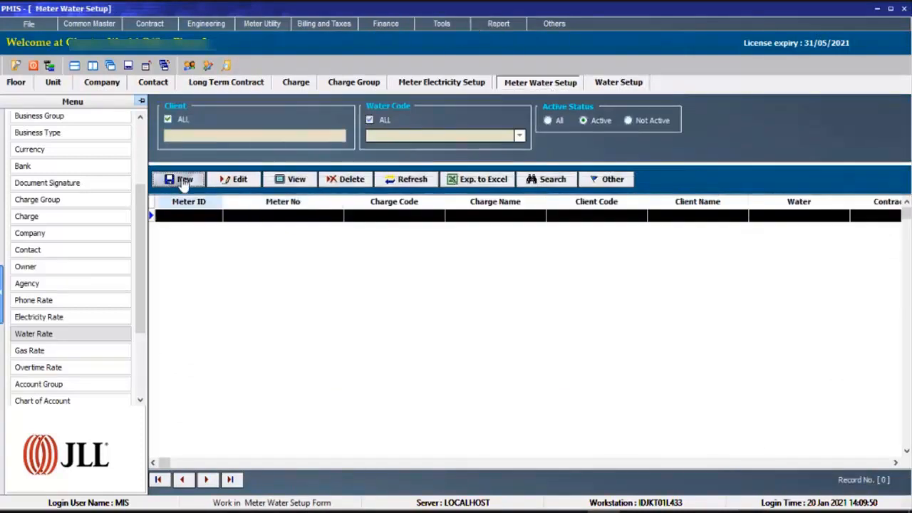
pyautogui.click(185, 181)
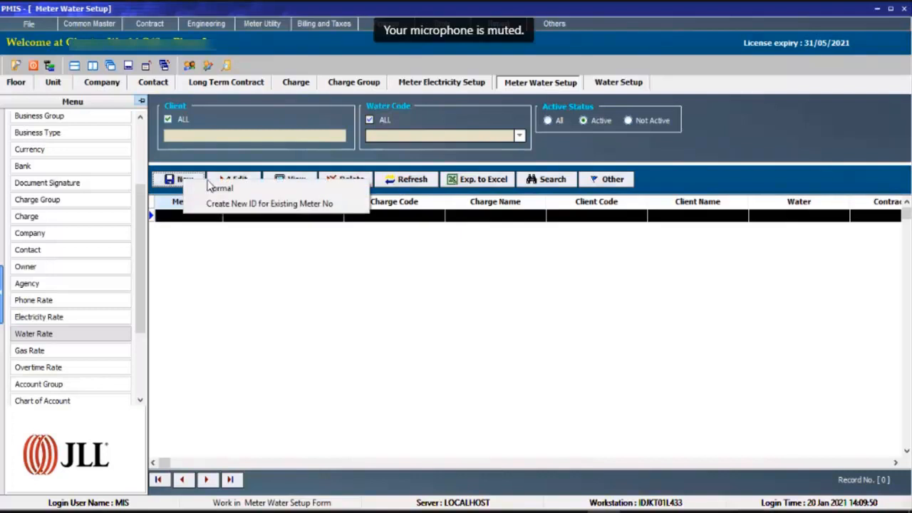
pyautogui.click(318, 188)
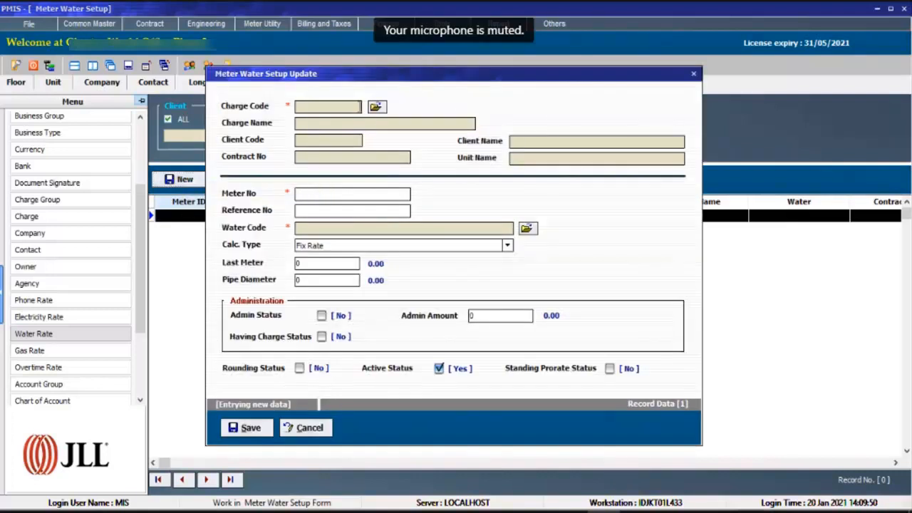
pyautogui.click(375, 106)
pyautogui.click(388, 189)
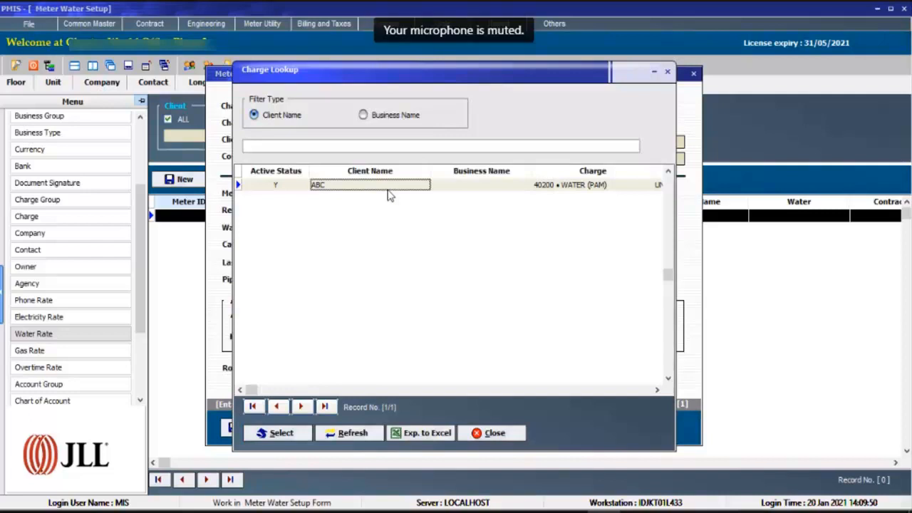
pyautogui.doubleClick(388, 190)
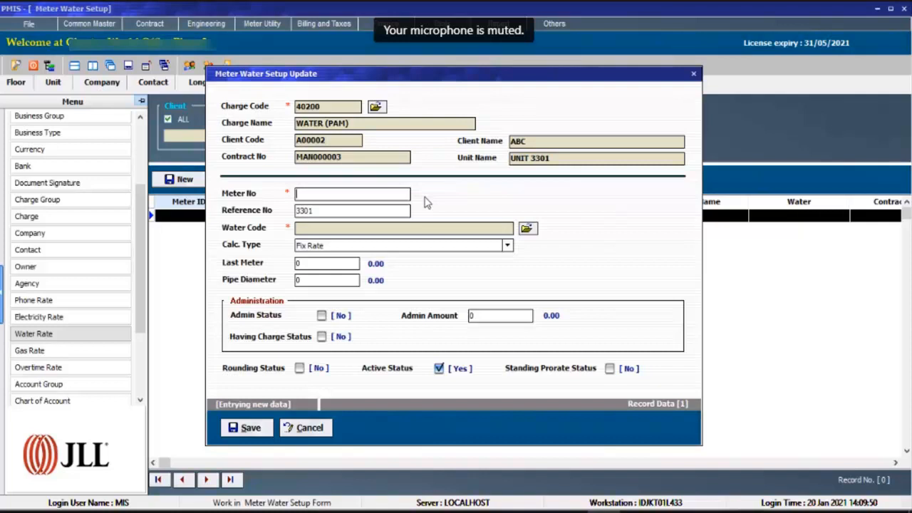
# Give the water meter number ABC3301 and water code WTR1, enable its rounding status, and save the record.
pyautogui.write('ABC3301')
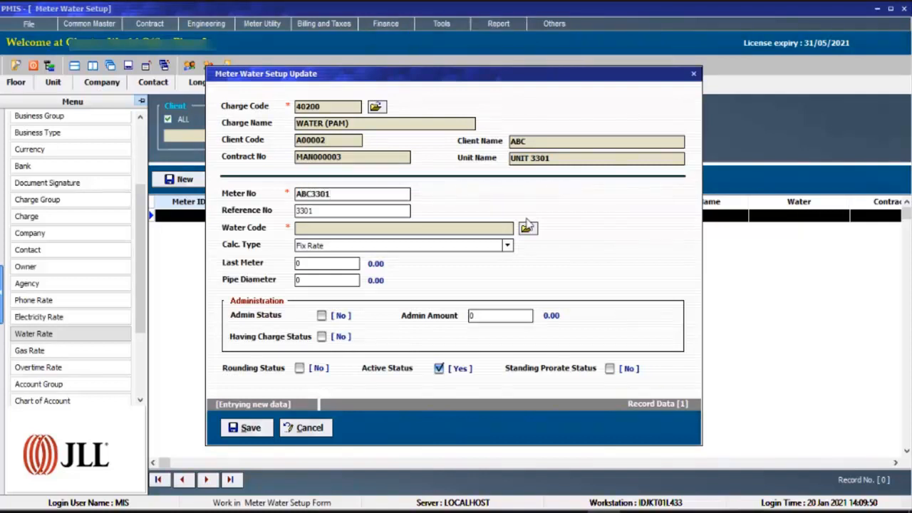
pyautogui.click(526, 225)
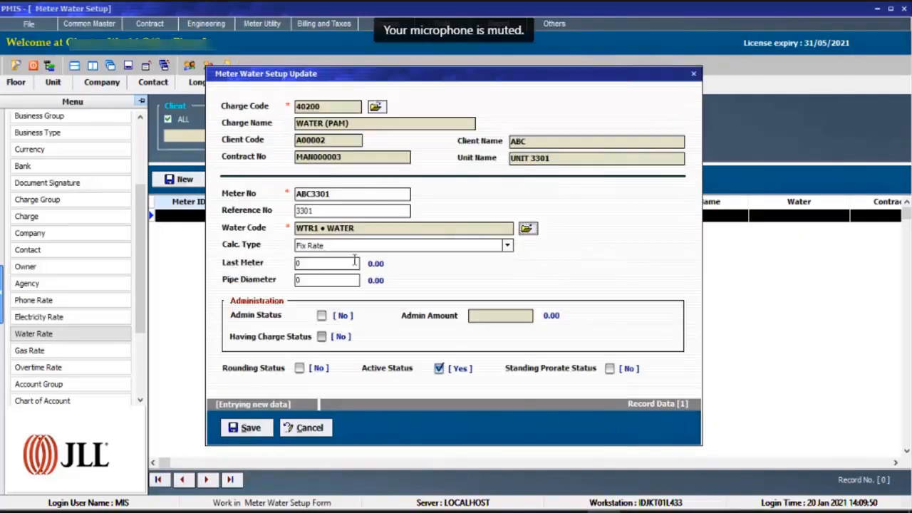
pyautogui.click(299, 368)
pyautogui.click(246, 428)
pyautogui.click(417, 295)
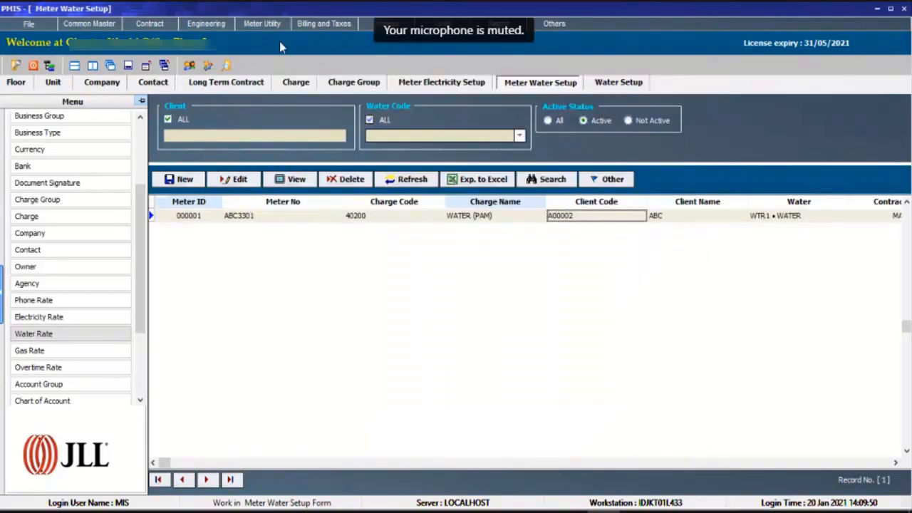
# Open the electricity consumption records and set the period filter from 2021-03 to 2021-03.
pyautogui.click(218, 25)
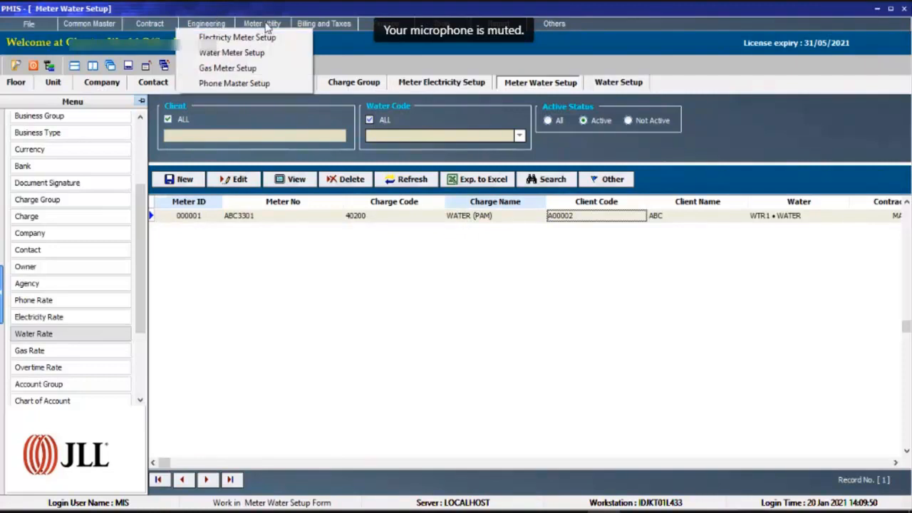
pyautogui.moveTo(265, 26)
pyautogui.click(303, 37)
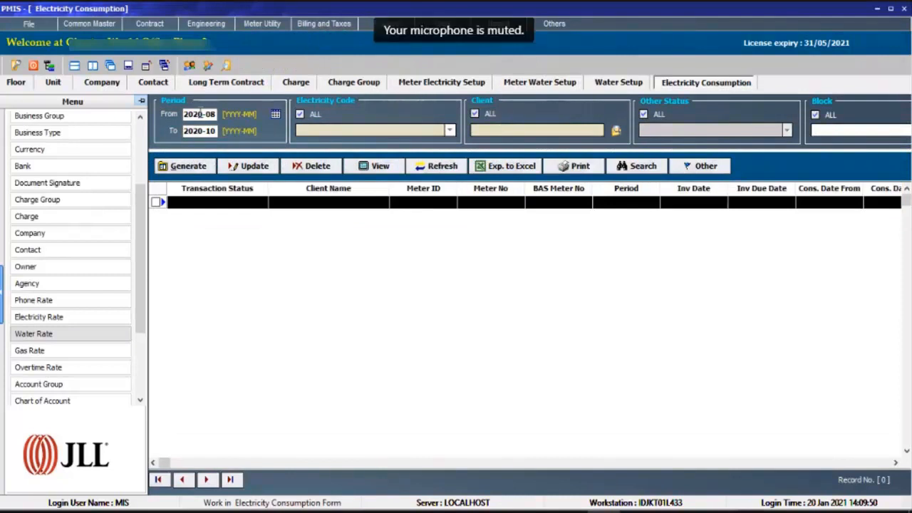
pyautogui.moveTo(197, 114); pyautogui.dragTo(216, 114)
pyautogui.write('1')
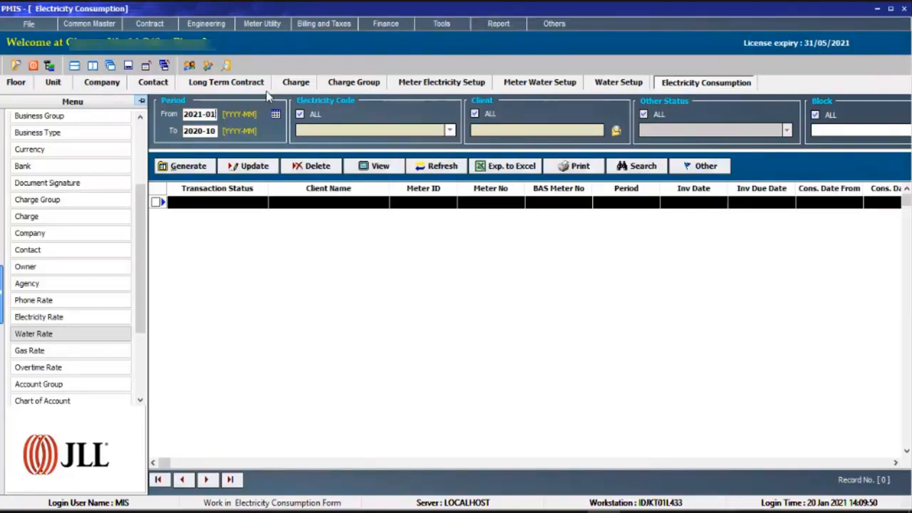
pyautogui.press('Tab')
pyautogui.write('2021-0')
pyautogui.hotkey('shift', 'Tab')
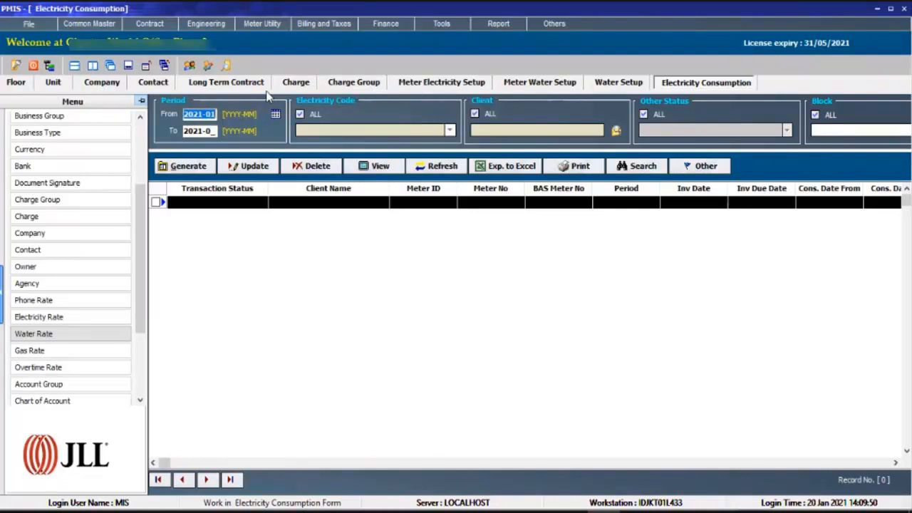
pyautogui.press('Right')
pyautogui.write('3')
pyautogui.press('Tab')
pyautogui.press('Right')
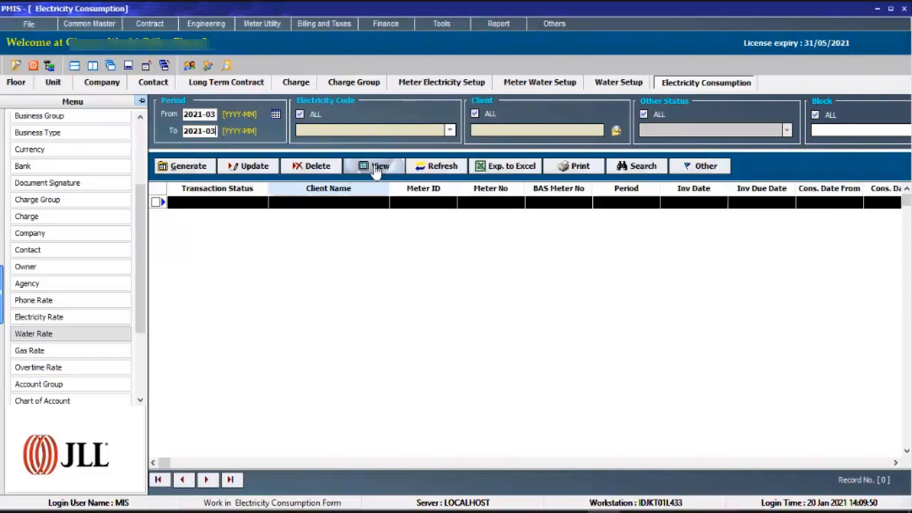
# Start a normal monthly electricity consumption generation with invoice date 01/03/2021.
pyautogui.click(198, 168)
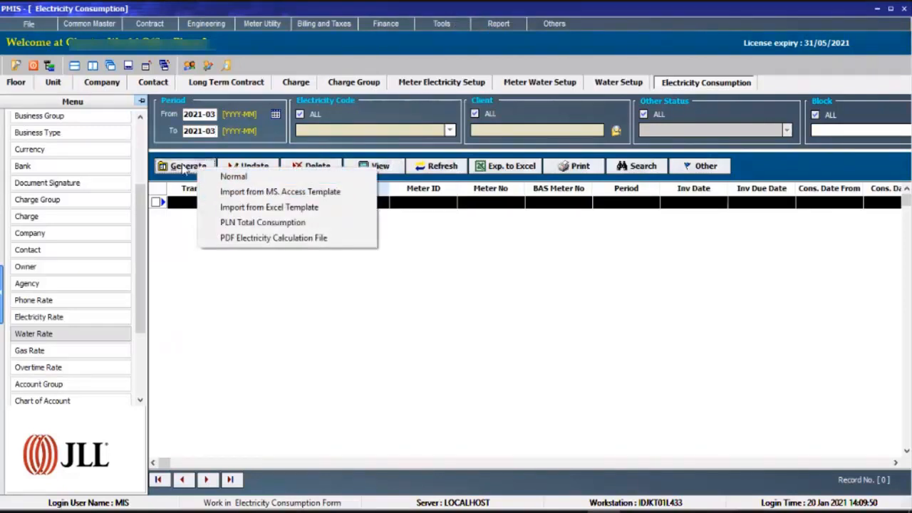
pyautogui.click(239, 182)
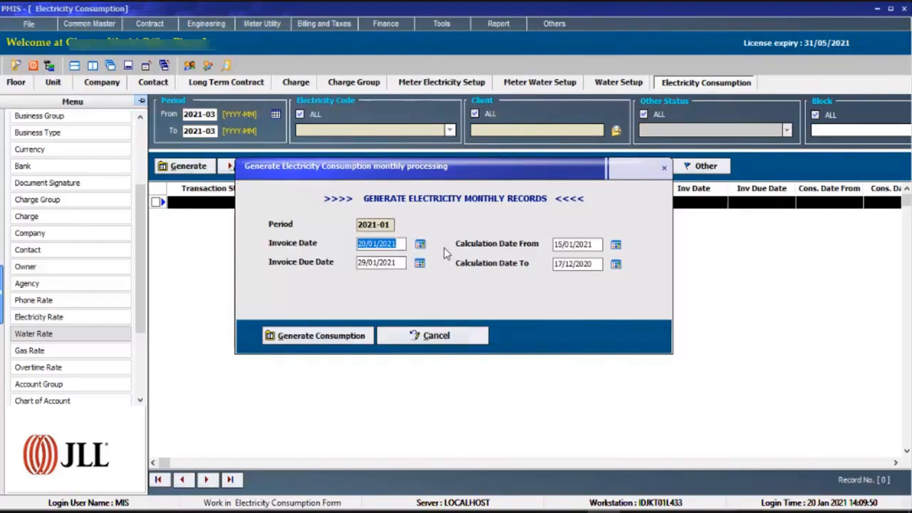
pyautogui.press('BackSpace')
pyautogui.write('01/')
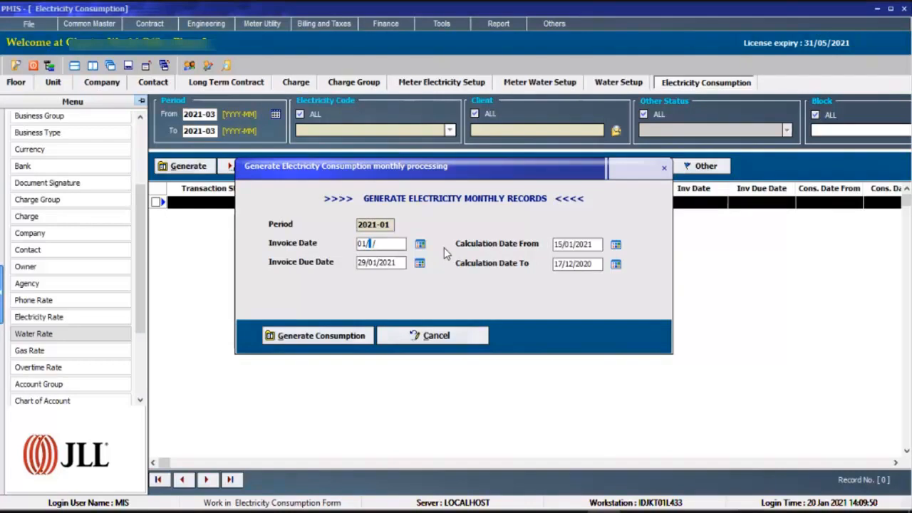
pyautogui.write('03/2021')
pyautogui.press('Tab')
# Set the calculation dates from 01/02/2021 to 28/02/2021 and generate the electricity consumption.
pyautogui.press('Tab')
pyautogui.write('01022021')
pyautogui.press('Tab')
pyautogui.write('28022021')
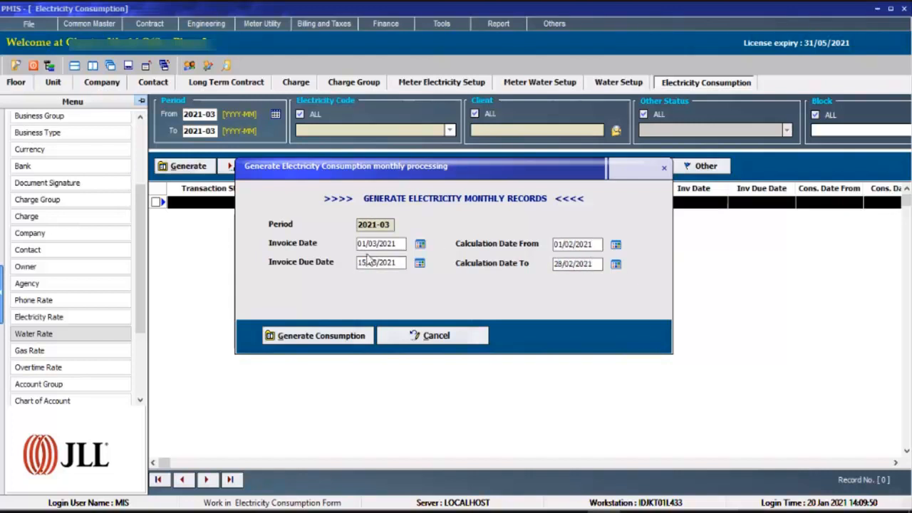
pyautogui.press('Return')
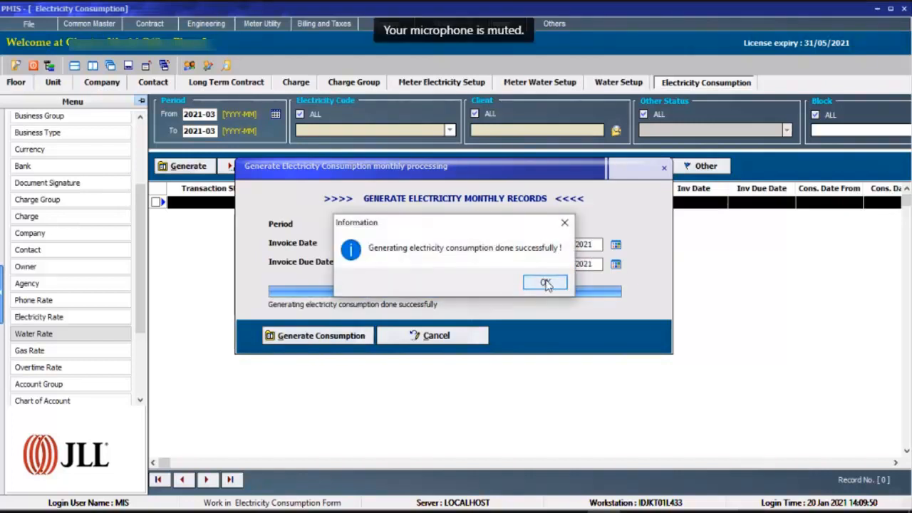
pyautogui.click(546, 282)
pyautogui.click(307, 209)
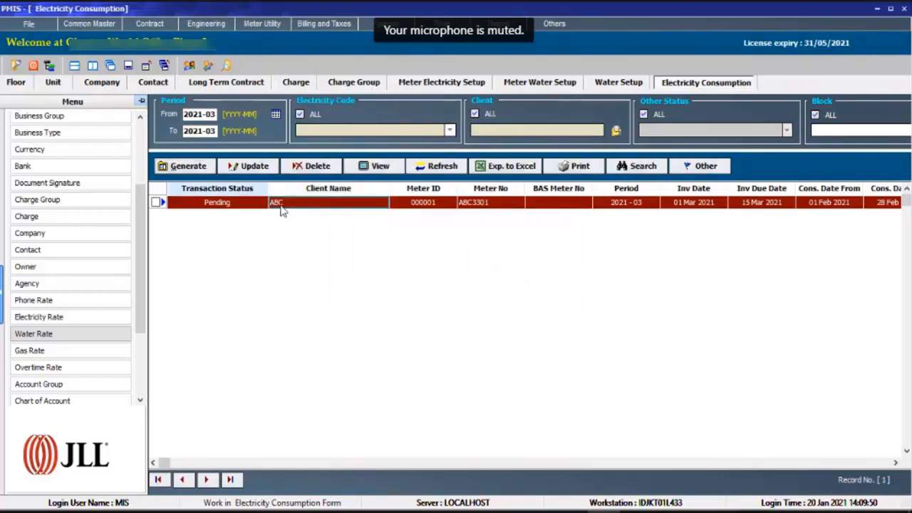
# Update ABC's pending electricity consumption record with a meter end reading of 100 and save it.
pyautogui.click(242, 205)
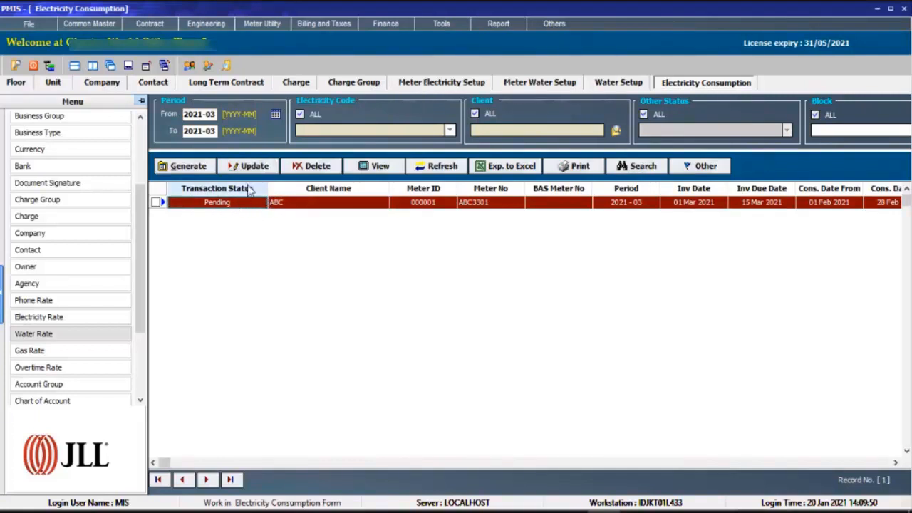
pyautogui.click(249, 166)
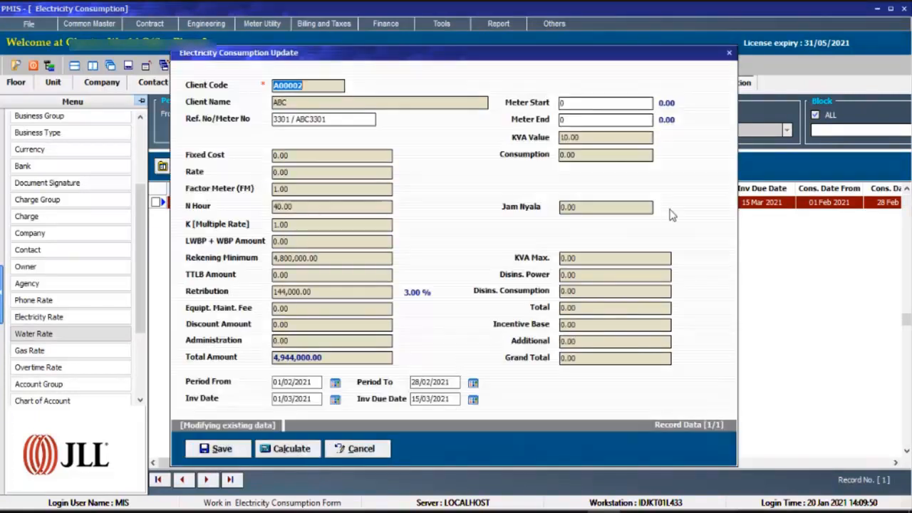
pyautogui.click(563, 103)
pyautogui.click(569, 120)
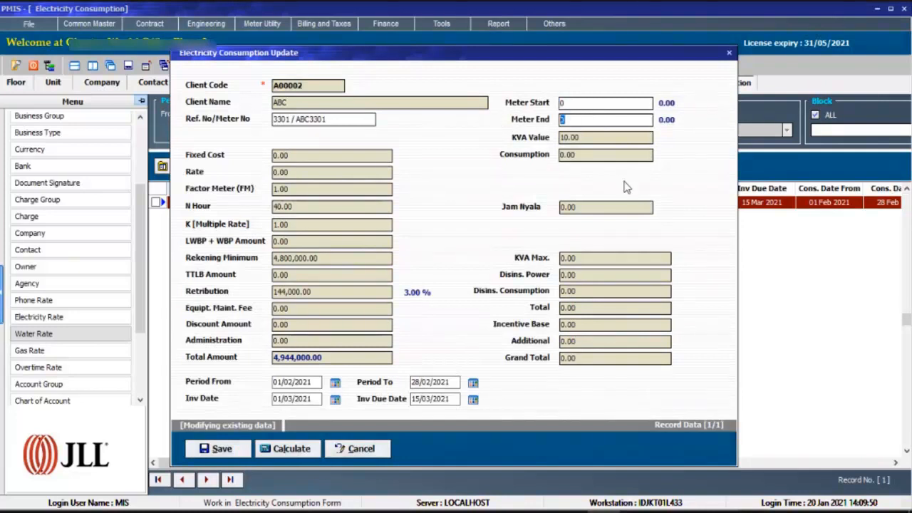
pyautogui.write('100')
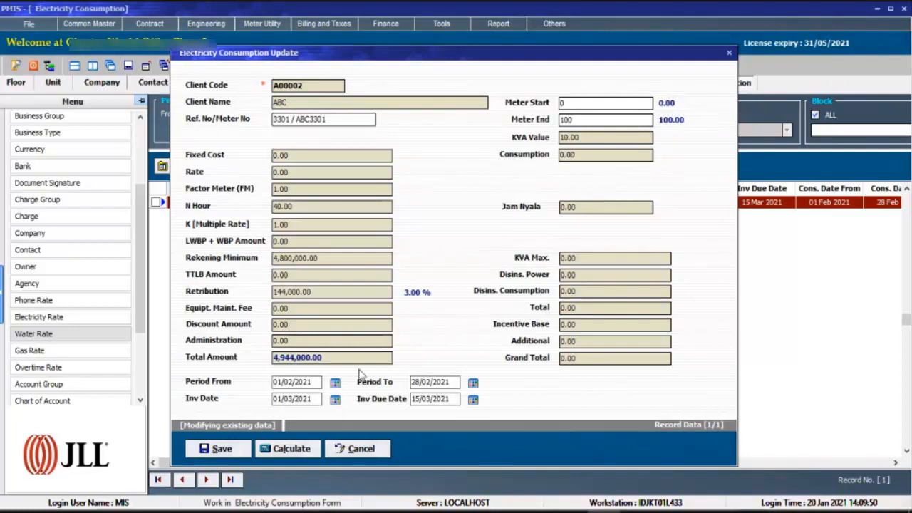
pyautogui.click(214, 449)
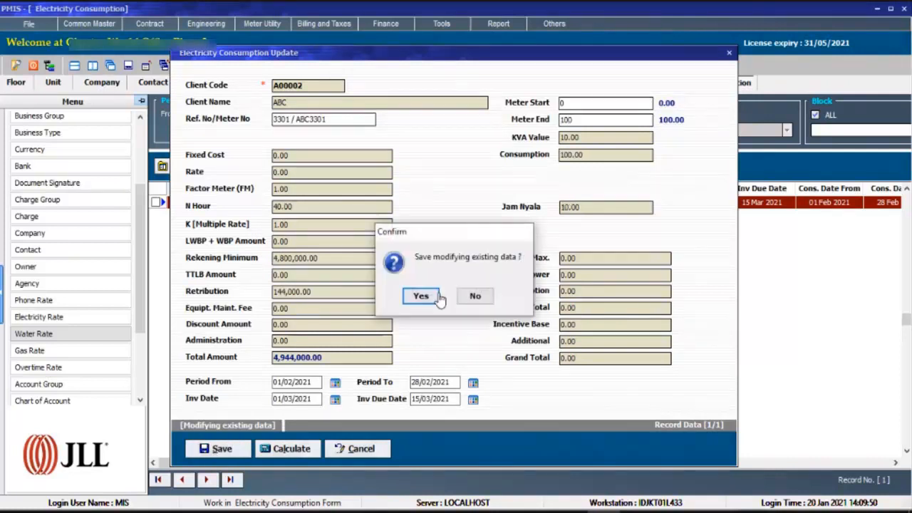
pyautogui.click(426, 296)
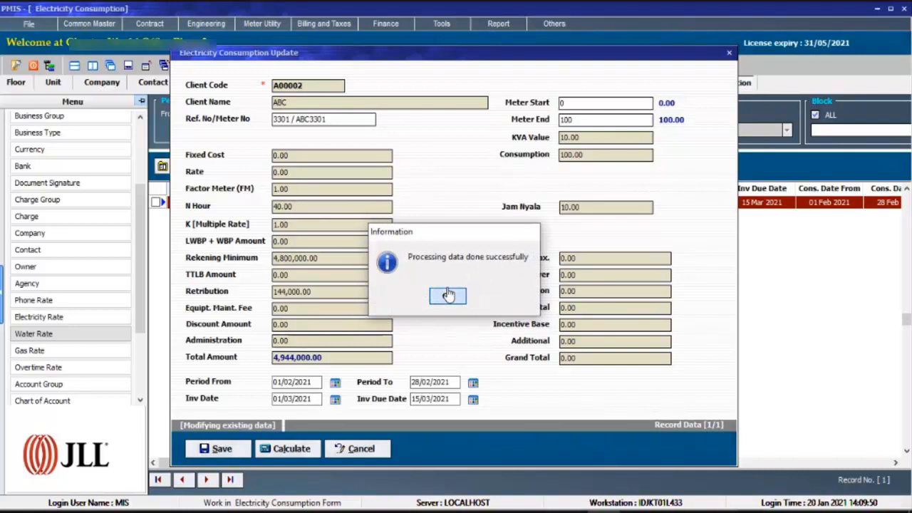
pyautogui.click(443, 295)
# Check the transaction status, client name and meter ID of ABC's updated electricity consumption record.
pyautogui.click(242, 205)
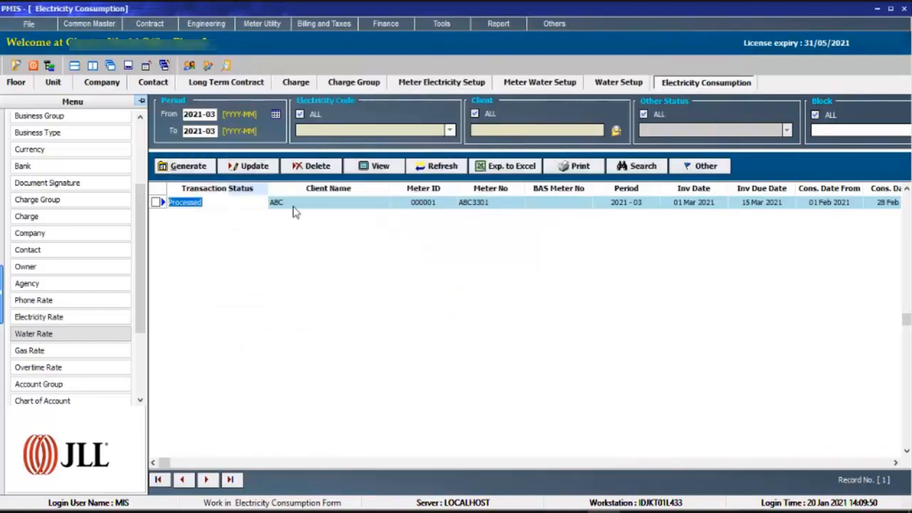
pyautogui.click(282, 212)
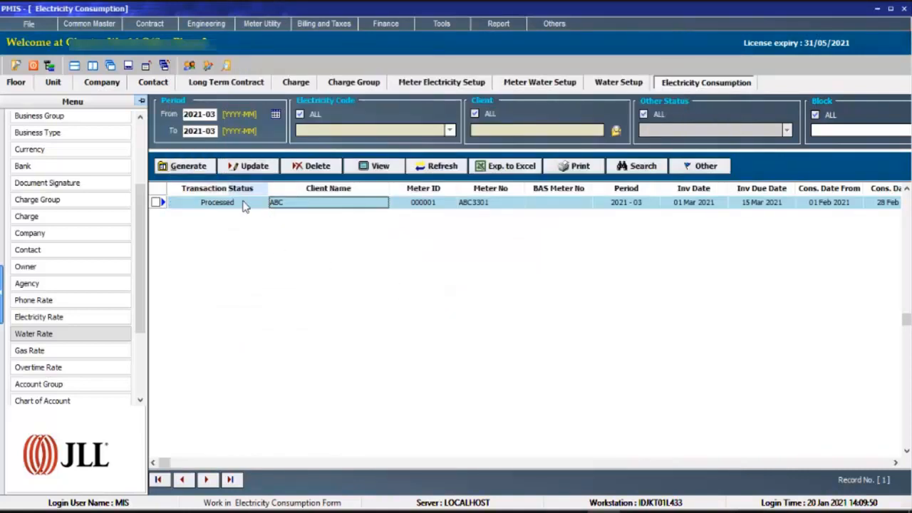
pyautogui.click(242, 204)
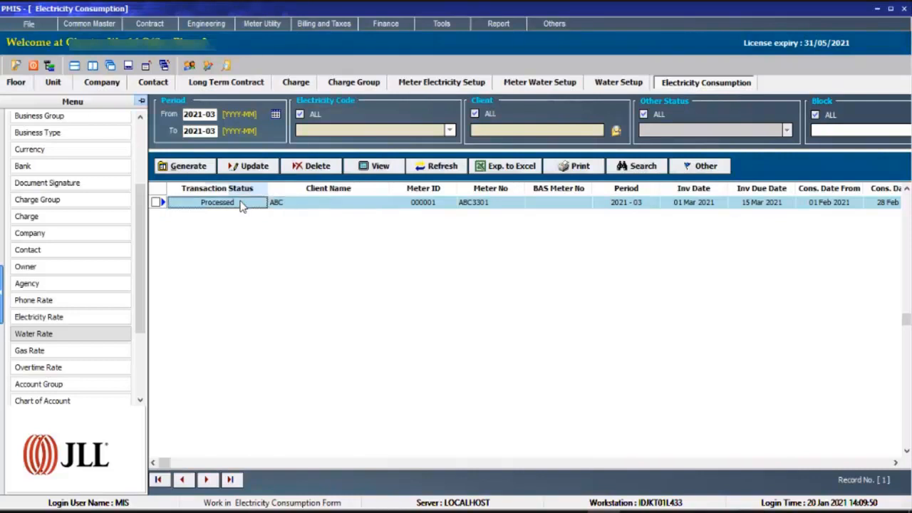
pyautogui.click(410, 205)
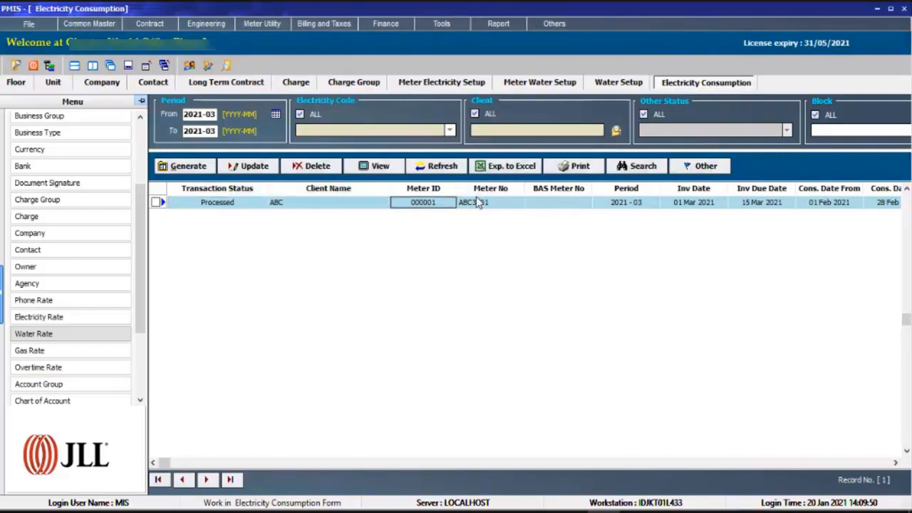
# Filter the long term contract list to client ABC.
pyautogui.click(214, 82)
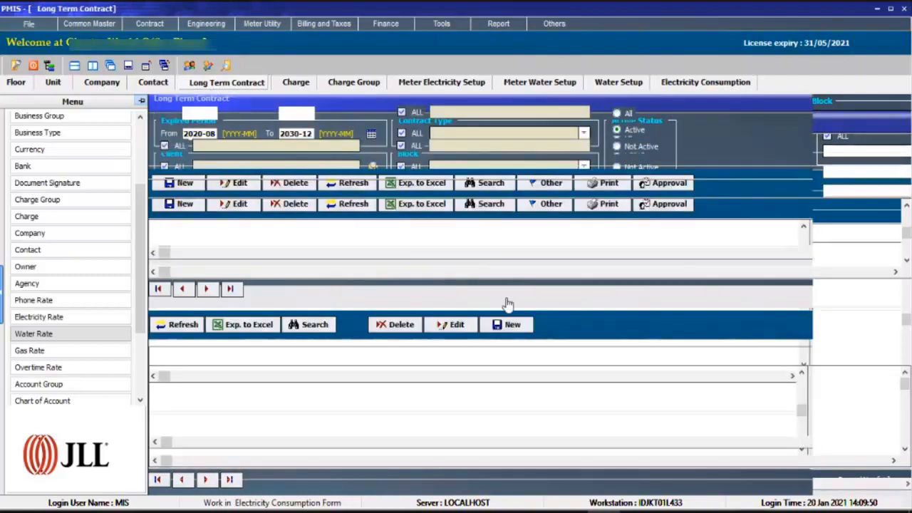
pyautogui.click(363, 245)
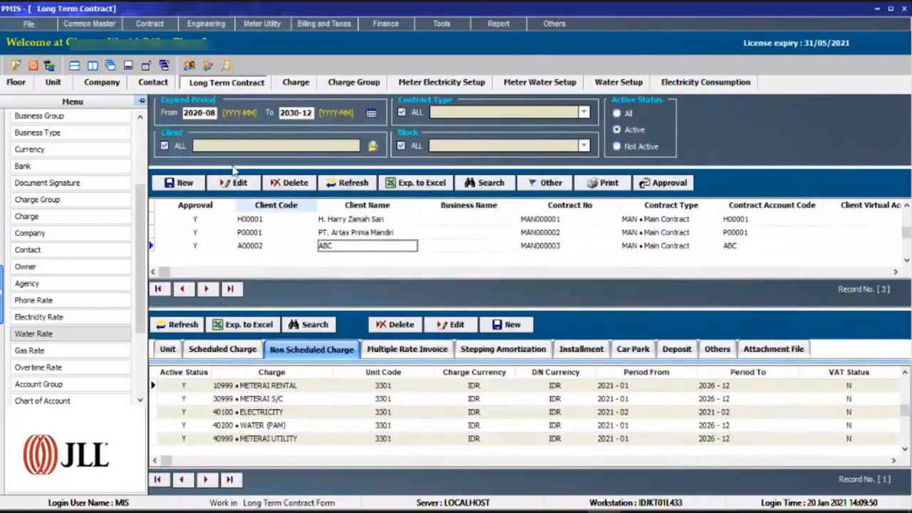
pyautogui.click(181, 146)
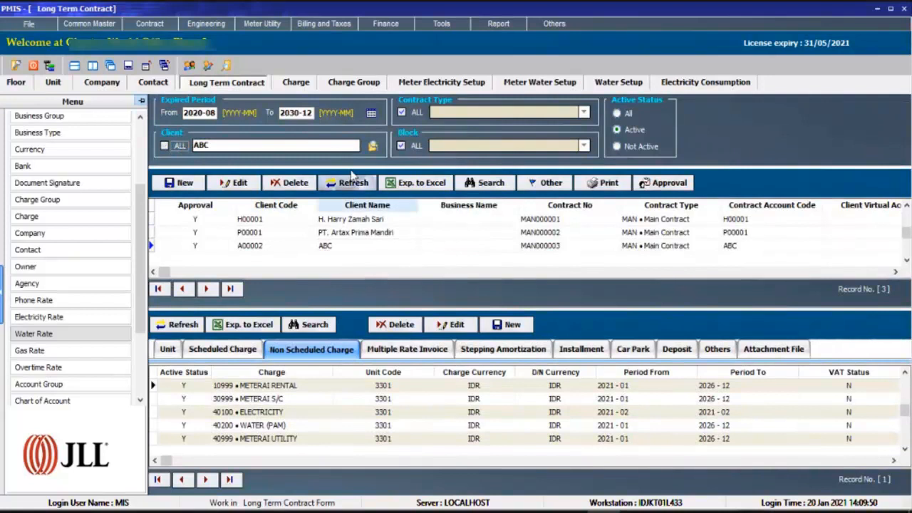
pyautogui.click(371, 145)
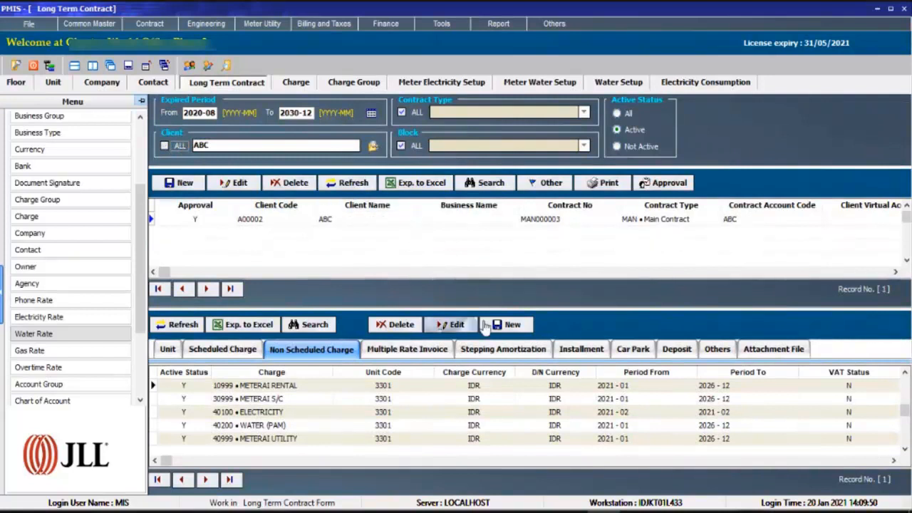
# Check the charge, period and dates of the electricity entry among the installments of ABC's contract.
pyautogui.click(583, 349)
pyautogui.click(559, 401)
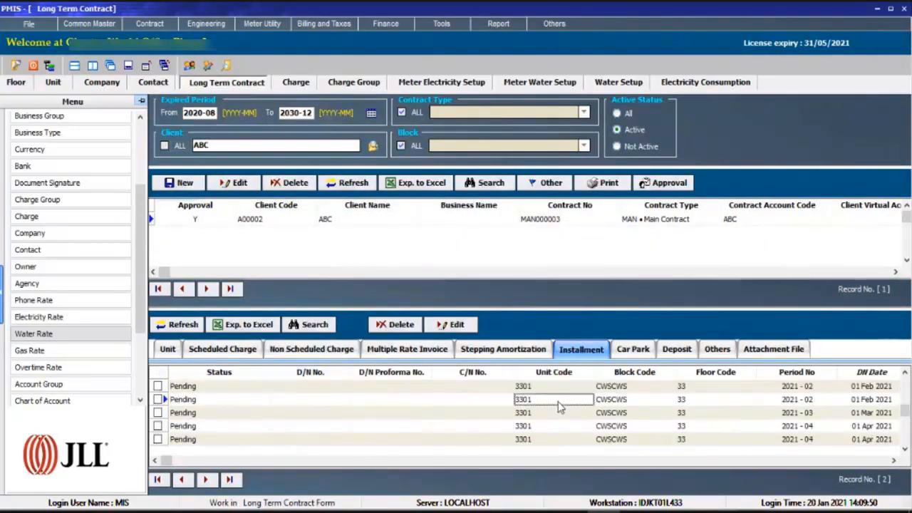
pyautogui.press('Tab')
pyautogui.press('Tab')
pyautogui.press('Tab')
pyautogui.press('Tab')
pyautogui.press('Tab')
pyautogui.press('Tab')
pyautogui.press('Tab')
pyautogui.press('Tab')
pyautogui.press('Tab')
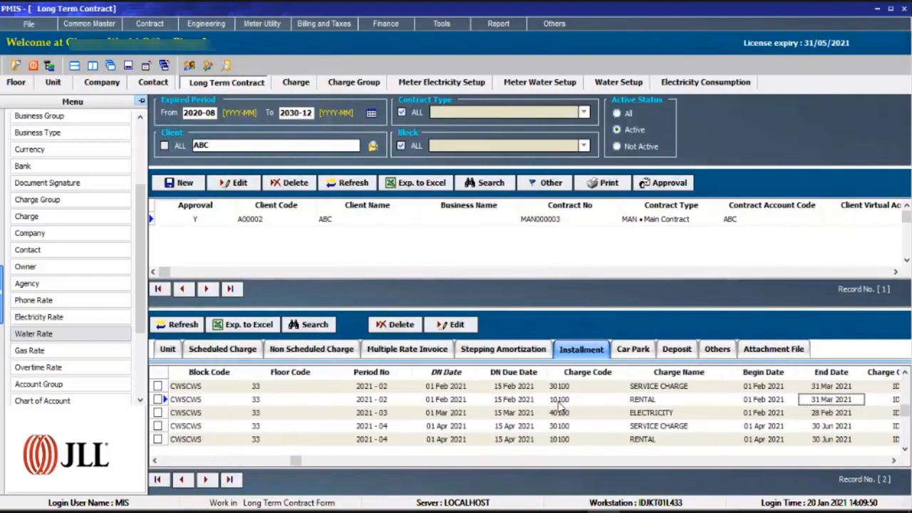
pyautogui.click(573, 416)
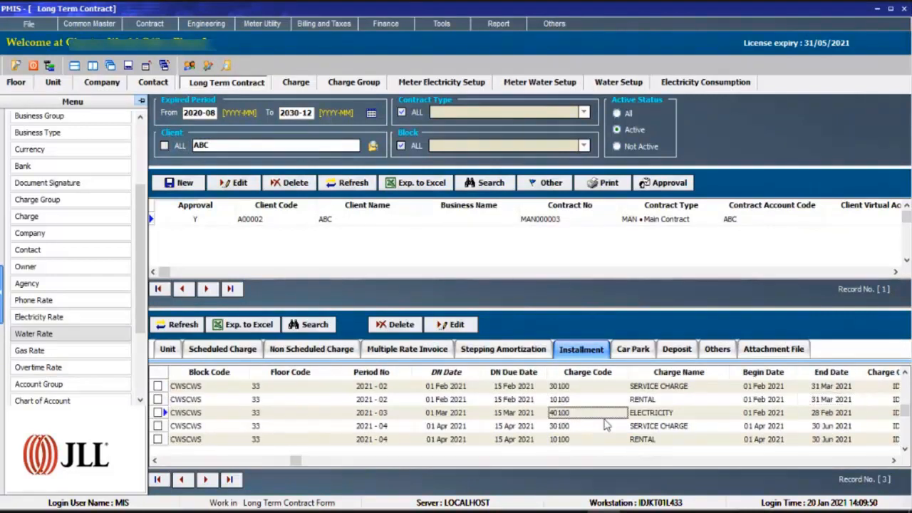
pyautogui.click(706, 416)
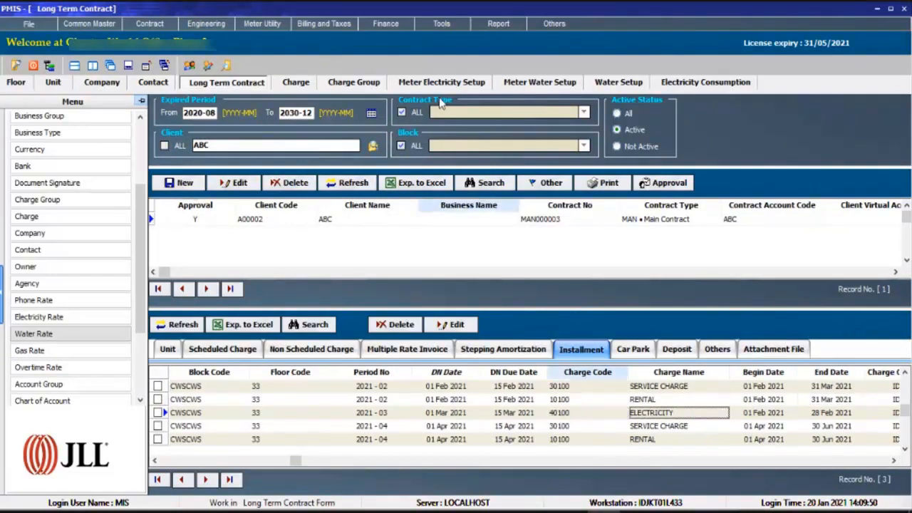
# Open a print preview of the electricity calculation for ABC's 2021-03 consumption record.
pyautogui.click(689, 82)
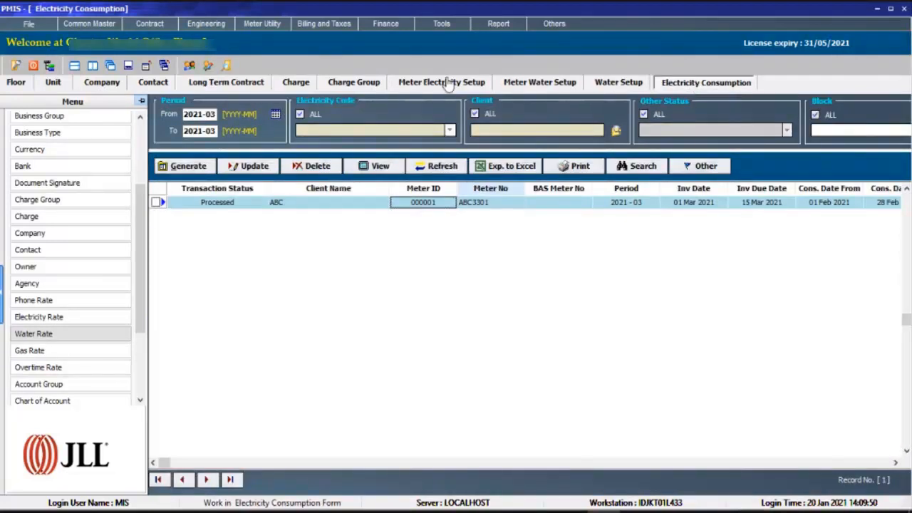
pyautogui.click(228, 84)
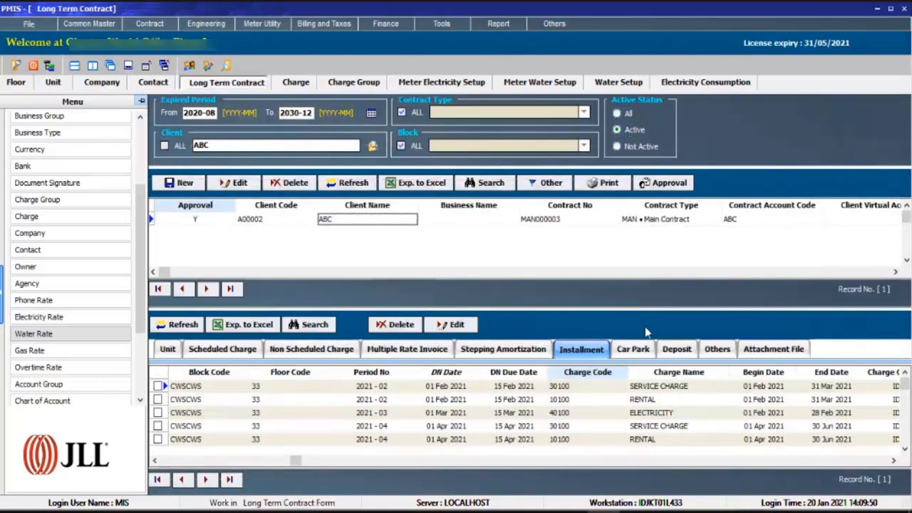
pyautogui.click(688, 84)
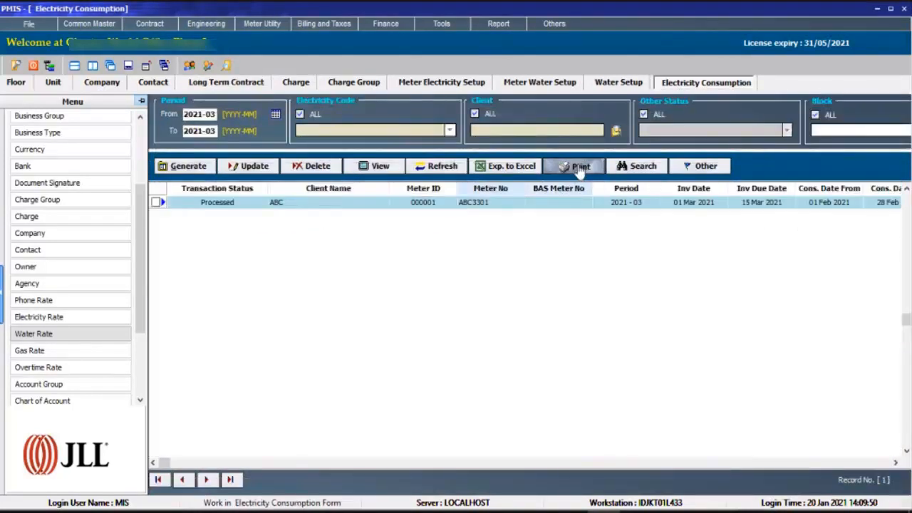
pyautogui.click(579, 166)
pyautogui.moveTo(611, 178)
pyautogui.click(747, 174)
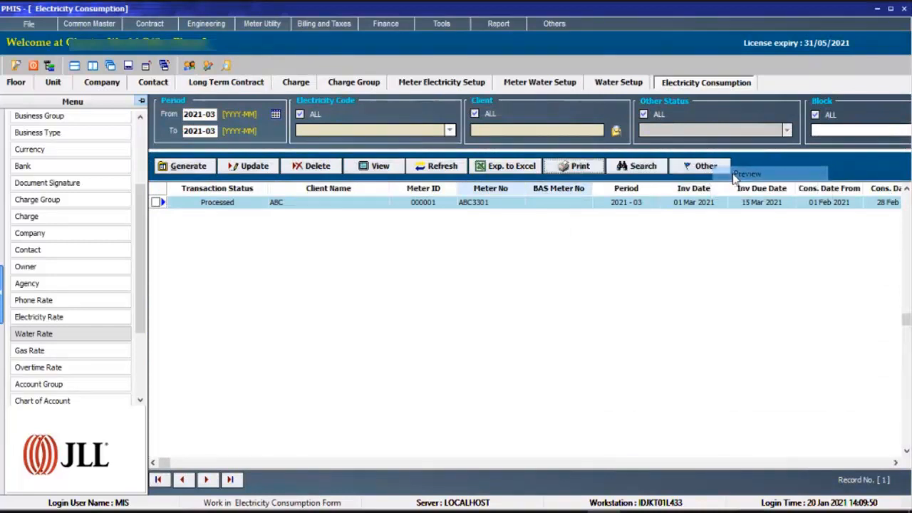
# Examine the rate, minimum charge, retribution charge and total amount in ABC's electricity calculation, and close the preview.
pyautogui.scroll(-5, 669, 185)
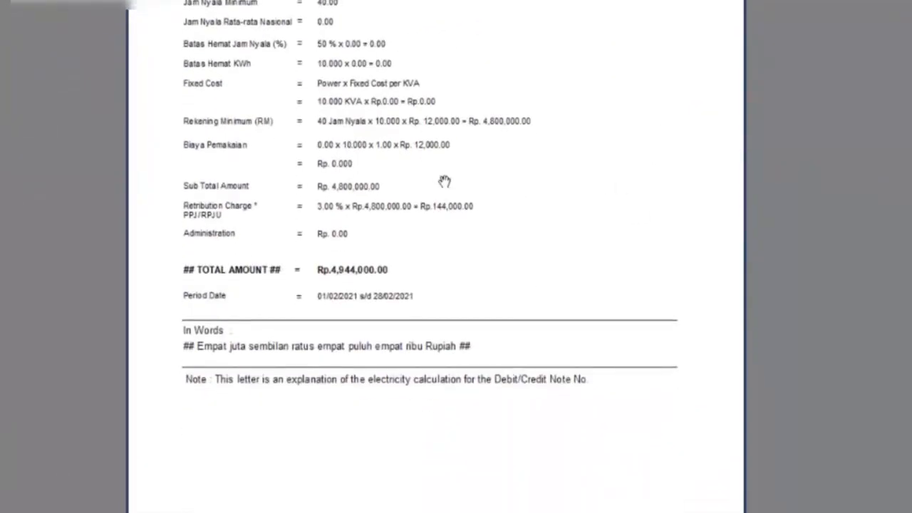
pyautogui.scroll(1, 443, 181)
pyautogui.scroll(1, 368, 107)
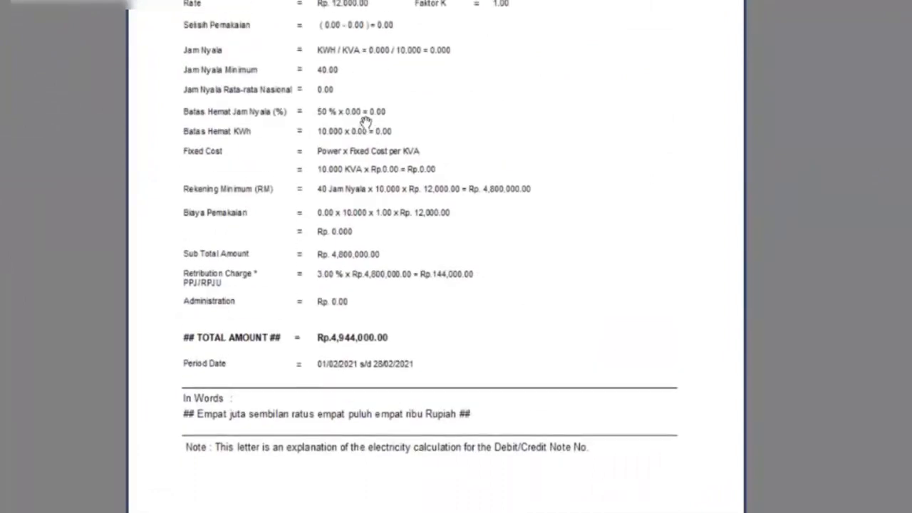
pyautogui.moveTo(366, 122); pyautogui.dragTo(370, 178)
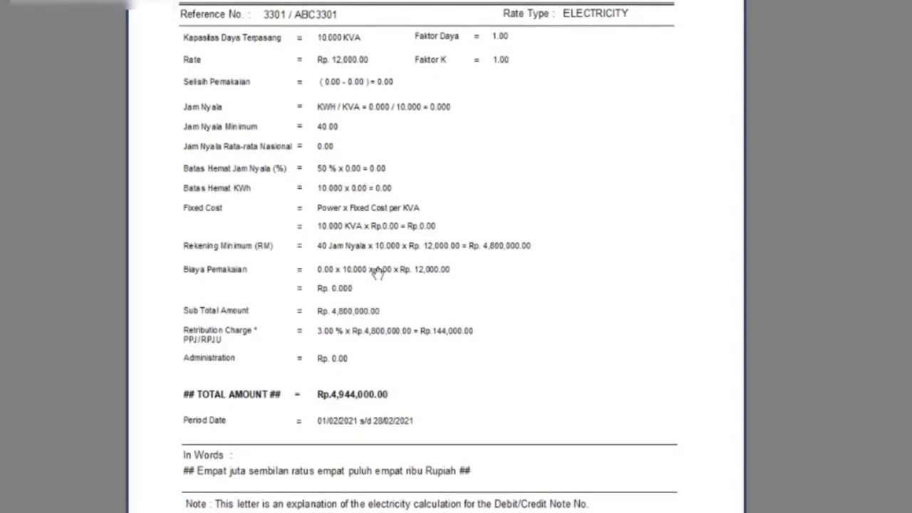
pyautogui.moveTo(366, 331); pyautogui.dragTo(360, 358)
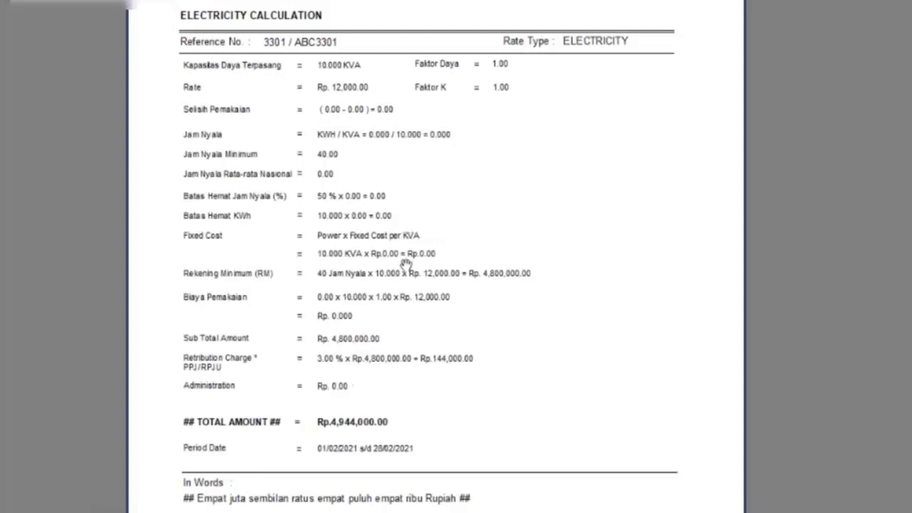
pyautogui.scroll(-5, 406, 239)
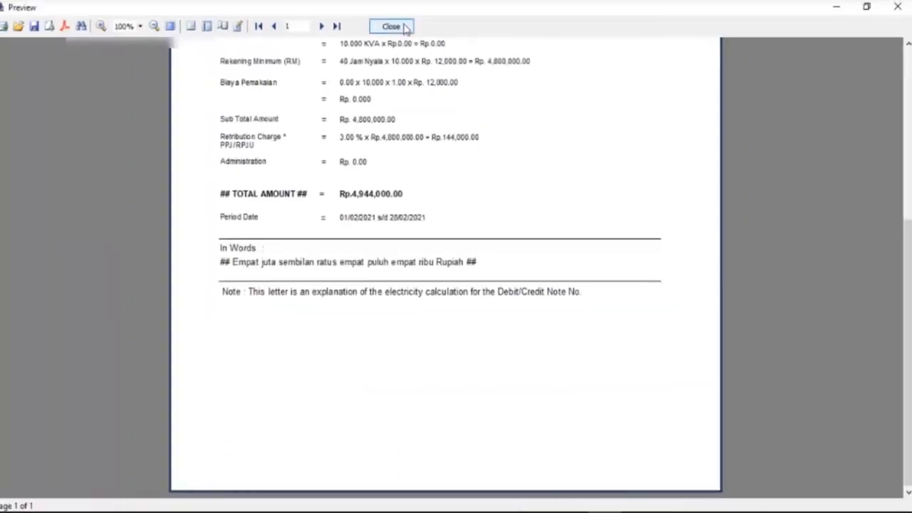
pyautogui.scroll(5, 385, 185)
pyautogui.scroll(1, 392, 171)
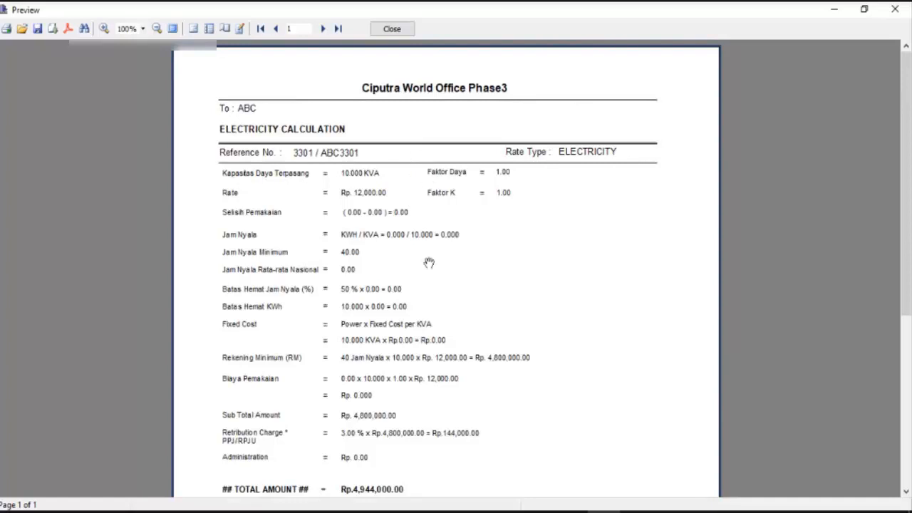
pyautogui.scroll(-9, 425, 327)
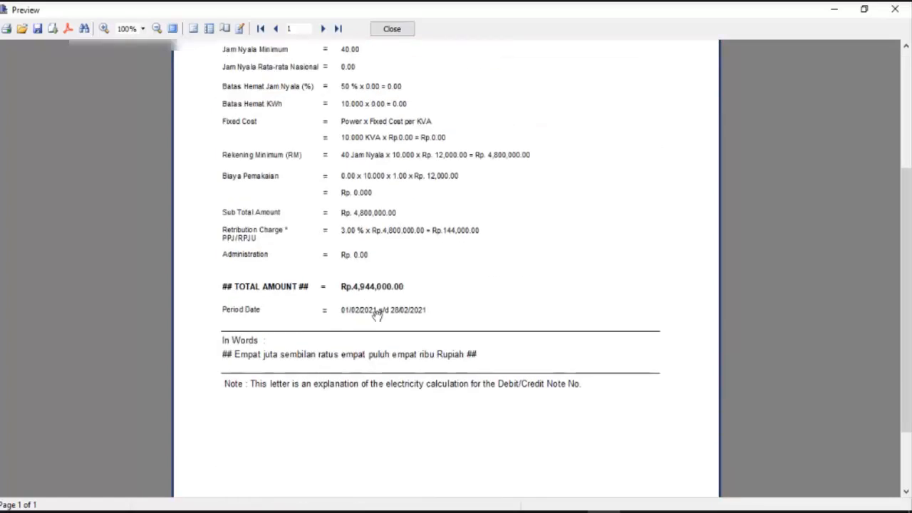
pyautogui.scroll(5, 412, 285)
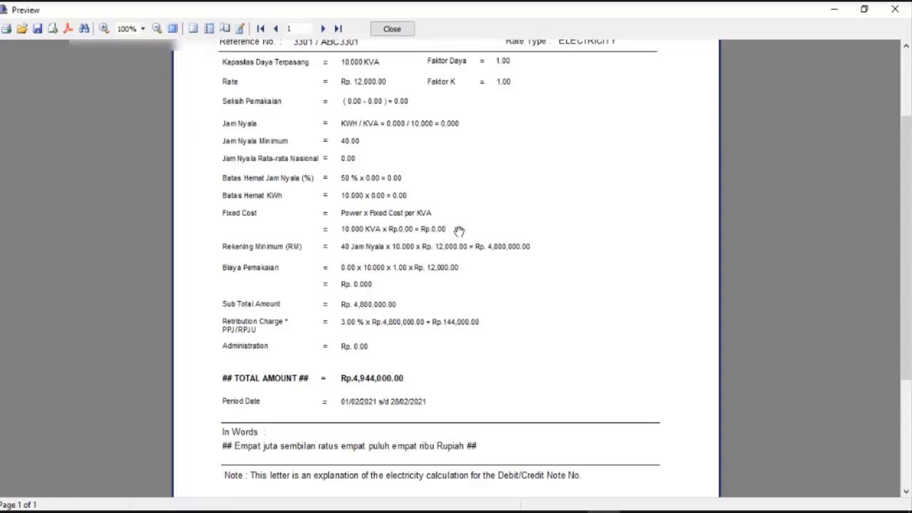
pyautogui.moveTo(458, 230)
pyautogui.mouseDown()
pyautogui.moveTo(466, 269)
pyautogui.moveTo(475, 224)
pyautogui.mouseUp()
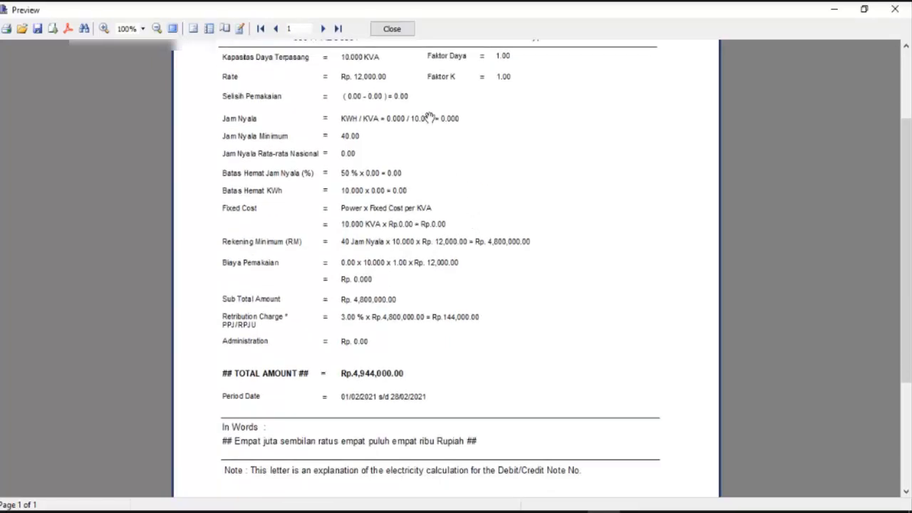
pyautogui.click(392, 29)
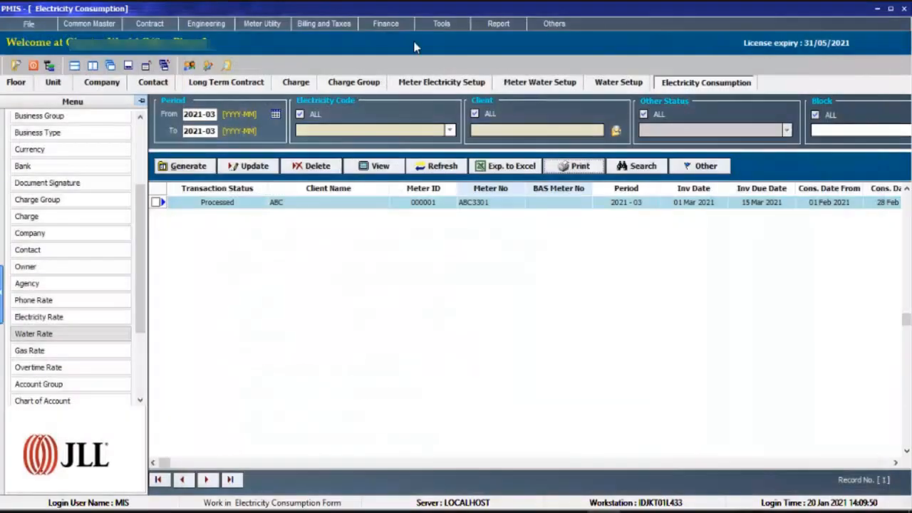
# Review the electricity meter, water meter and electricity rate setups, and return to ABC's electricity consumption record.
pyautogui.click(473, 83)
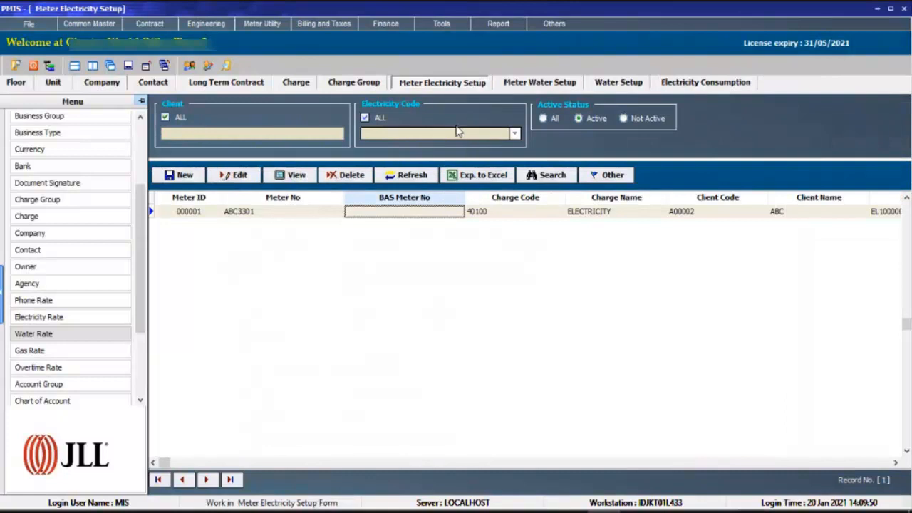
pyautogui.click(510, 86)
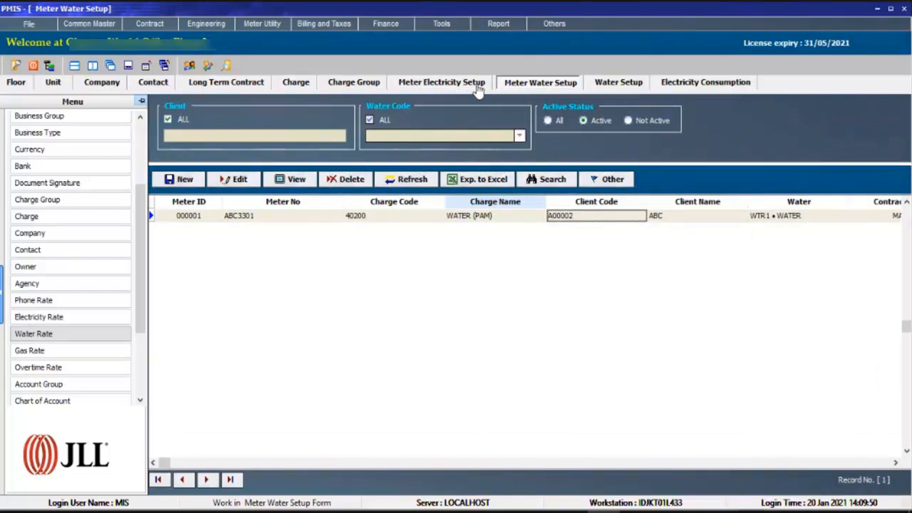
pyautogui.click(479, 86)
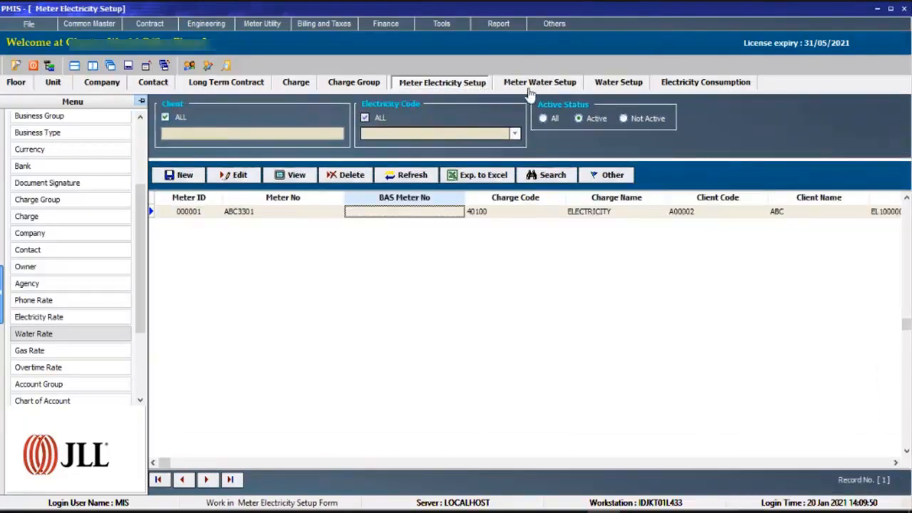
pyautogui.click(529, 87)
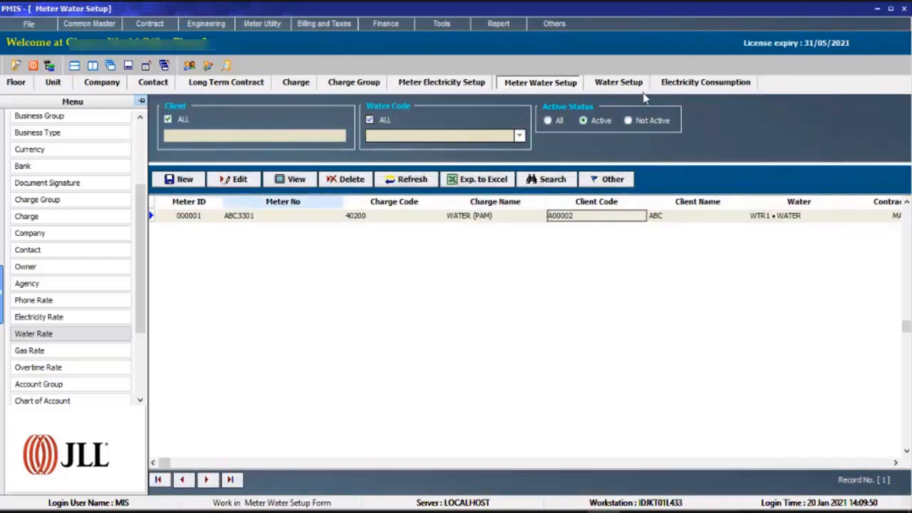
pyautogui.click(81, 340)
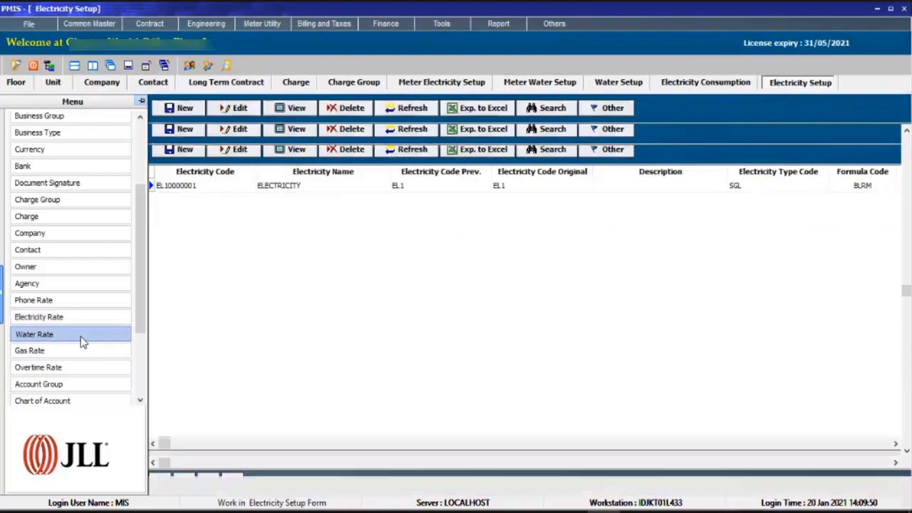
pyautogui.click(85, 319)
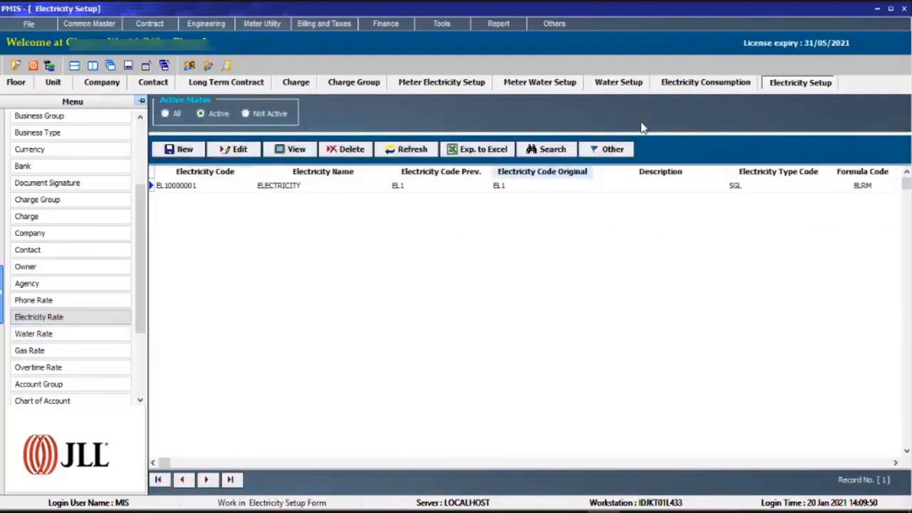
pyautogui.click(699, 87)
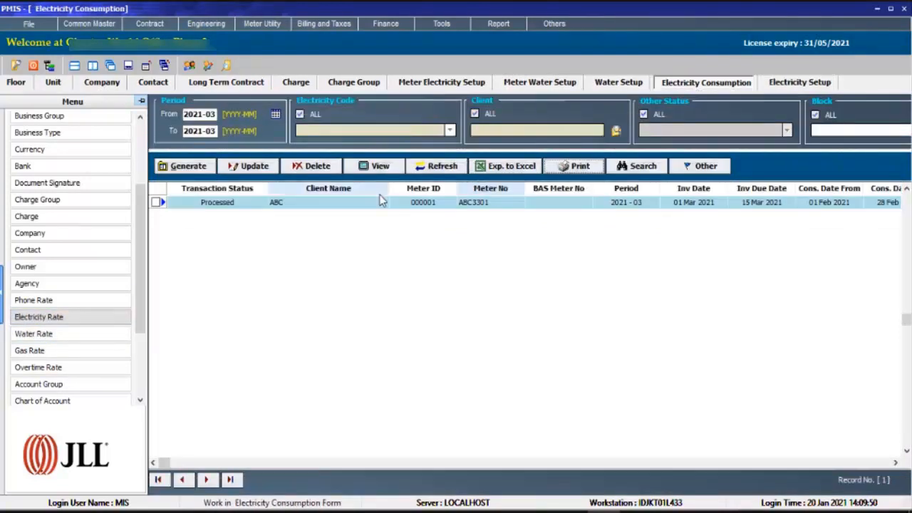
pyautogui.click(396, 205)
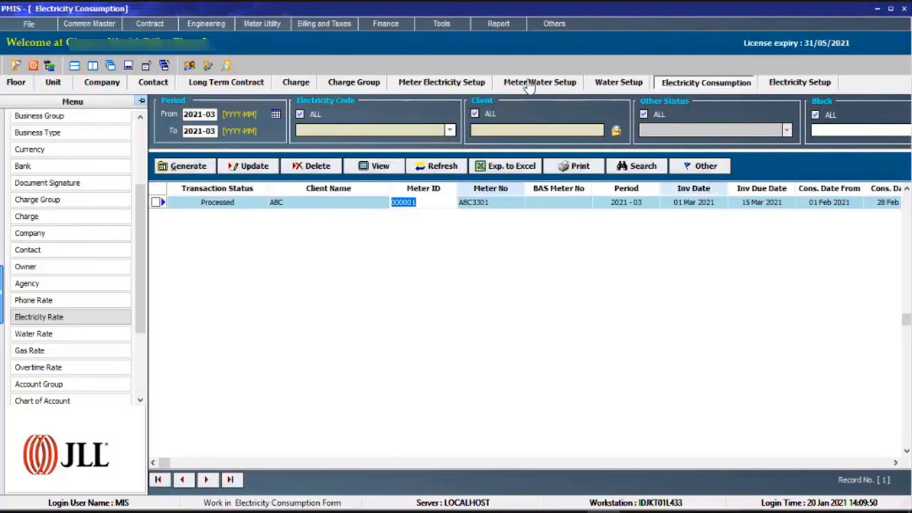
# Open the water consumption records and set the period from 2021-03 to 2021-03.
pyautogui.click(261, 23)
pyautogui.click(272, 52)
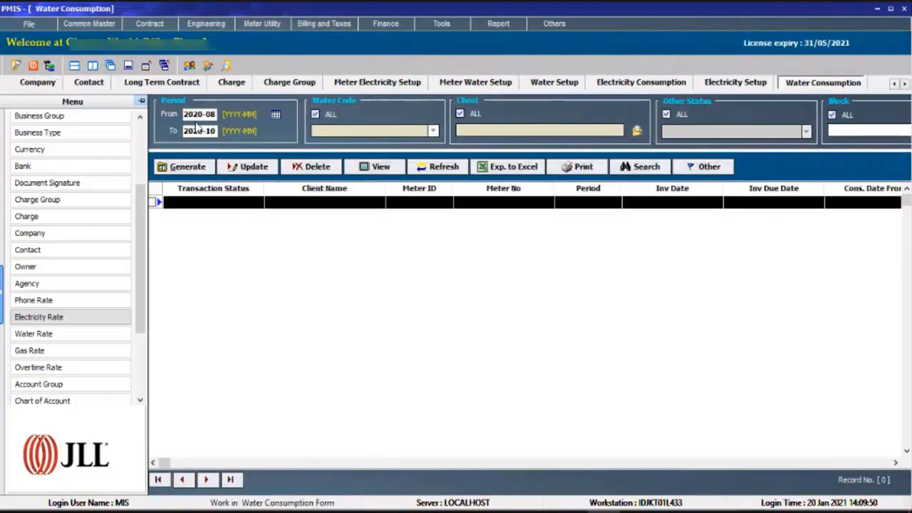
pyautogui.moveTo(201, 114); pyautogui.dragTo(269, 126)
pyautogui.press('Tab')
pyautogui.write('2')
pyautogui.press('Tab')
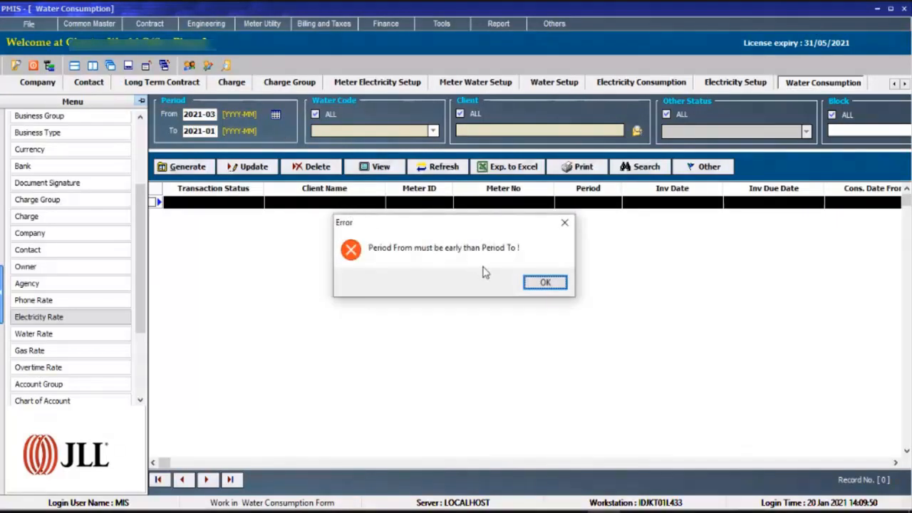
pyautogui.click(545, 282)
pyautogui.click(215, 130)
pyautogui.write('3')
# Start a monthly water consumption generation with invoice date 01/03/2021.
pyautogui.click(187, 166)
pyautogui.click(203, 179)
pyautogui.moveTo(367, 247); pyautogui.dragTo(347, 254)
pyautogui.write('0103')
pyautogui.press('Return')
# Set the calculation dates from 01/02/2021 to 28/02/2021 and generate the water consumption.
pyautogui.press('Return')
pyautogui.press('Return')
pyautogui.press('Return')
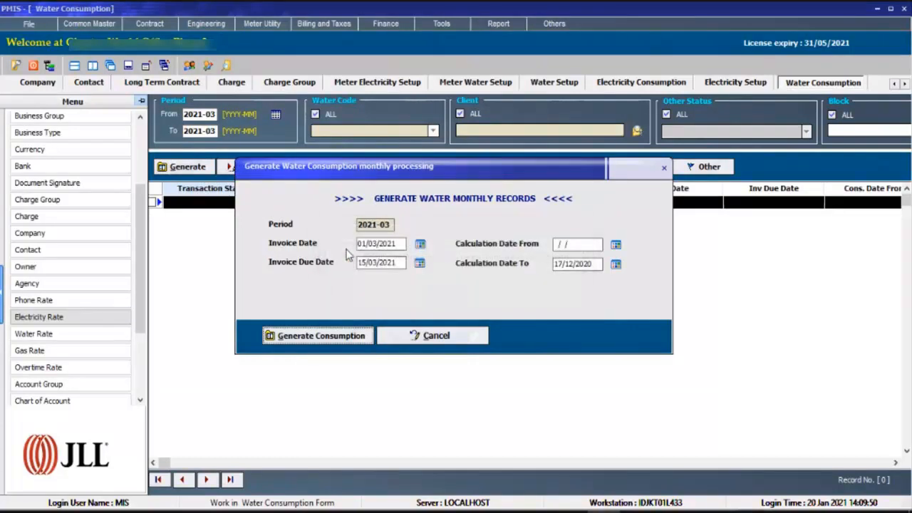
pyautogui.click(567, 243)
pyautogui.write('0102')
pyautogui.press('Return')
pyautogui.write('2802')
pyautogui.press('Return')
pyautogui.press('Return')
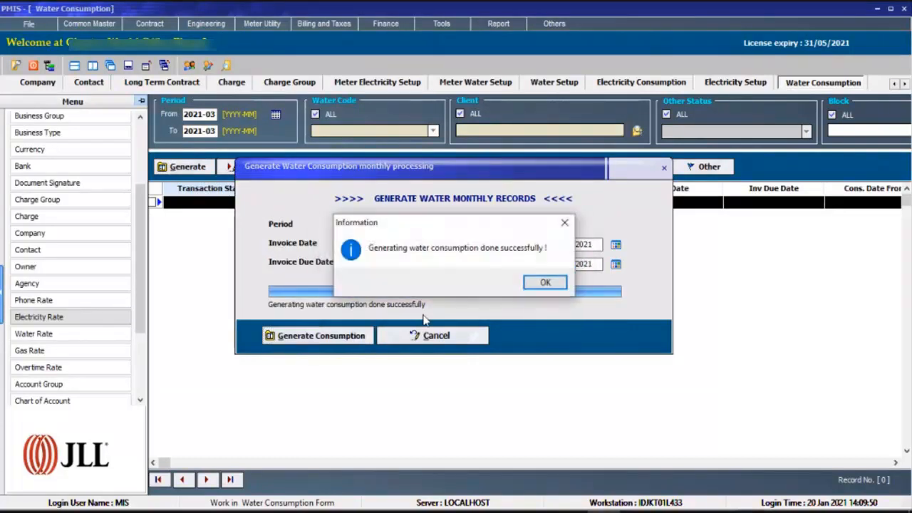
pyautogui.press('Return')
# Update ABC's water consumption record with a meter end reading of 100 and save it.
pyautogui.click(244, 166)
pyautogui.write('100')
pyautogui.click(301, 414)
pyautogui.click(417, 295)
pyautogui.click(448, 294)
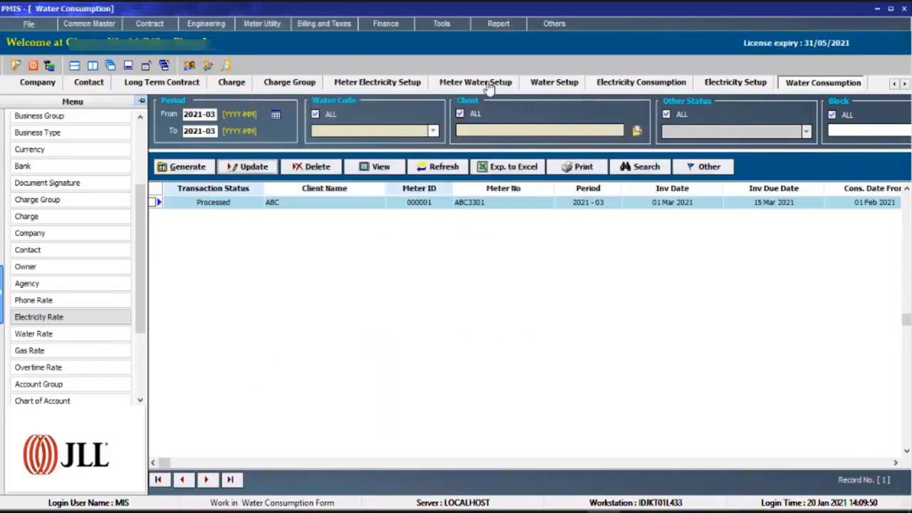
# Return to ABC's long term contract and locate the water and electricity installments for period 2021-03.
pyautogui.click(180, 87)
pyautogui.click(596, 422)
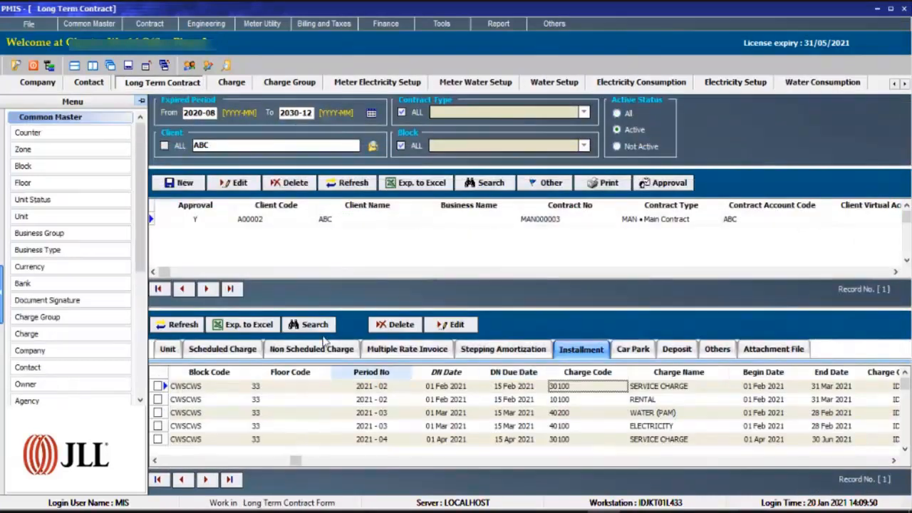
pyautogui.click(726, 416)
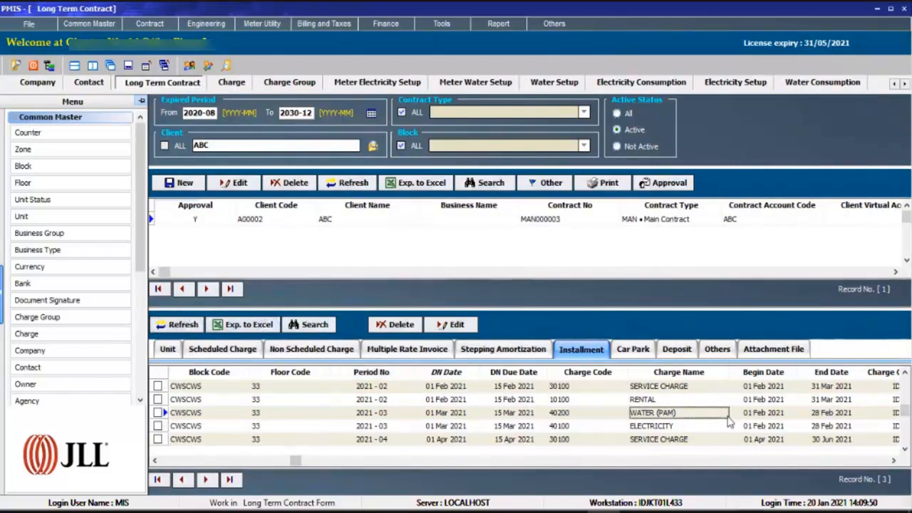
pyautogui.click(705, 425)
pyautogui.press('Tab')
# Check the begin and end dates and DPP amounts of the 2021-03 water and electricity installments.
pyautogui.click(654, 412)
pyautogui.press('Right')
pyautogui.press('Right')
pyautogui.press('Right')
pyautogui.press('Right')
pyautogui.press('Right')
pyautogui.press('Left')
pyautogui.press('Left')
pyautogui.click(412, 427)
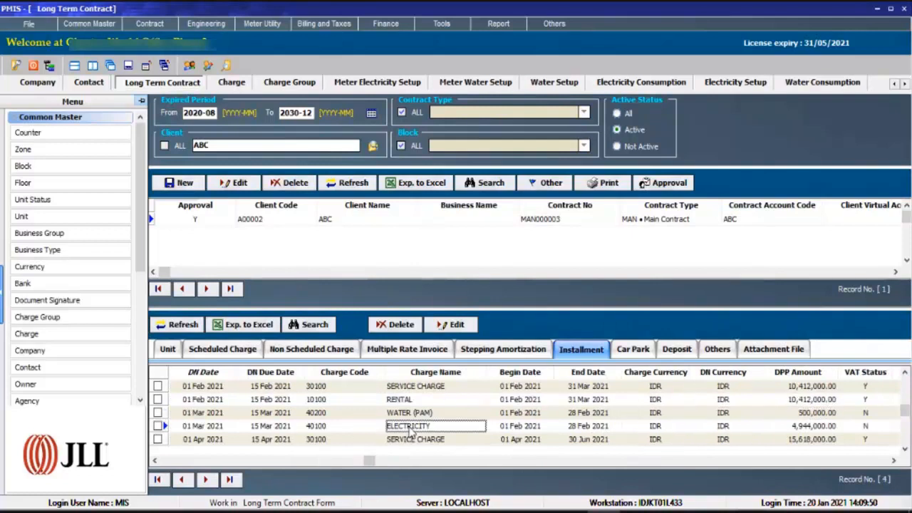
pyautogui.click(447, 413)
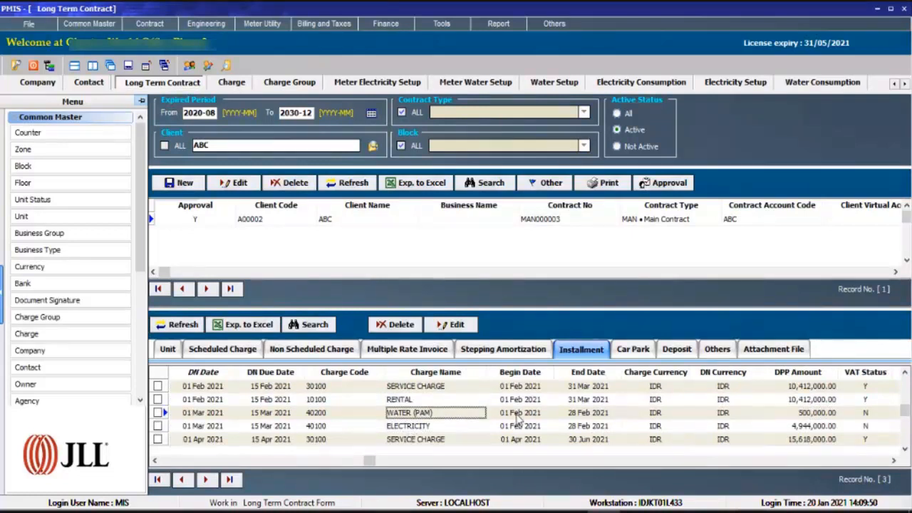
# Examine the status, debit note number, unit, period and DN date of the 2021-03 water and electricity installments.
pyautogui.click(201, 418)
pyautogui.press('Down')
pyautogui.press('Up')
pyautogui.press('Down')
pyautogui.press('Right')
pyautogui.press('Left')
pyautogui.press('Left')
pyautogui.press('Left')
pyautogui.press('Left')
pyautogui.press('Left')
pyautogui.press('Left')
pyautogui.press('Left')
pyautogui.press('Left')
pyautogui.press('Left')
pyautogui.press('Right')
pyautogui.press('Right')
pyautogui.press('Right')
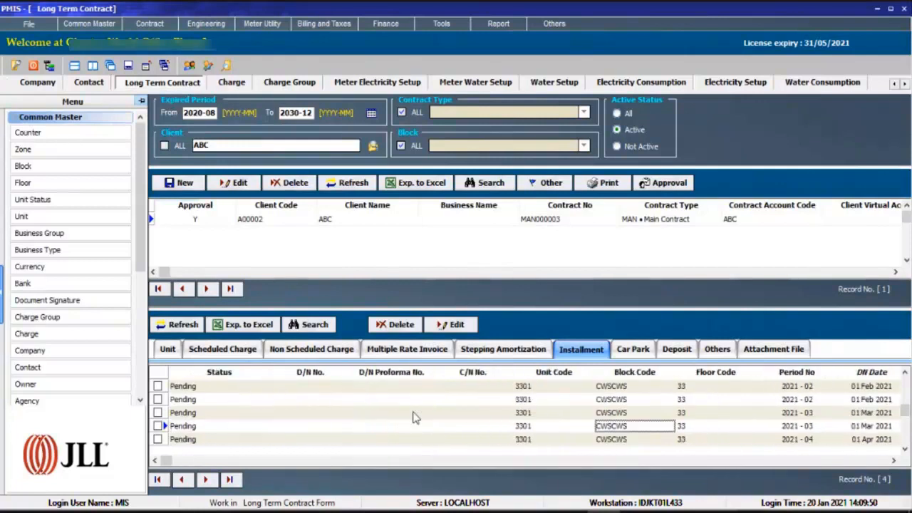
pyautogui.press('Right')
pyautogui.press('Right')
pyautogui.press('Right')
pyautogui.press('Right')
pyautogui.press('Right')
pyautogui.press('Right')
pyautogui.press('Right')
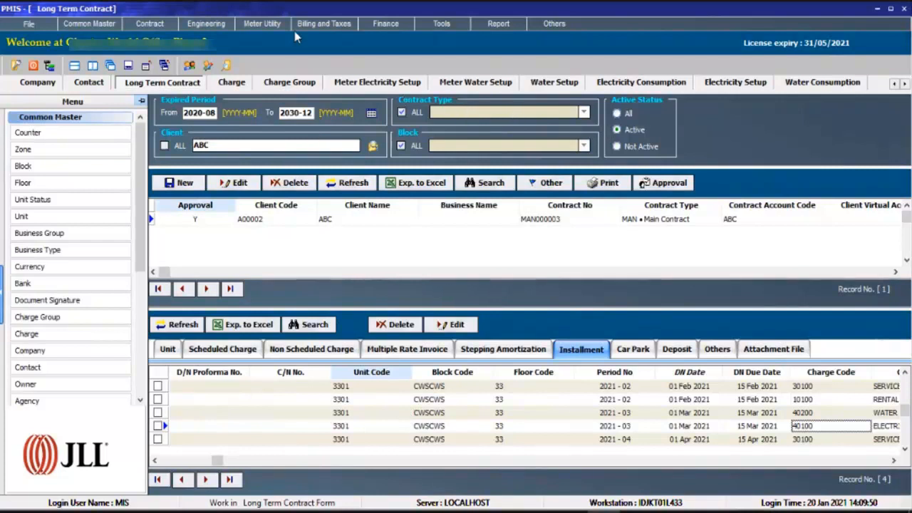
# Bring up the invoice functions under billing and taxes.
pyautogui.click(318, 24)
pyautogui.moveTo(329, 39)
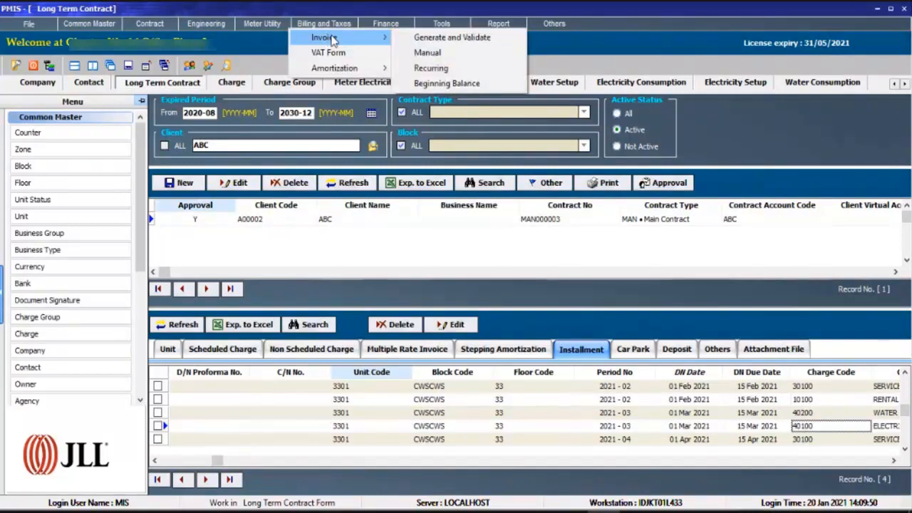
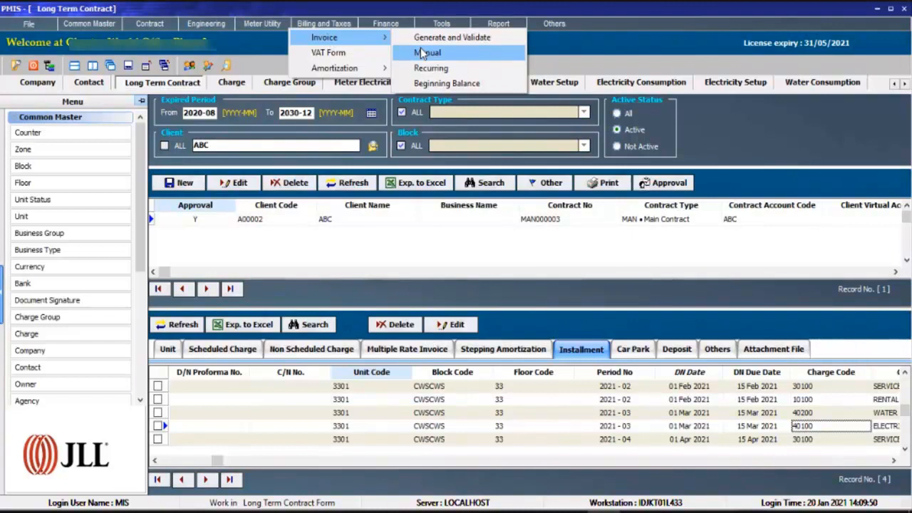
# Open the form for generating and validating invoices.
pyautogui.click(439, 222)
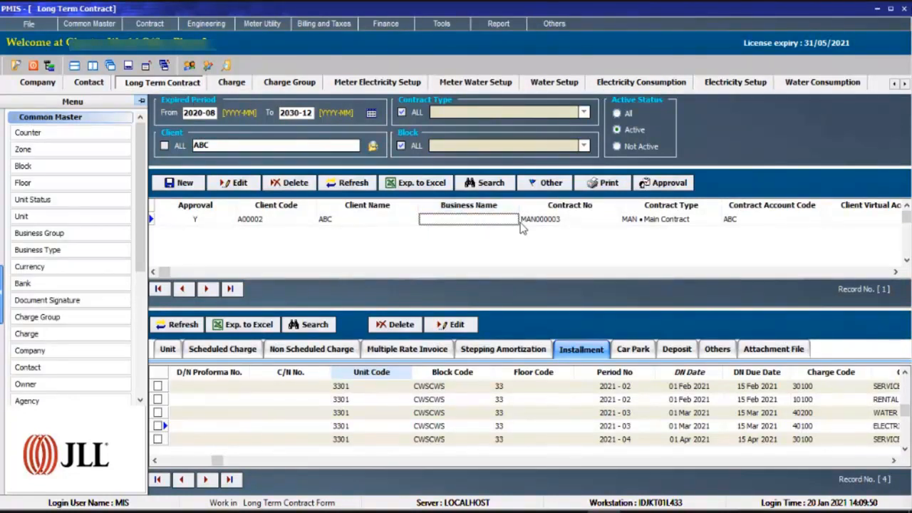
pyautogui.click(317, 24)
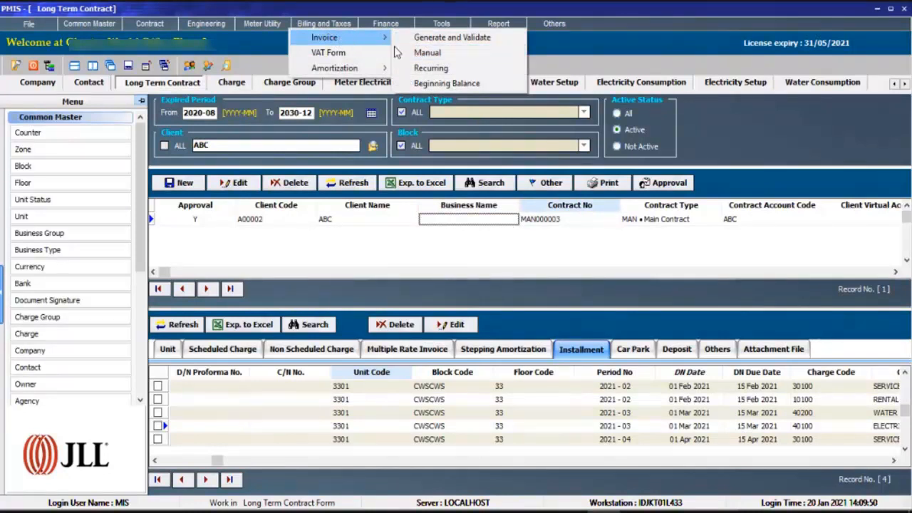
pyautogui.click(476, 46)
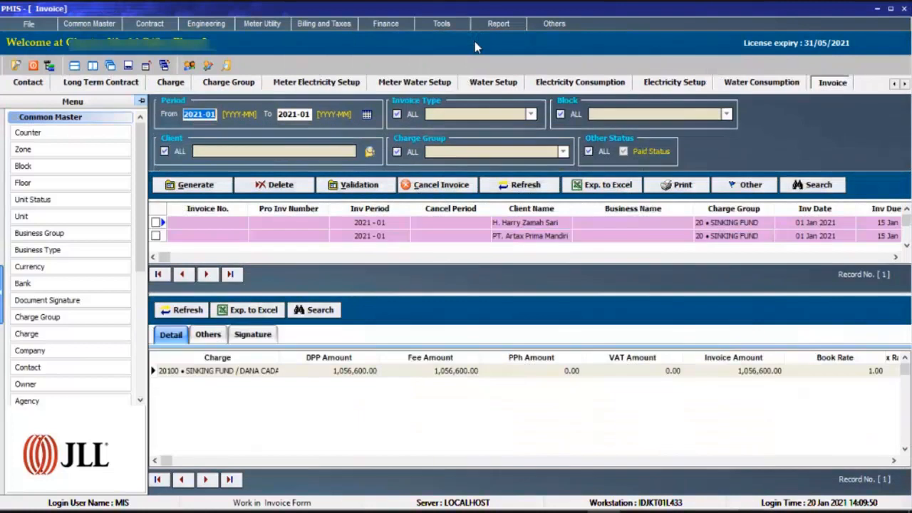
pyautogui.click(581, 250)
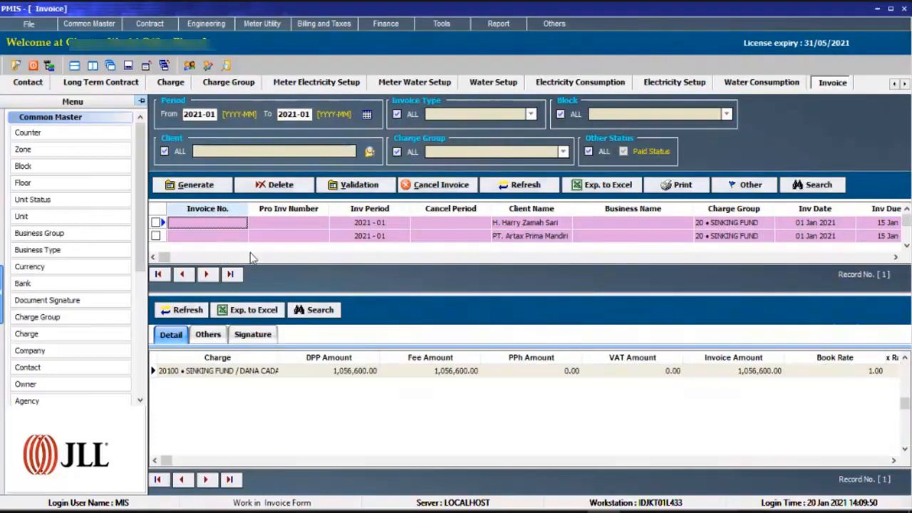
# Try to delete the draft invoices of period 2021-01.
pyautogui.click(280, 186)
pyautogui.click(360, 189)
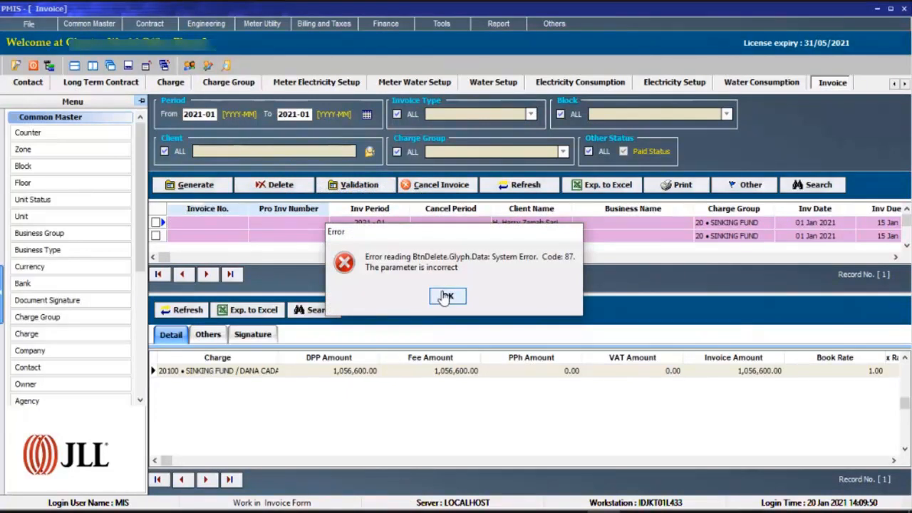
pyautogui.click(445, 296)
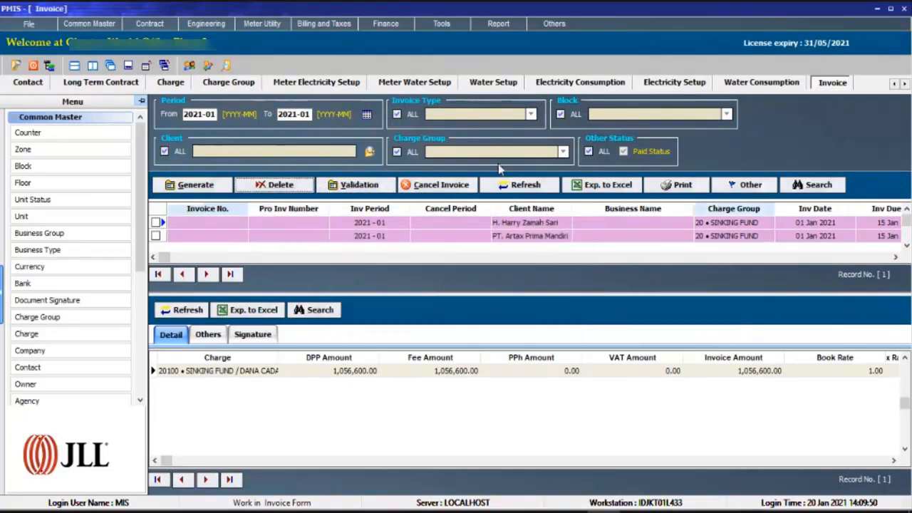
pyautogui.click(276, 191)
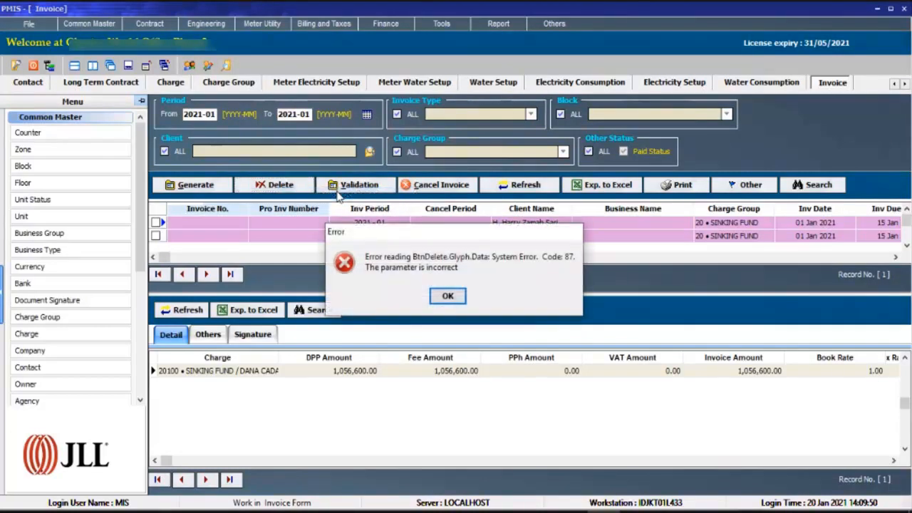
pyautogui.click(448, 295)
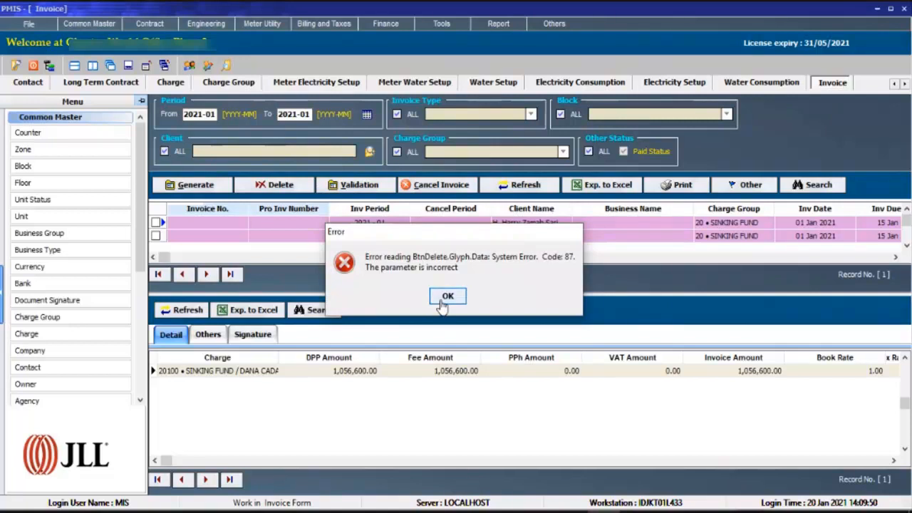
# Close PMIS with all its open forms and relaunch PMIS.exe from the CWS folder.
pyautogui.click(903, 13)
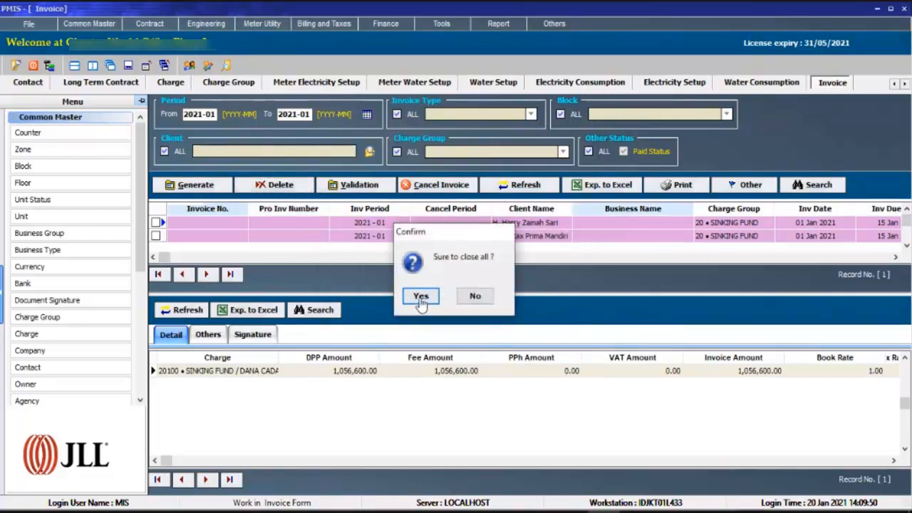
pyautogui.click(418, 295)
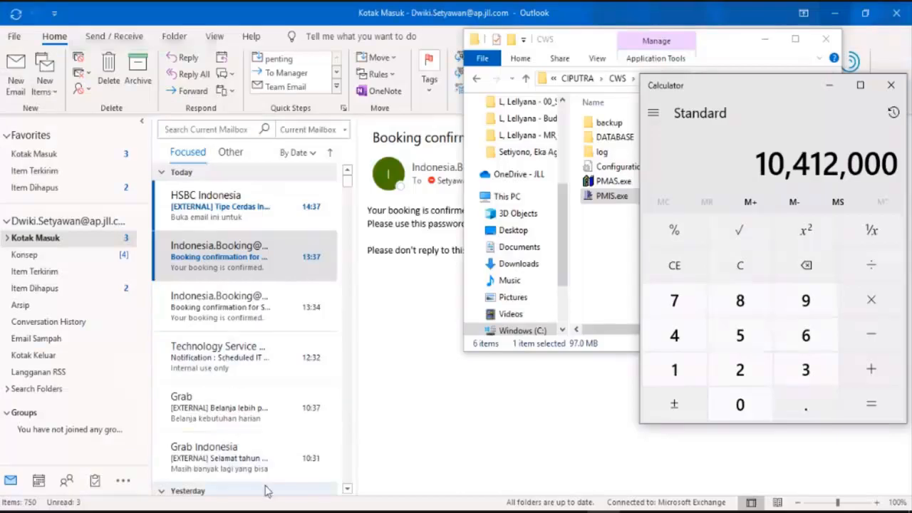
pyautogui.click(178, 510)
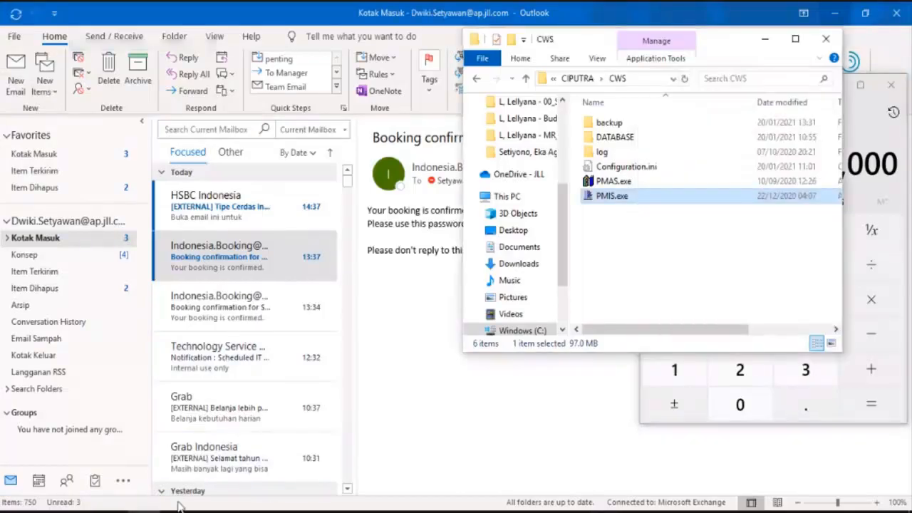
pyautogui.doubleClick(611, 196)
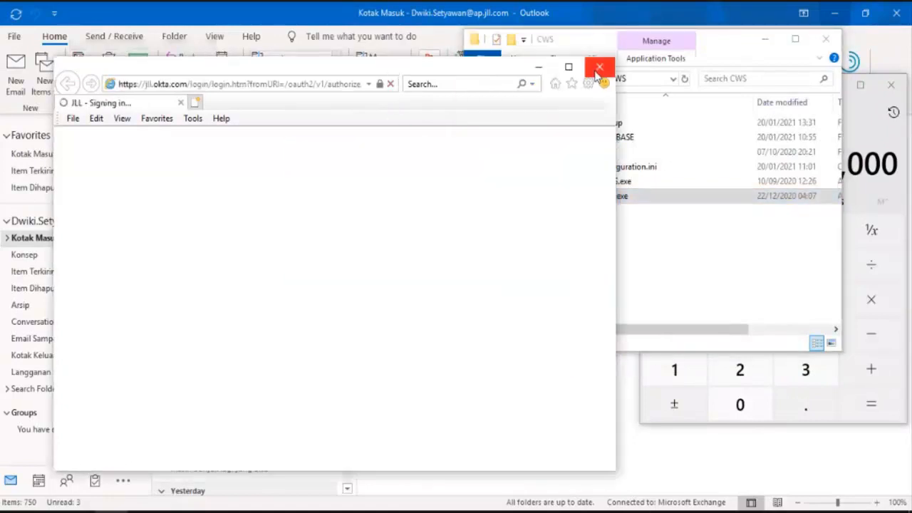
# Dismiss the browser sign-in window, log in to PMIS with the account password and accept the CWS location.
pyautogui.click(596, 74)
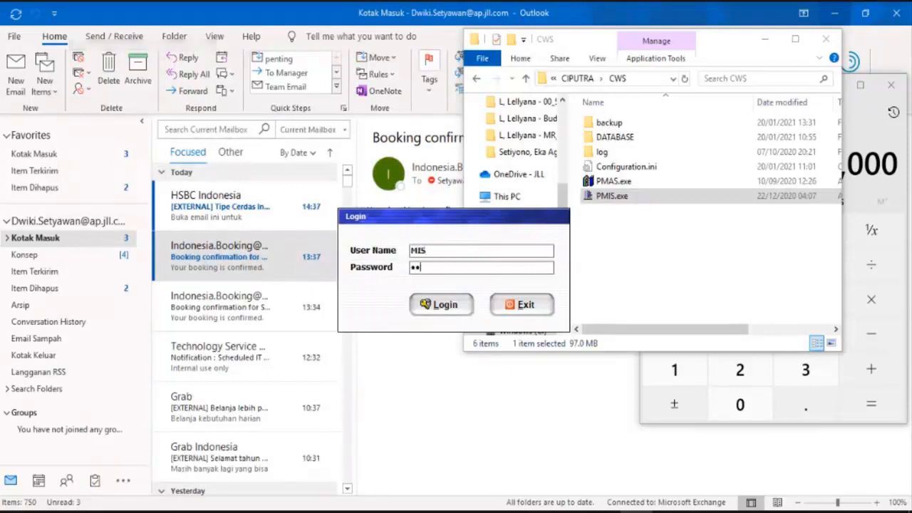
pyautogui.press('Return')
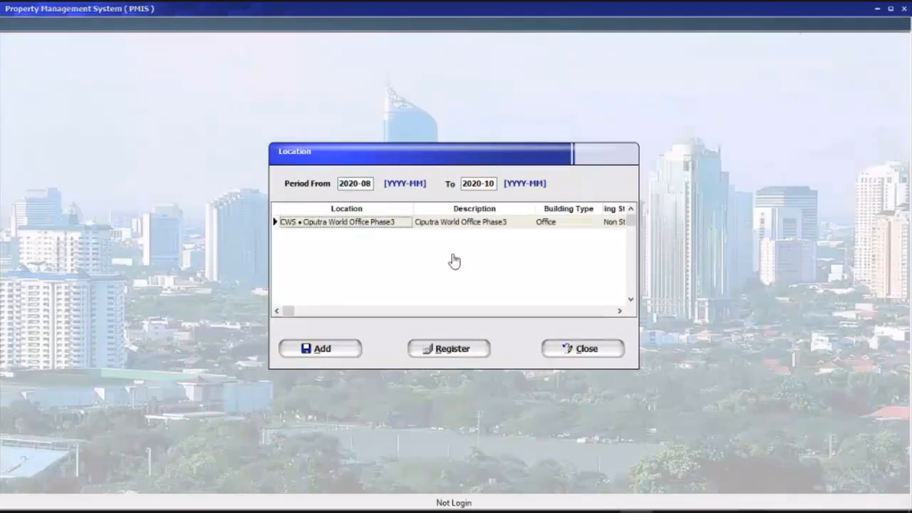
pyautogui.press('Return')
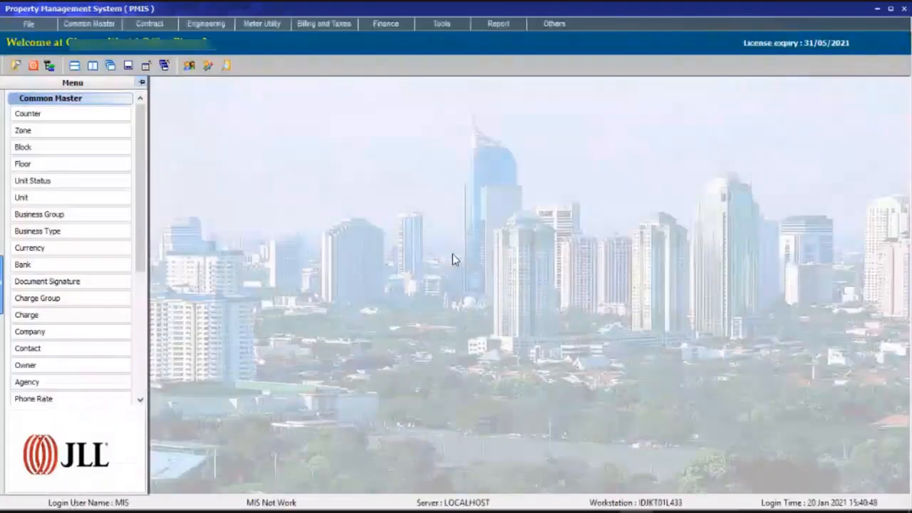
# Reopen the form for generating and validating invoices and enlarge its invoice list.
pyautogui.click(307, 28)
pyautogui.moveTo(313, 37)
pyautogui.click(434, 38)
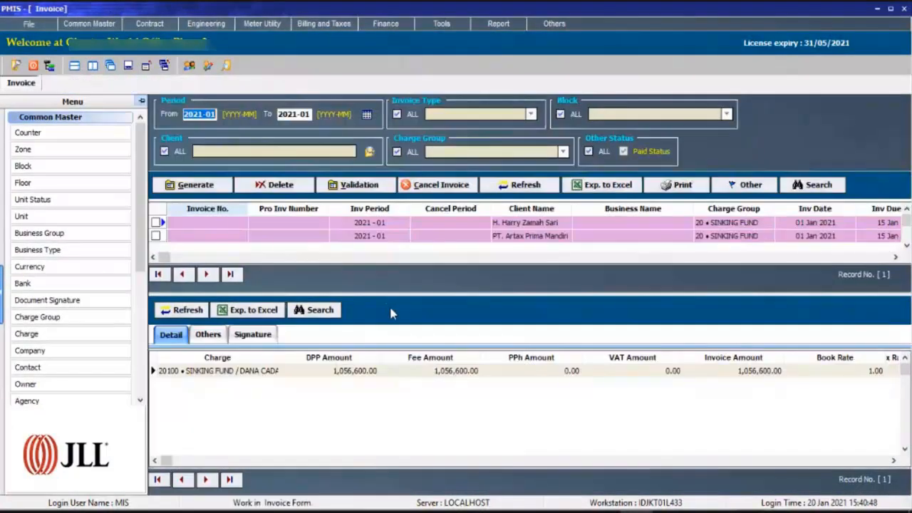
pyautogui.moveTo(402, 294); pyautogui.dragTo(401, 330)
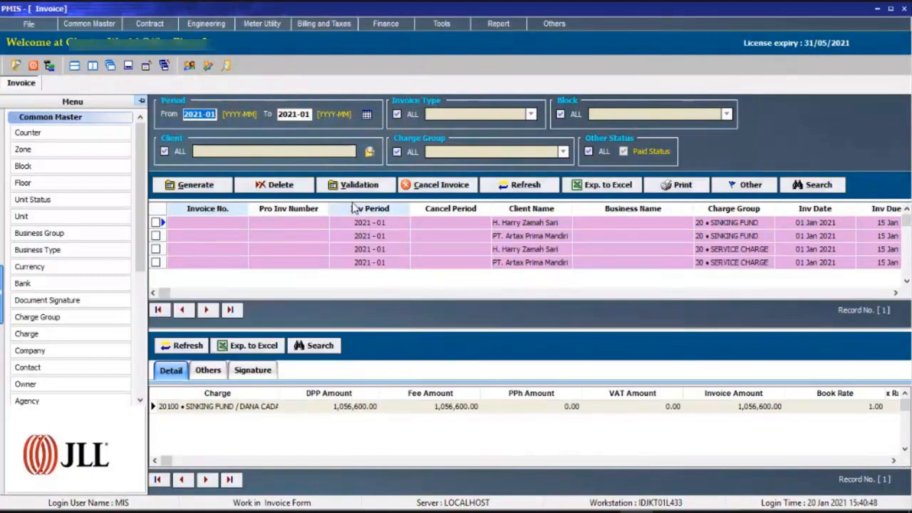
pyautogui.click(441, 236)
pyautogui.click(449, 262)
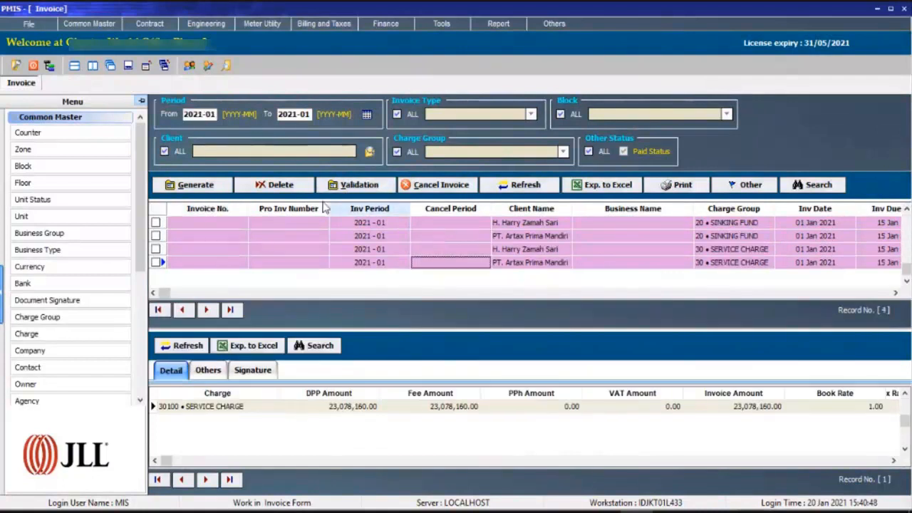
# Delete the invoice drafts of period 2021-01 for all charge groups and charge codes.
pyautogui.click(301, 186)
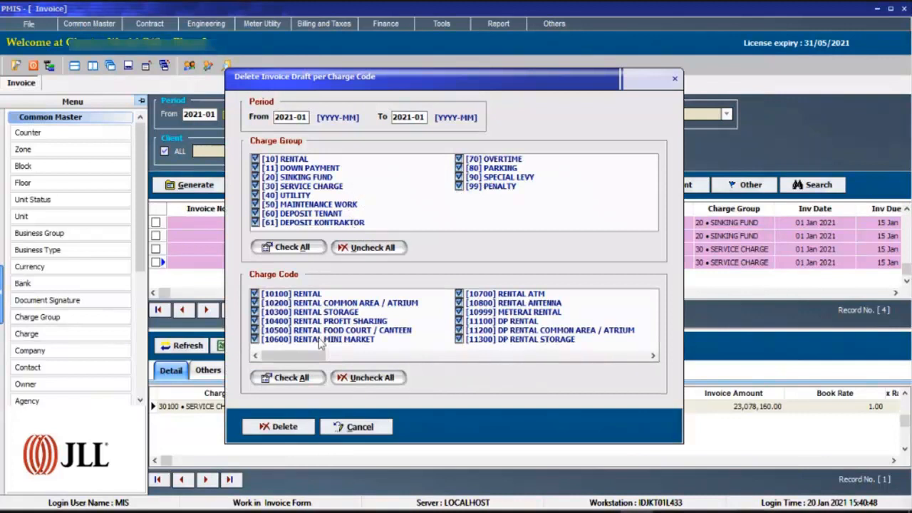
pyautogui.click(290, 423)
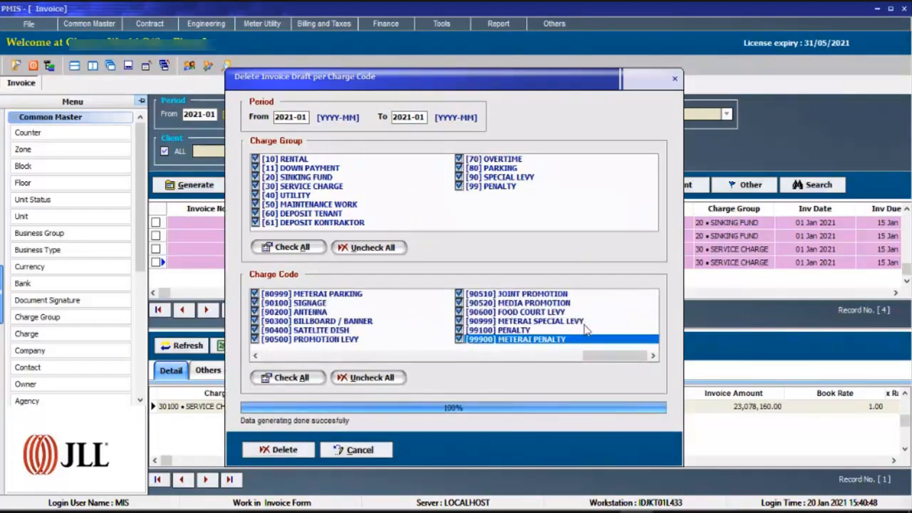
pyautogui.click(545, 283)
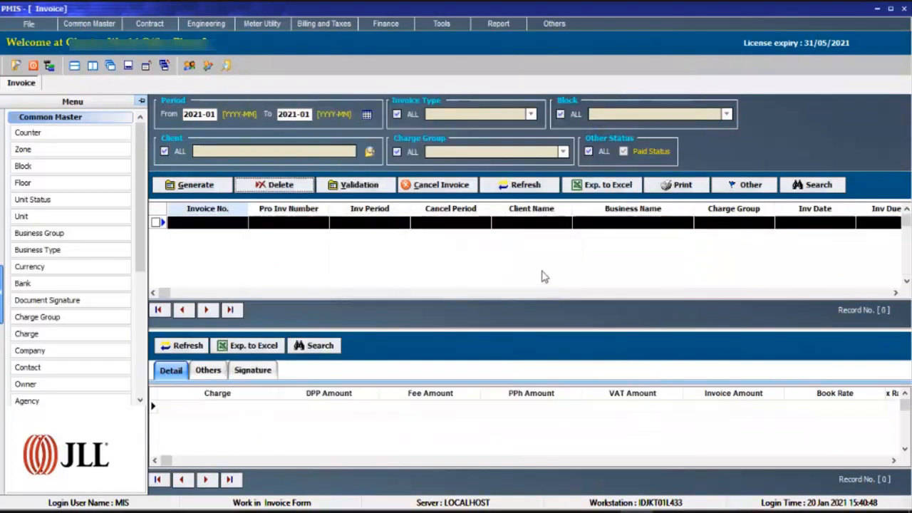
# Generate the invoice drafts for period 2021-01 with all charge groups and charges included.
pyautogui.click(202, 184)
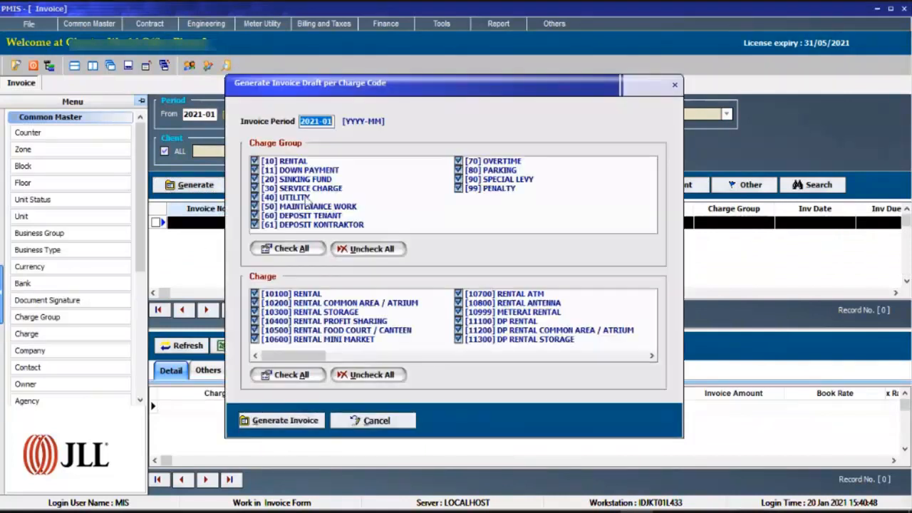
pyautogui.click(279, 421)
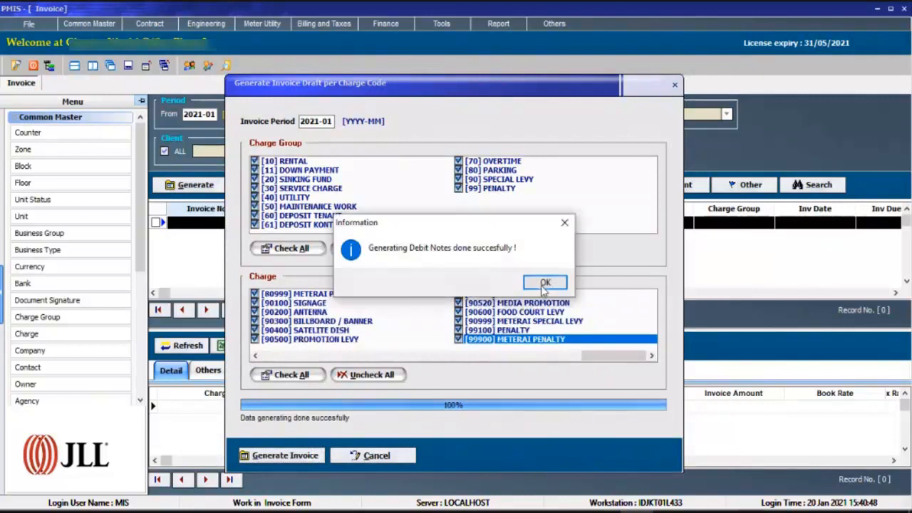
pyautogui.click(545, 283)
# Examine the charge details and amounts of each generated sinking fund and service charge draft.
pyautogui.click(430, 264)
pyautogui.scroll(3, 430, 264)
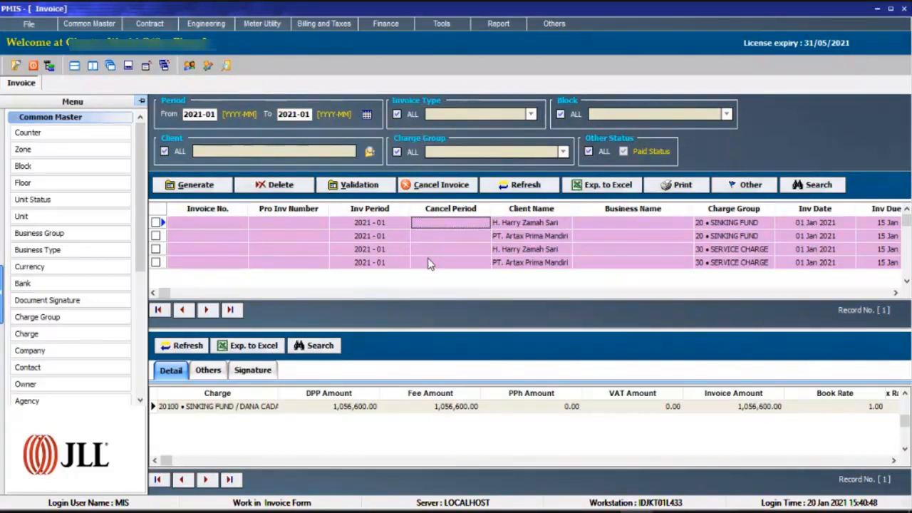
pyautogui.click(424, 264)
pyautogui.press('Up')
pyautogui.press('Up')
pyautogui.press('Down')
pyautogui.press('Up')
pyautogui.press('Up')
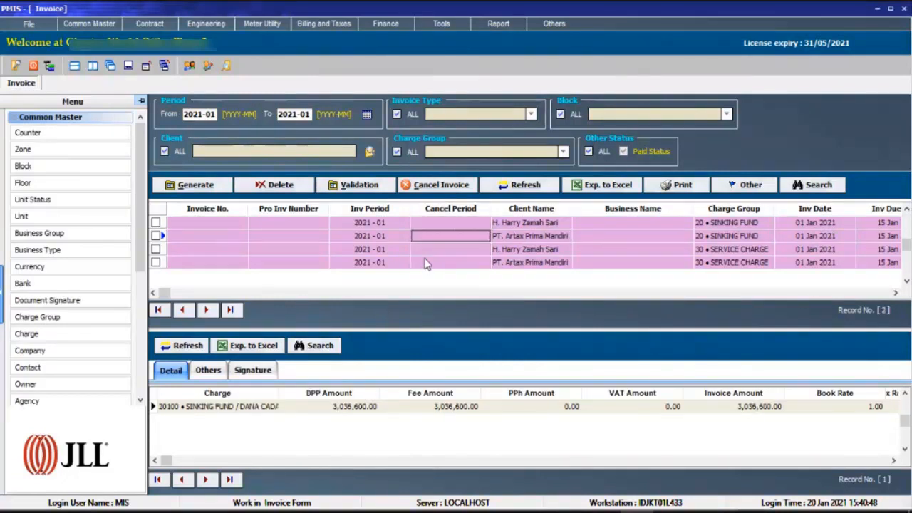
pyautogui.press('Down')
pyautogui.press('Down')
pyautogui.press('Down')
pyautogui.press('Up')
pyautogui.press('Up')
pyautogui.press('Up')
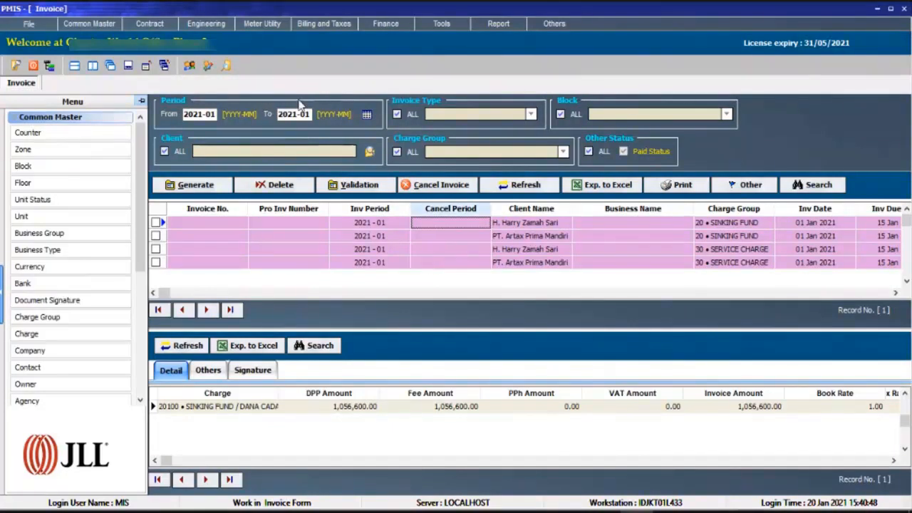
# Review the client list in the long term contracts and compare it with the generated 2021-01 invoice drafts.
pyautogui.click(148, 23)
pyautogui.moveTo(165, 36)
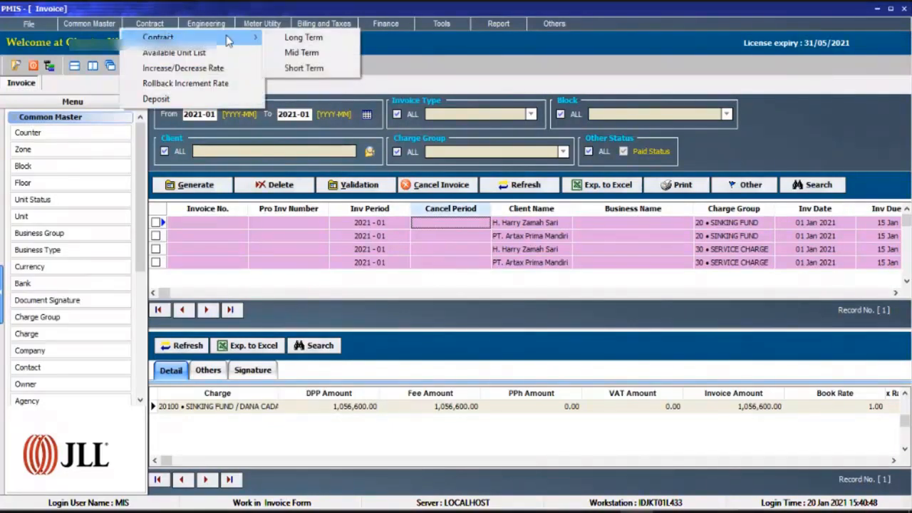
pyautogui.click(295, 35)
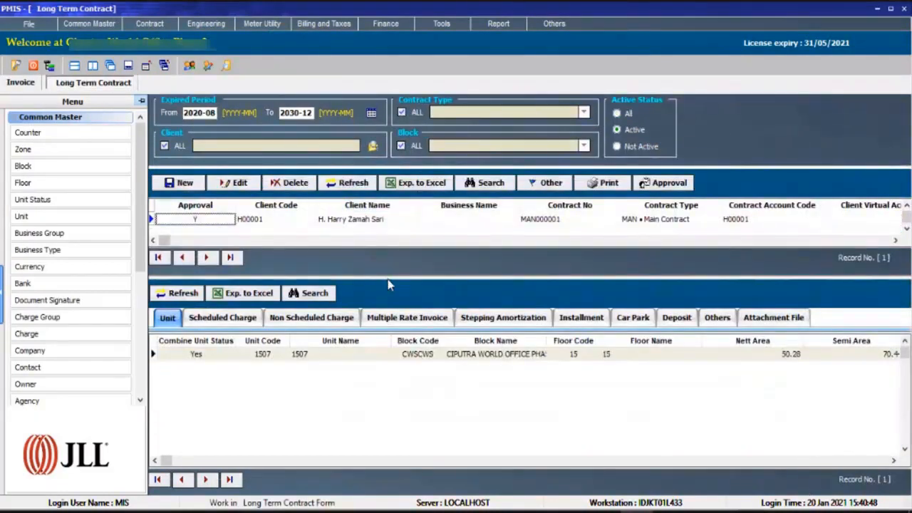
pyautogui.moveTo(386, 278); pyautogui.dragTo(385, 320)
pyautogui.click(389, 238)
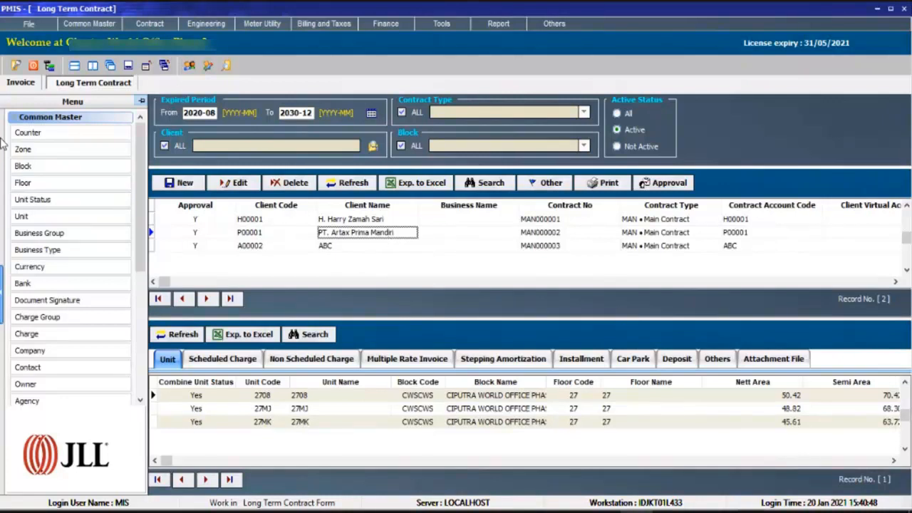
pyautogui.click(20, 82)
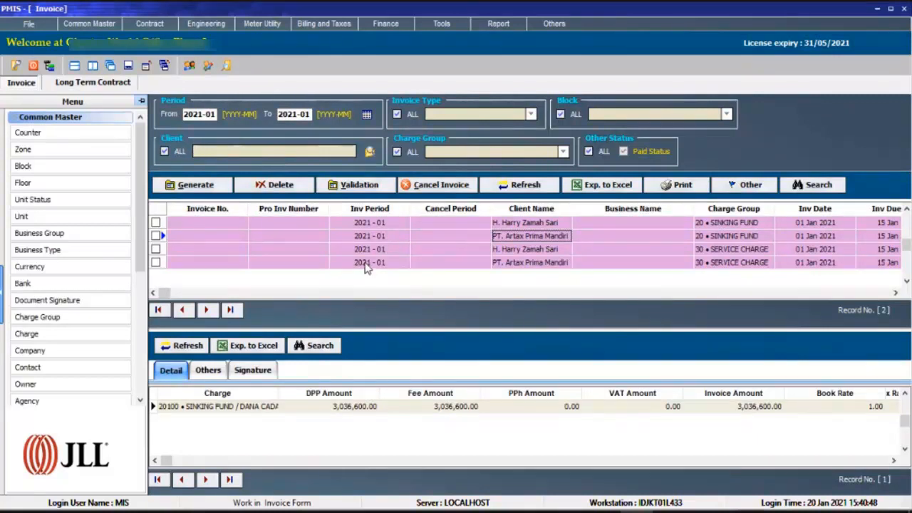
pyautogui.click(382, 249)
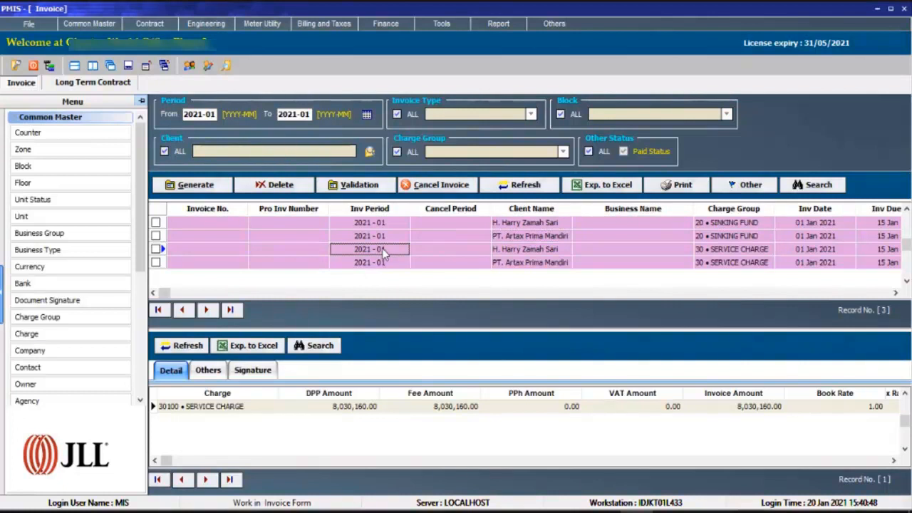
# Open the electricity consumption and list its records for period 2021-03 to 2021-03.
pyautogui.click(258, 28)
pyautogui.click(274, 37)
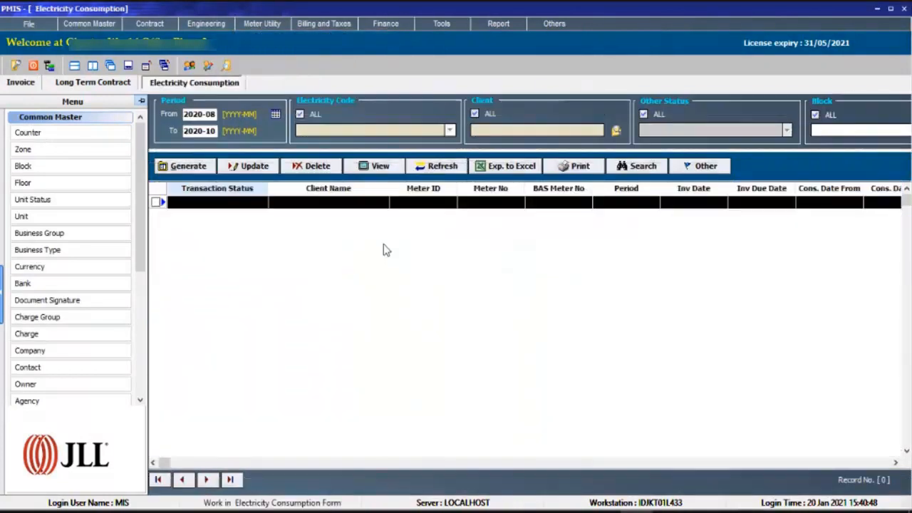
pyautogui.moveTo(197, 114); pyautogui.dragTo(271, 135)
pyautogui.write('1-0')
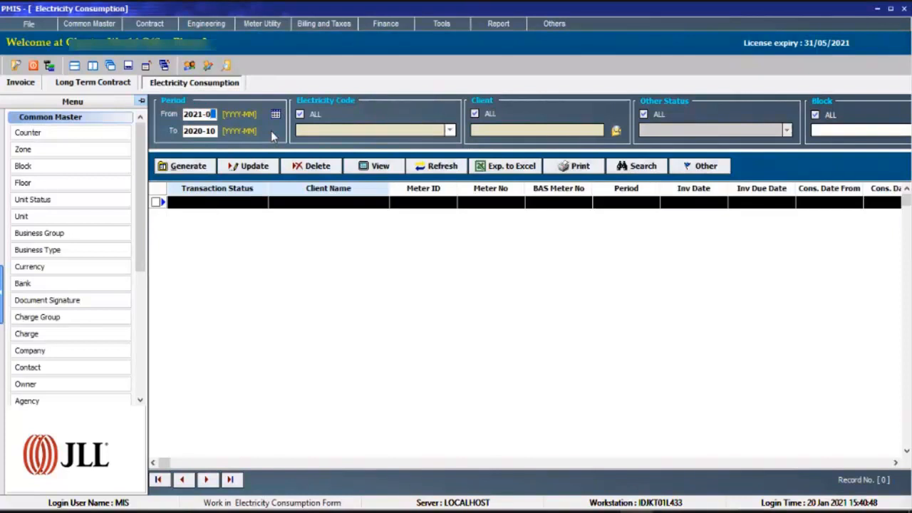
pyautogui.write('3')
pyautogui.press('Tab')
pyautogui.write('2021-03')
pyautogui.press('Return')
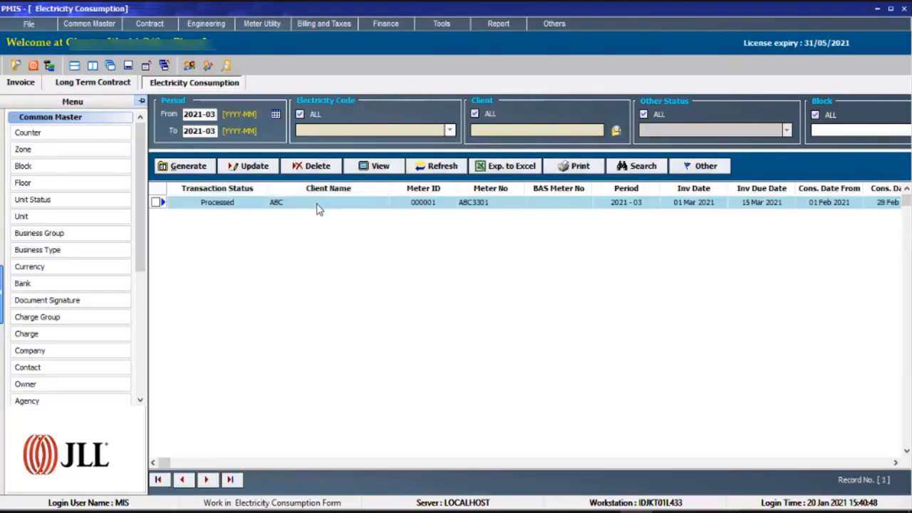
# Return to the 2021-01 invoice drafts and compare the charge details of the sinking fund and service charge drafts.
pyautogui.click(92, 82)
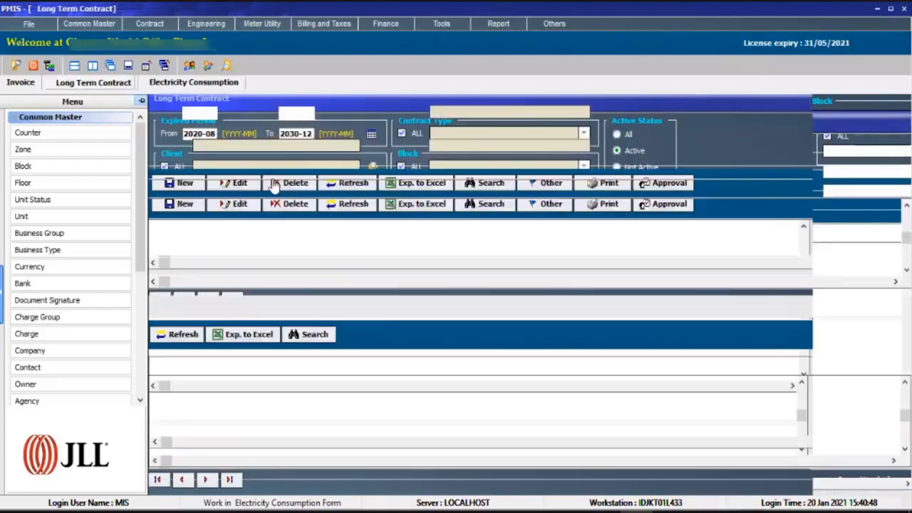
pyautogui.click(22, 82)
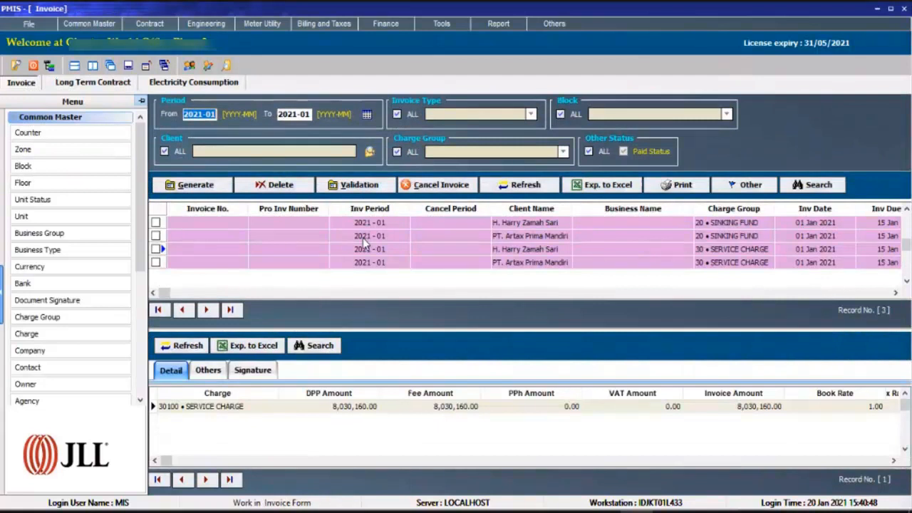
pyautogui.press('Up')
pyautogui.press('Left')
pyautogui.press('Left')
pyautogui.press('Right')
pyautogui.press('Right')
pyautogui.press('Right')
pyautogui.press('Right')
pyautogui.press('Right')
pyautogui.press('Right')
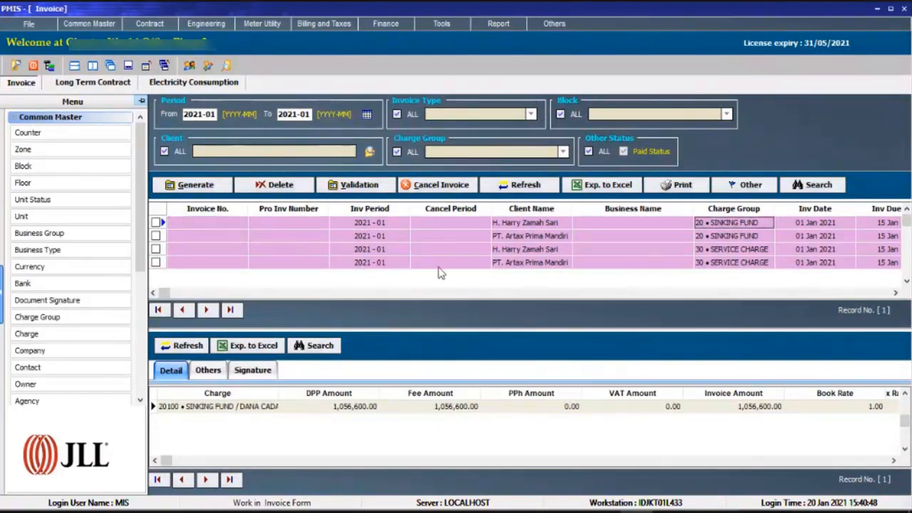
pyautogui.press('Down')
pyautogui.press('Down')
pyautogui.press('Down')
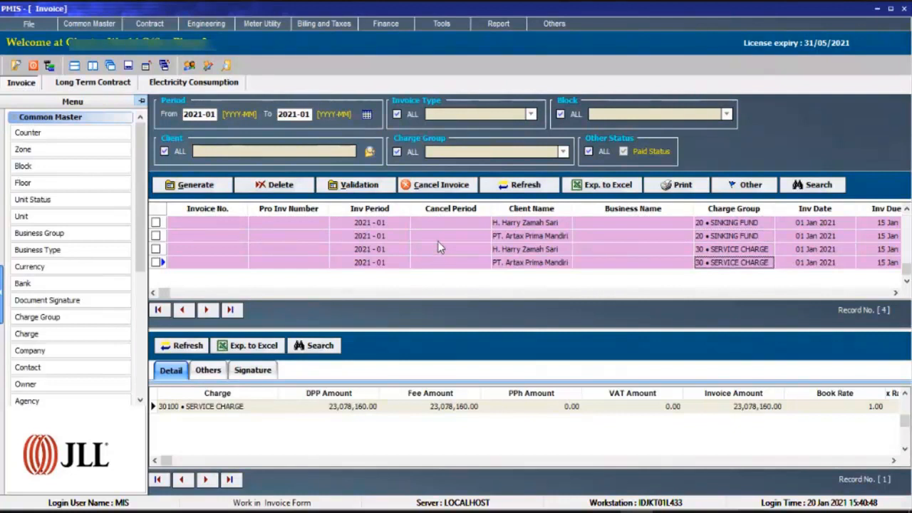
pyautogui.press('Up')
pyautogui.press('Up')
pyautogui.press('Up')
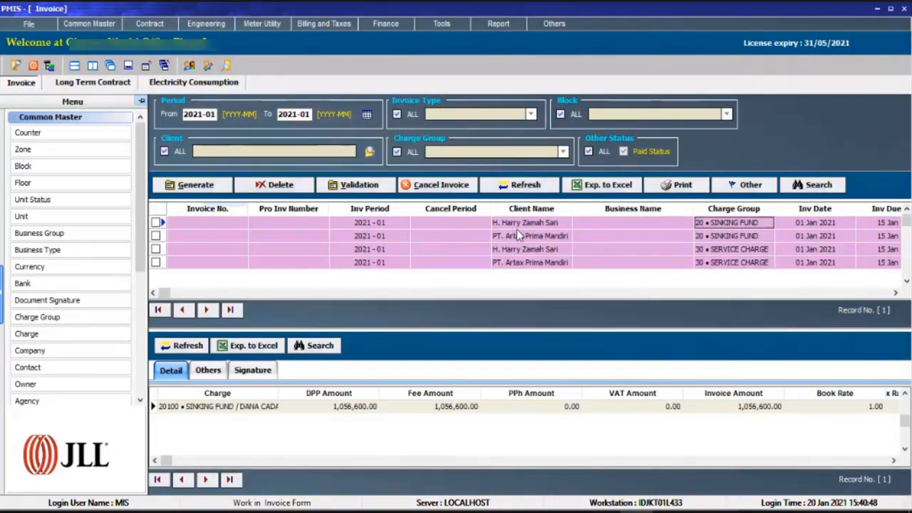
# Check which clients the 2021-01 drafts belong to, along with their dates and DPP amounts.
pyautogui.click(520, 249)
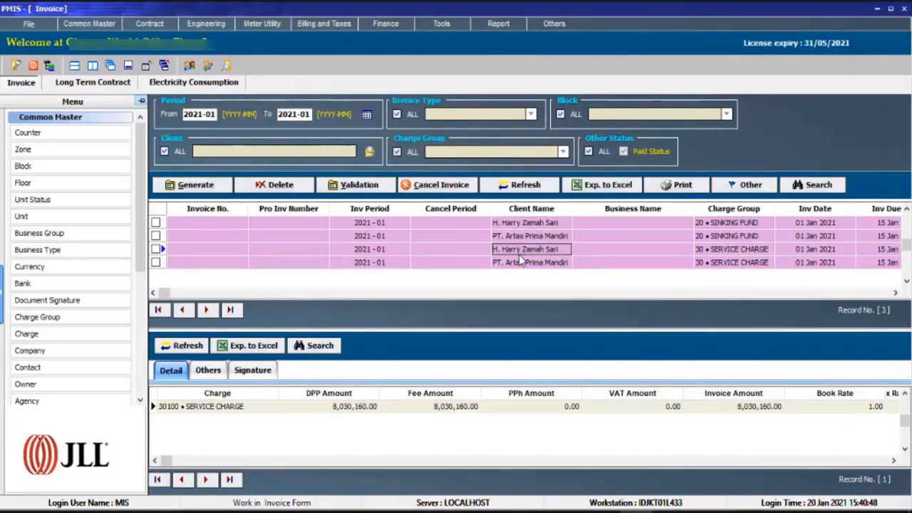
pyautogui.click(520, 262)
pyautogui.press('Right')
pyautogui.press('Right')
pyautogui.press('Right')
pyautogui.press('Right')
pyautogui.press('Right')
pyautogui.press('Right')
pyautogui.press('Right')
pyautogui.press('Right')
pyautogui.press('Right')
pyautogui.press('Right')
pyautogui.press('Right')
pyautogui.press('Right')
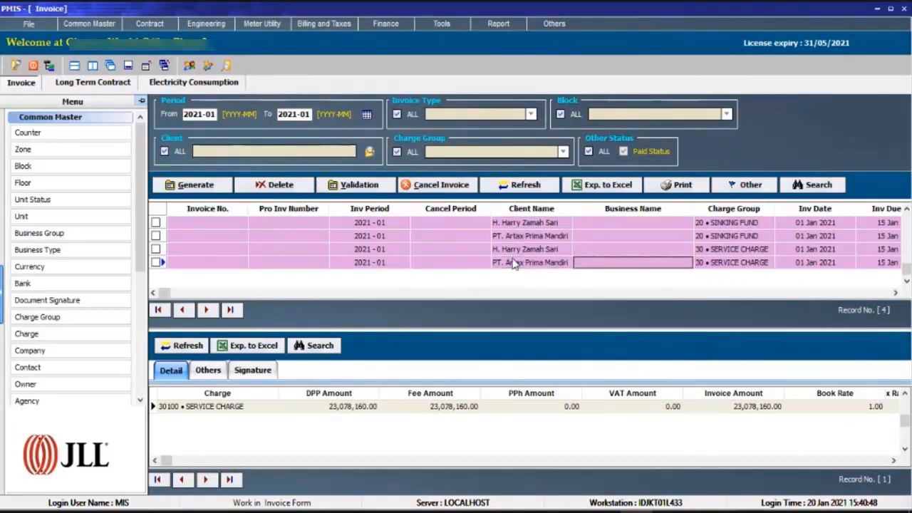
pyautogui.press('Left')
pyautogui.press('Left')
pyautogui.press('Left')
pyautogui.press('Left')
pyautogui.press('Left')
pyautogui.press('Left')
pyautogui.press('Left')
pyautogui.press('Left')
pyautogui.press('Left')
pyautogui.press('Left')
pyautogui.press('Left')
pyautogui.press('Left')
pyautogui.press('Left')
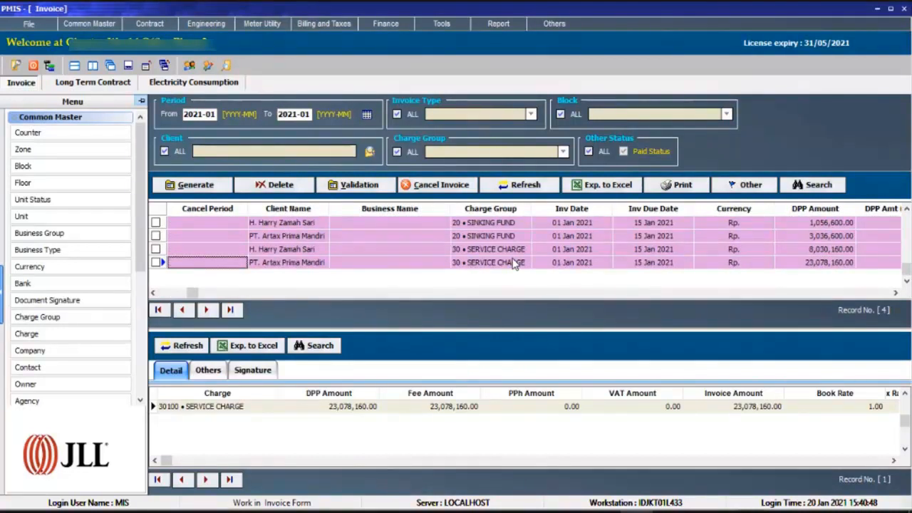
pyautogui.press('Left')
pyautogui.press('Left')
pyautogui.press('Left')
pyautogui.click(521, 253)
pyautogui.scroll(2, 524, 254)
pyautogui.scroll(-3, 526, 254)
pyautogui.scroll(3, 526, 254)
pyautogui.scroll(-3, 526, 254)
pyautogui.scroll(3, 527, 257)
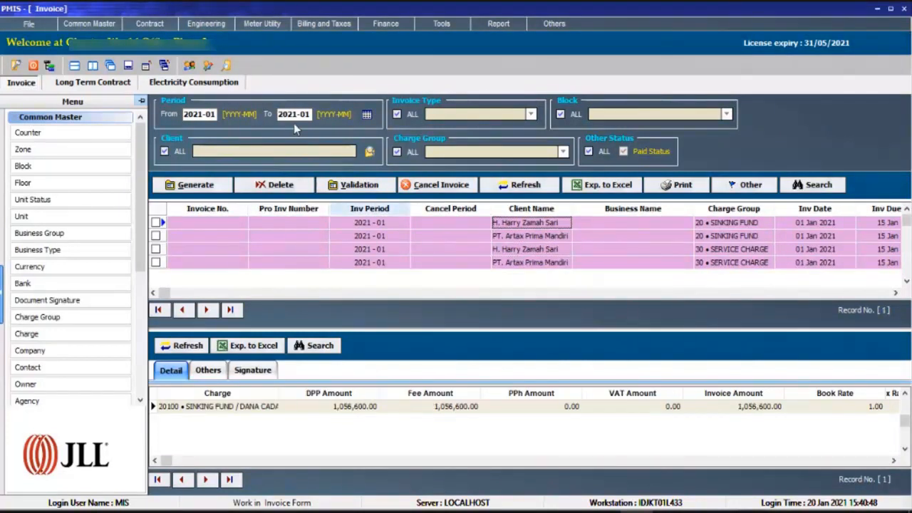
# Set the invoice list's period filter to 2021-02 through 2021-02.
pyautogui.click(209, 114)
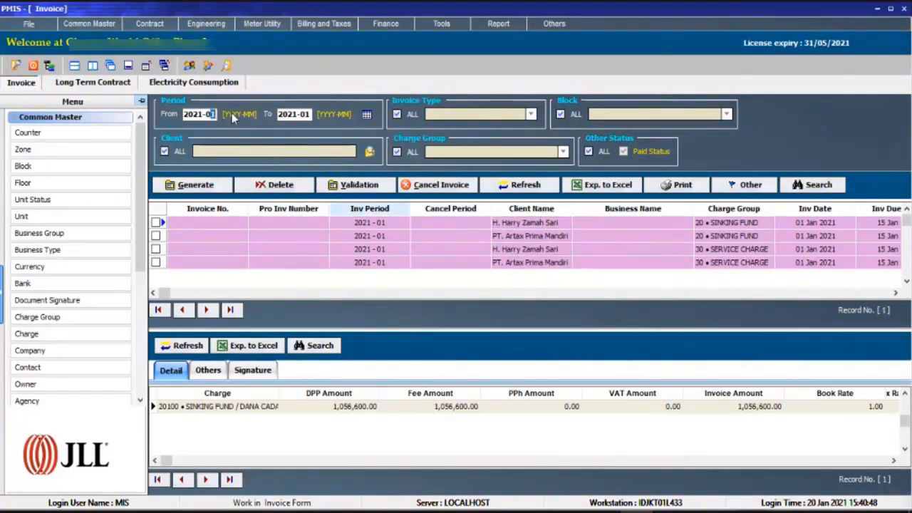
pyautogui.press('Tab')
pyautogui.write('2021-02')
# Generate the invoice drafts for period 2021-02 with only the Rental and Service Charge groups included.
pyautogui.click(198, 184)
pyautogui.click(329, 121)
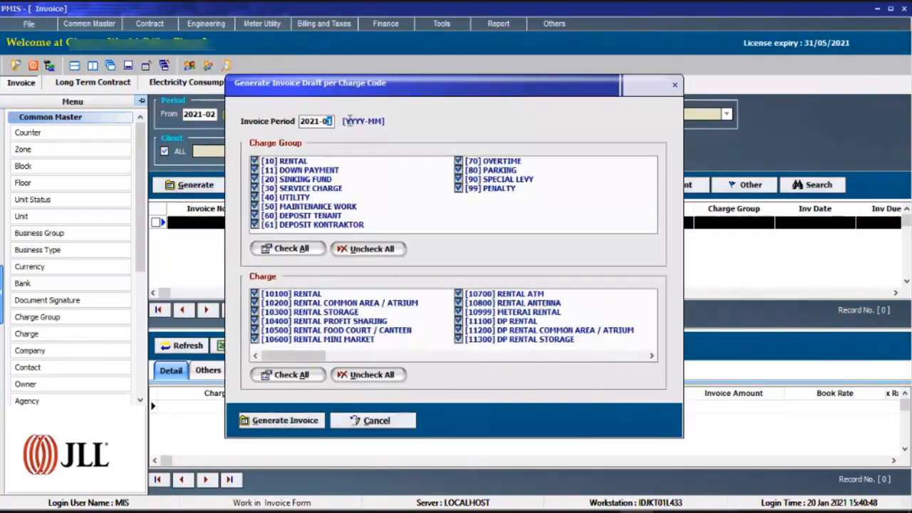
pyautogui.write('2')
pyautogui.moveTo(332, 121); pyautogui.dragTo(287, 127)
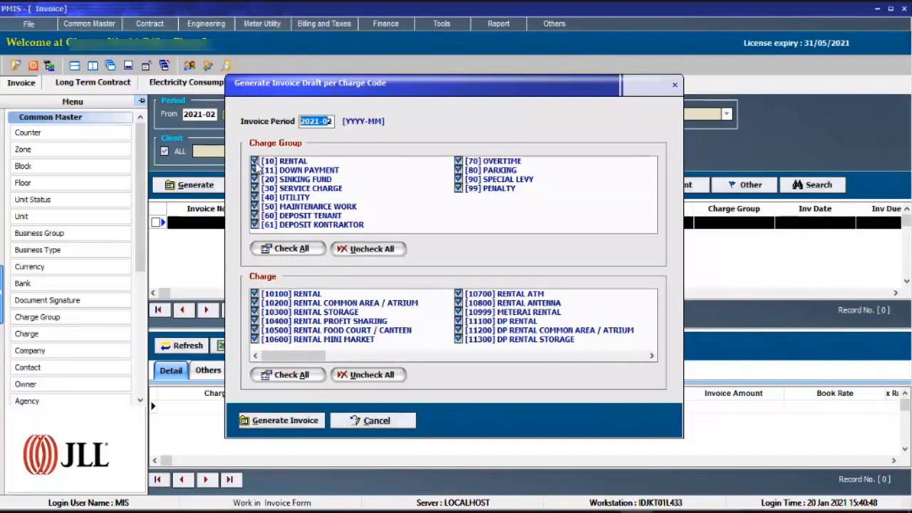
pyautogui.click(360, 249)
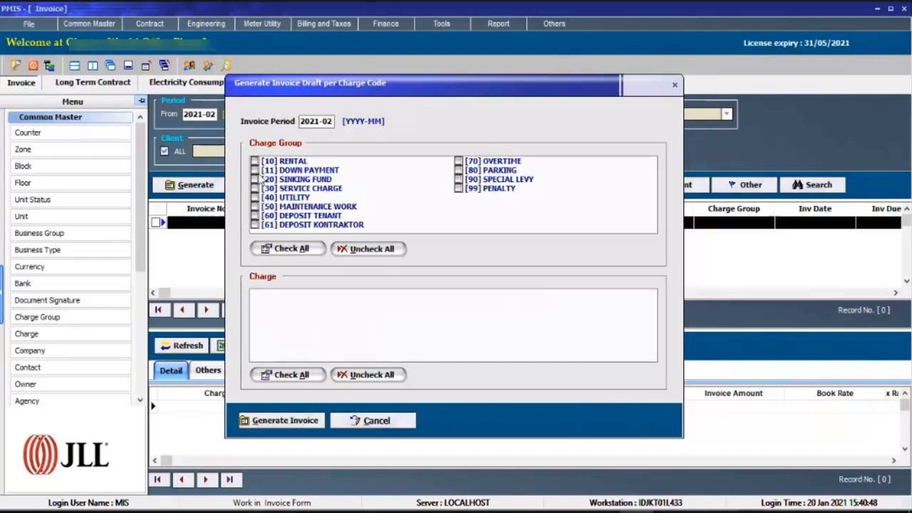
pyautogui.click(259, 163)
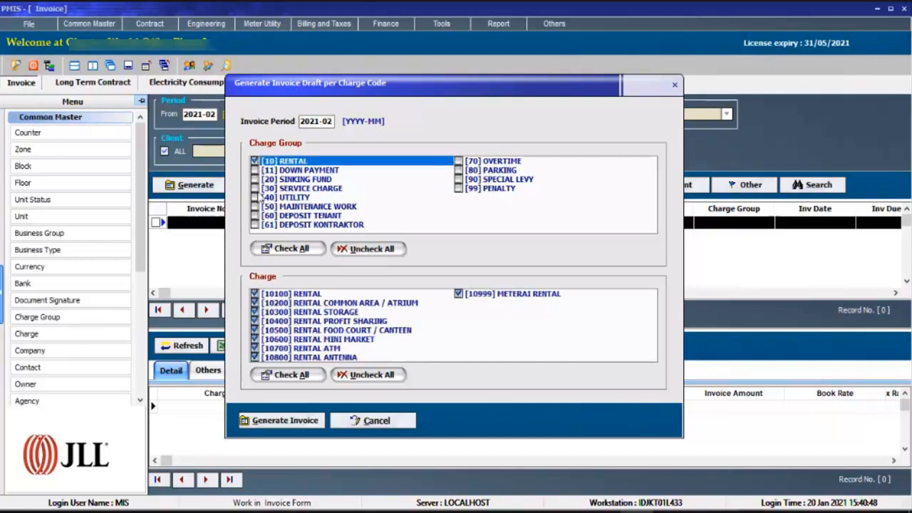
pyautogui.click(256, 188)
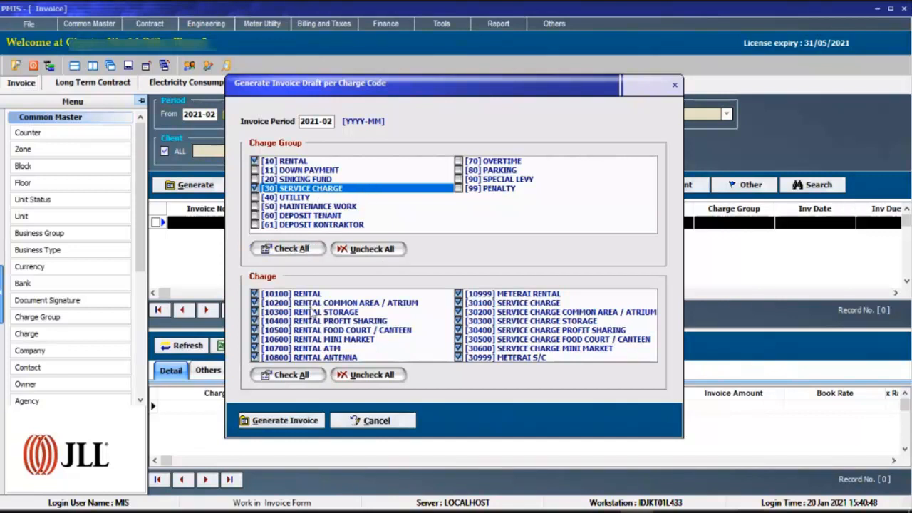
pyautogui.click(285, 421)
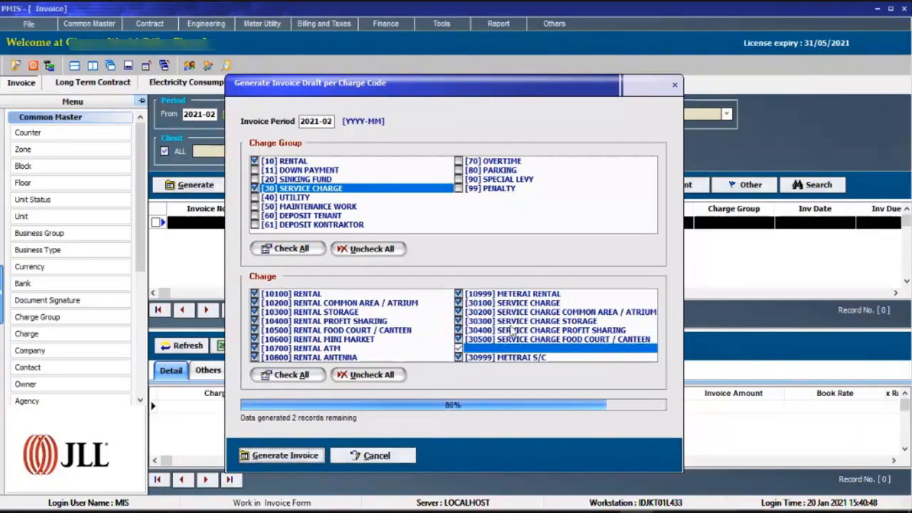
pyautogui.click(545, 282)
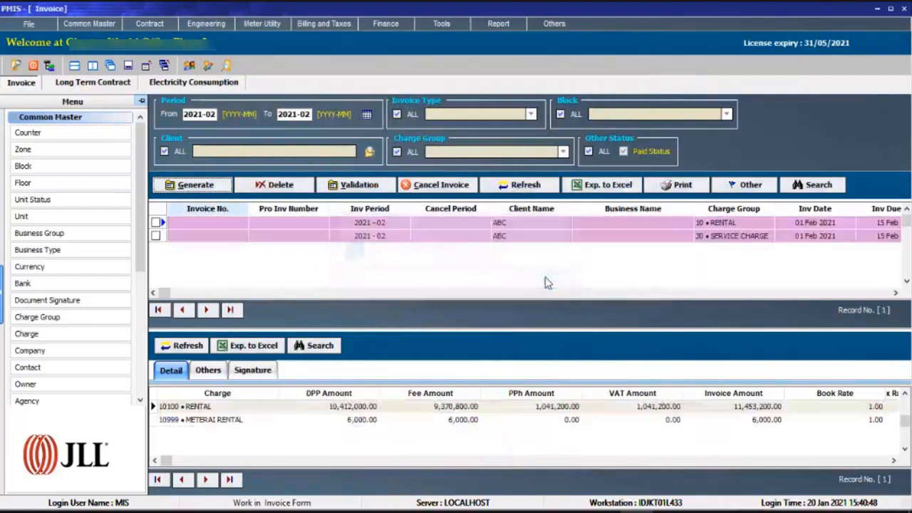
# Examine the charge details of ABC's service charge and rental drafts for 2021-02.
pyautogui.click(520, 236)
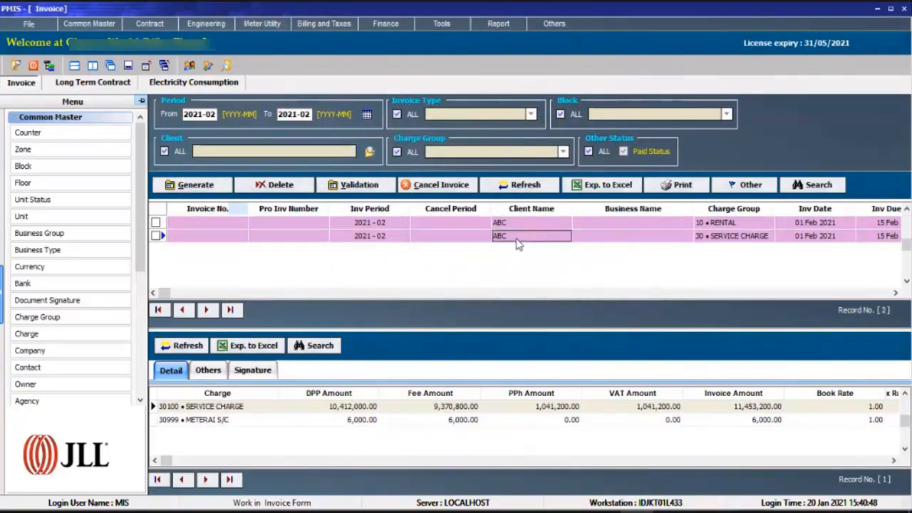
pyautogui.press('Left')
pyautogui.press('Left')
pyautogui.press('Left')
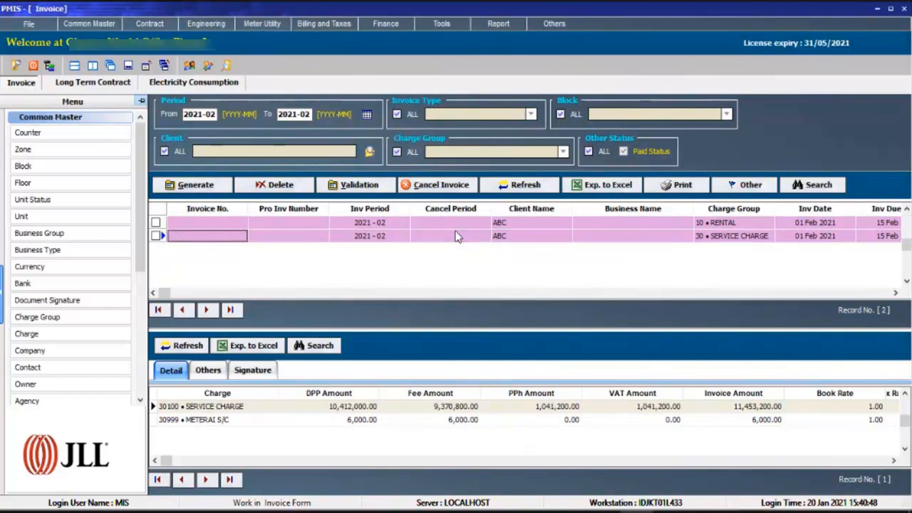
pyautogui.press('Up')
pyautogui.press('Right')
pyautogui.press('Right')
pyautogui.press('Right')
pyautogui.press('Right')
pyautogui.press('Right')
pyautogui.press('Right')
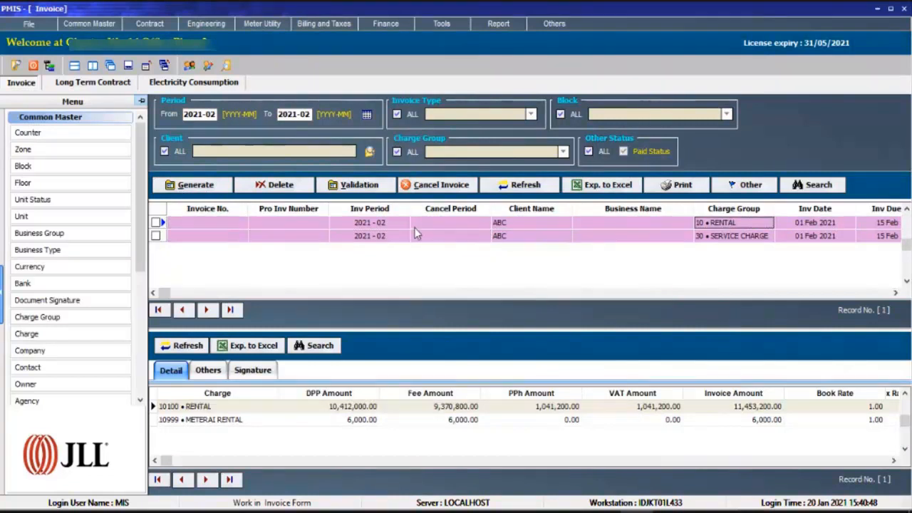
# Review the dates, currency and amount columns of ABC's two 2021-02 invoice drafts.
pyautogui.press('Right')
pyautogui.press('Right')
pyautogui.press('Right')
pyautogui.press('Right')
pyautogui.press('Right')
pyautogui.press('Right')
pyautogui.press('Left')
pyautogui.press('Left')
pyautogui.press('Left')
pyautogui.press('Left')
pyautogui.press('Left')
pyautogui.press('Left')
pyautogui.press('Left')
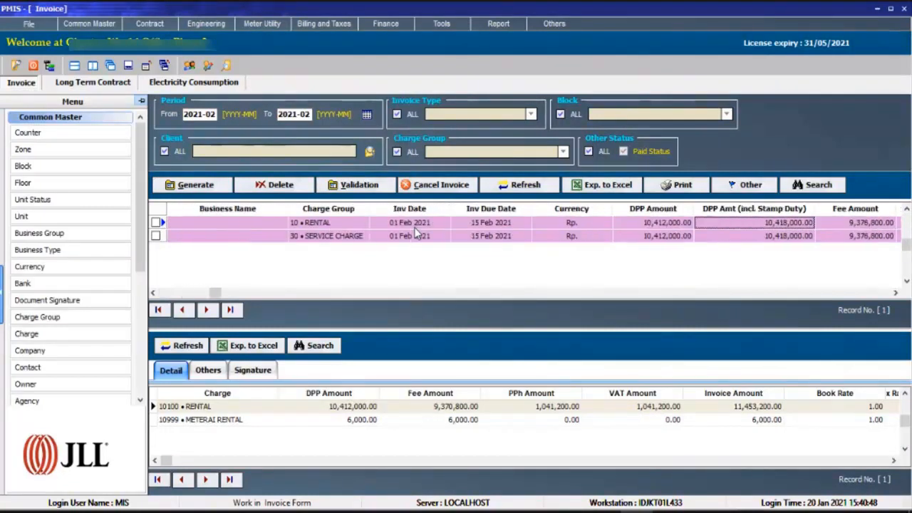
pyautogui.press('Left')
pyautogui.press('Left')
pyautogui.press('Left')
pyautogui.press('Left')
pyautogui.press('Left')
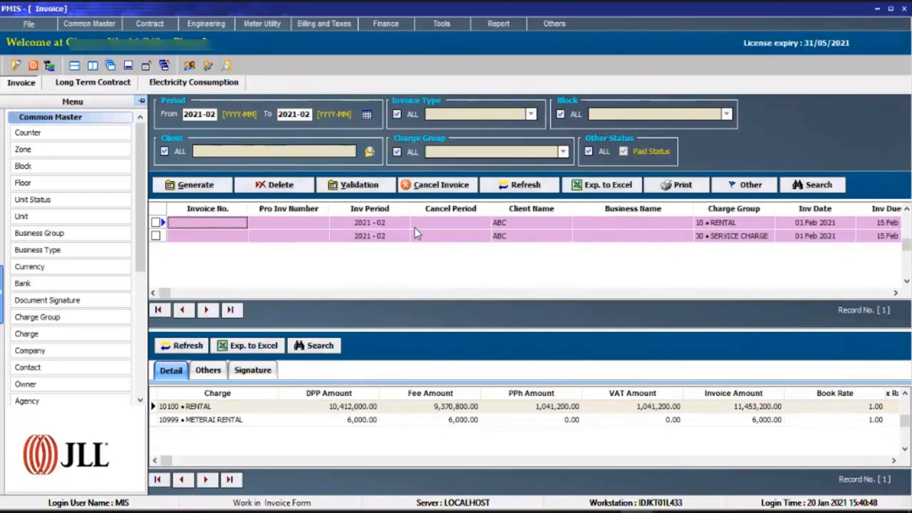
pyautogui.click(684, 237)
pyautogui.press('Right')
pyautogui.press('Left')
pyautogui.press('Left')
pyautogui.click(420, 225)
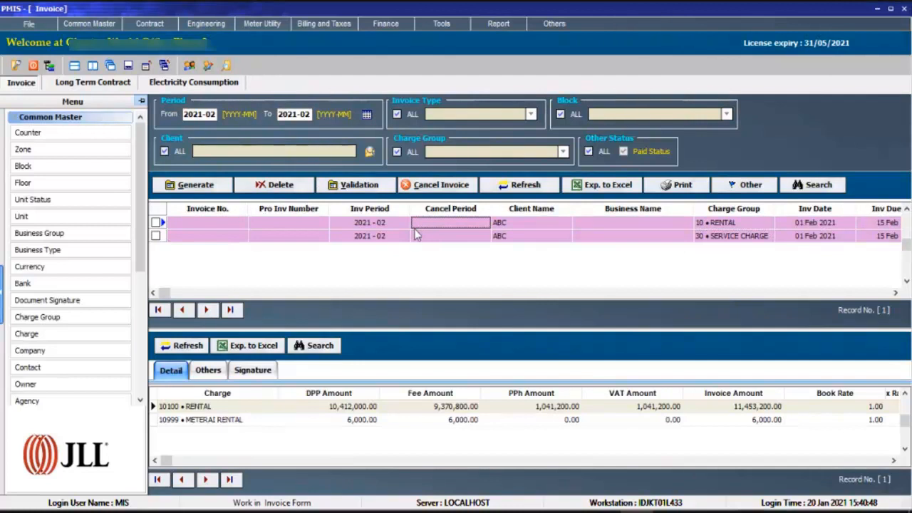
# Filter the long term contracts to show only the client ABC.
pyautogui.click(107, 84)
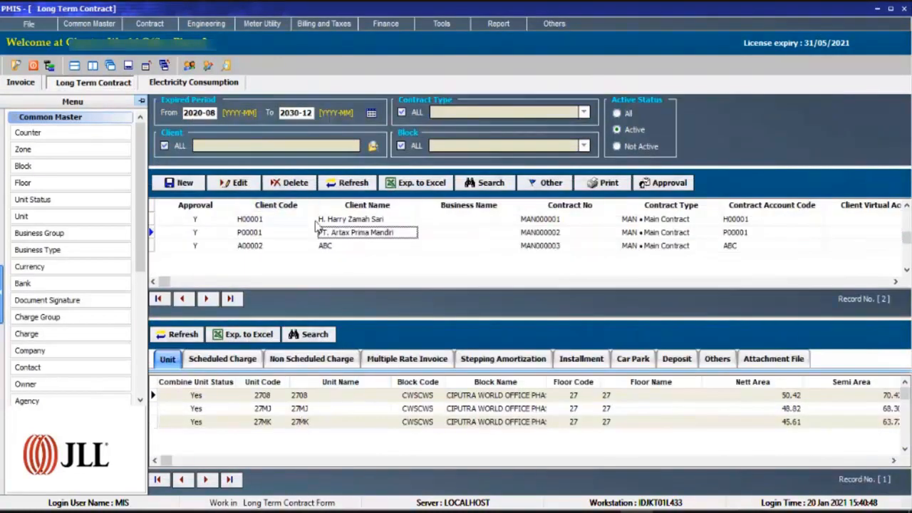
pyautogui.click(311, 248)
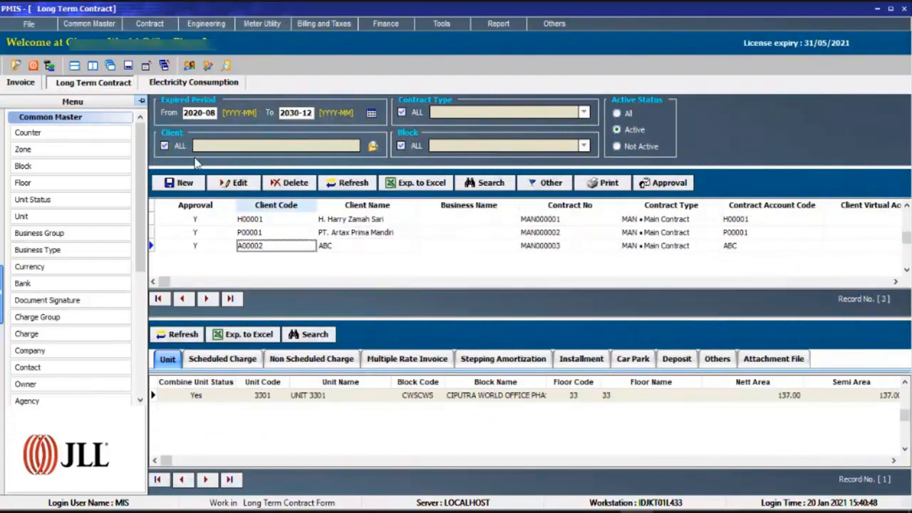
pyautogui.click(340, 246)
pyautogui.click(342, 248)
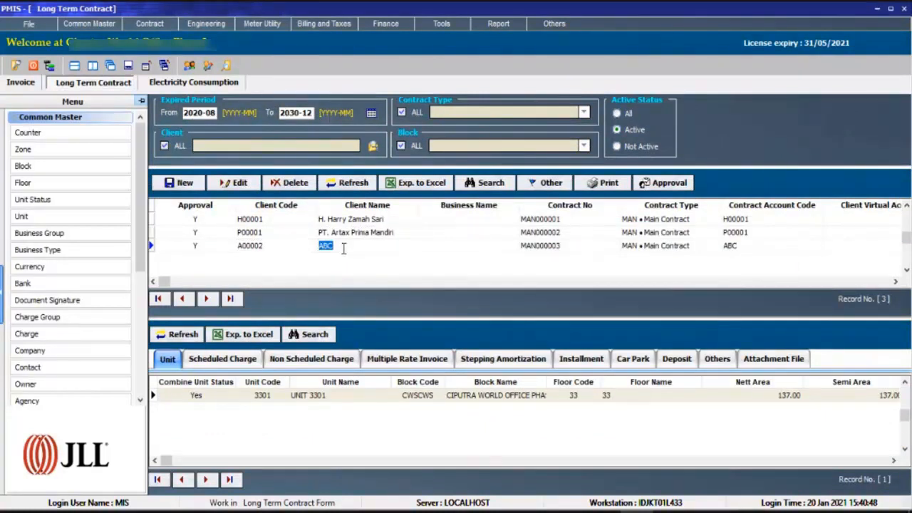
pyautogui.click(164, 145)
pyautogui.write('ABC')
pyautogui.click(372, 146)
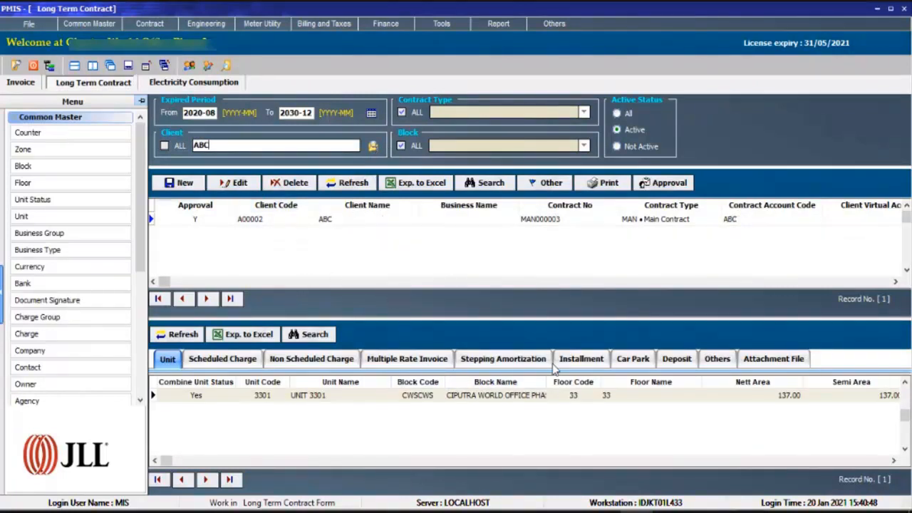
# Examine ABC's 2021-02 contract installments, checking their transfer status, dates and charge names.
pyautogui.click(576, 362)
pyautogui.click(446, 422)
pyautogui.scroll(2, 317, 423)
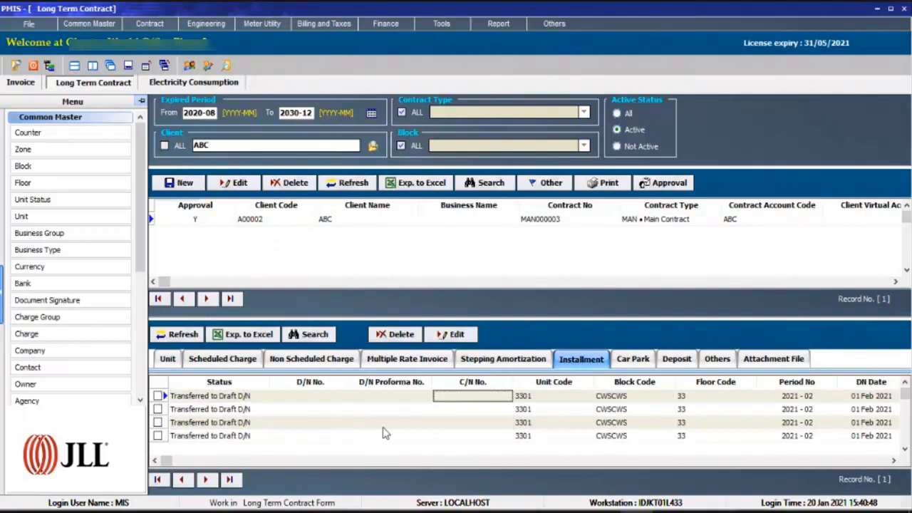
pyautogui.click(224, 401)
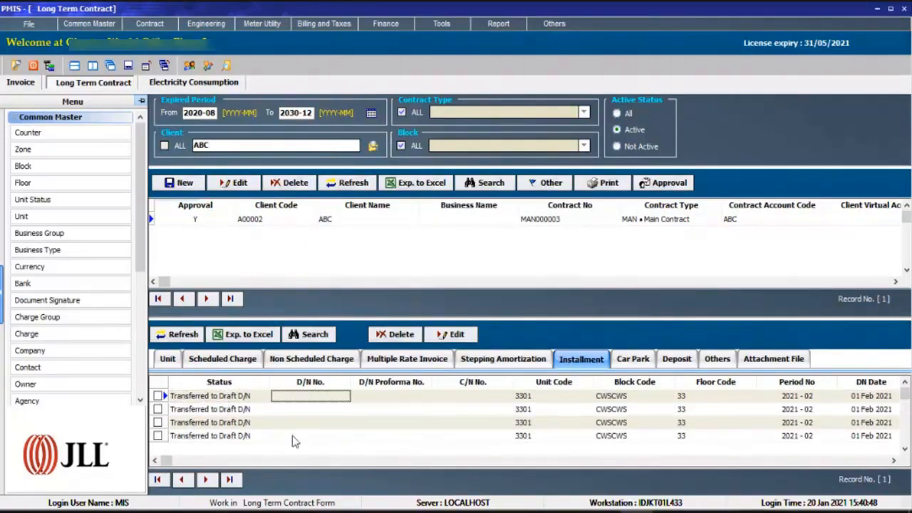
pyautogui.press('Right')
pyautogui.press('Right')
pyautogui.press('Right')
pyautogui.press('Right')
pyautogui.press('Right')
pyautogui.press('Right')
pyautogui.press('Right')
pyautogui.press('Right')
pyautogui.press('Right')
pyautogui.press('Right')
pyautogui.press('Right')
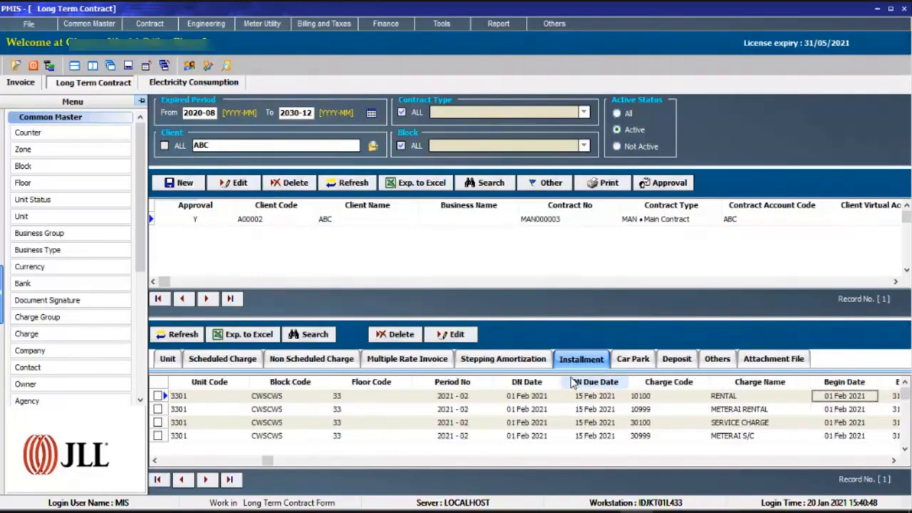
pyautogui.press('Right')
pyautogui.press('Right')
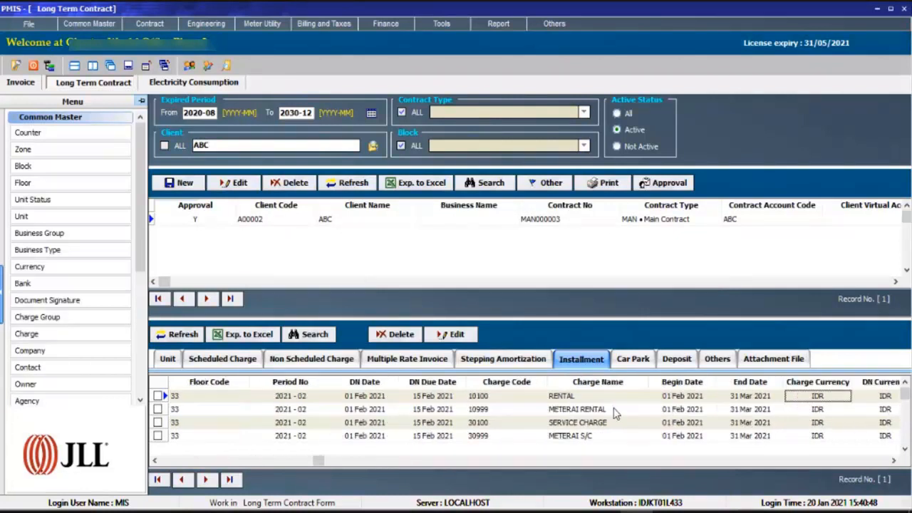
pyautogui.click(612, 413)
pyautogui.click(600, 428)
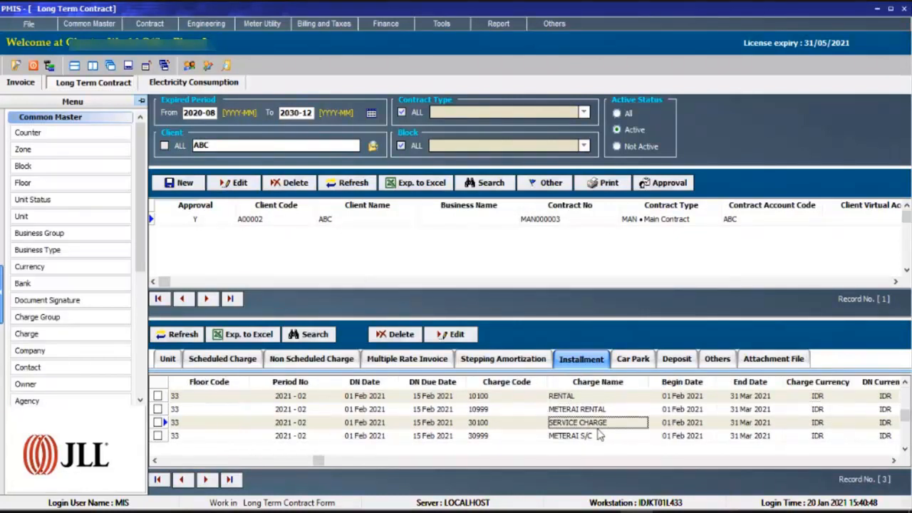
pyautogui.click(598, 437)
# Check the status and charge details of ABC's 2021-03 electricity and water installments.
pyautogui.press('Left')
pyautogui.press('Left')
pyautogui.press('Left')
pyautogui.press('Left')
pyautogui.press('Left')
pyautogui.press('Left')
pyautogui.press('Left')
pyautogui.press('Left')
pyautogui.press('Left')
pyautogui.press('Left')
pyautogui.press('Left')
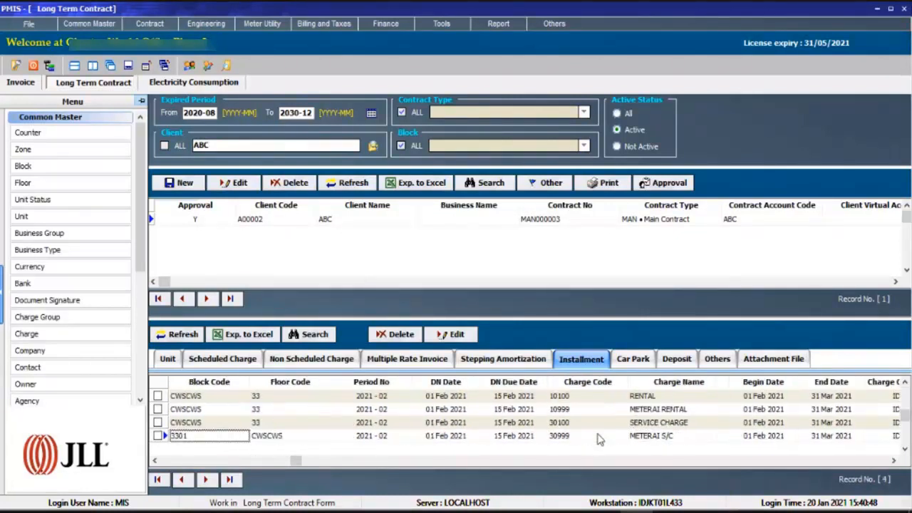
pyautogui.press('Down')
pyautogui.press('Down')
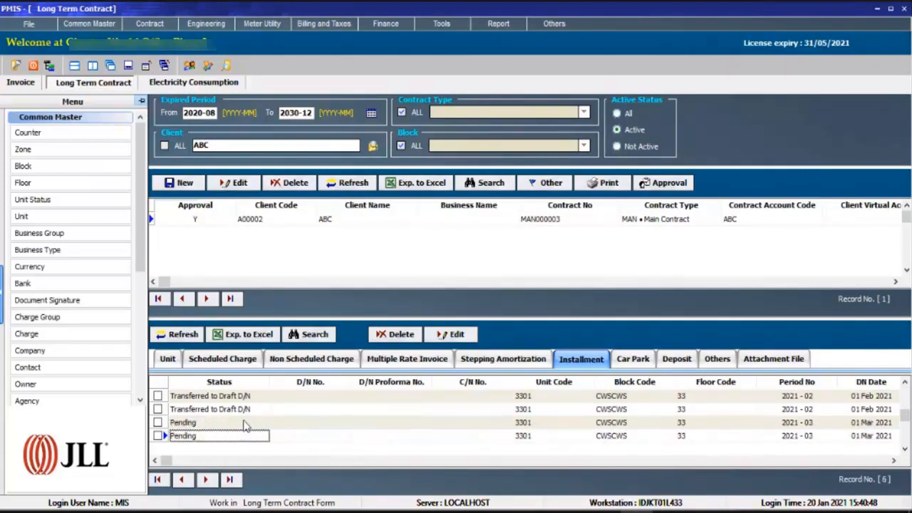
pyautogui.press('Down')
pyautogui.click(516, 411)
pyautogui.press('Right')
pyautogui.press('Right')
pyautogui.press('Right')
pyautogui.press('Right')
pyautogui.press('Right')
pyautogui.press('Right')
pyautogui.press('Right')
pyautogui.press('Right')
pyautogui.press('Right')
pyautogui.press('Right')
pyautogui.press('Right')
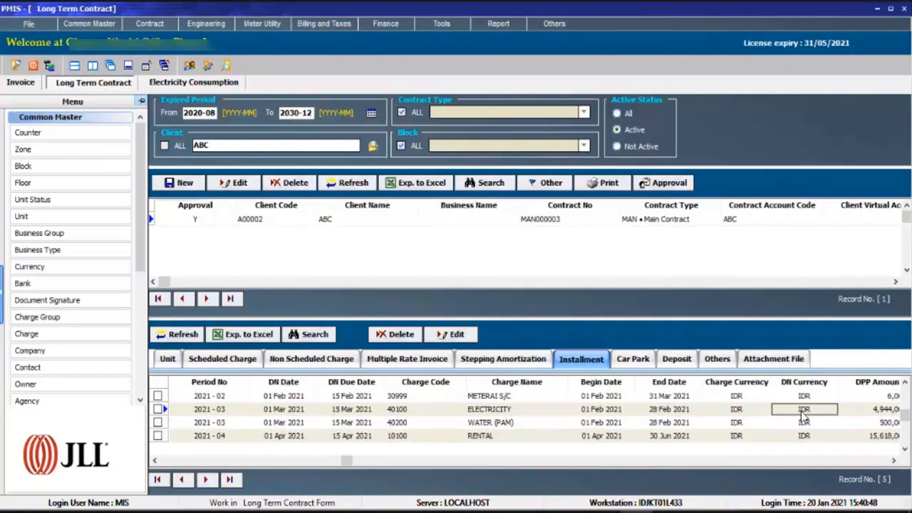
# Check the period numbers, dates and charge names of ABC's 2021-03 and 2021-04 installments.
pyautogui.press('Right')
pyautogui.press('Left')
pyautogui.press('Left')
pyautogui.press('Left')
pyautogui.press('Left')
pyautogui.press('Left')
pyautogui.press('Left')
pyautogui.press('Left')
pyautogui.press('Left')
pyautogui.press('Left')
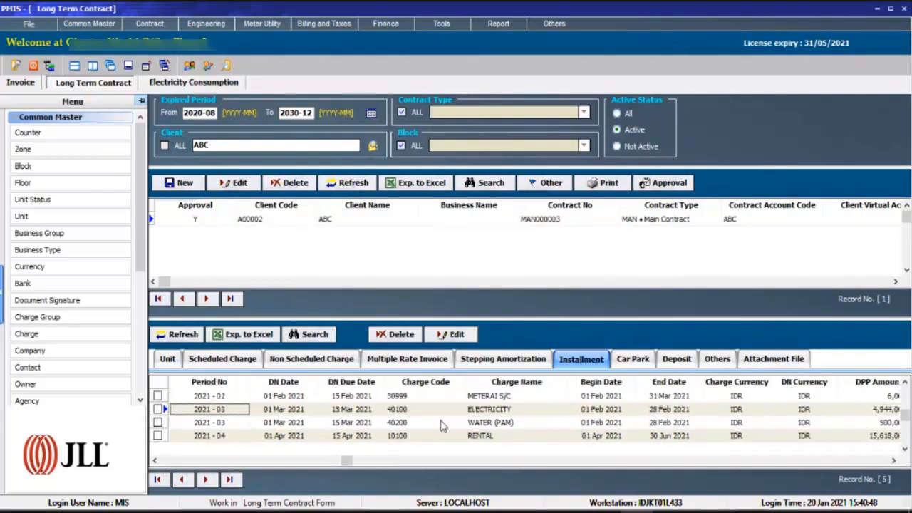
pyautogui.press('Down')
pyautogui.press('Down')
pyautogui.press('Down')
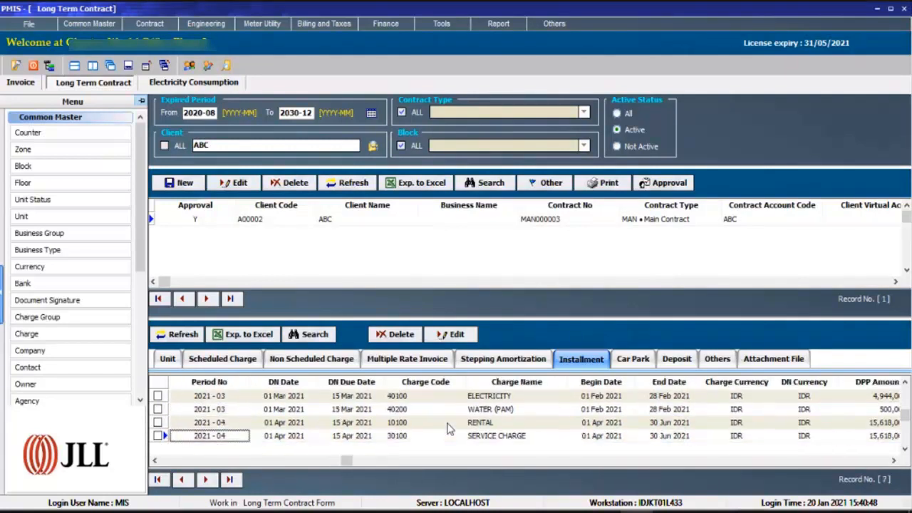
# Compare the transfer status of ABC's 2021-04 installments with that of the 2021-02 ones.
pyautogui.press('Left')
pyautogui.press('Left')
pyautogui.press('Left')
pyautogui.press('Left')
pyautogui.press('Left')
pyautogui.press('Left')
pyautogui.press('Left')
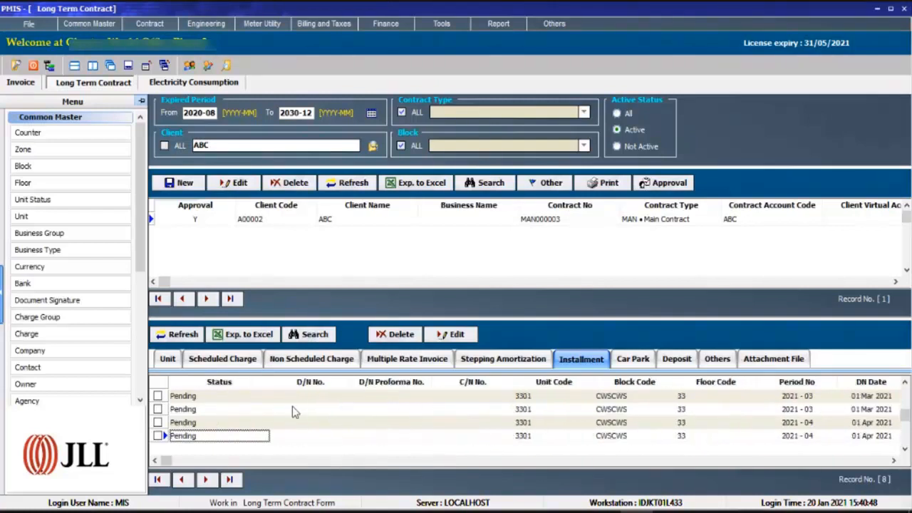
pyautogui.click(249, 426)
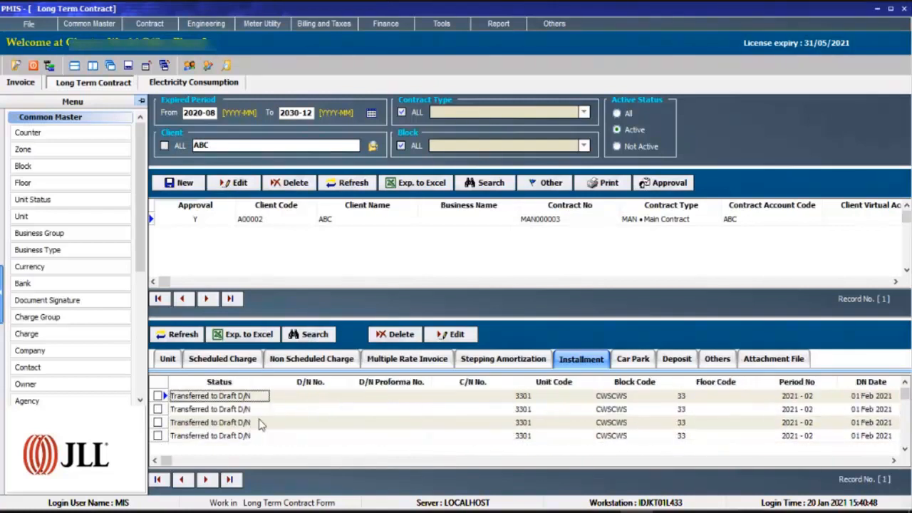
# Check the charge details of ABC's 2021-02 service charge draft in the invoices and return to the long term contracts.
pyautogui.click(21, 82)
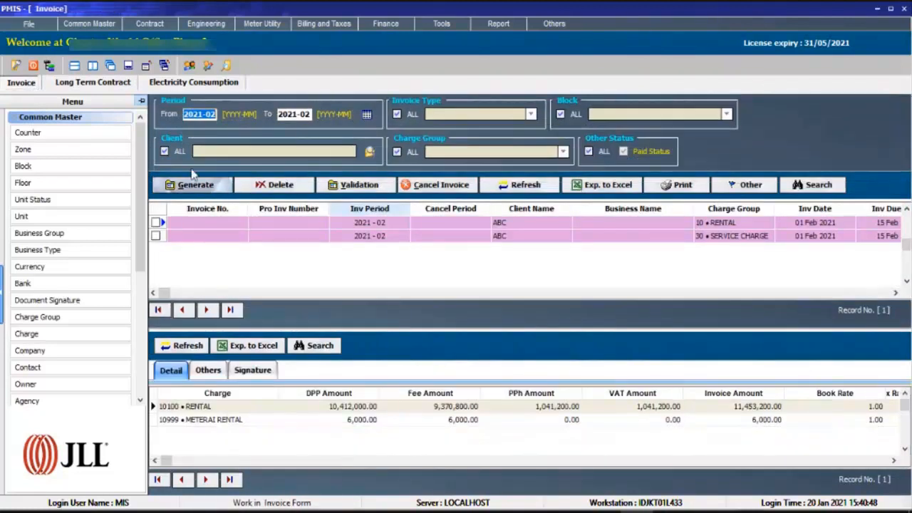
pyautogui.click(244, 236)
pyautogui.click(95, 89)
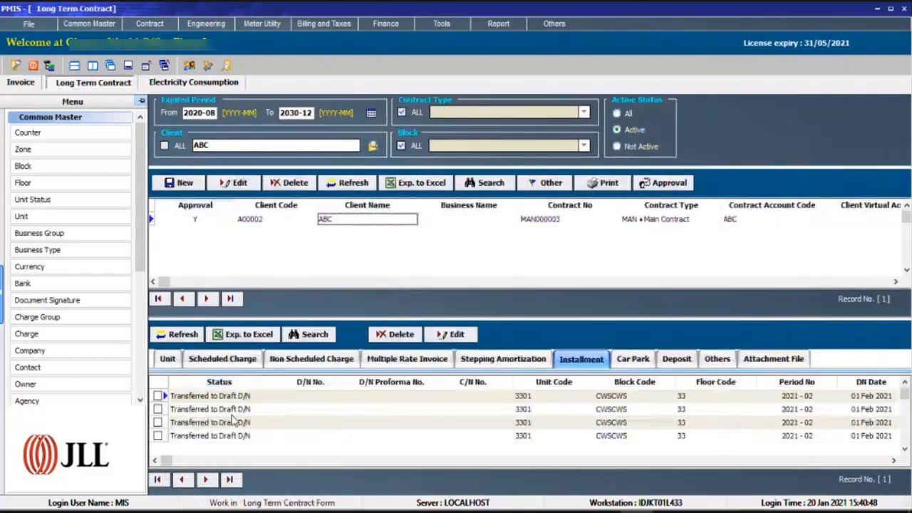
# Compare the status of ABC's 2021-02 installments with that of the 2021-03 ones.
pyautogui.click(231, 413)
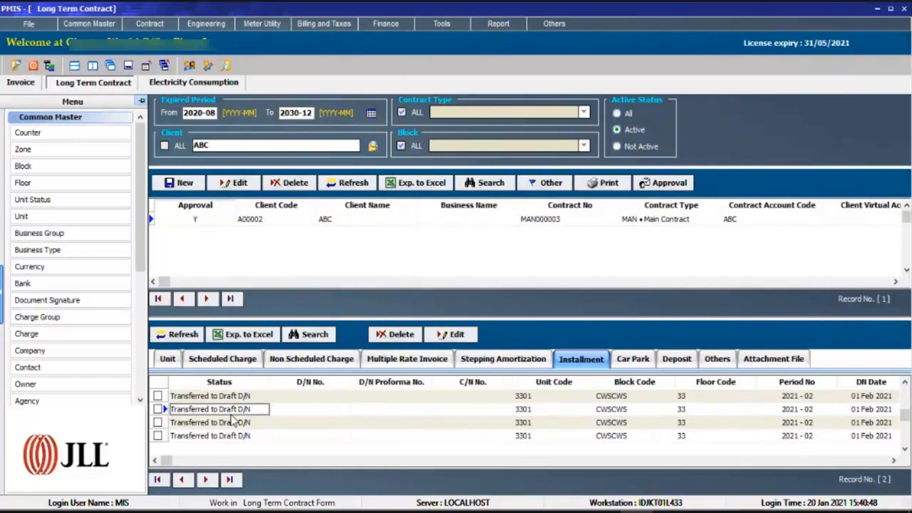
pyautogui.scroll(-4, 230, 440)
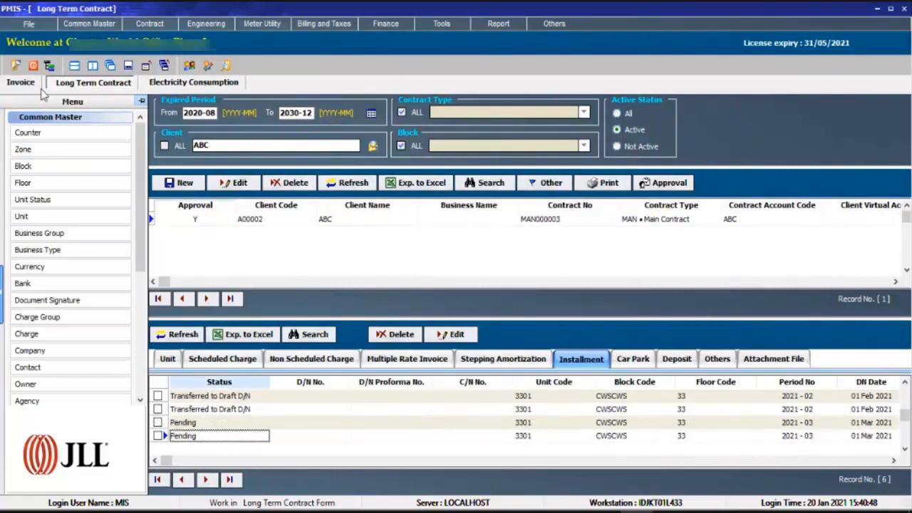
pyautogui.click(239, 424)
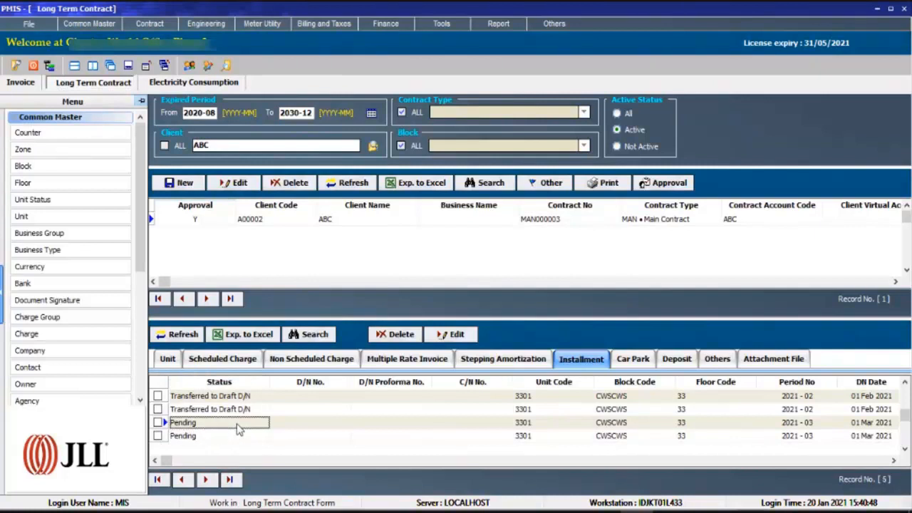
pyautogui.scroll(4, 239, 427)
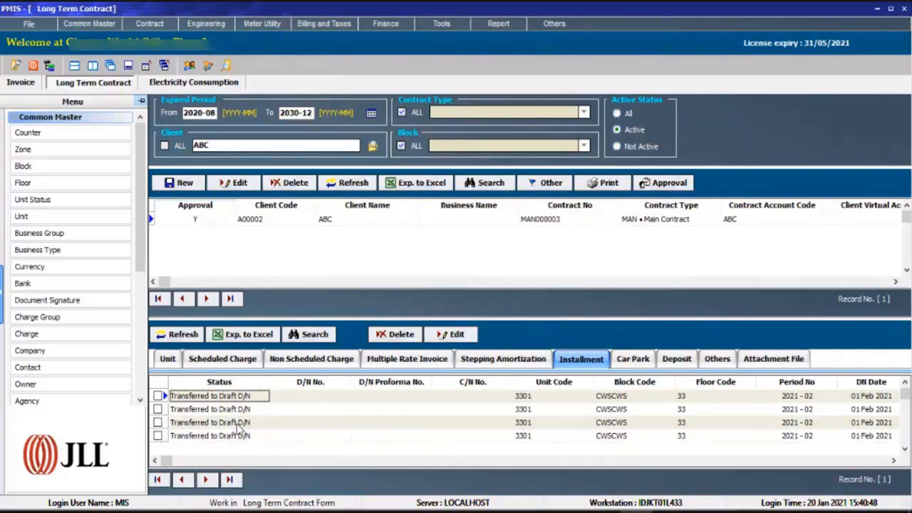
# Try to edit the current record of a 2021-02 installment already transferred to a draft.
pyautogui.click(242, 412)
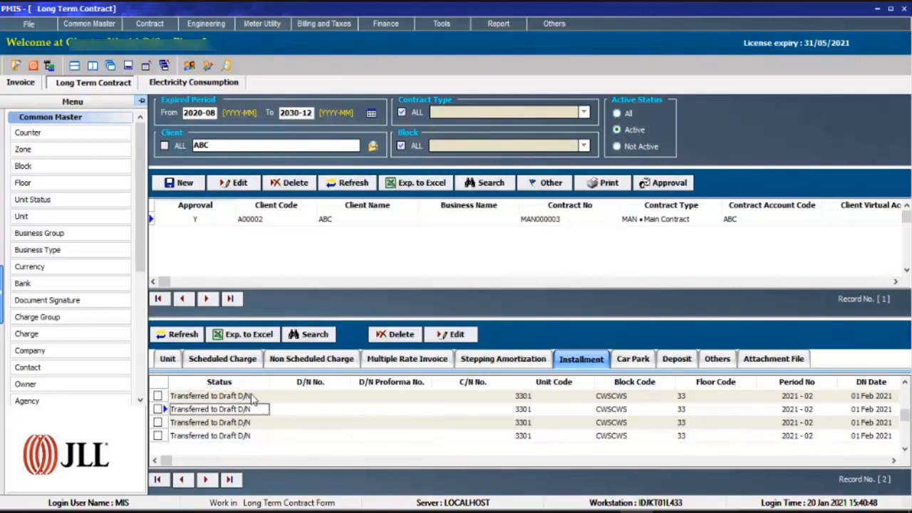
pyautogui.click(452, 334)
pyautogui.click(487, 340)
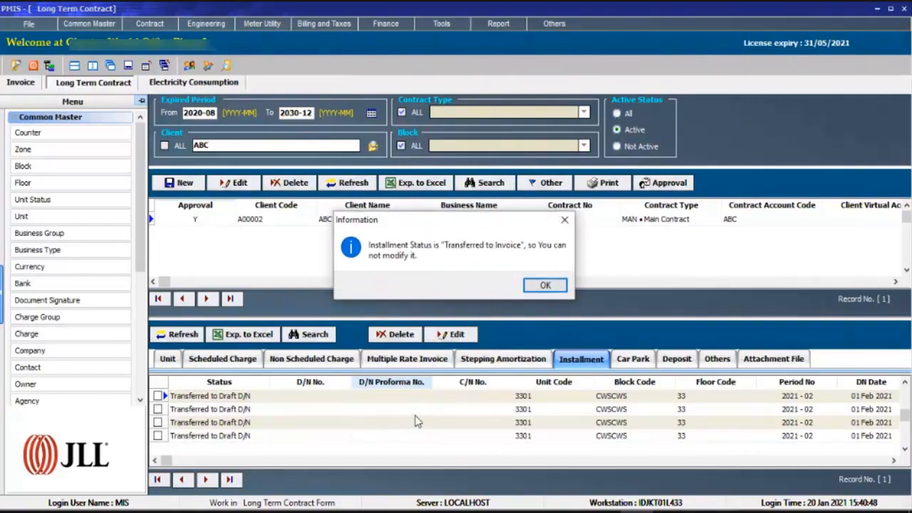
pyautogui.click(545, 285)
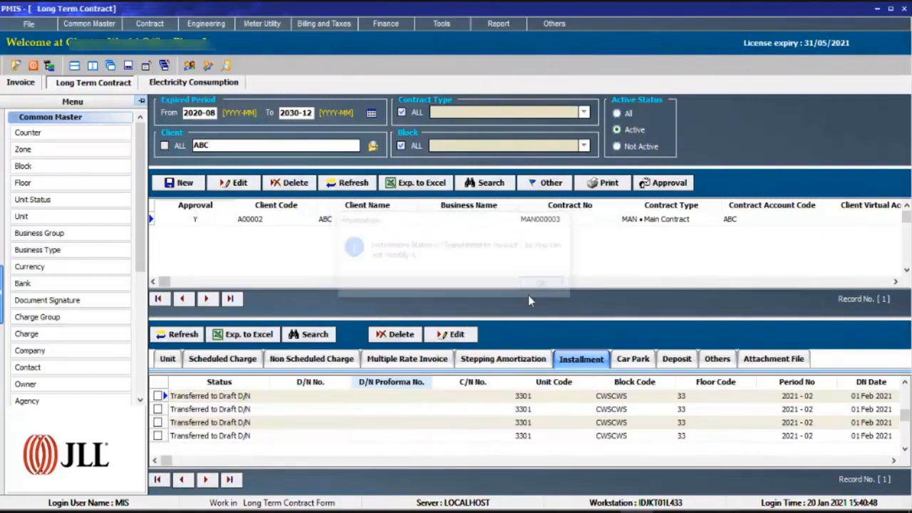
# Open the pending 2021-03 electricity installment for editing and cancel without saving.
pyautogui.click(364, 412)
pyautogui.scroll(-7, 364, 413)
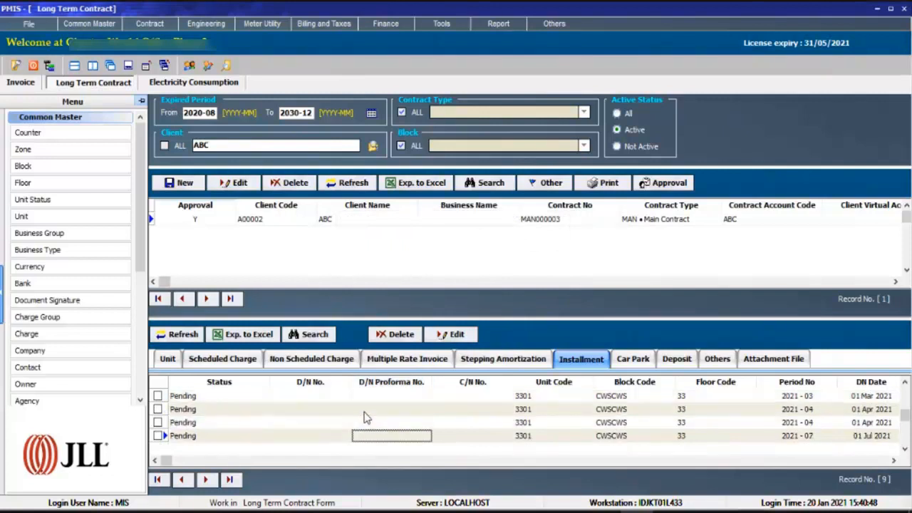
pyautogui.scroll(5, 364, 418)
pyautogui.click(364, 413)
pyautogui.click(453, 334)
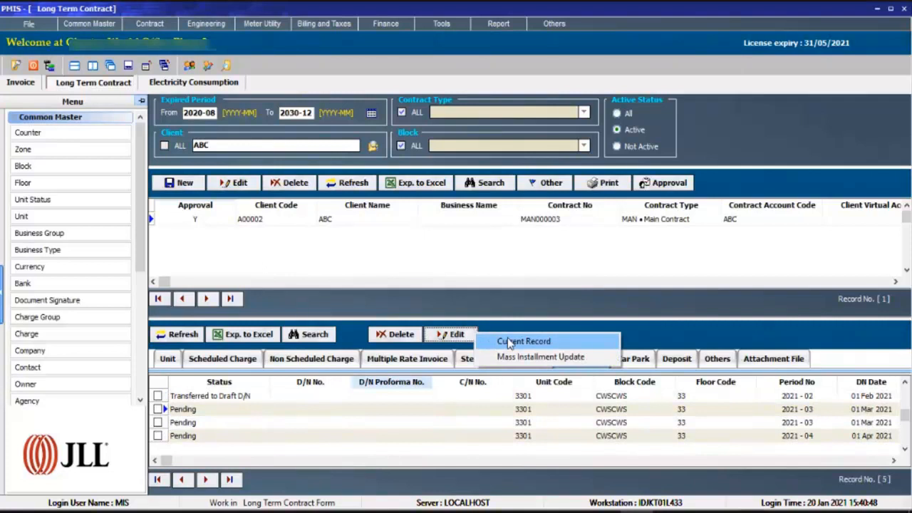
pyautogui.click(510, 342)
pyautogui.click(307, 441)
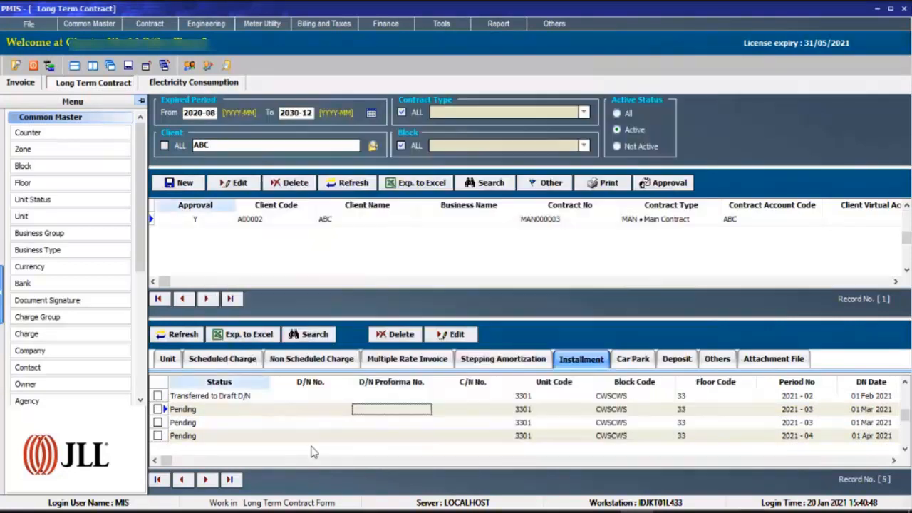
# Examine the DPP amount, DN date and begin date of the 2021-03 electricity installment in its update form, leaving without saving.
pyautogui.click(421, 397)
pyautogui.click(250, 413)
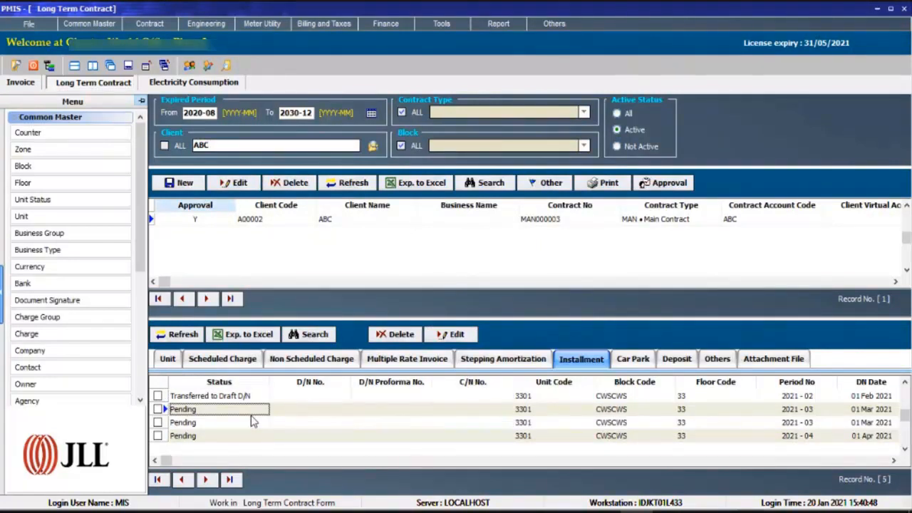
pyautogui.click(447, 335)
pyautogui.click(475, 342)
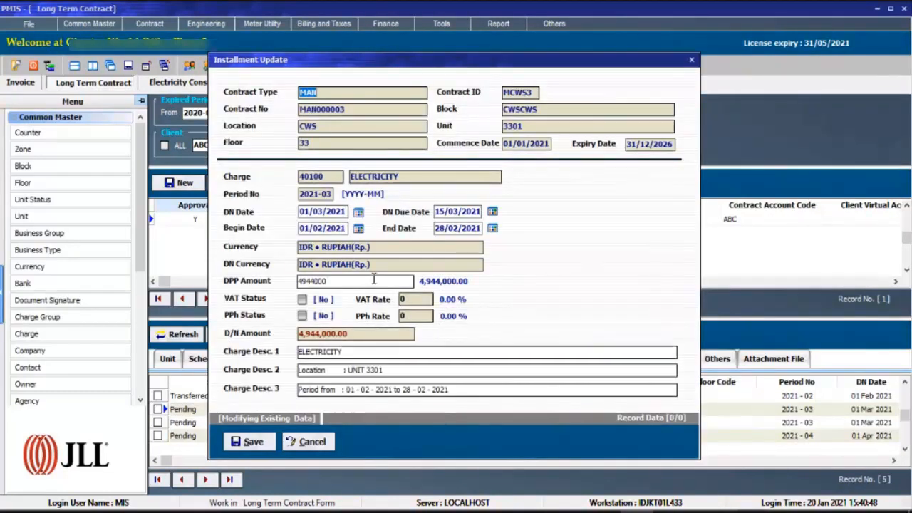
pyautogui.doubleClick(373, 280)
pyautogui.click(327, 211)
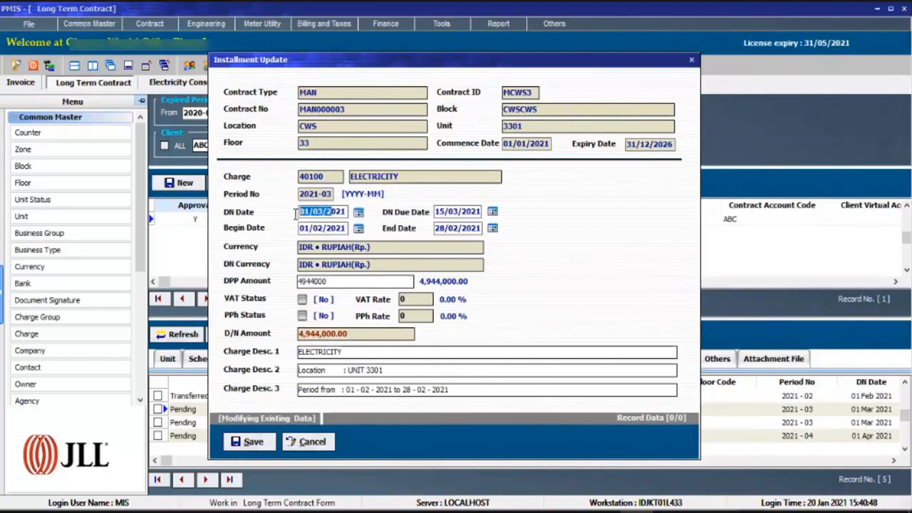
pyautogui.click(340, 228)
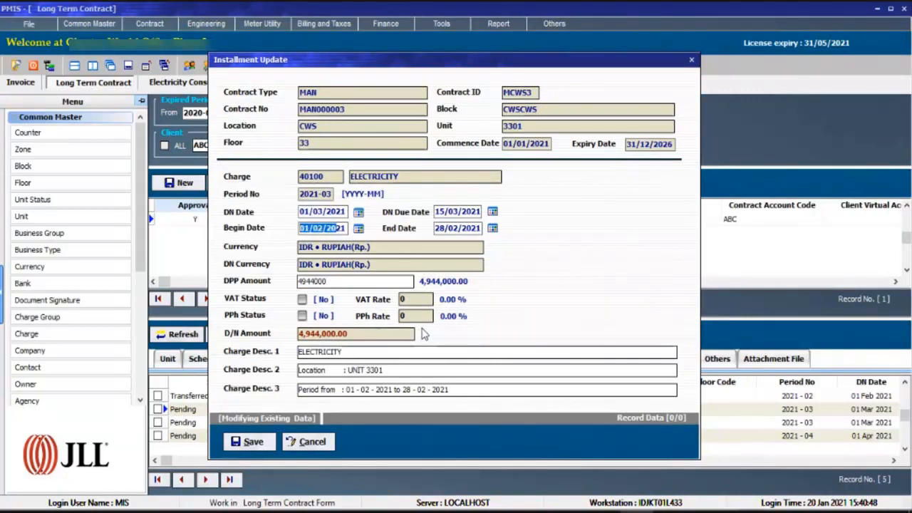
pyautogui.click(310, 442)
# Recheck the status of ABC's pending 2021-03 installment and the transferred 2021-02 installments.
pyautogui.click(220, 408)
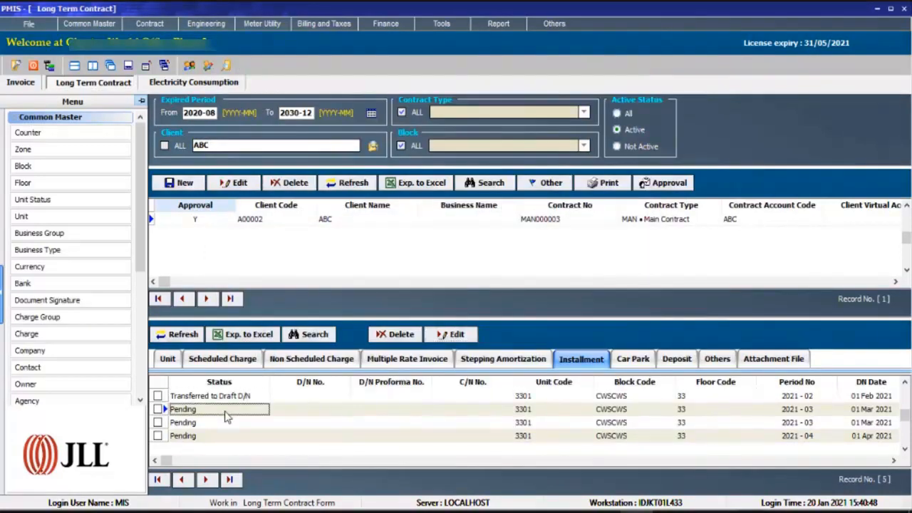
pyautogui.scroll(4, 225, 412)
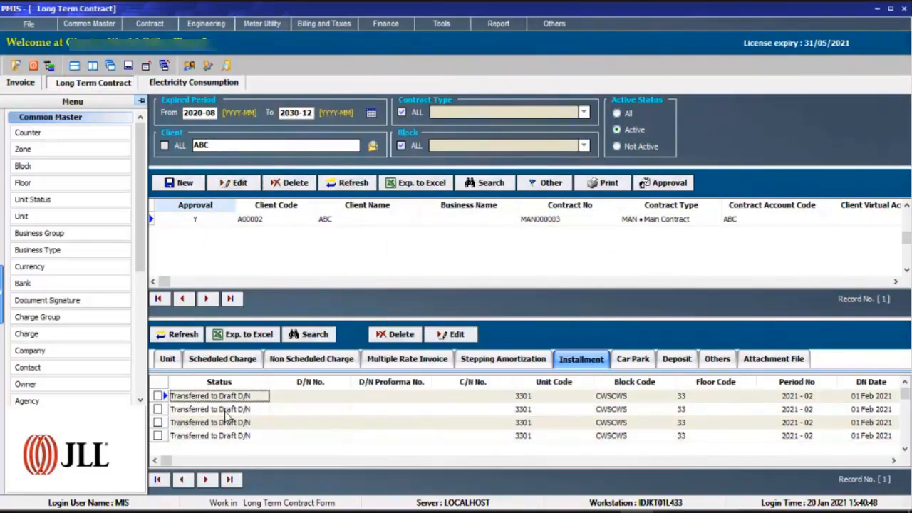
pyautogui.click(225, 411)
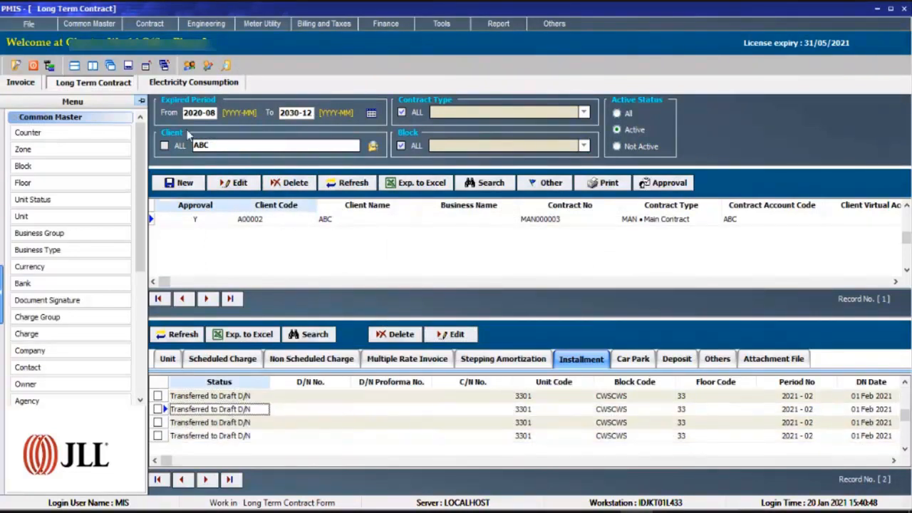
# Review the charge groups, invoice dates, due dates and DPP amounts of ABC's rental and service charge invoice drafts.
pyautogui.click(15, 84)
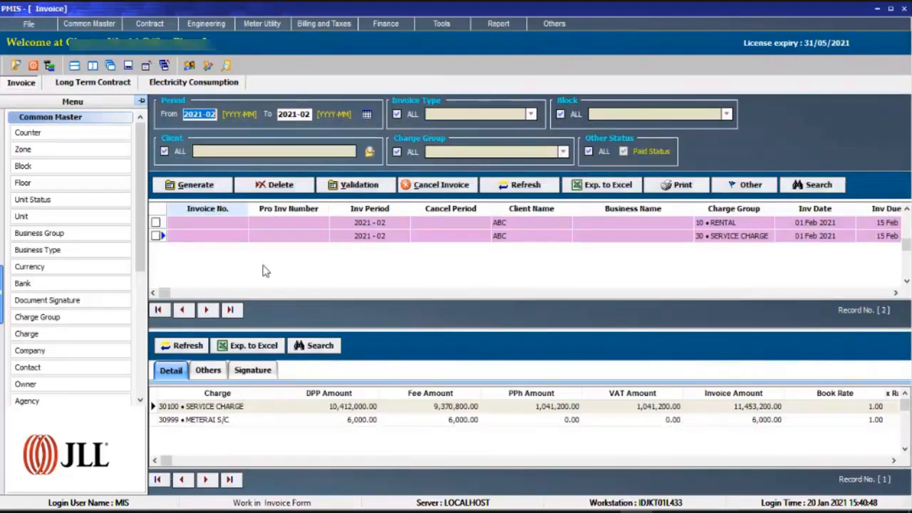
pyautogui.click(207, 223)
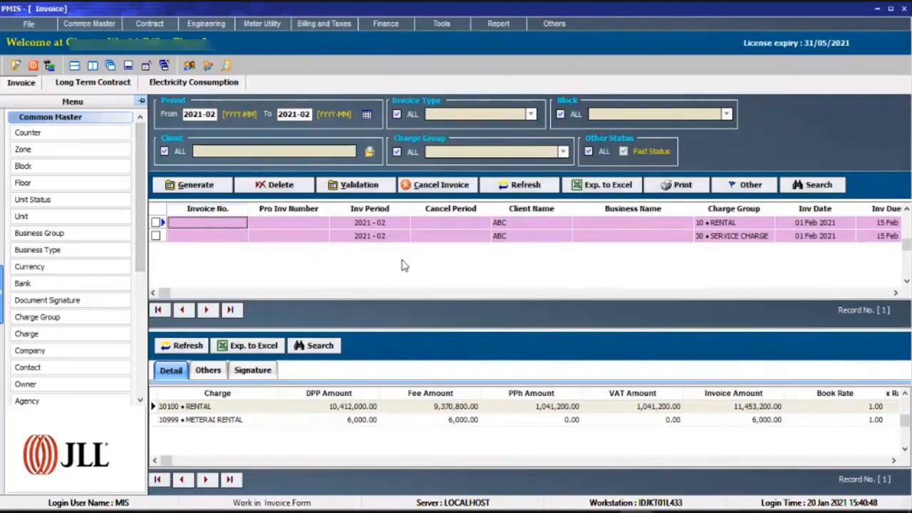
pyautogui.click(481, 236)
pyautogui.click(750, 227)
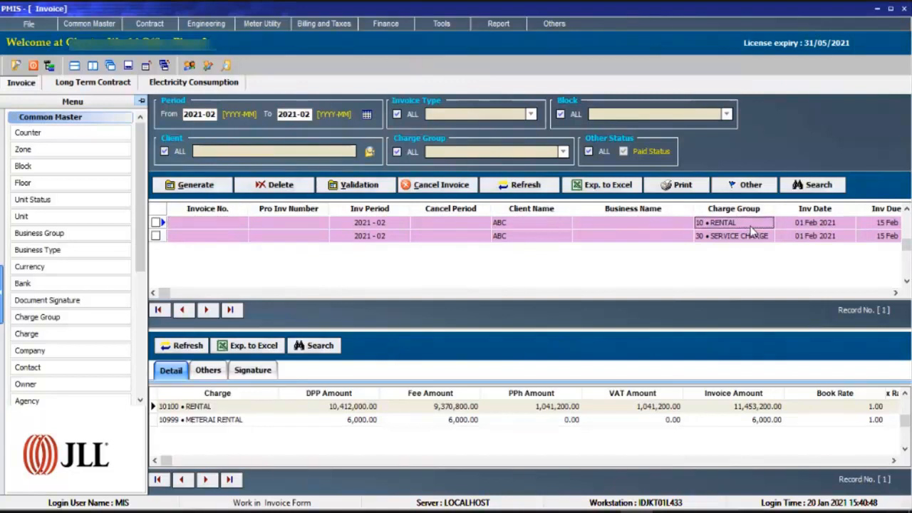
pyautogui.click(757, 241)
pyautogui.press('Tab')
pyautogui.press('Tab')
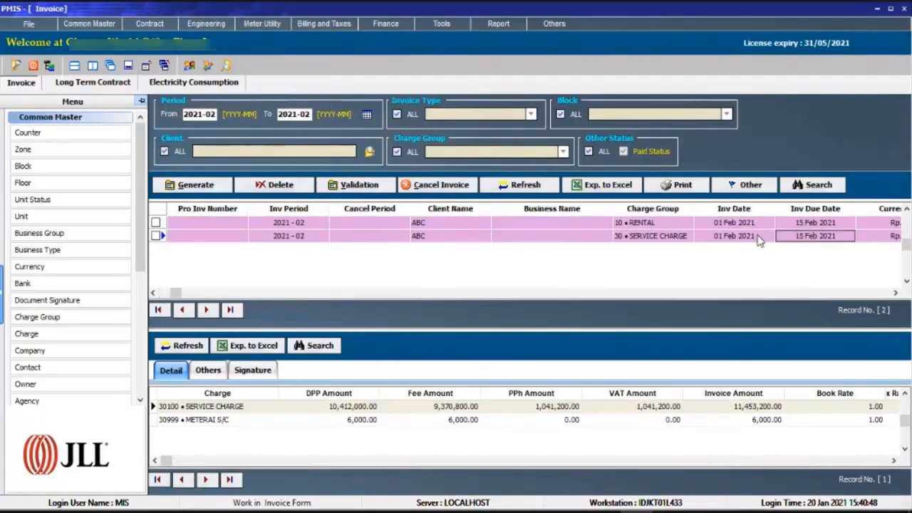
pyautogui.press('Tab')
pyautogui.press('Tab')
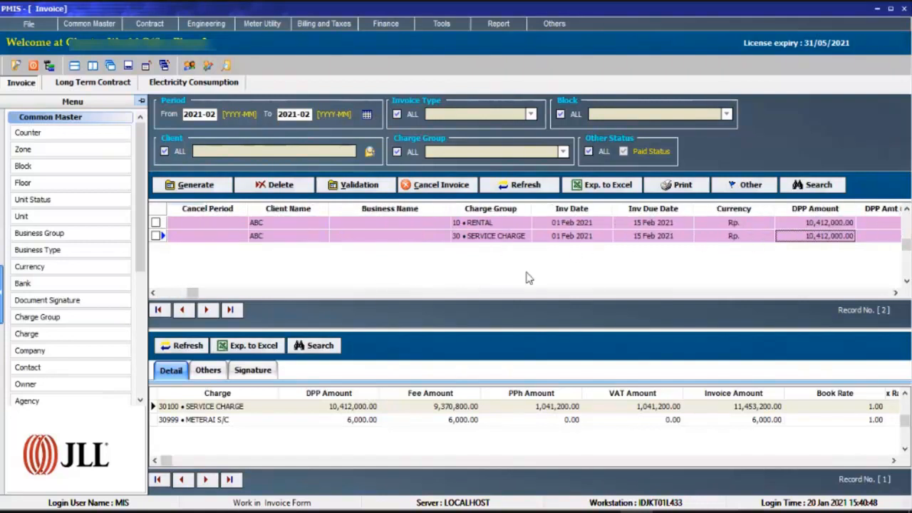
# Preview the printout of ABC's 2021-02 service charge invoice, read through the page and close the preview.
pyautogui.click(677, 186)
pyautogui.moveTo(705, 208)
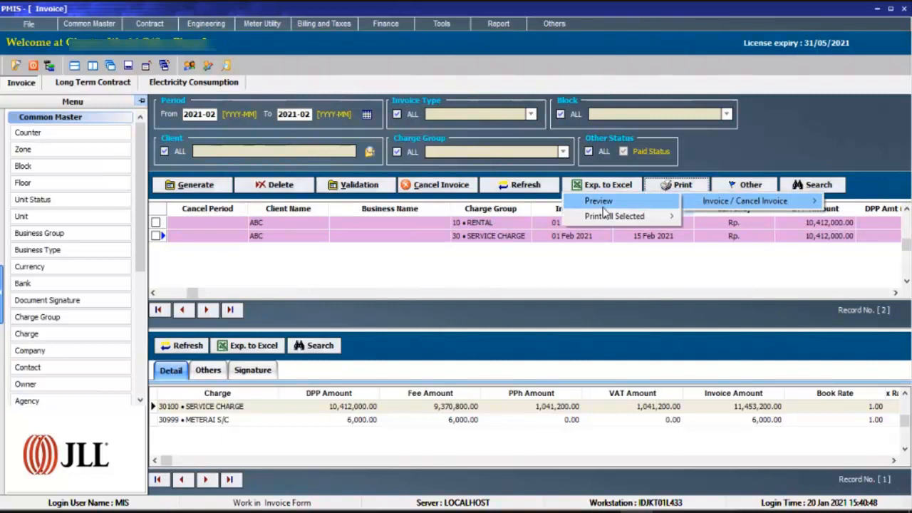
pyautogui.click(606, 206)
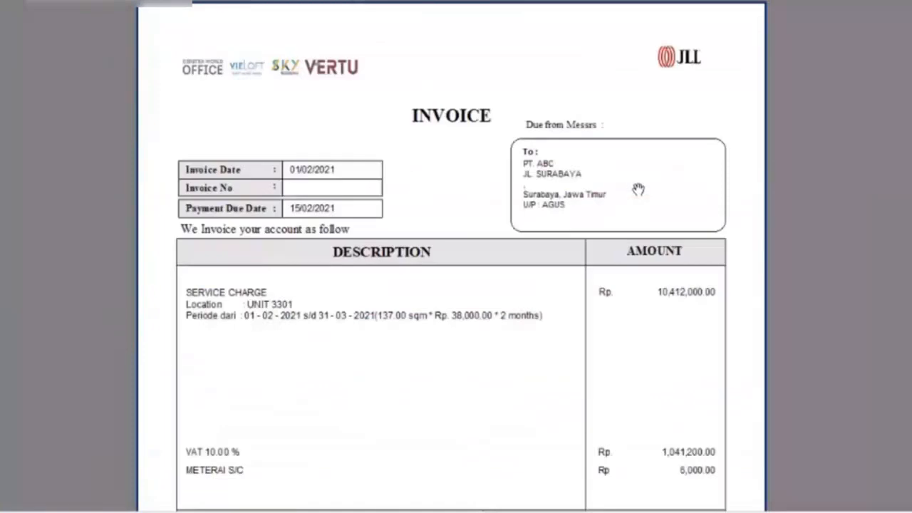
pyautogui.moveTo(539, 315)
pyautogui.mouseDown()
pyautogui.moveTo(542, 271)
pyautogui.moveTo(544, 325)
pyautogui.moveTo(557, 163)
pyautogui.mouseUp()
pyautogui.moveTo(560, 353); pyautogui.dragTo(582, 163)
pyautogui.moveTo(584, 318)
pyautogui.mouseDown()
pyautogui.moveTo(577, 116)
pyautogui.moveTo(548, 294)
pyautogui.moveTo(545, 511)
pyautogui.mouseUp()
pyautogui.moveTo(541, 122); pyautogui.dragTo(559, 307)
pyautogui.moveTo(563, 169); pyautogui.dragTo(562, 292)
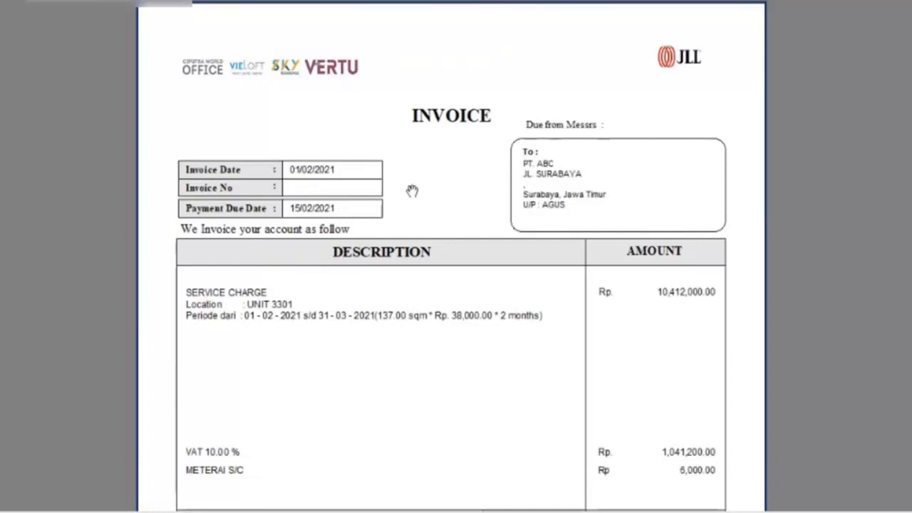
pyautogui.click(396, 32)
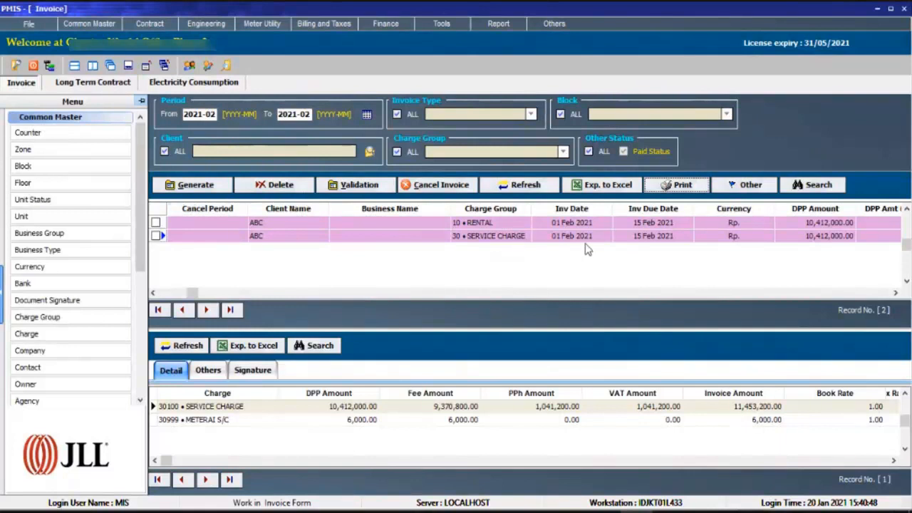
# Check the service charge draft's DPP amount and due date, and return to ABC's contract installments.
pyautogui.click(835, 238)
pyautogui.click(652, 236)
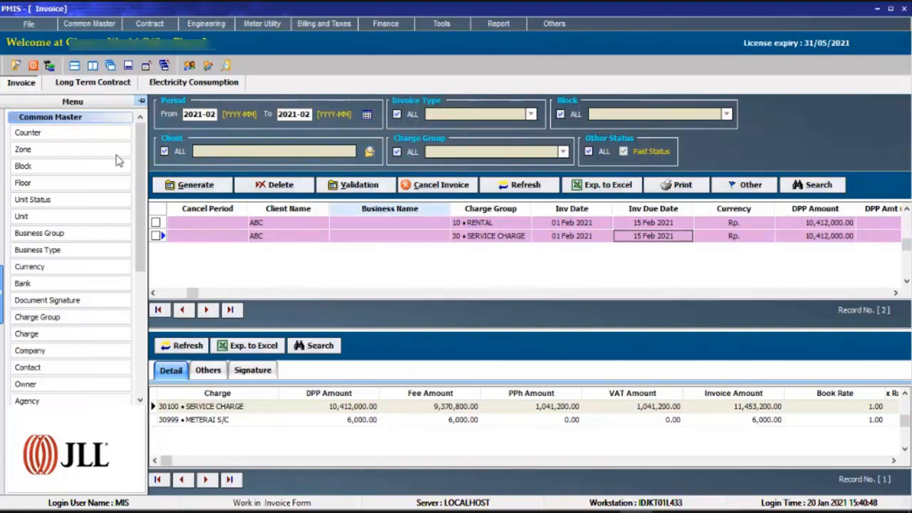
pyautogui.click(93, 82)
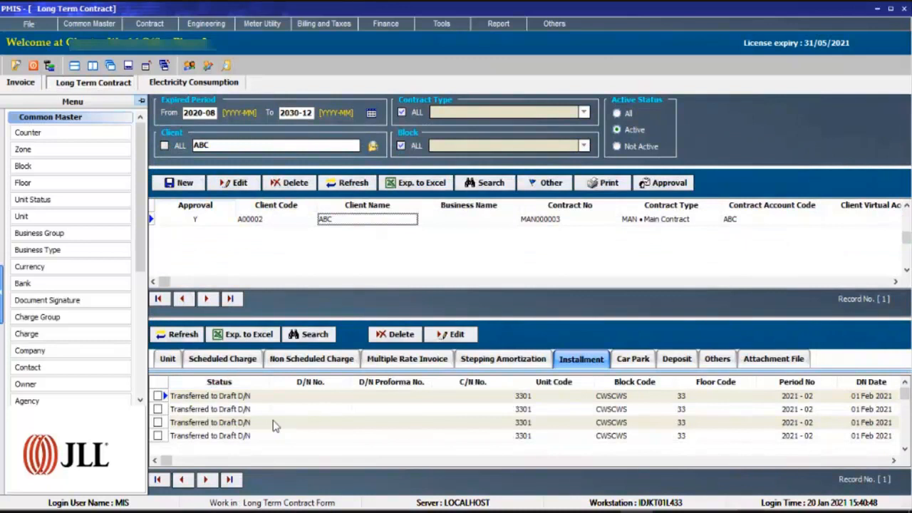
# Delete the invoice drafts per charge code for period 2021-02 to 2021-02 with all charge groups and charge codes included.
pyautogui.click(22, 84)
pyautogui.click(283, 187)
pyautogui.click(317, 199)
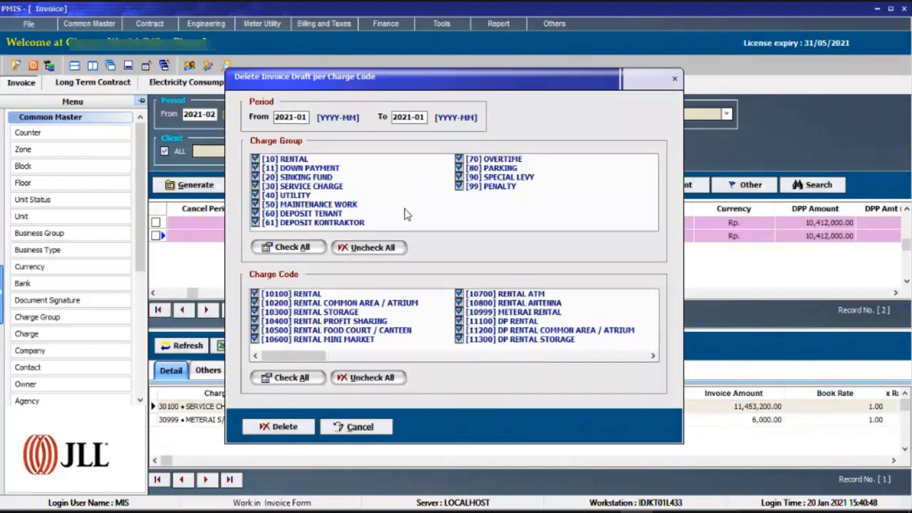
pyautogui.click(396, 248)
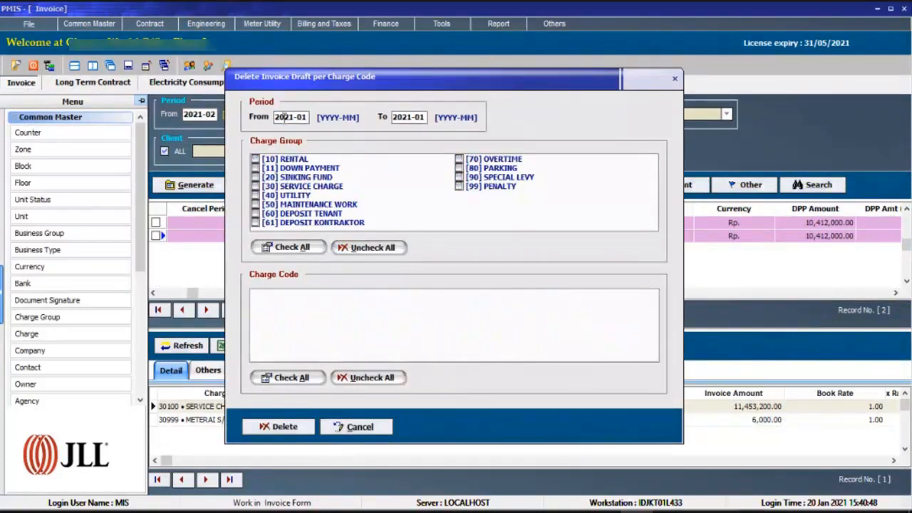
pyautogui.moveTo(304, 117); pyautogui.dragTo(314, 118)
pyautogui.click(421, 118)
pyautogui.press('BackSpace')
pyautogui.write('2')
pyautogui.click(288, 247)
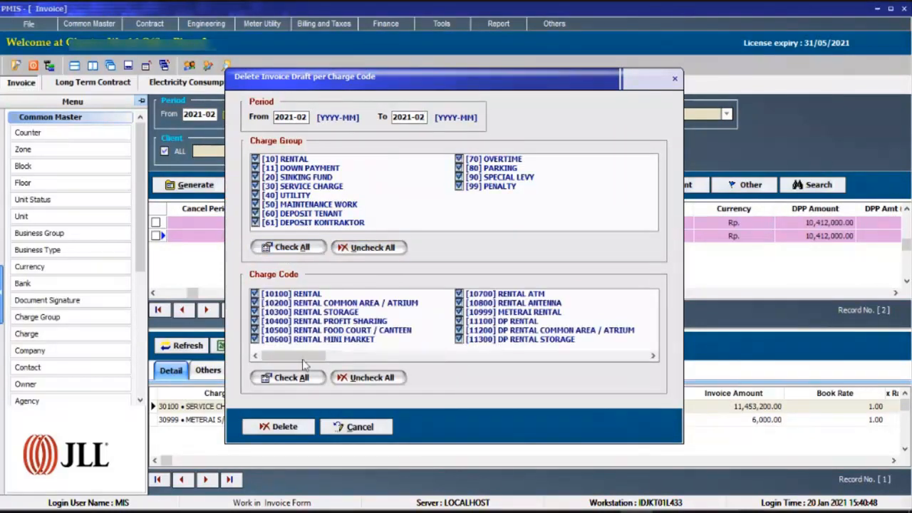
pyautogui.click(279, 430)
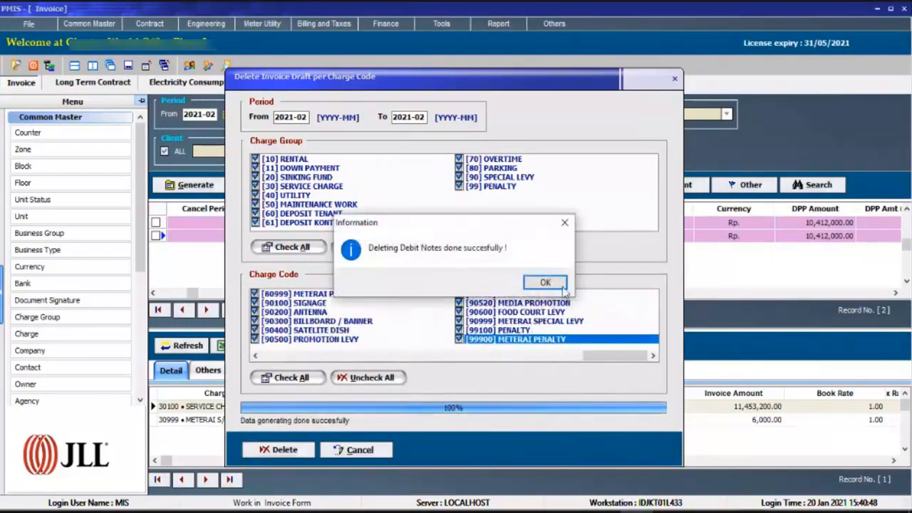
pyautogui.click(545, 282)
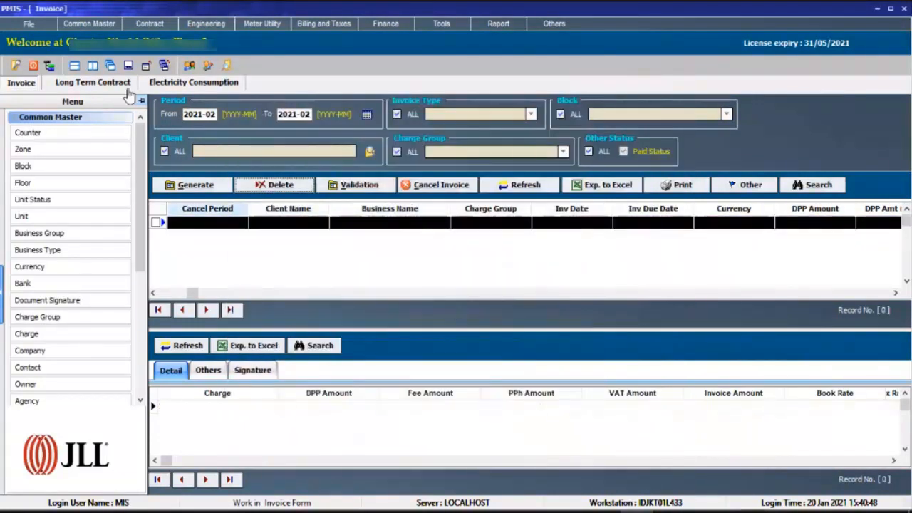
# Check the status, period, dates and charge names of ABC's installments in the long term contract.
pyautogui.click(93, 82)
pyautogui.click(234, 408)
pyautogui.scroll(1, 234, 408)
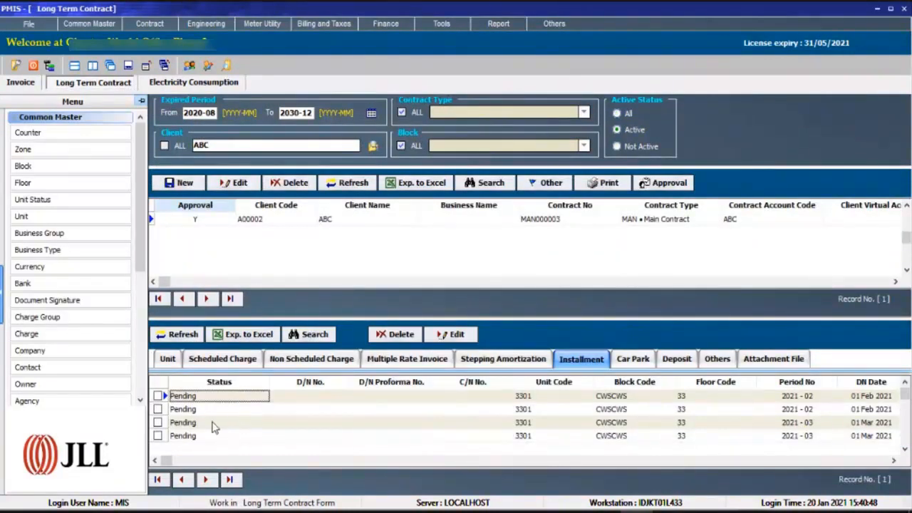
pyautogui.press('Right')
pyautogui.press('Right')
pyautogui.press('Right')
pyautogui.press('Right')
pyautogui.press('Right')
pyautogui.press('Right')
pyautogui.press('Right')
pyautogui.press('Right')
pyautogui.press('Right')
pyautogui.press('Right')
pyautogui.press('Right')
pyautogui.press('Right')
pyautogui.press('Right')
pyautogui.press('Right')
pyautogui.press('Left')
pyautogui.press('Left')
pyautogui.press('Left')
pyautogui.press('Left')
pyautogui.press('Left')
pyautogui.press('Left')
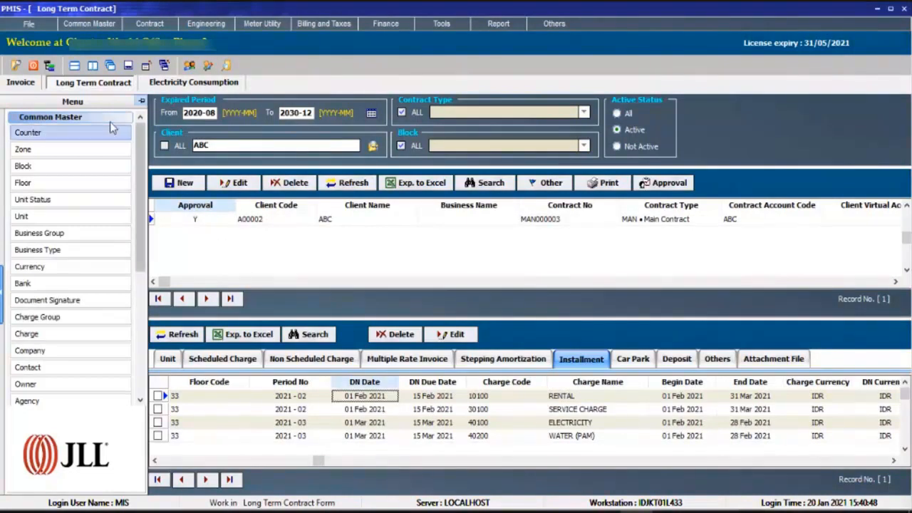
# Generate invoice drafts for period 2021-02 with all charge groups, and check ABC's rental and service charge drafts.
pyautogui.click(21, 82)
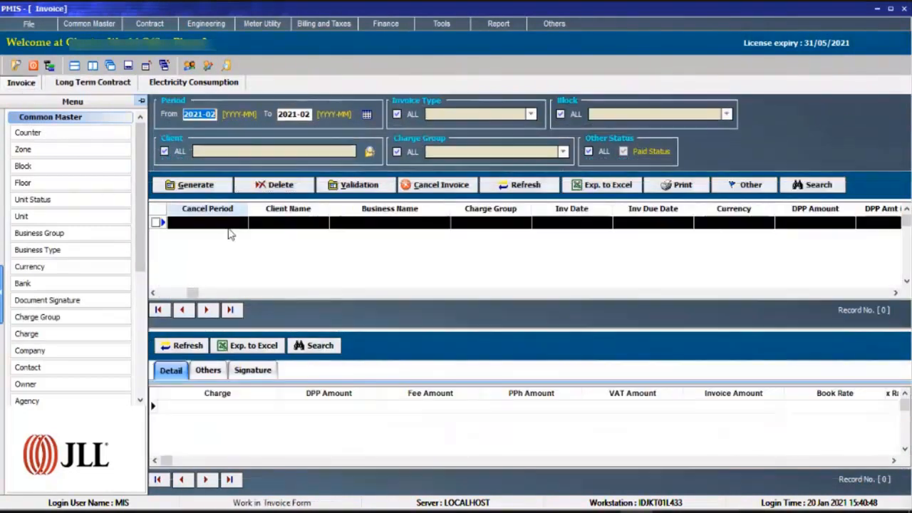
pyautogui.click(197, 185)
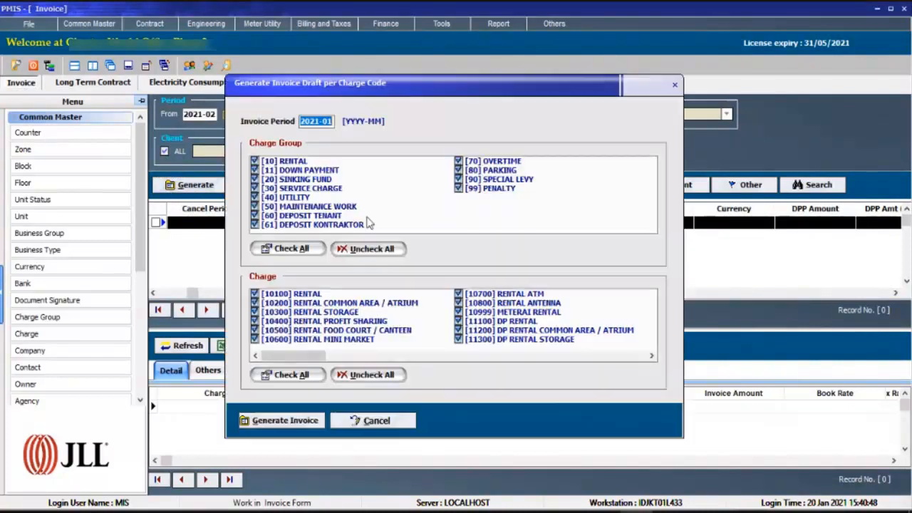
pyautogui.click(329, 122)
pyautogui.write('2')
pyautogui.click(299, 420)
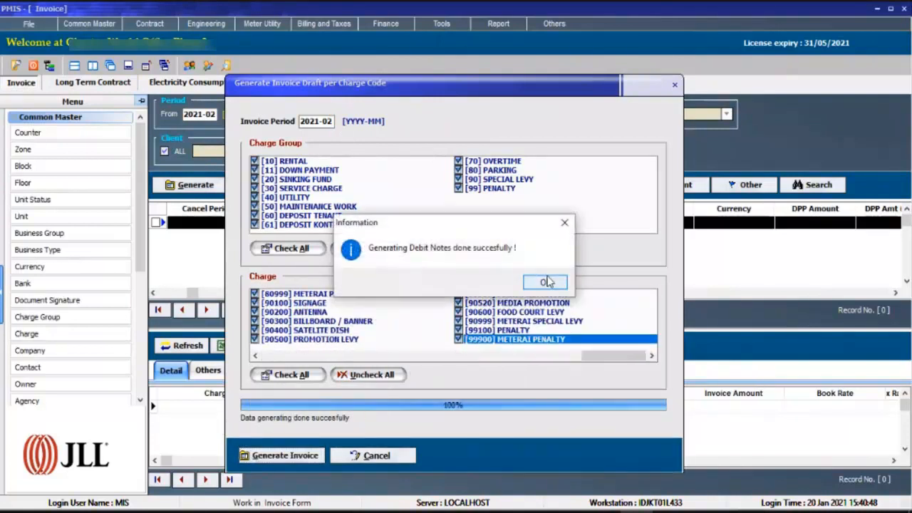
pyautogui.click(545, 282)
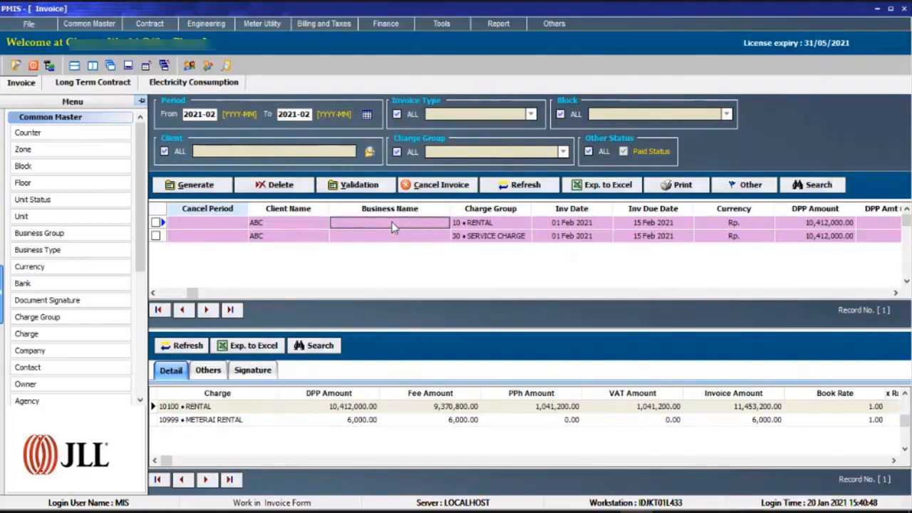
pyautogui.click(279, 235)
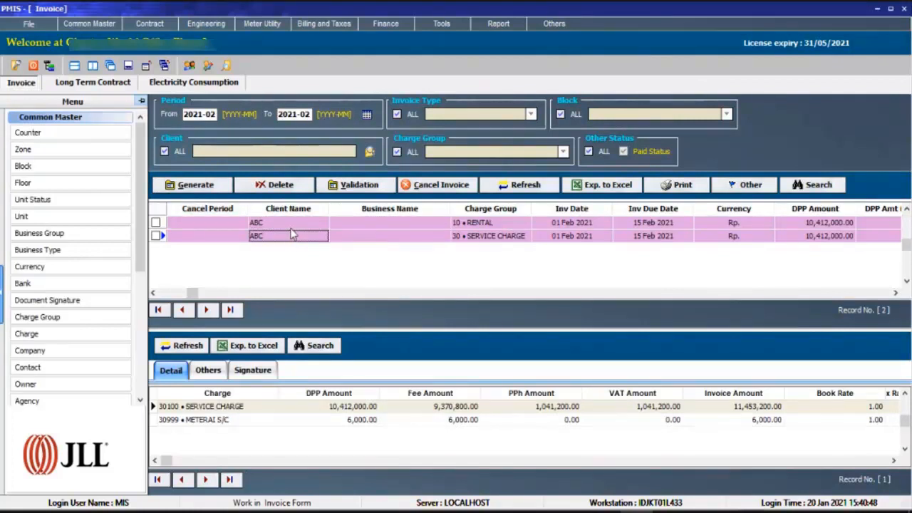
pyautogui.click(288, 224)
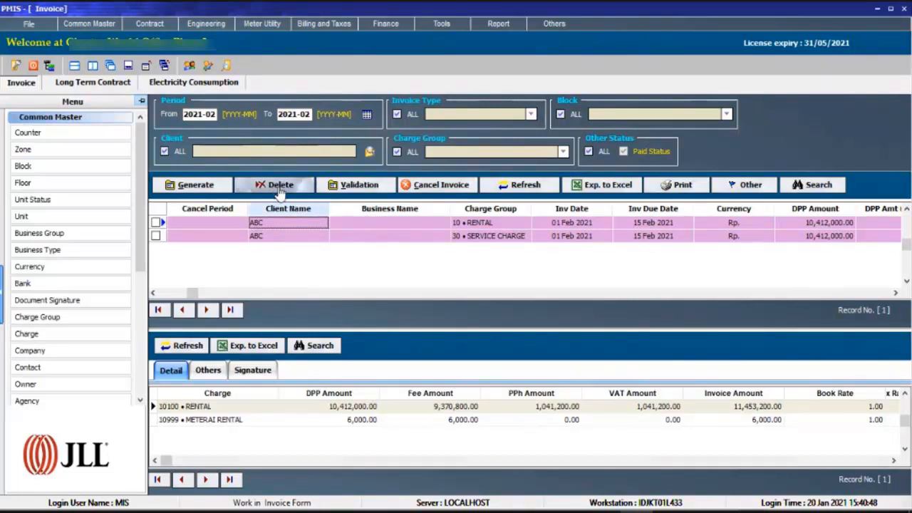
# List the invoices from 2021-01 to 2021-02 and check the clients and invoice periods of the drafts.
pyautogui.click(213, 113)
pyautogui.press('BackSpace')
pyautogui.write('1')
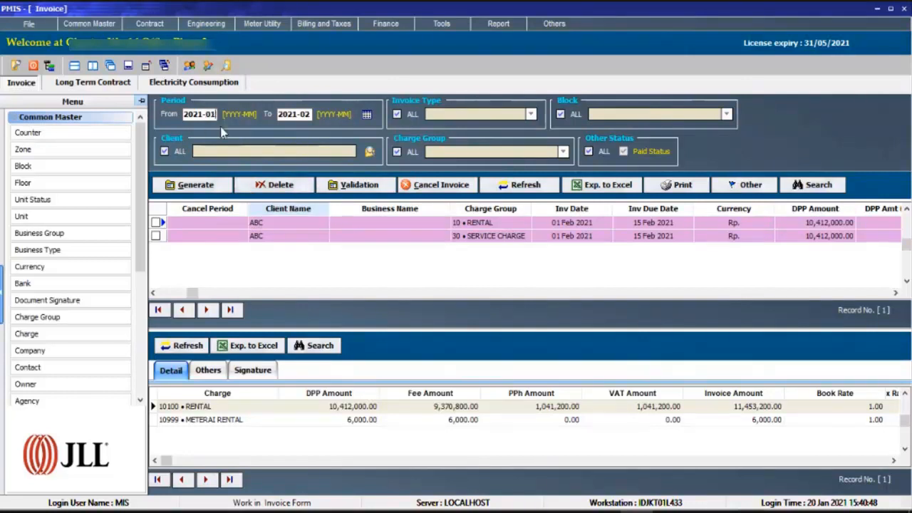
pyautogui.click(368, 115)
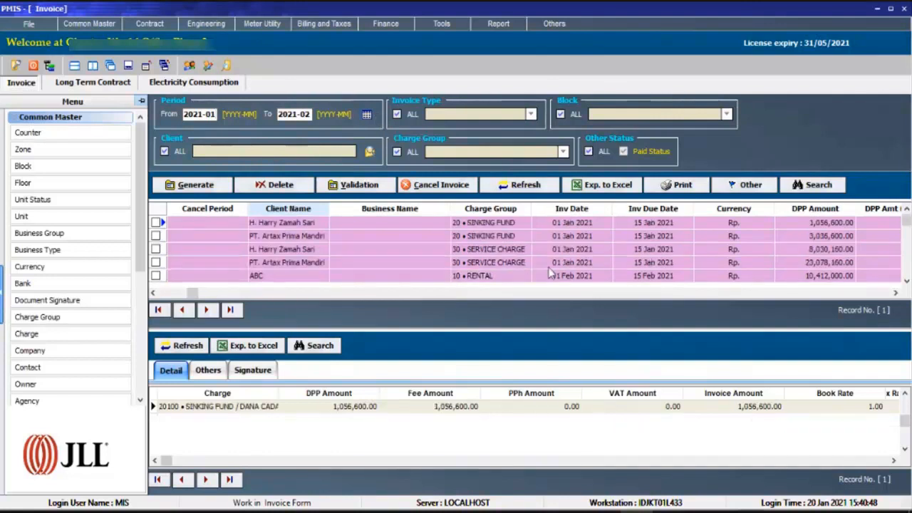
pyautogui.click(262, 224)
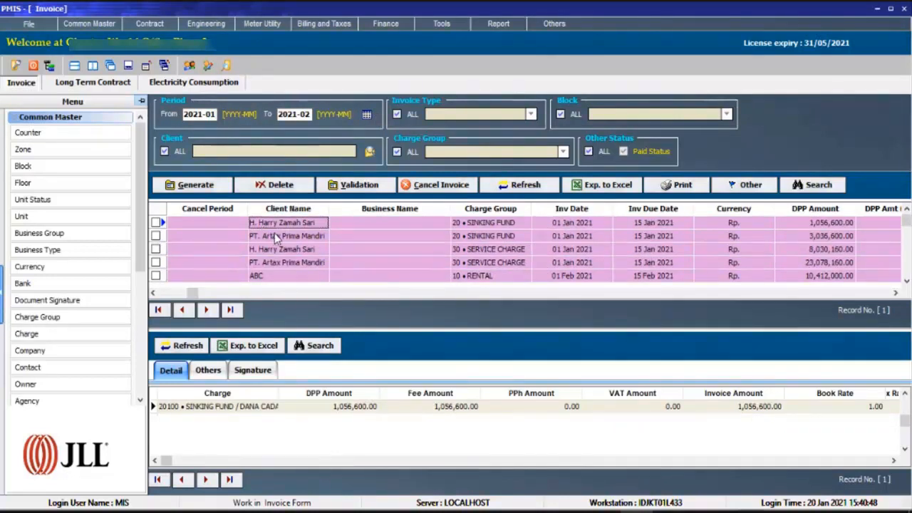
pyautogui.click(286, 225)
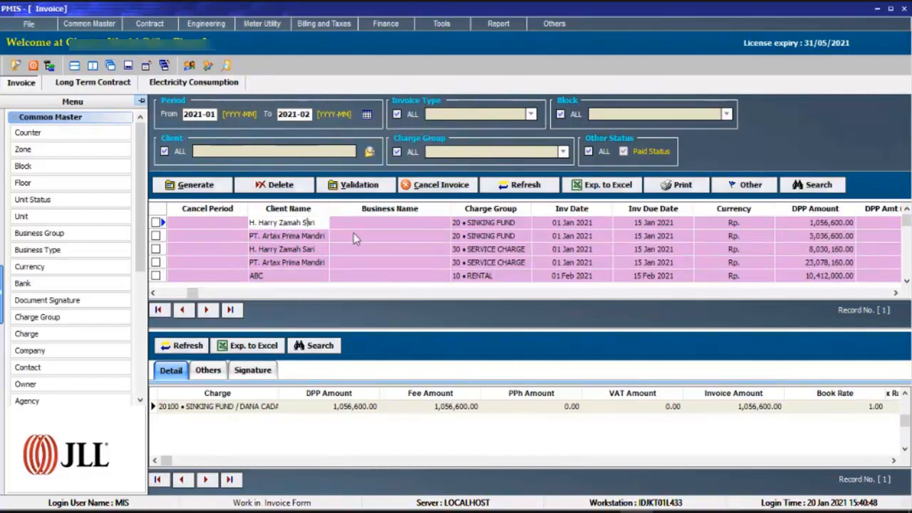
pyautogui.click(377, 226)
pyautogui.click(289, 223)
pyautogui.press('Left')
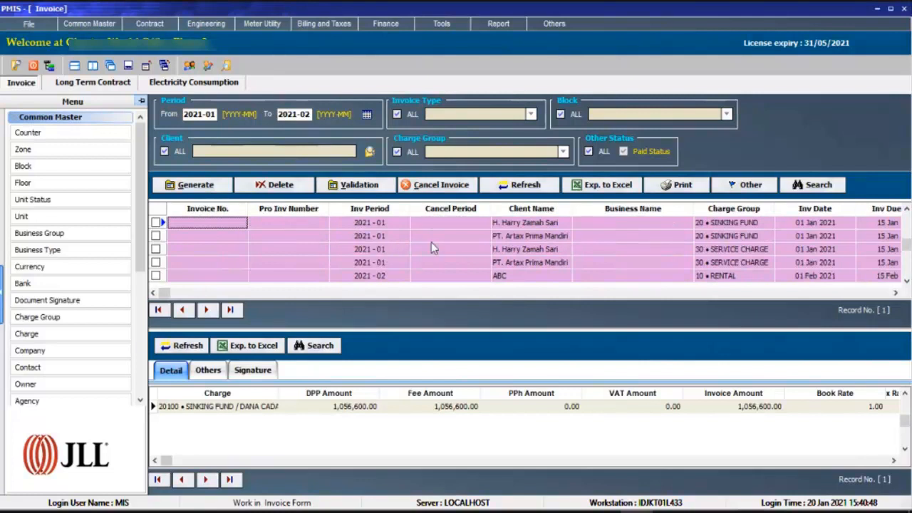
# Review the period range in the invoice draft deletion form and cancel without deleting.
pyautogui.click(278, 191)
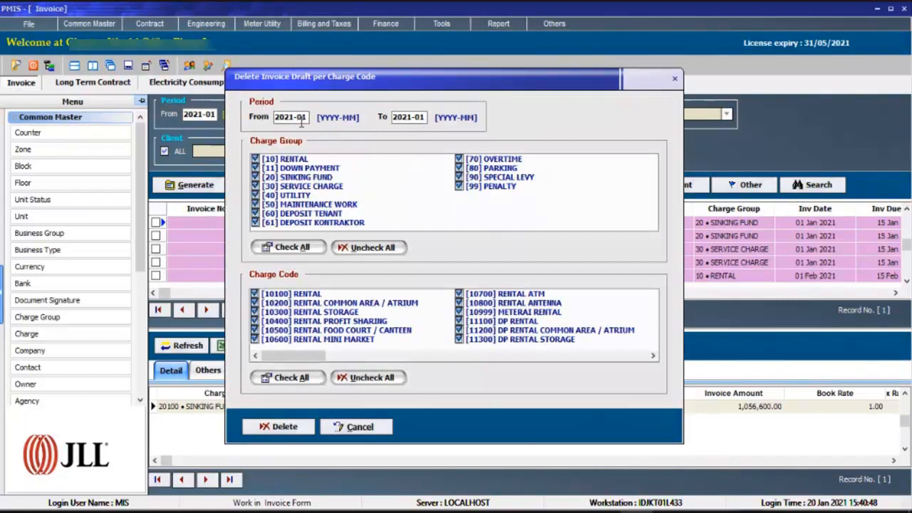
pyautogui.moveTo(278, 115); pyautogui.dragTo(325, 121)
pyautogui.moveTo(401, 117); pyautogui.dragTo(431, 116)
pyautogui.click(376, 428)
pyautogui.click(416, 228)
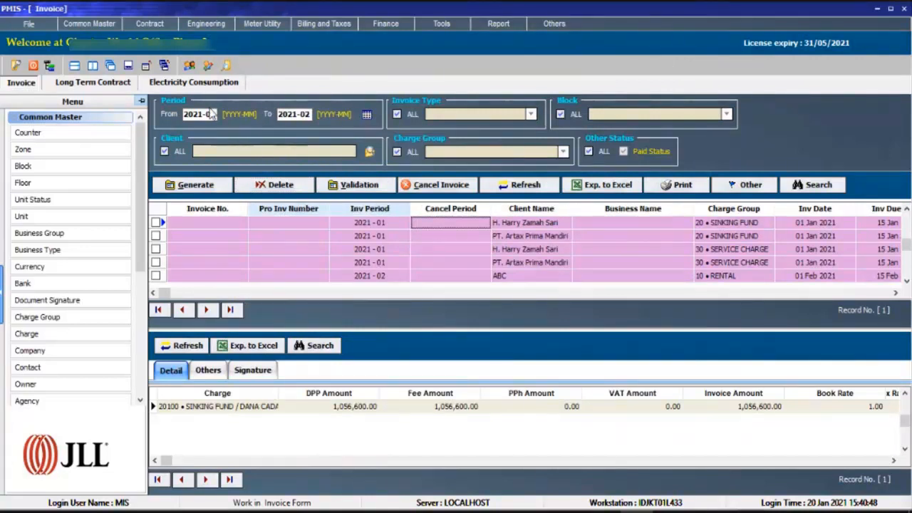
# Limit the invoice list to period 2021-02 and check the invoice number field of ABC's drafts.
pyautogui.click(213, 114)
pyautogui.press('BackSpace')
pyautogui.write('2')
pyautogui.click(309, 116)
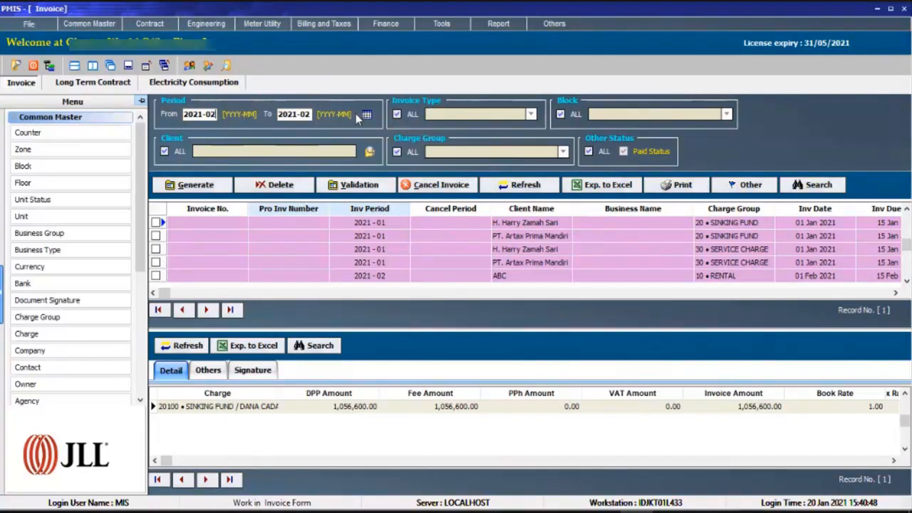
pyautogui.click(366, 114)
pyautogui.click(421, 235)
pyautogui.click(432, 223)
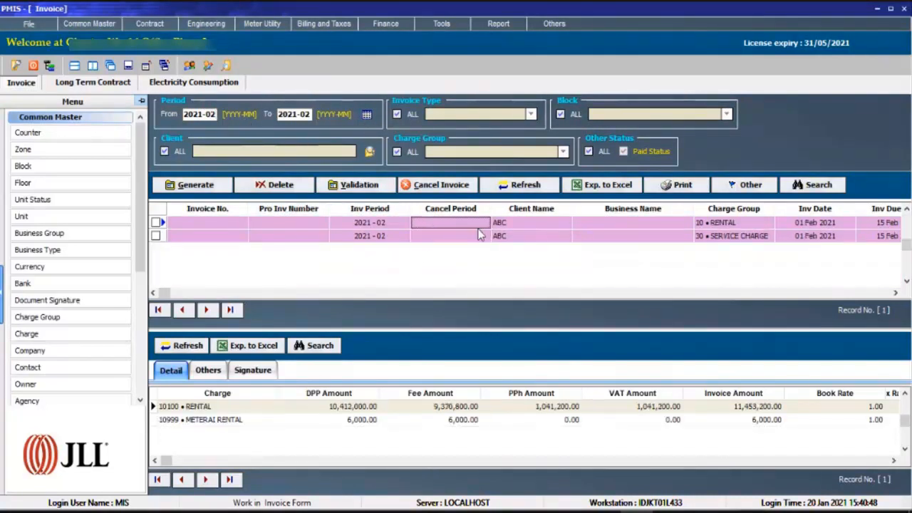
pyautogui.hotkey('shift', 'Tab')
pyautogui.hotkey('shift', 'Tab')
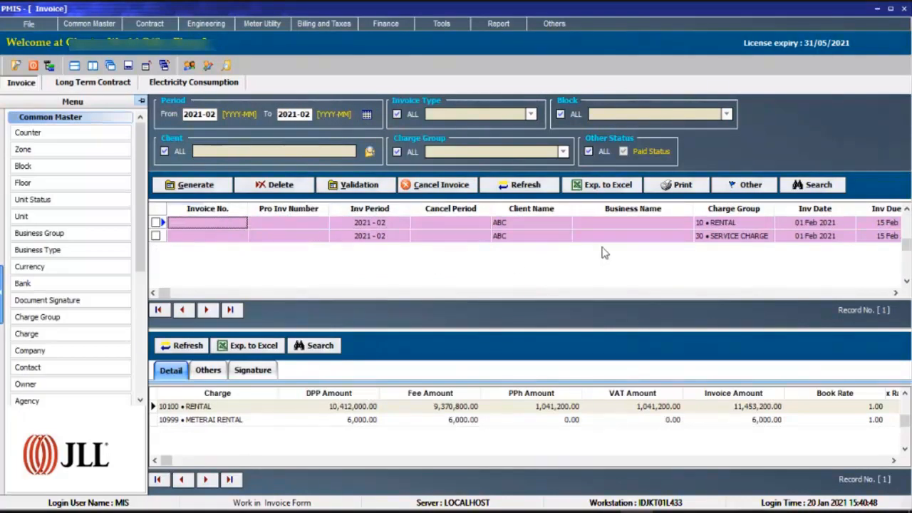
# Validate ABC's 2021-02 rental draft with auto numbering and select its new invoice number.
pyautogui.click(361, 185)
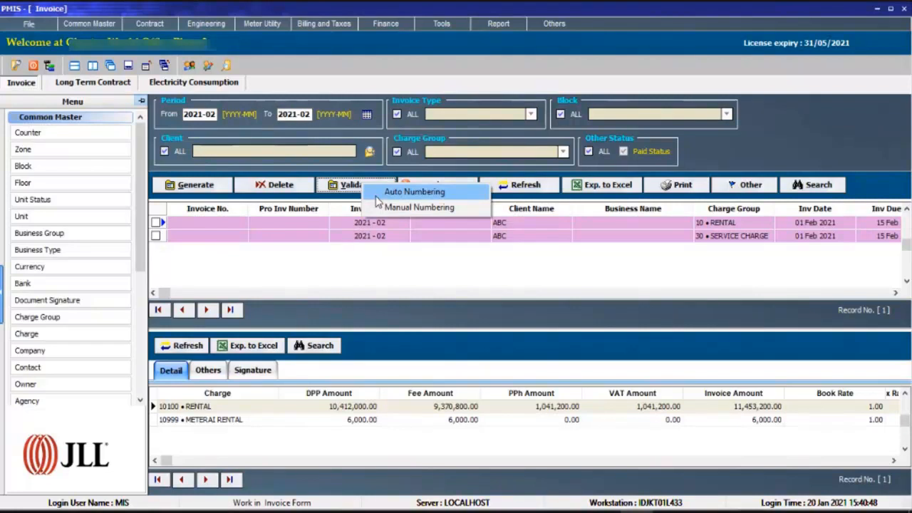
pyautogui.click(376, 198)
pyautogui.click(371, 378)
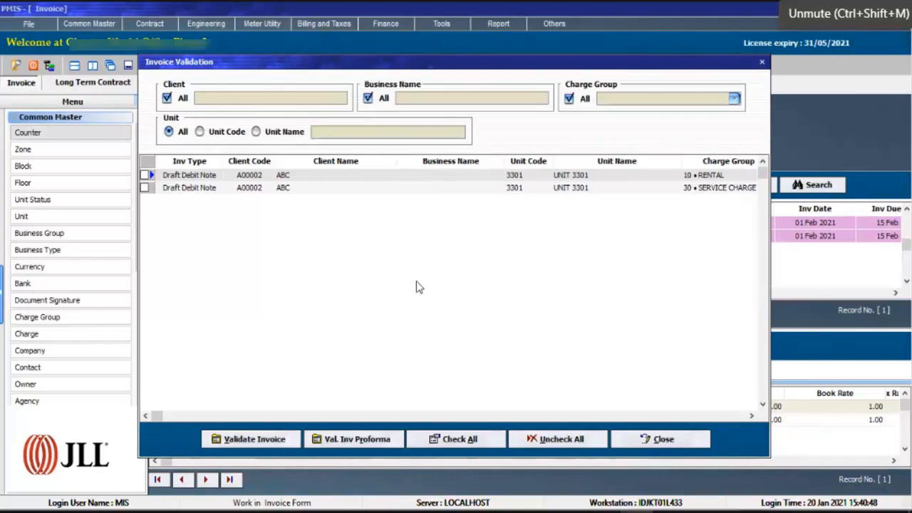
pyautogui.click(145, 175)
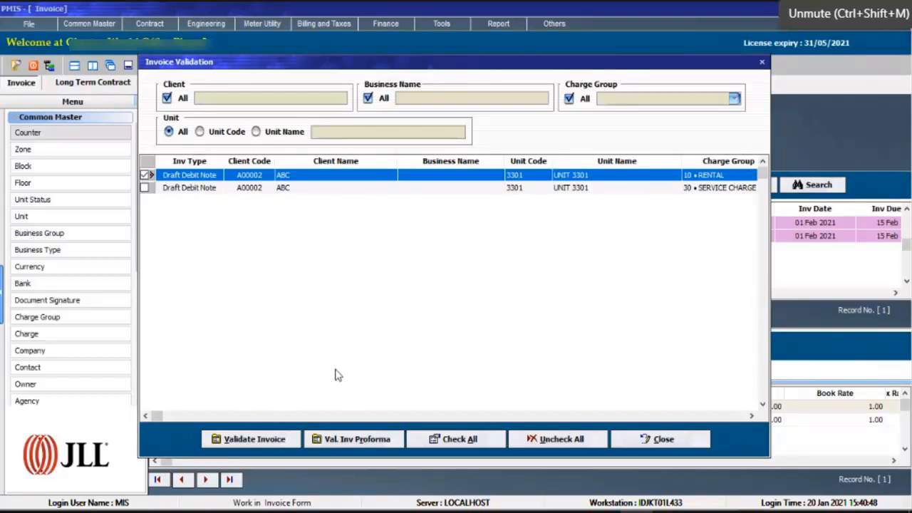
pyautogui.click(274, 437)
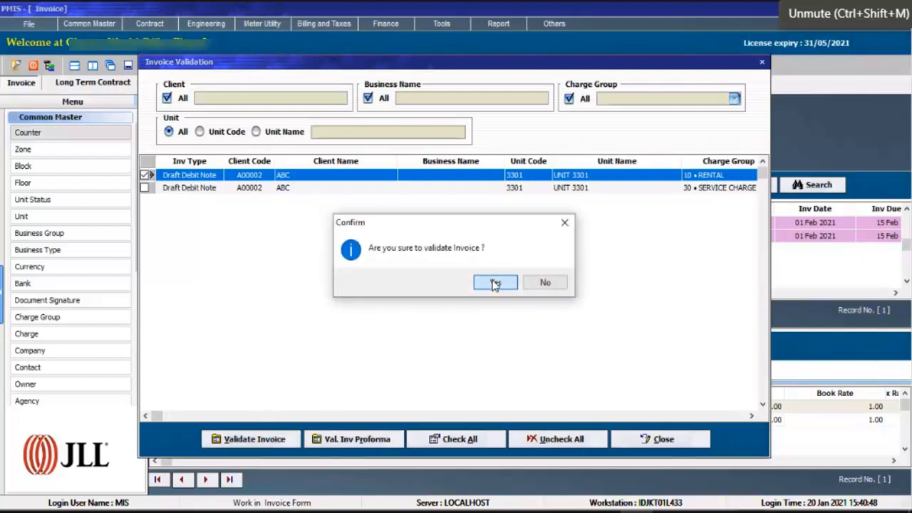
pyautogui.click(495, 283)
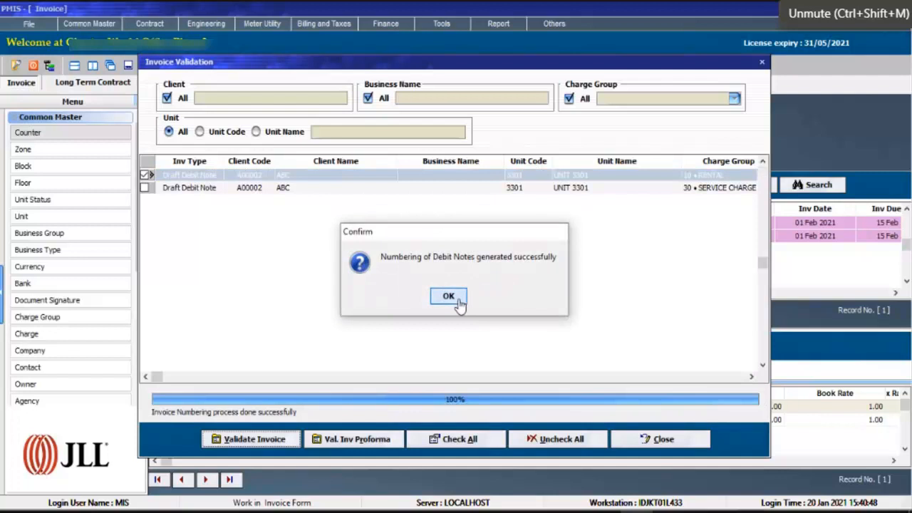
pyautogui.click(456, 298)
pyautogui.click(205, 223)
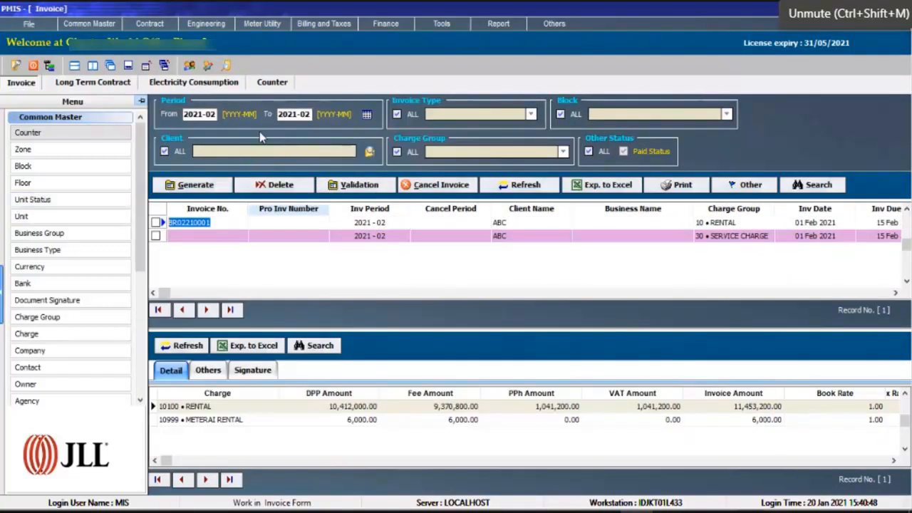
# Examine the base rental debit note entry in the Counter master.
pyautogui.click(277, 83)
pyautogui.click(500, 288)
pyautogui.click(481, 222)
pyautogui.press('Right')
pyautogui.press('Right')
pyautogui.press('Right')
pyautogui.press('Right')
pyautogui.press('Right')
pyautogui.press('Right')
pyautogui.press('Right')
pyautogui.press('Left')
pyautogui.press('Left')
pyautogui.press('Left')
pyautogui.press('Left')
pyautogui.press('Left')
pyautogui.press('Left')
pyautogui.press('Left')
pyautogui.press('Left')
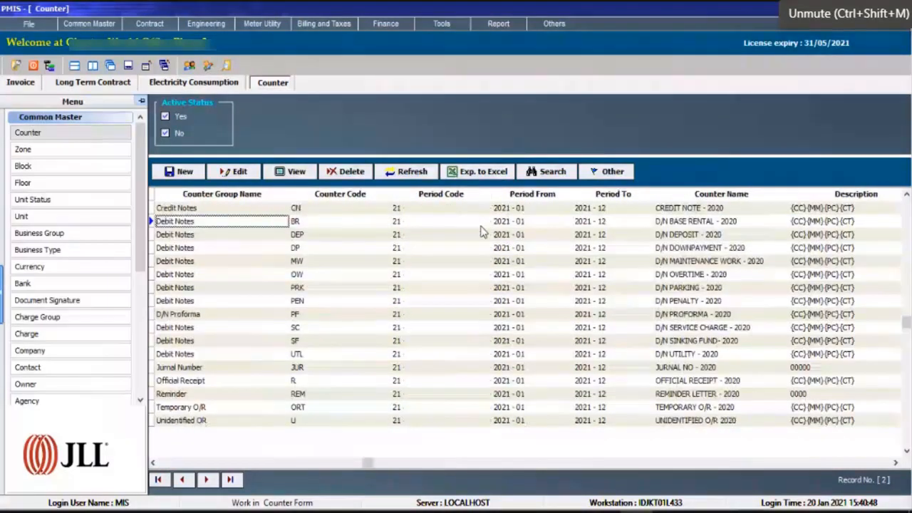
# Refresh the counter list and check the last used number of the base rental counter.
pyautogui.click(404, 175)
pyautogui.click(431, 227)
pyautogui.press('Right')
pyautogui.press('Right')
pyautogui.press('Right')
pyautogui.press('Right')
pyautogui.press('Right')
pyautogui.press('Right')
pyautogui.press('Right')
pyautogui.press('Right')
pyautogui.press('Right')
pyautogui.press('Left')
pyautogui.press('Left')
pyautogui.press('Left')
pyautogui.press('Left')
pyautogui.press('Left')
pyautogui.press('Left')
pyautogui.press('Left')
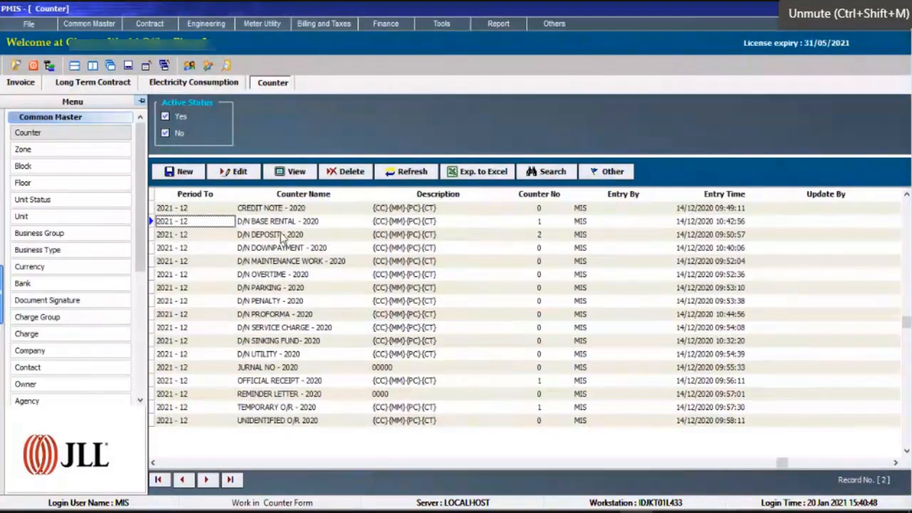
# Check the base rental counter's name and validity period, and return to its counter group name.
pyautogui.click(285, 226)
pyautogui.click(285, 226)
pyautogui.press('Left')
pyautogui.click(411, 228)
pyautogui.press('Left')
pyautogui.press('Left')
pyautogui.press('Left')
pyautogui.press('Left')
pyautogui.press('Left')
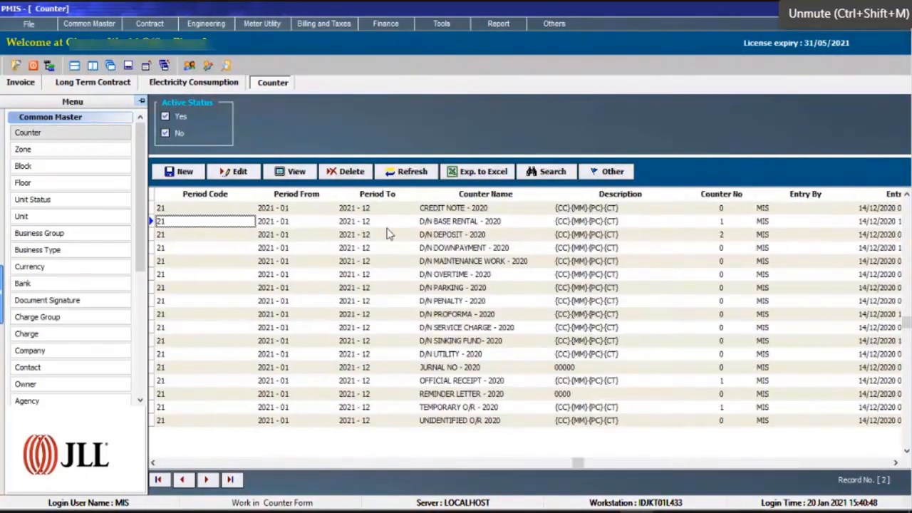
# Compare the BR counter's counter code, period code, numbering format and counter number.
pyautogui.press('Left')
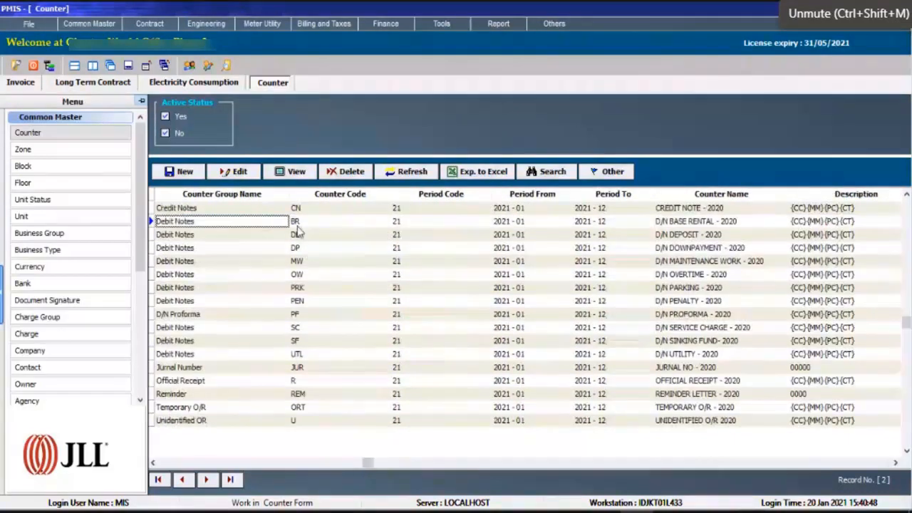
pyautogui.click(314, 226)
pyautogui.press('Right')
pyautogui.press('Right')
pyautogui.press('Left')
pyautogui.press('Right')
pyautogui.press('Right')
pyautogui.press('Left')
pyautogui.press('Right')
pyautogui.press('Right')
pyautogui.press('Right')
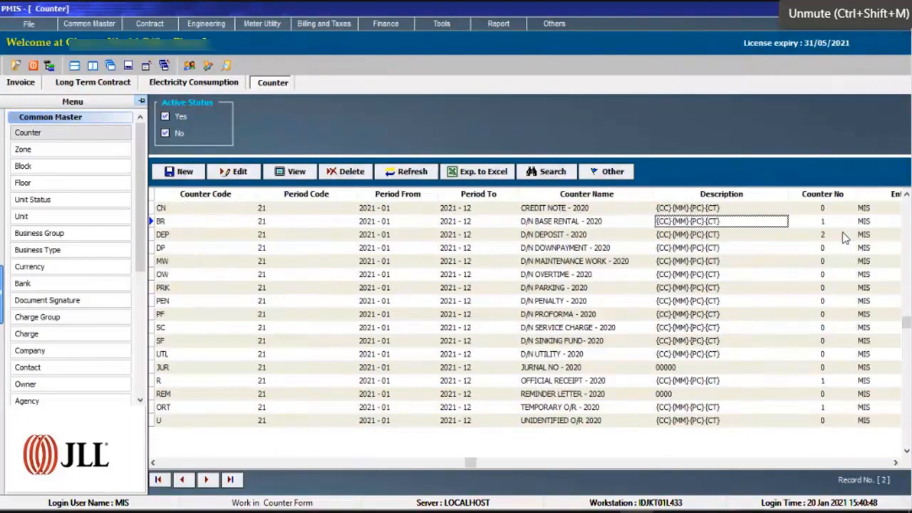
pyautogui.click(833, 224)
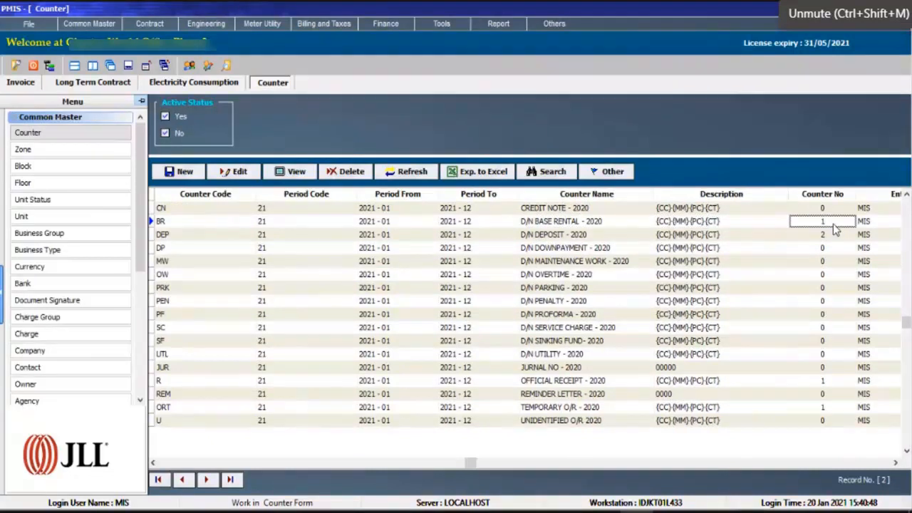
# Switch to the Invoice list and check the invoice number assigned to the rental invoice.
pyautogui.click(77, 84)
pyautogui.click(18, 83)
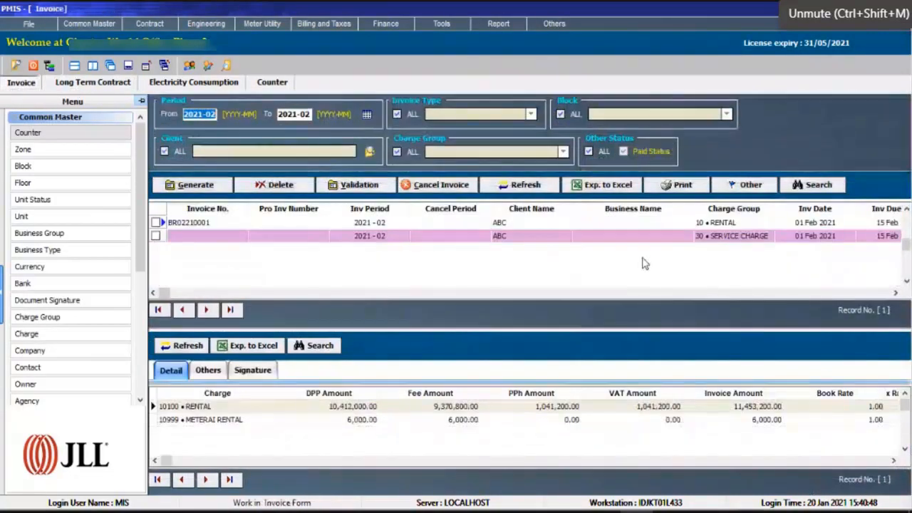
pyautogui.click(180, 222)
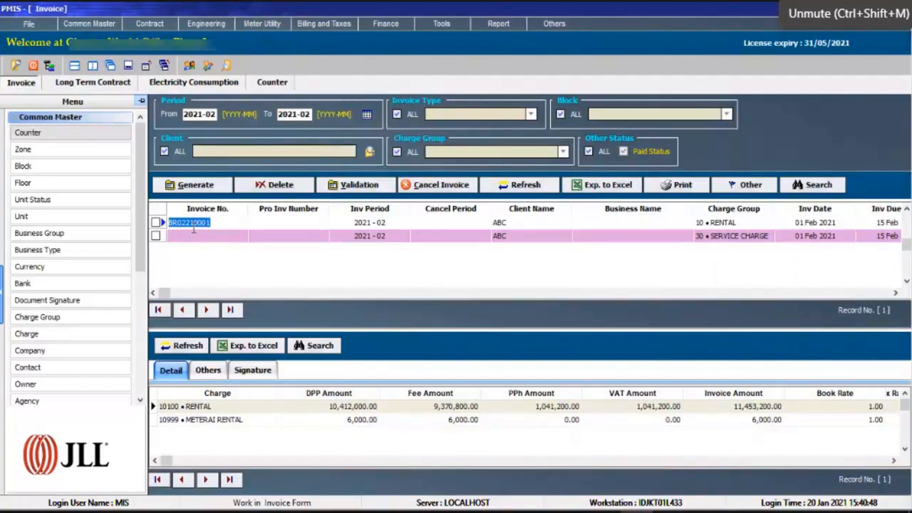
pyautogui.click(187, 223)
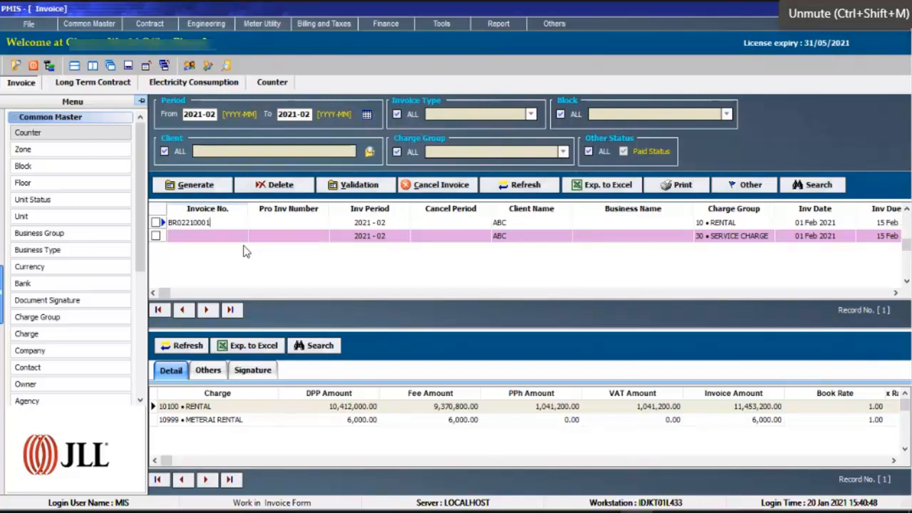
# Select the service charge draft and show the manual numbering validation table for invoice period 2021-02.
pyautogui.click(380, 237)
pyautogui.click(363, 187)
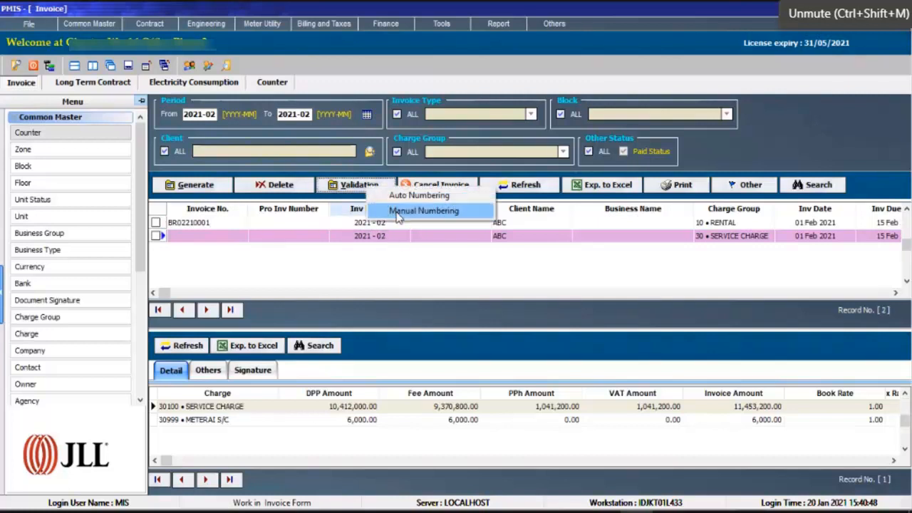
pyautogui.click(397, 216)
pyautogui.moveTo(356, 171); pyautogui.dragTo(364, 173)
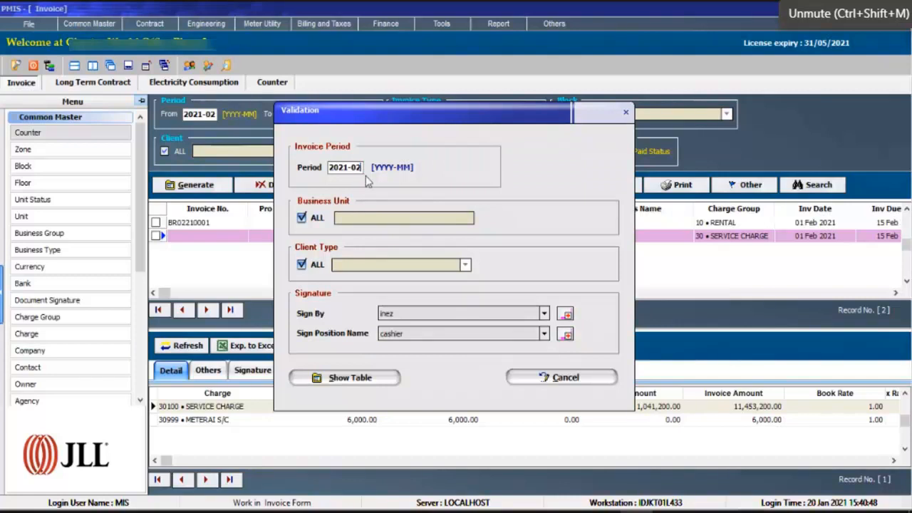
pyautogui.click(360, 377)
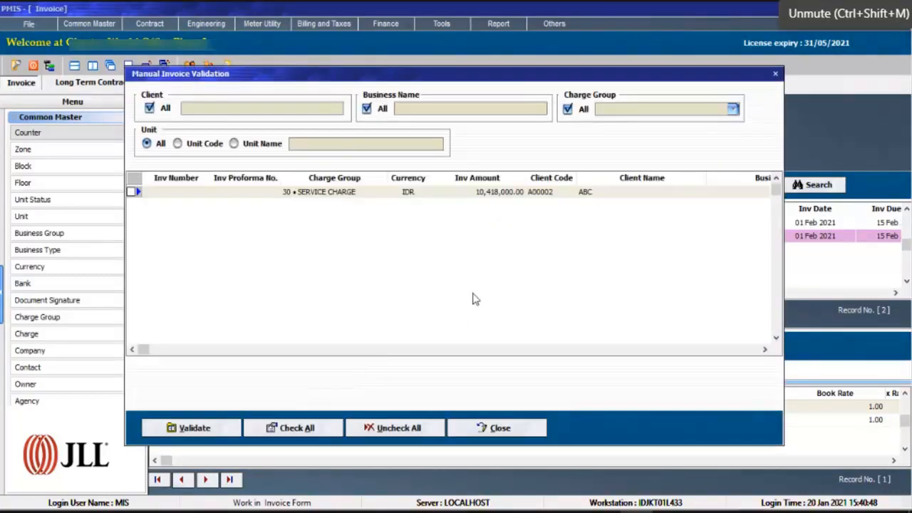
# Enter ABC01234 as the service charge draft's invoice number, tick its row, and close the table without validating.
pyautogui.click(183, 193)
pyautogui.write('ABC01234')
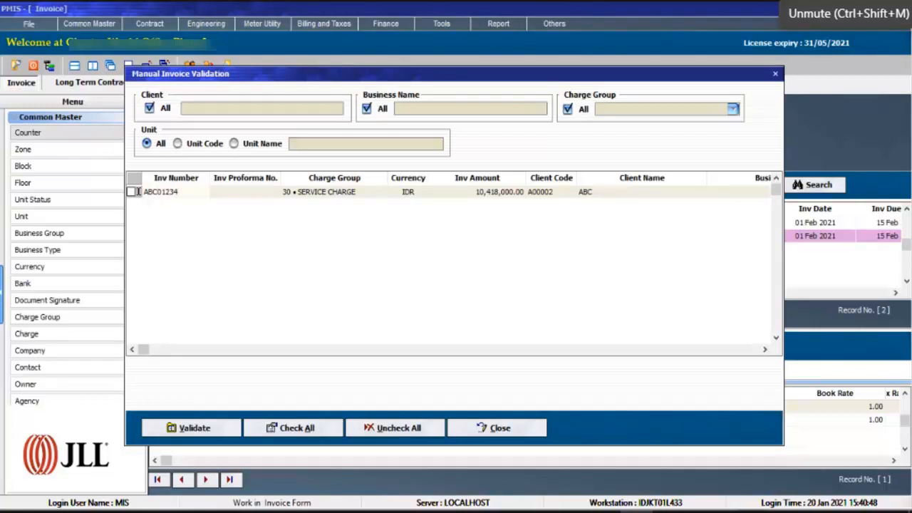
pyautogui.click(240, 195)
pyautogui.click(132, 192)
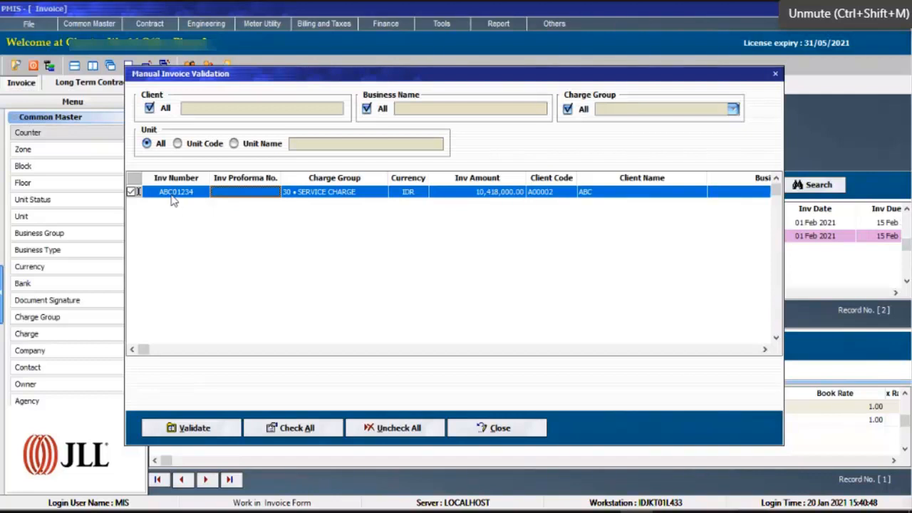
pyautogui.click(463, 428)
# Check the rental invoice's proforma number, invoice period and client name fields.
pyautogui.click(290, 236)
pyautogui.click(293, 224)
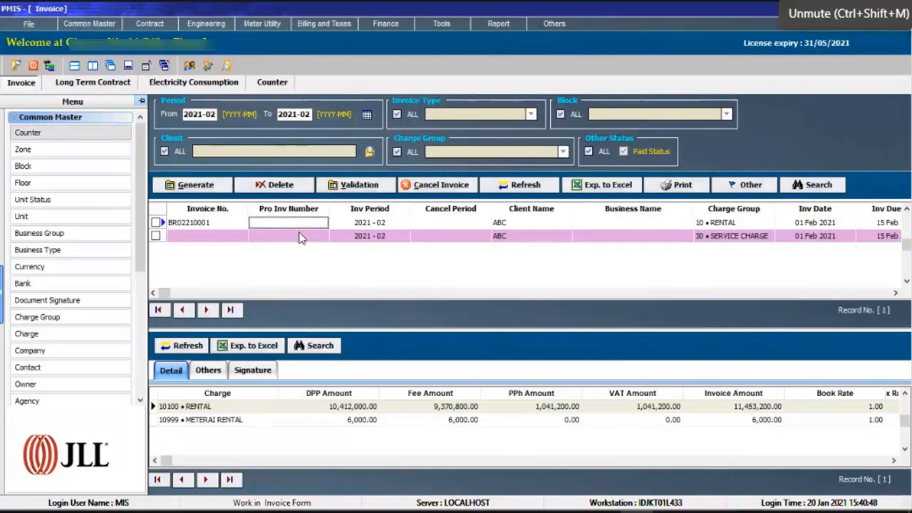
pyautogui.click(300, 237)
pyautogui.click(309, 228)
pyautogui.click(375, 228)
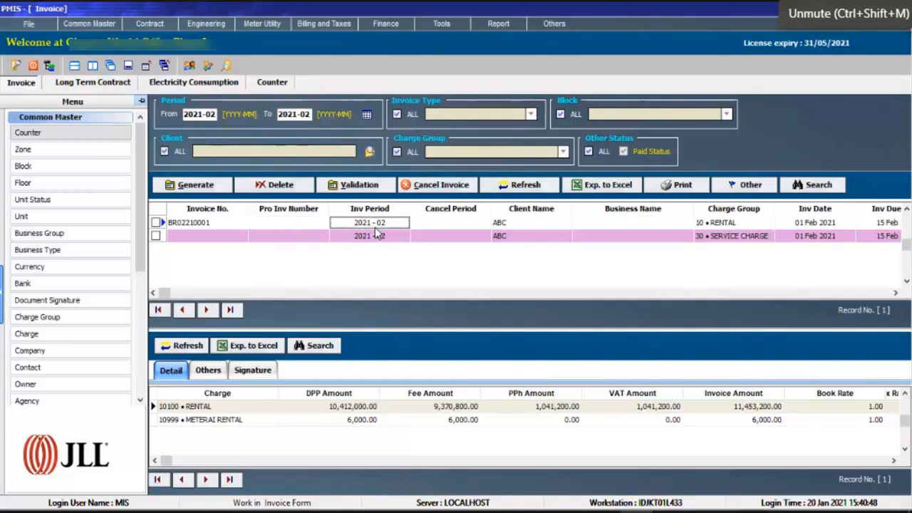
pyautogui.press('Tab')
pyautogui.press('Tab')
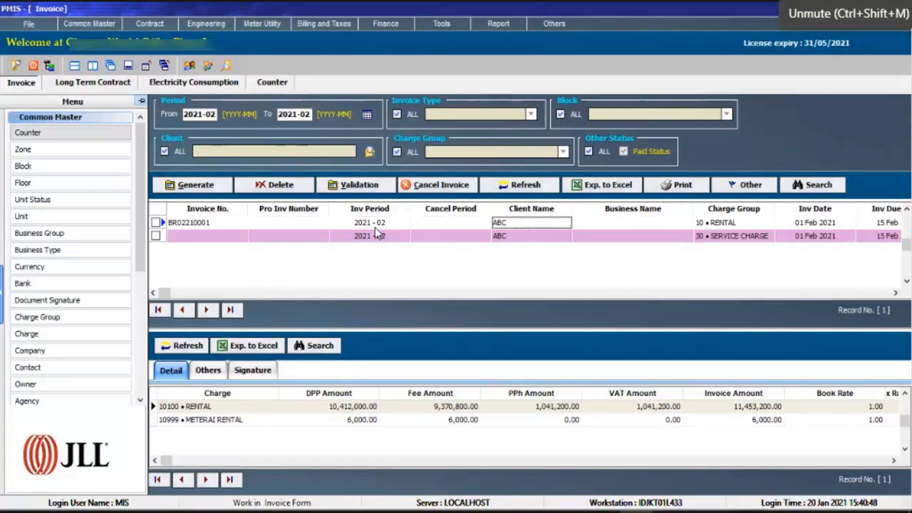
pyautogui.click(377, 229)
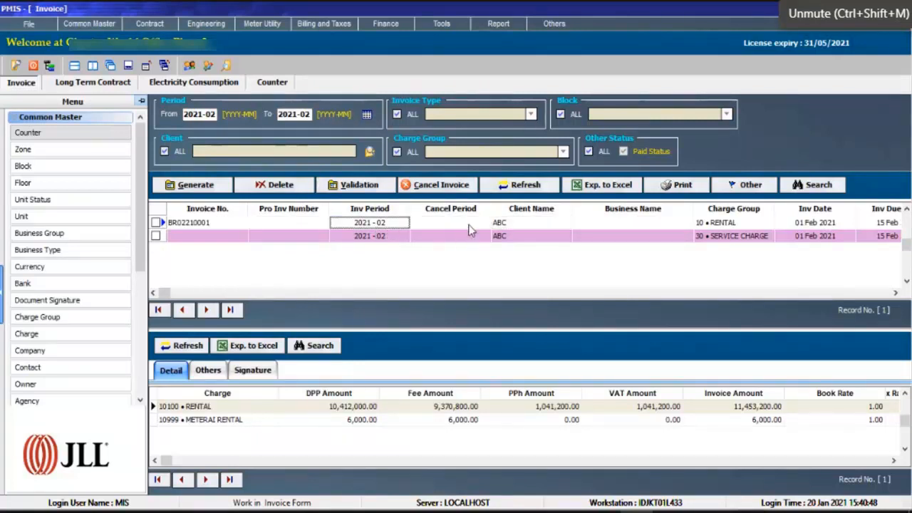
# Check the rental invoice's business name, charge group and client name fields.
pyautogui.click(653, 226)
pyautogui.hotkey('shift', 'Tab')
pyautogui.hotkey('shift', 'Tab')
pyautogui.hotkey('shift', 'Tab')
pyautogui.hotkey('shift', 'Tab')
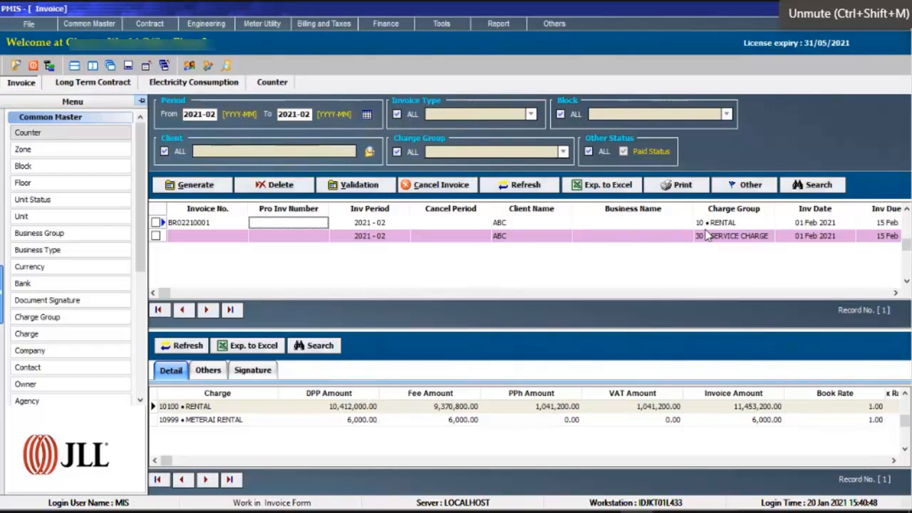
pyautogui.click(705, 227)
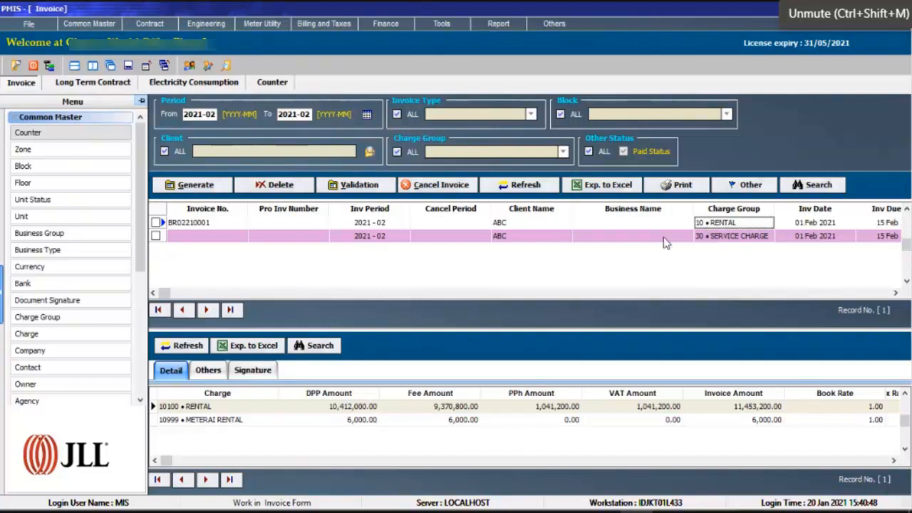
pyautogui.click(518, 225)
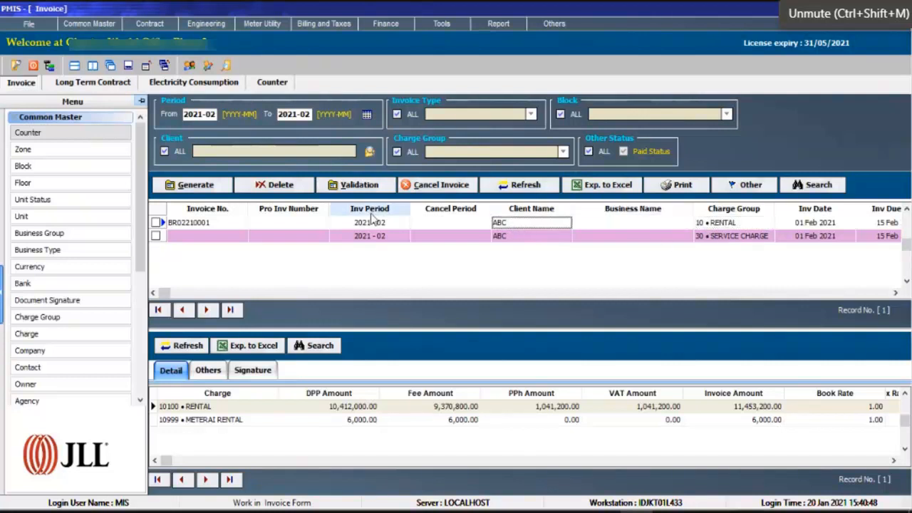
# Compare the invoice number fields of the rental invoice and the service charge draft.
pyautogui.click(236, 224)
pyautogui.click(233, 224)
pyautogui.click(265, 223)
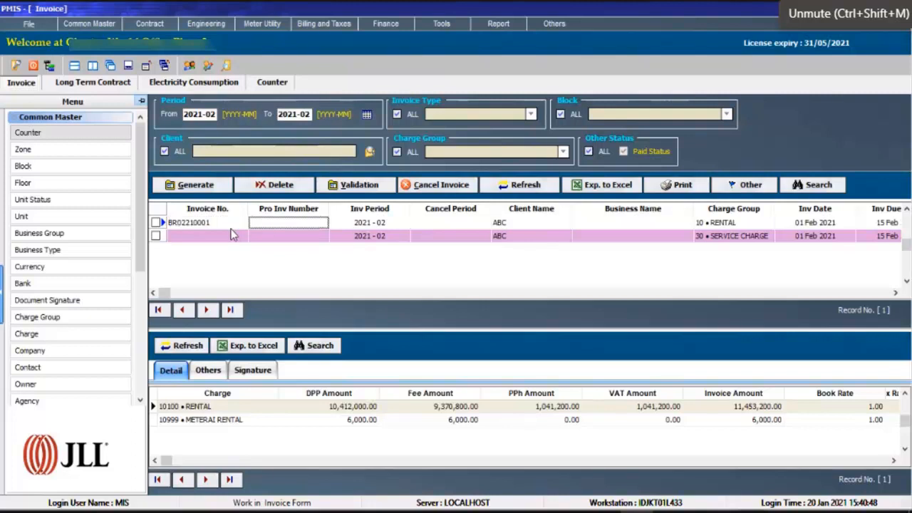
pyautogui.click(234, 225)
pyautogui.click(232, 235)
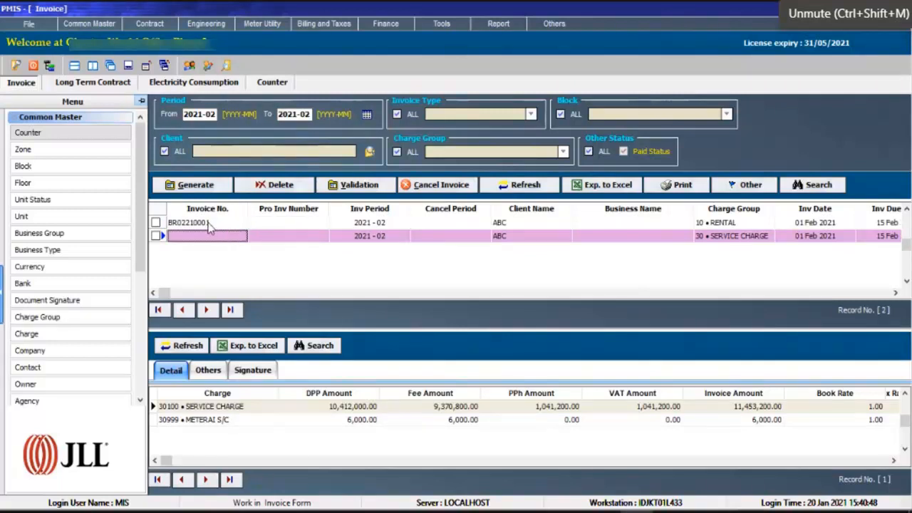
# Return to the Long Term Contract installments and bring the status and D/N number of the 2021-02 entries into view.
pyautogui.click(92, 83)
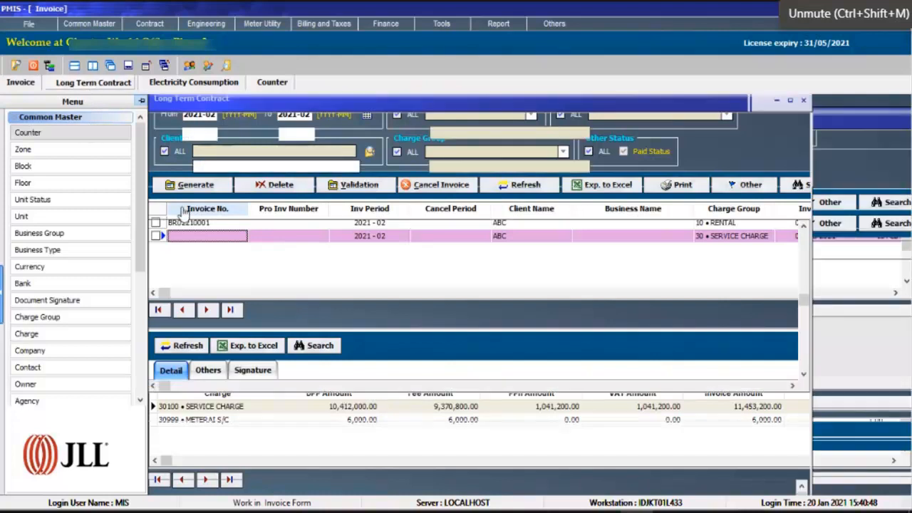
pyautogui.click(228, 413)
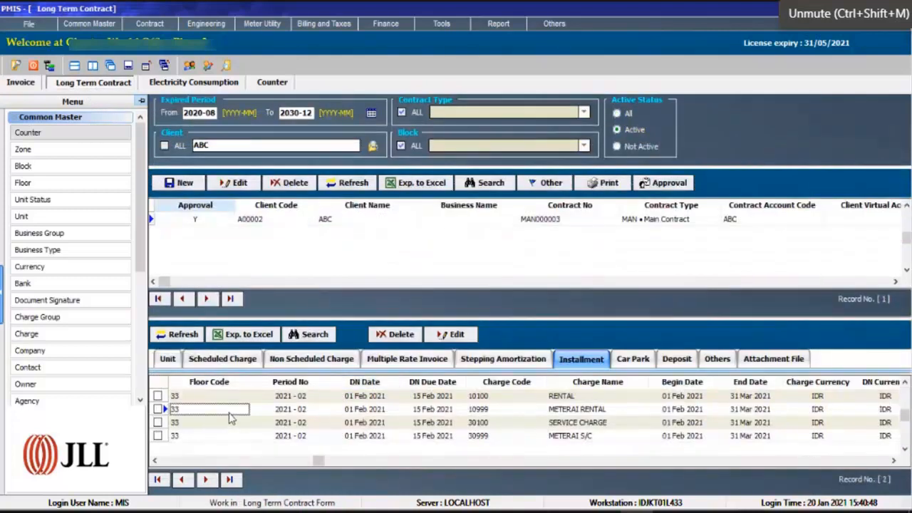
pyautogui.press('Left')
pyautogui.press('Left')
pyautogui.press('Left')
pyautogui.press('Left')
pyautogui.press('Left')
pyautogui.press('Left')
pyautogui.press('Down')
pyautogui.press('Down')
pyautogui.press('Down')
pyautogui.press('Down')
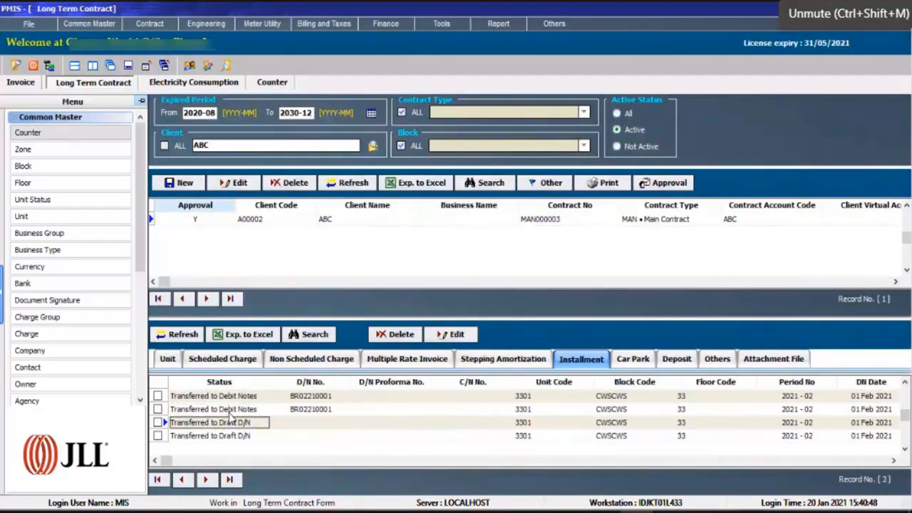
# Compare the transfer status of the contract's installments from period 2021-02 with those of the following months.
pyautogui.press('Down')
pyautogui.press('Down')
pyautogui.press('Up')
pyautogui.press('Up')
pyautogui.press('Up')
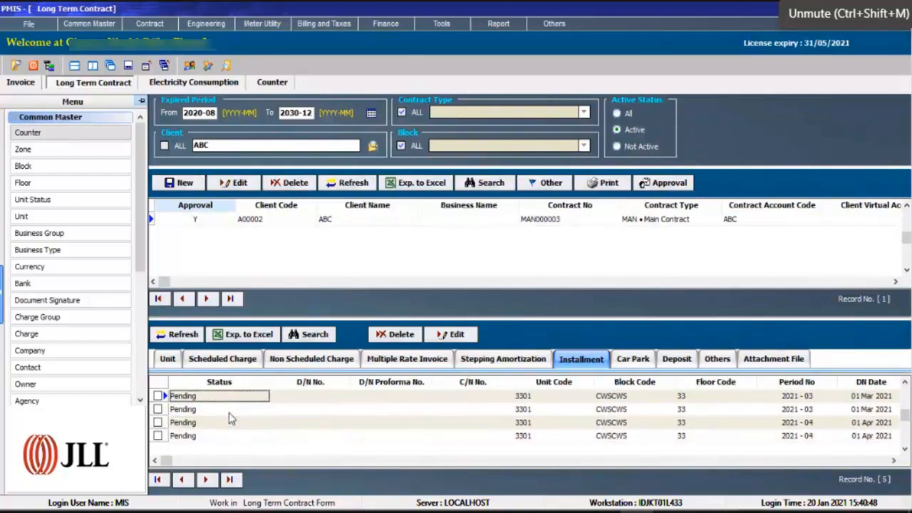
pyautogui.press('Up')
pyautogui.press('Up')
pyautogui.press('Up')
pyautogui.press('Up')
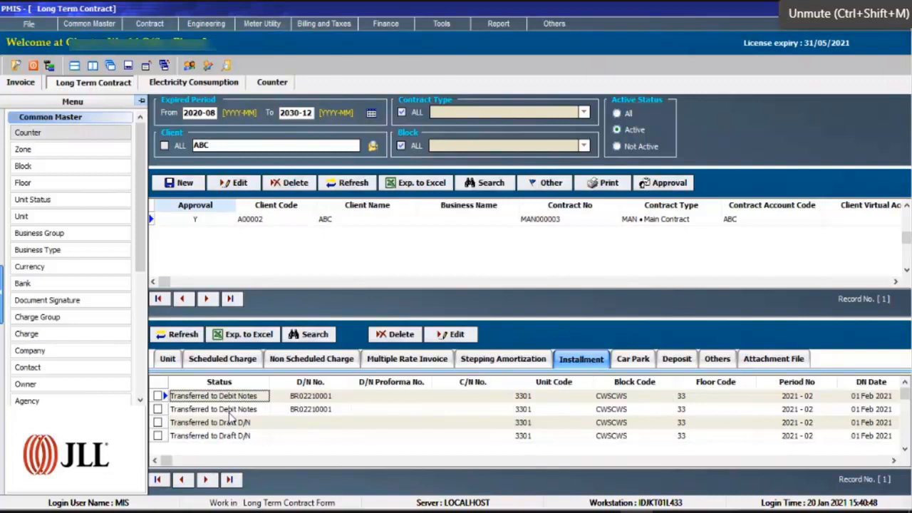
pyautogui.press('Down')
pyautogui.press('Down')
pyautogui.press('Down')
pyautogui.press('Down')
pyautogui.press('Down')
pyautogui.press('Down')
pyautogui.press('Down')
pyautogui.press('Up')
pyautogui.press('Up')
pyautogui.press('Up')
pyautogui.press('Up')
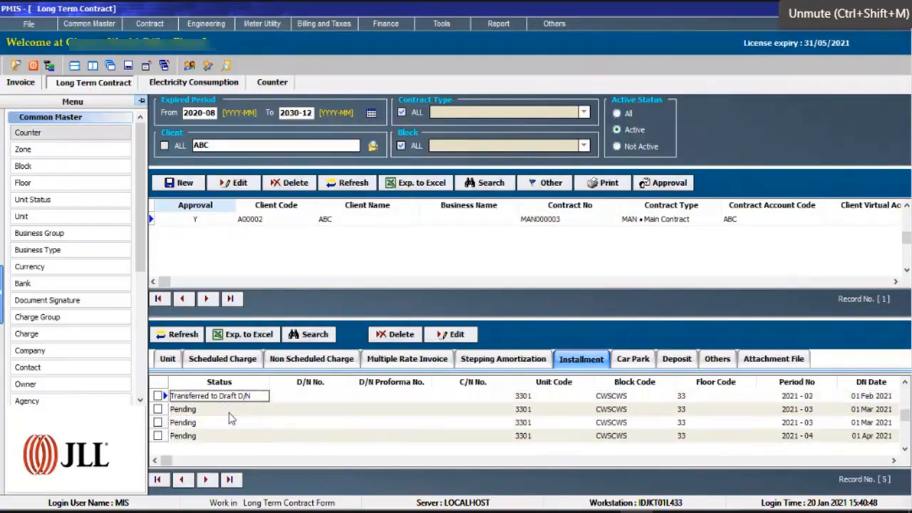
# Check the rental invoice's proforma number in the Invoice list, and compare the D/N numbers of the contract's 2021-02 installments.
pyautogui.click(21, 83)
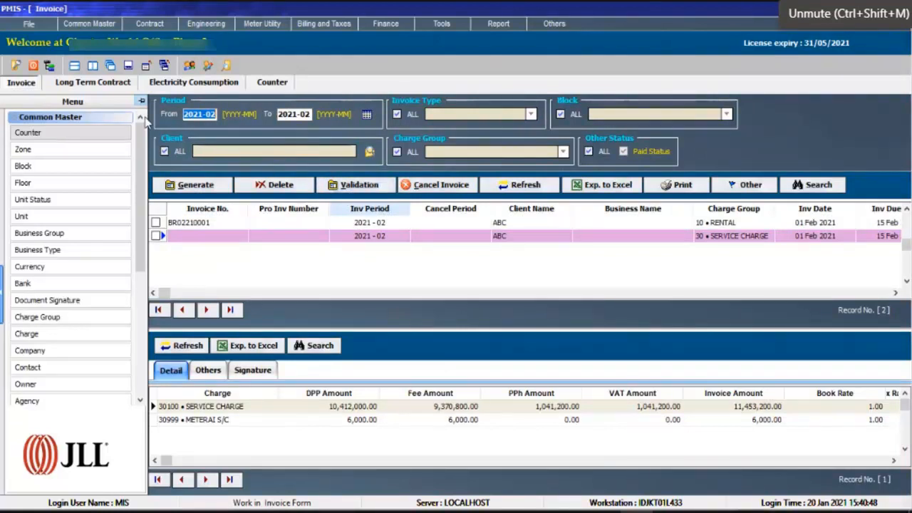
pyautogui.click(317, 223)
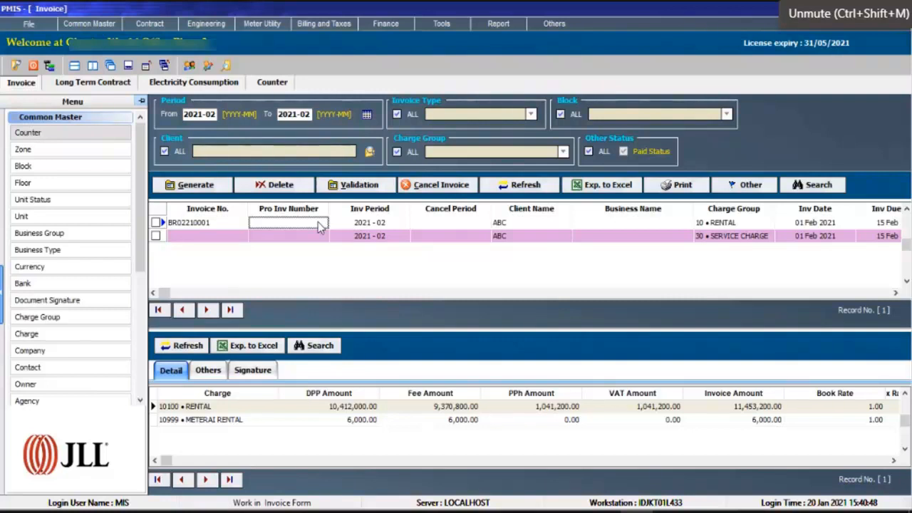
pyautogui.click(120, 82)
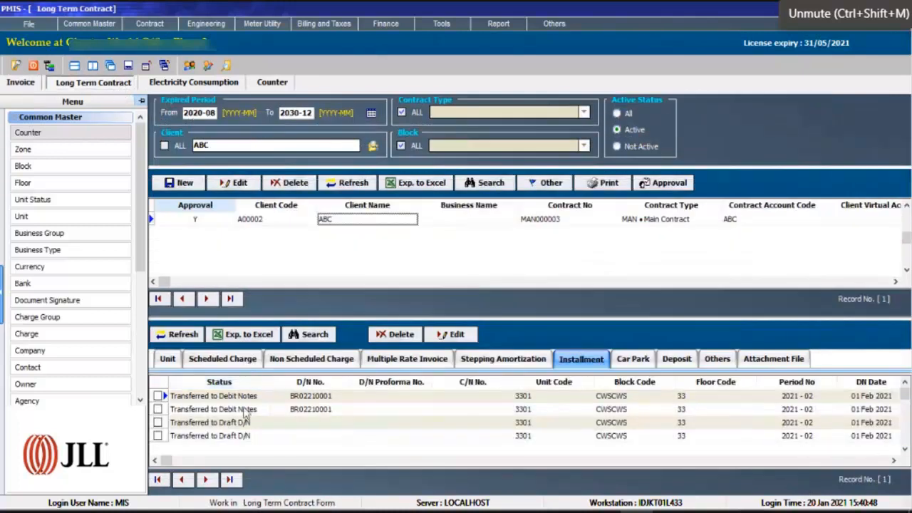
pyautogui.click(300, 413)
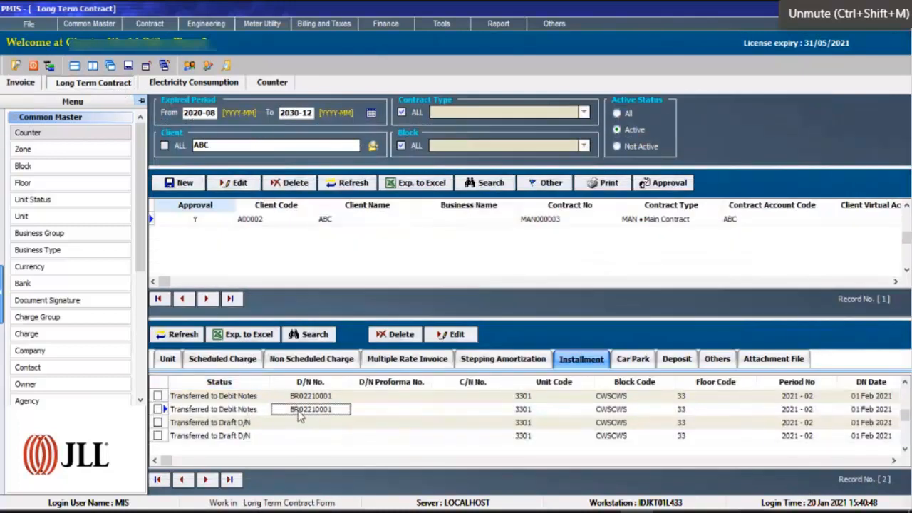
pyautogui.press('Down')
pyautogui.press('Down')
pyautogui.press('Down')
pyautogui.press('Down')
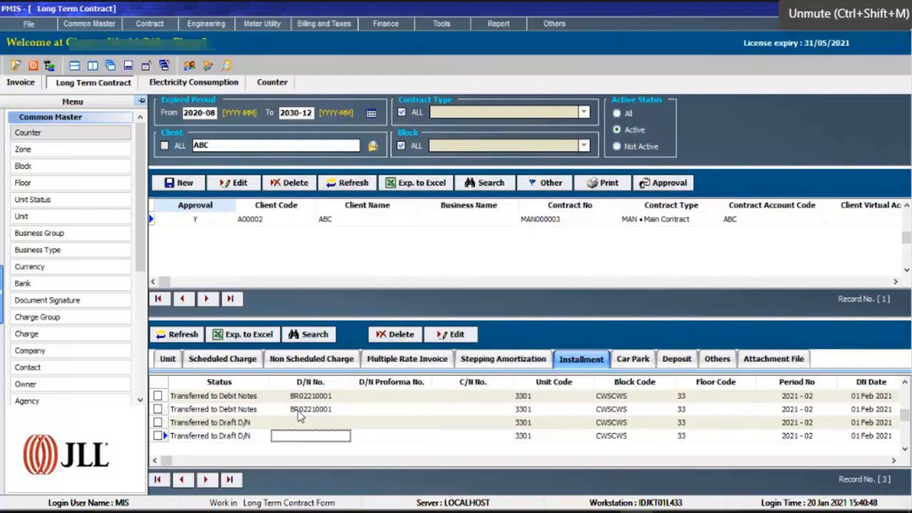
# Open the pending 2021-03 water installment record for editing, and cancel without changing it.
pyautogui.click(255, 436)
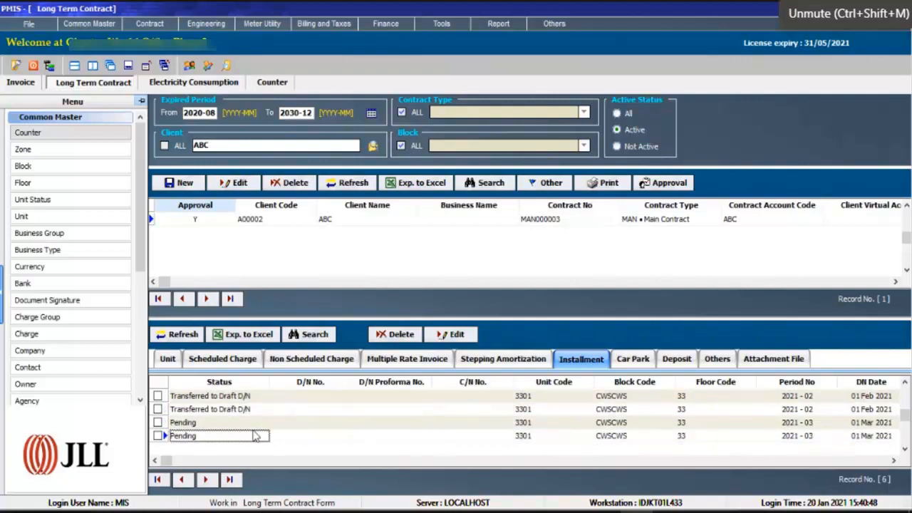
pyautogui.click(460, 333)
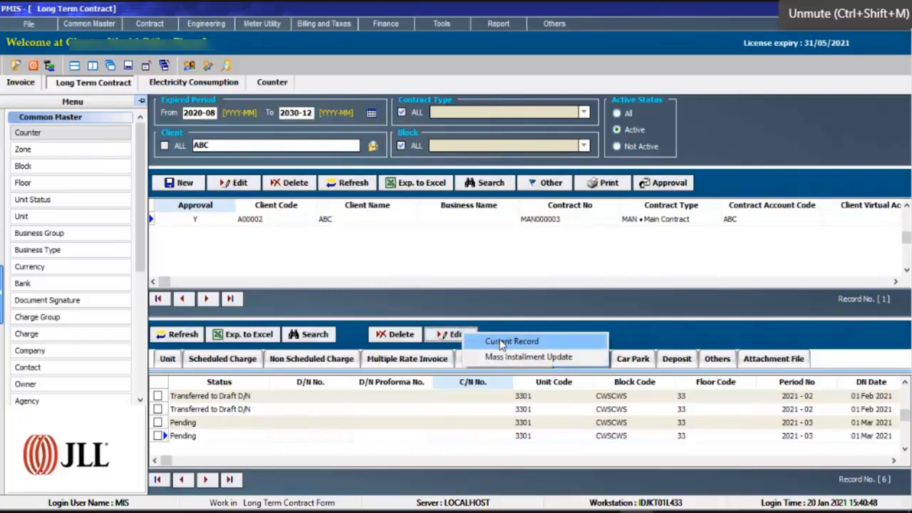
pyautogui.click(502, 341)
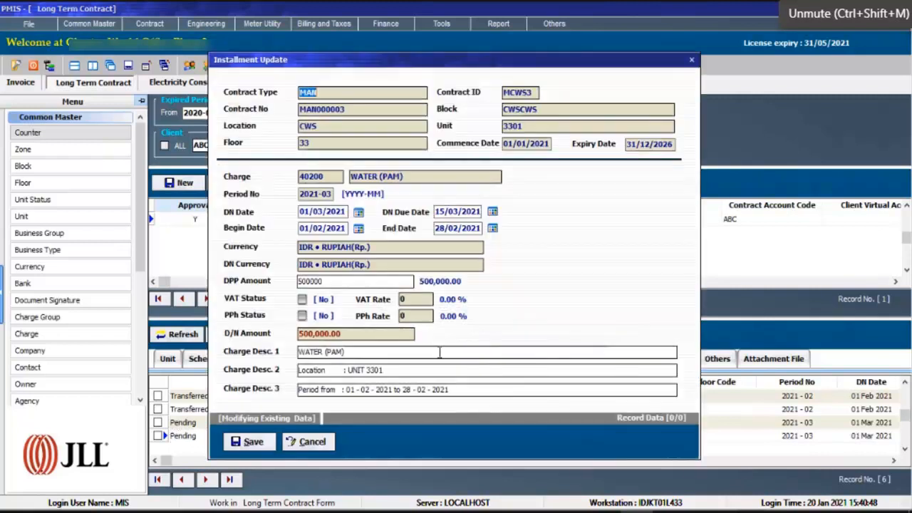
pyautogui.click(324, 450)
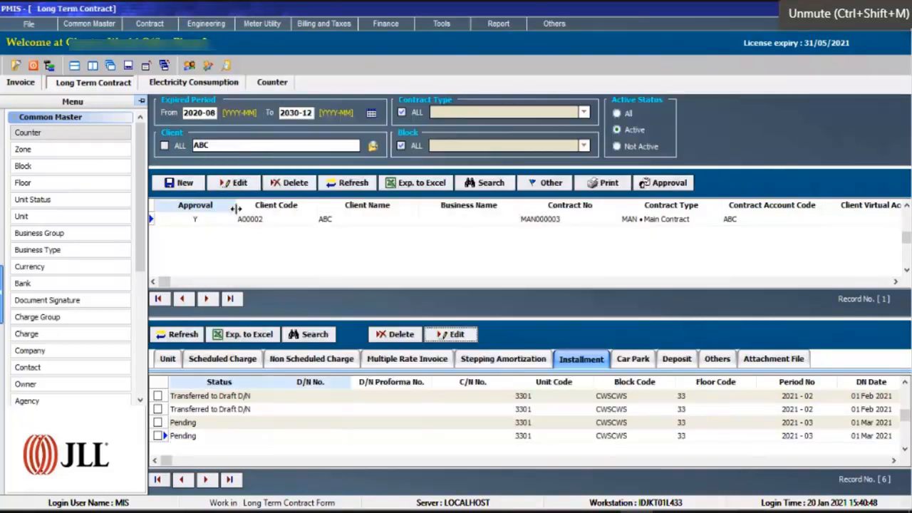
# Return to the Invoice list, check the rental invoice's number, and select the 2021-02 service charge draft.
pyautogui.click(21, 84)
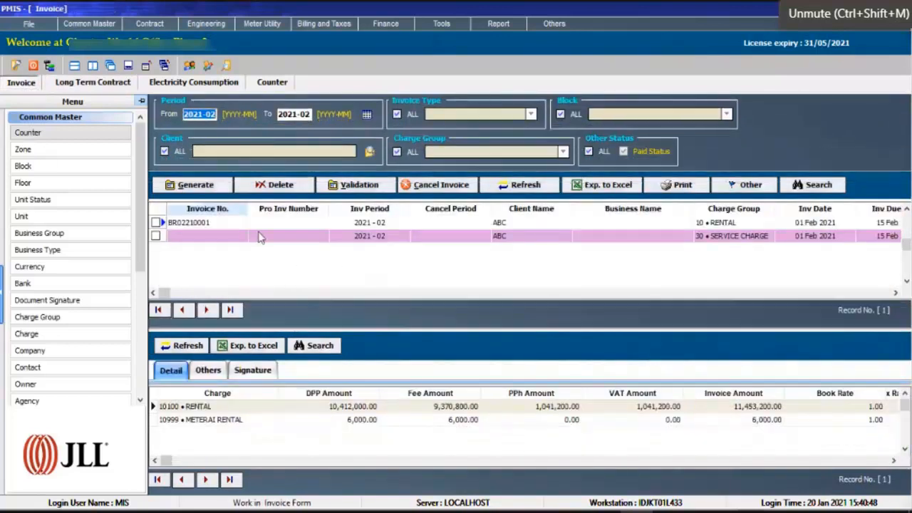
pyautogui.click(213, 225)
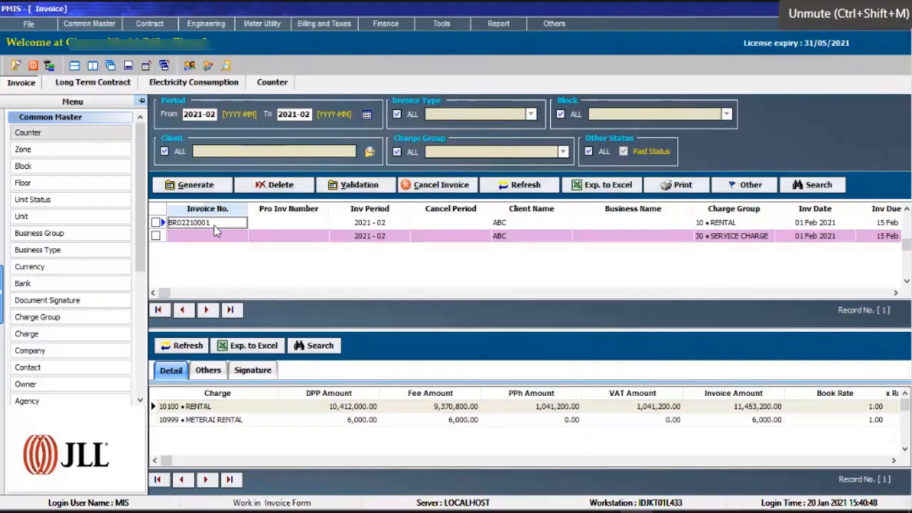
pyautogui.click(306, 236)
pyautogui.click(354, 185)
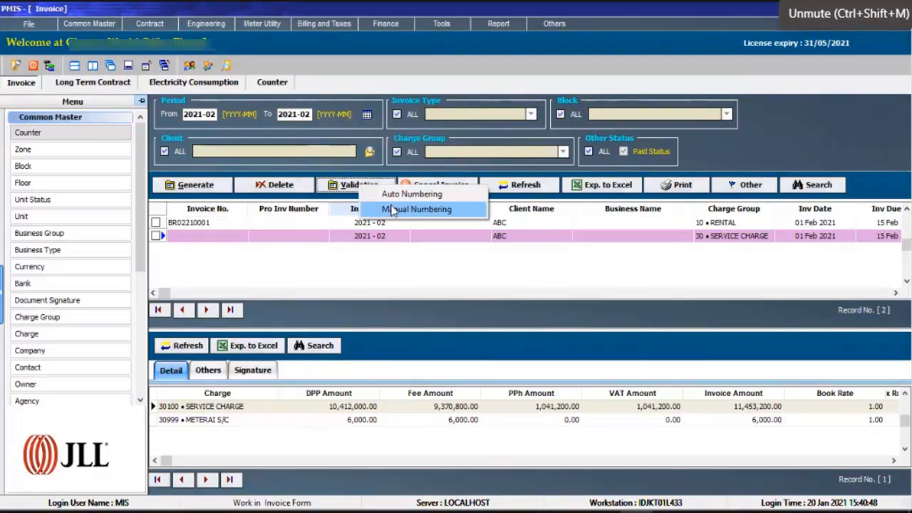
pyautogui.click(391, 208)
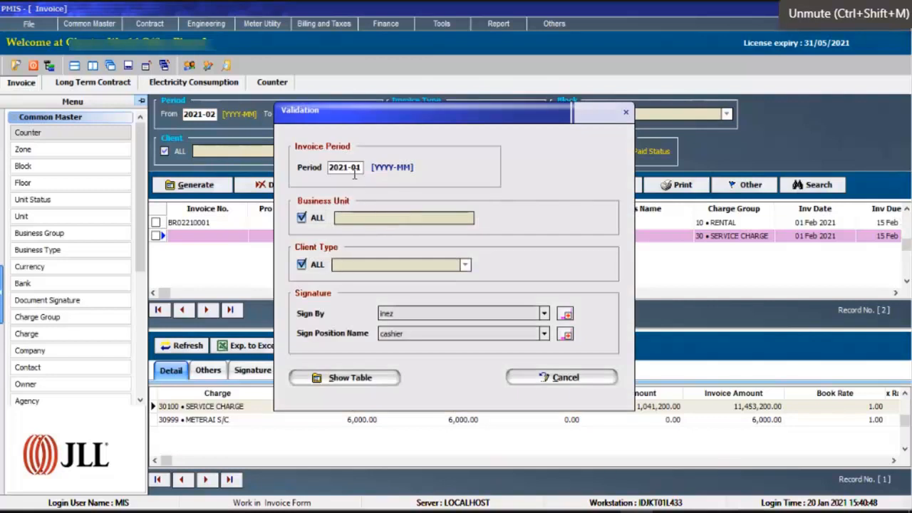
pyautogui.moveTo(361, 167); pyautogui.dragTo(356, 167)
pyautogui.write('2')
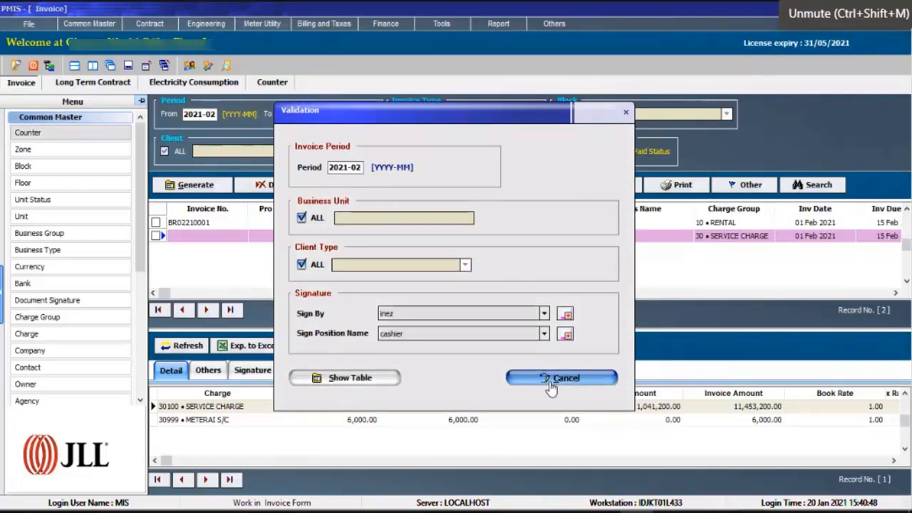
pyautogui.click(551, 379)
# Validate the service charge draft debit note for period 2021-02 with auto numbering.
pyautogui.click(374, 186)
pyautogui.click(404, 199)
pyautogui.click(358, 167)
pyautogui.write('2')
pyautogui.click(332, 379)
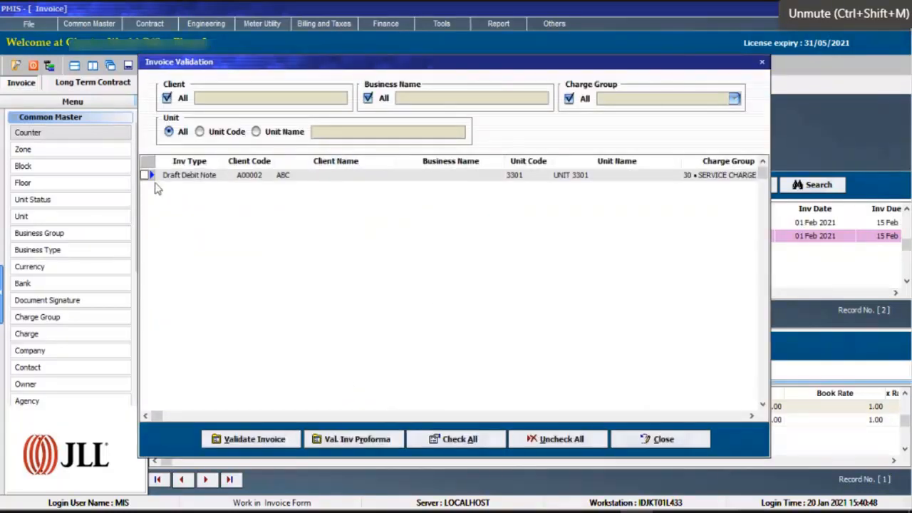
pyautogui.click(146, 175)
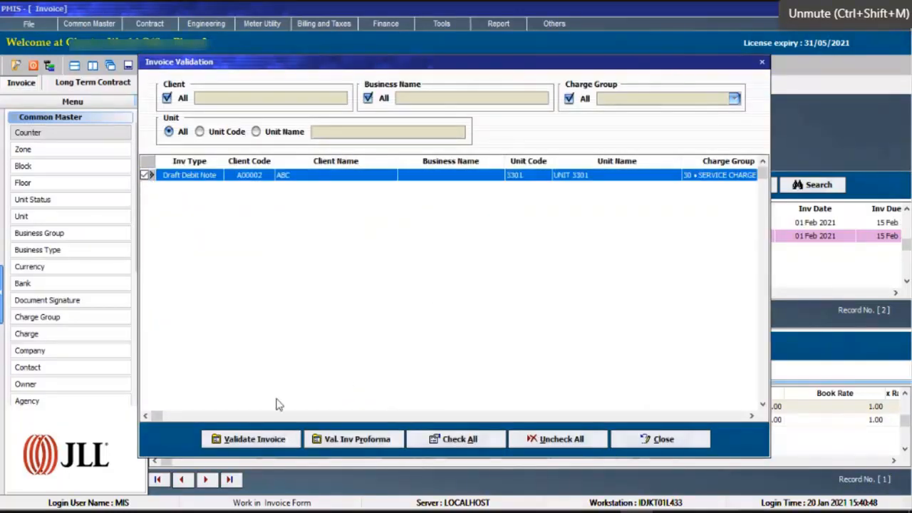
pyautogui.click(280, 442)
pyautogui.click(488, 282)
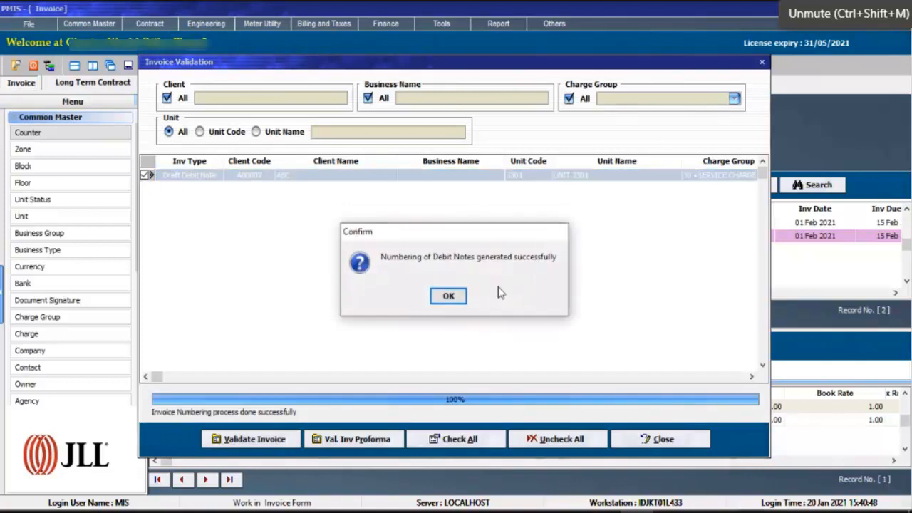
pyautogui.click(449, 297)
# Compare the invoice numbers and prefixes of the 2021-02 rental and service charge invoices.
pyautogui.click(242, 237)
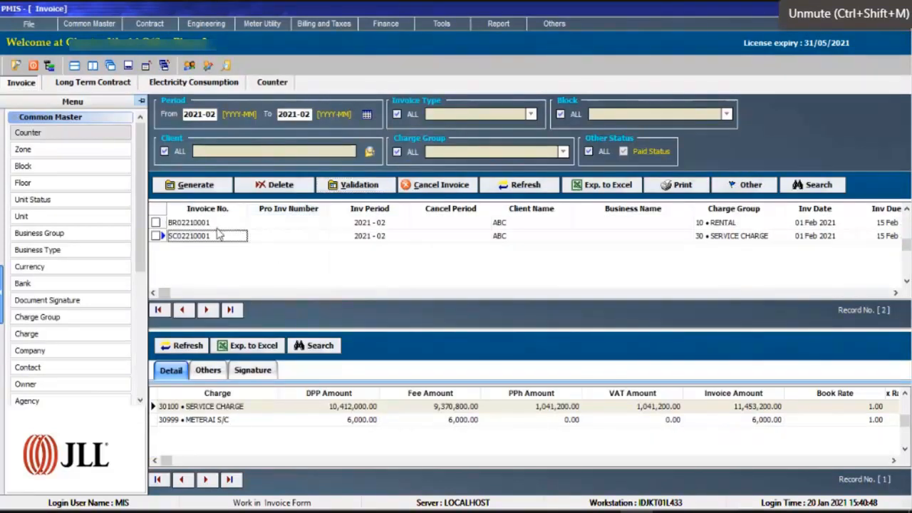
pyautogui.click(208, 224)
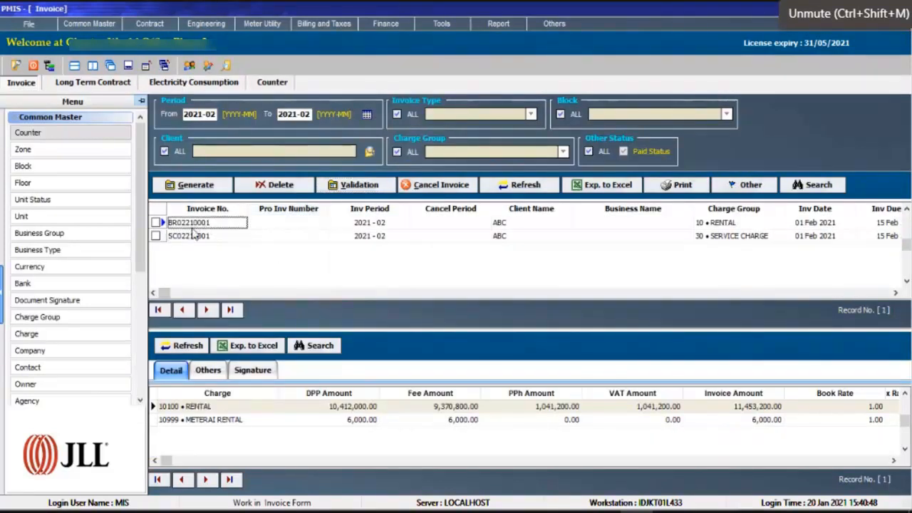
pyautogui.click(194, 236)
pyautogui.click(171, 237)
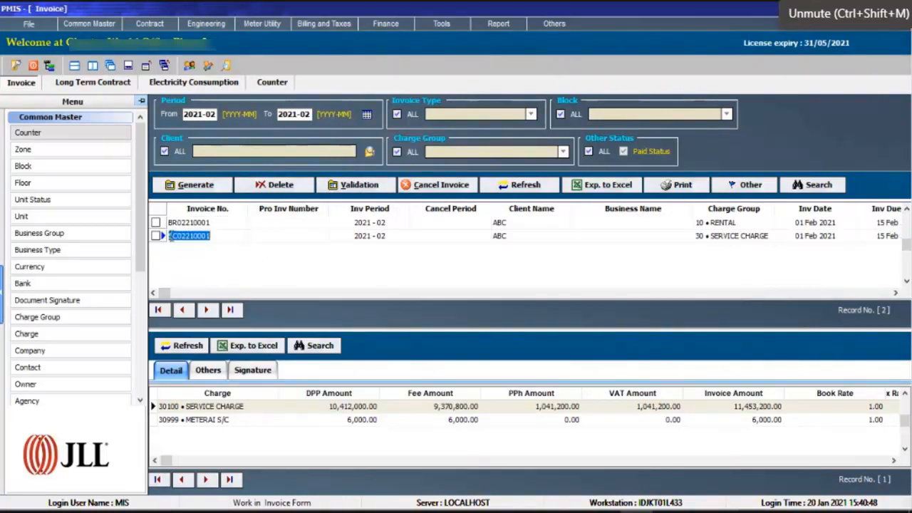
pyautogui.click(174, 237)
pyautogui.moveTo(178, 240); pyautogui.dragTo(174, 240)
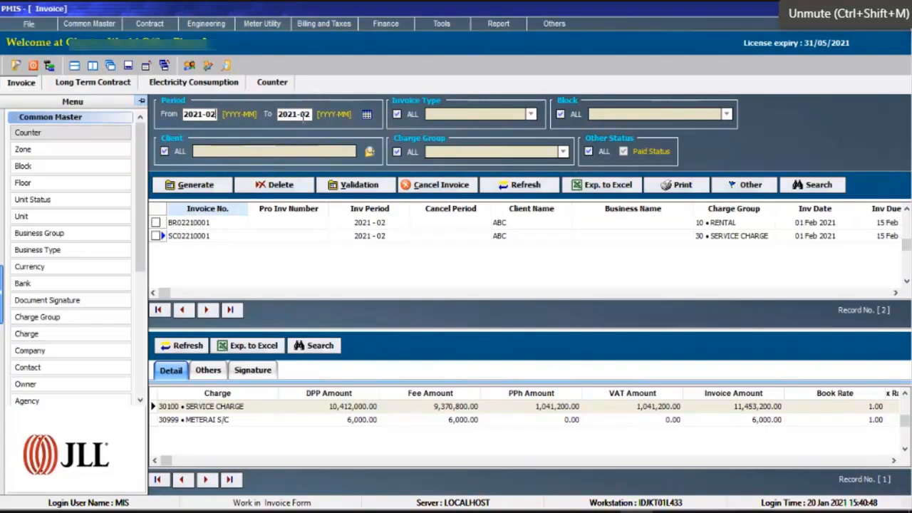
# Extend the Invoice list's end period to 2021-03 and generate invoice drafts for 2021-03 with only the UTILITY charge group.
pyautogui.press('BackSpace')
pyautogui.write('3')
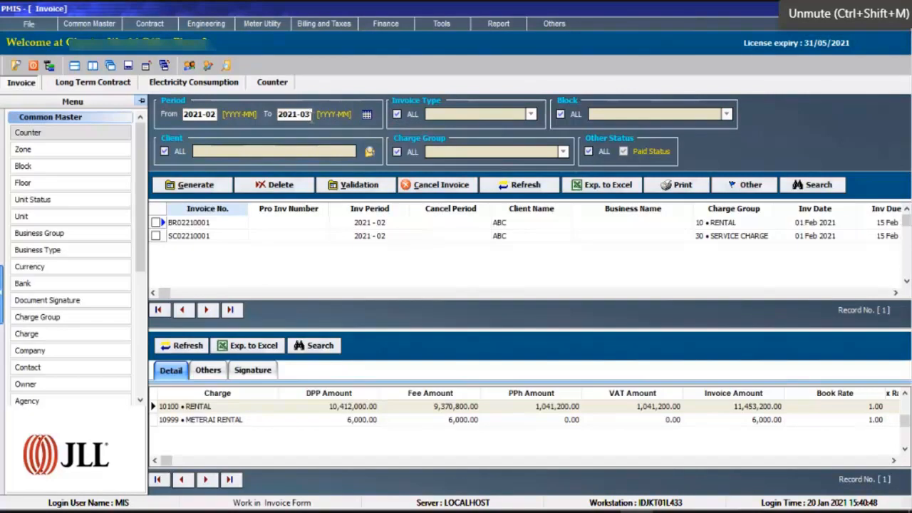
pyautogui.click(196, 187)
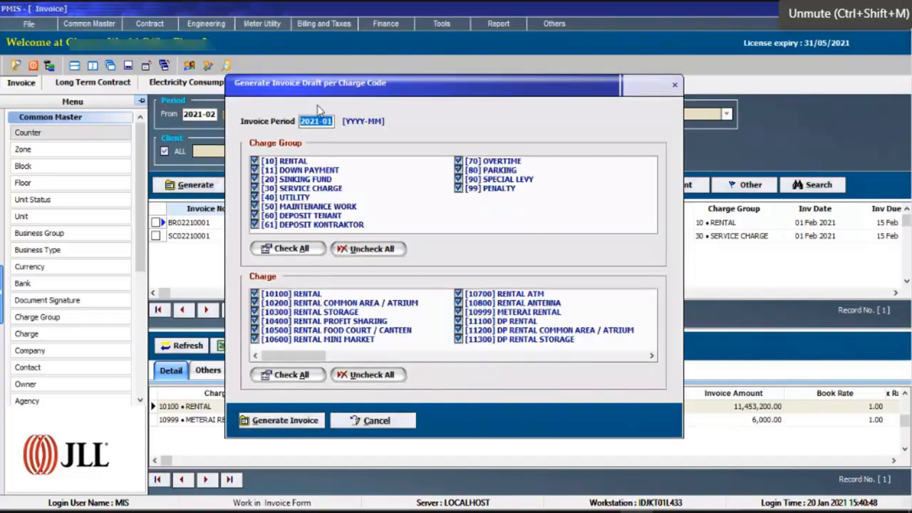
pyautogui.click(330, 121)
pyautogui.press('BackSpace')
pyautogui.write('3')
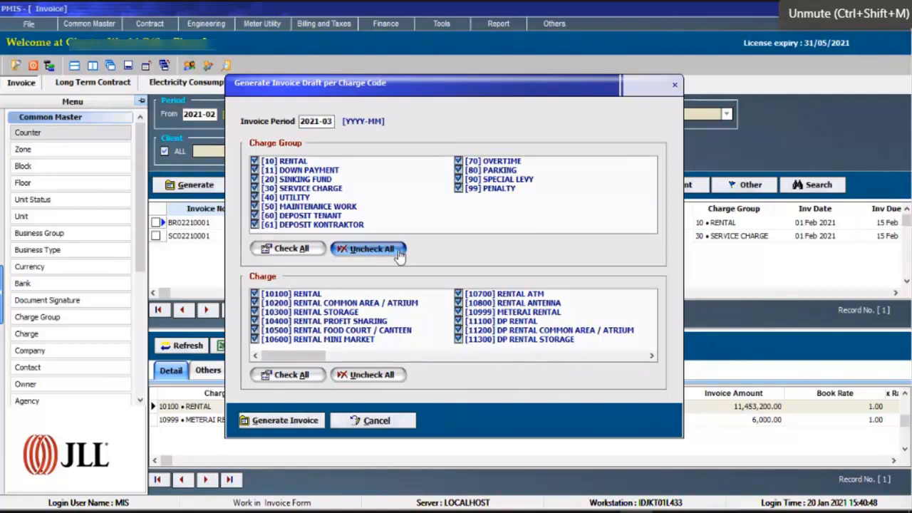
pyautogui.click(399, 249)
pyautogui.click(255, 197)
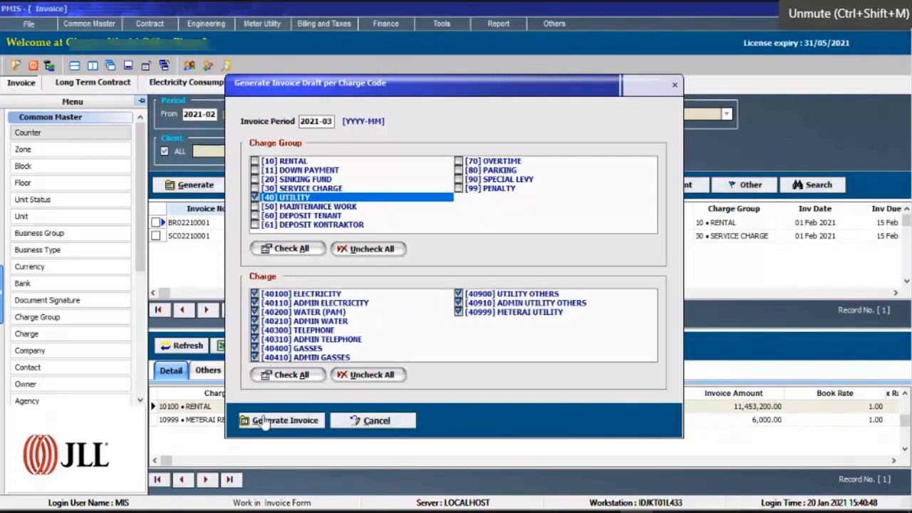
pyautogui.click(265, 420)
pyautogui.click(543, 283)
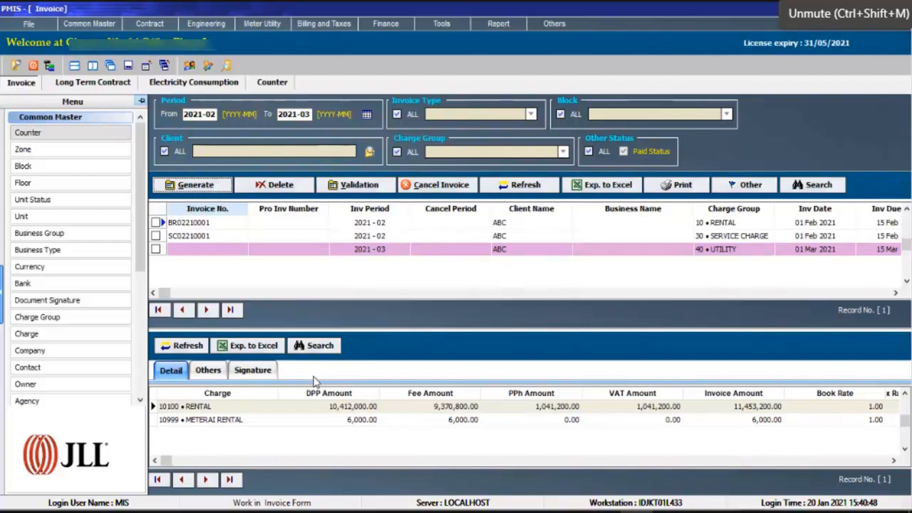
# Review the charge details of the 2021-03 utility draft, and preview its printed invoice from description to header.
pyautogui.click(346, 255)
pyautogui.click(300, 422)
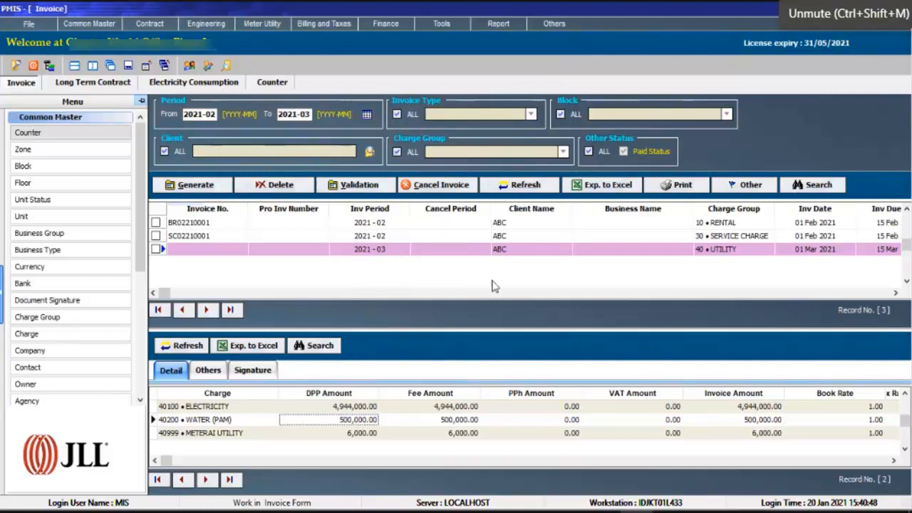
pyautogui.click(677, 187)
pyautogui.moveTo(679, 191)
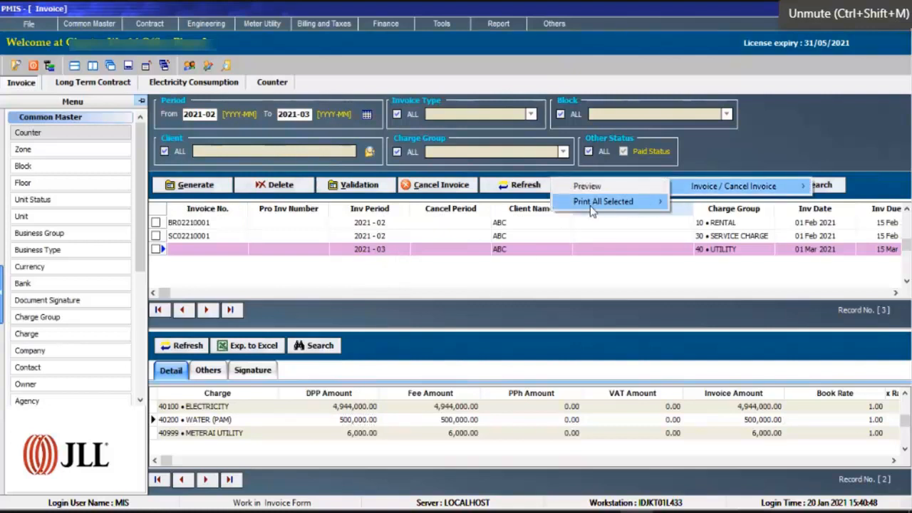
pyautogui.click(598, 190)
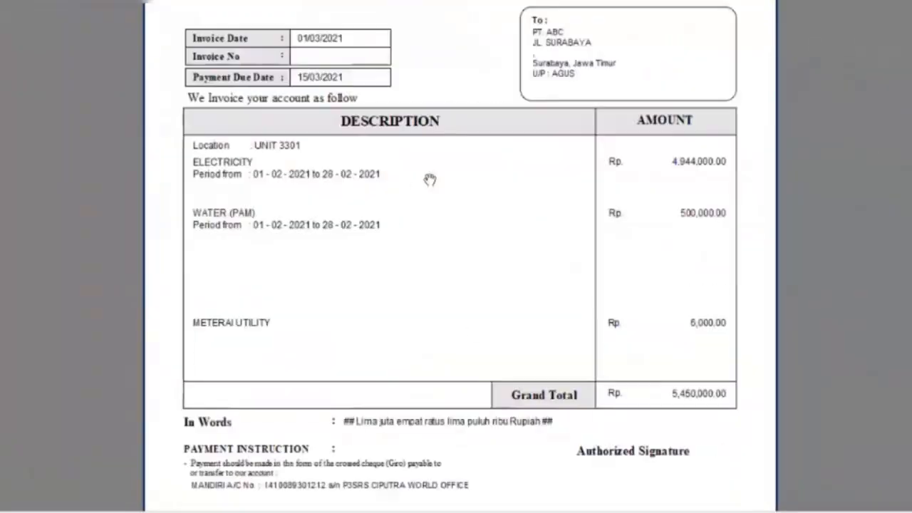
pyautogui.scroll(-2, 474, 290)
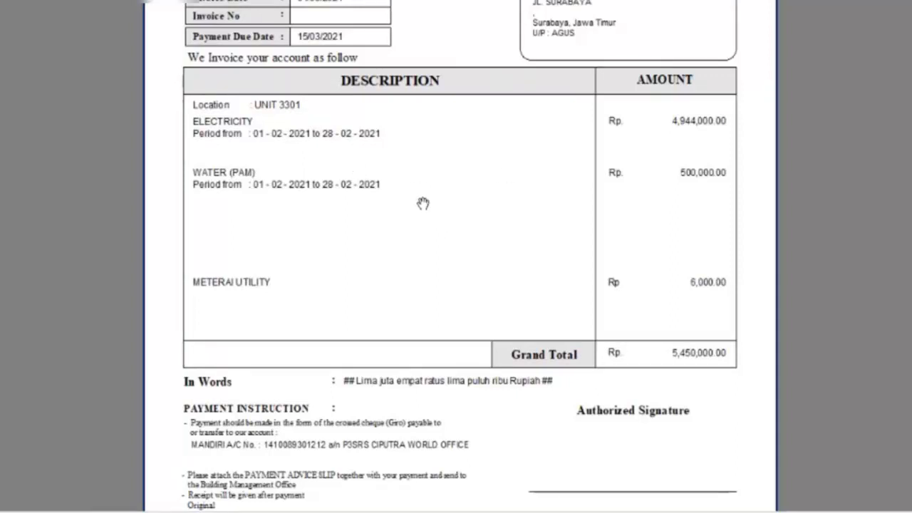
pyautogui.scroll(5, 428, 204)
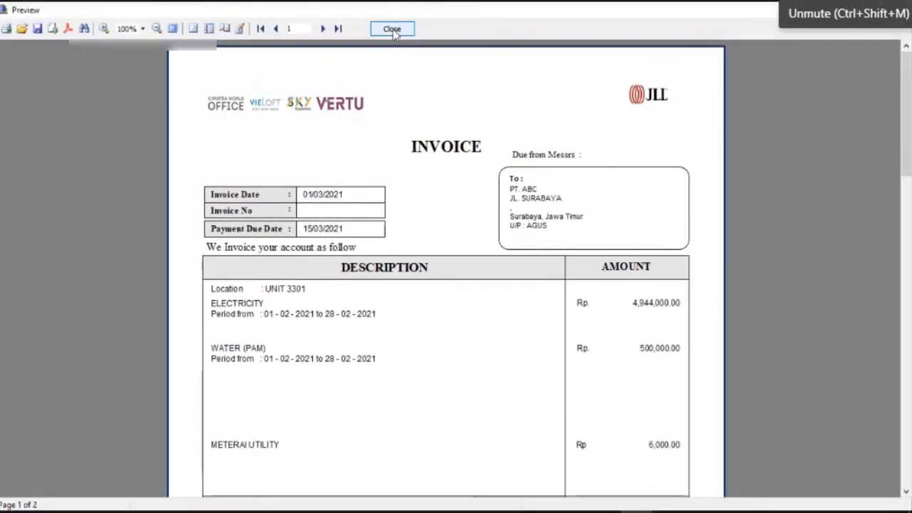
pyautogui.click(393, 30)
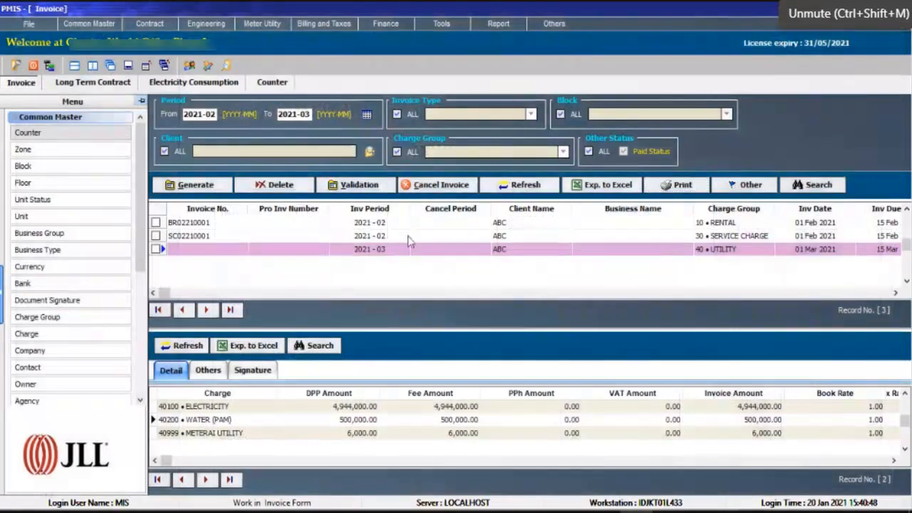
# Preview the printed invoice of the validated 2021-02 service charge, check its invoice number, and close the preview.
pyautogui.click(407, 236)
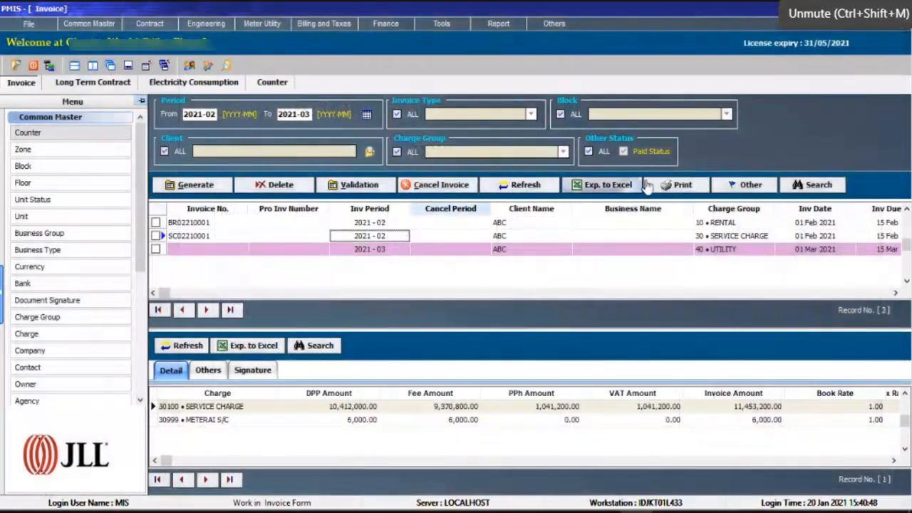
pyautogui.click(681, 184)
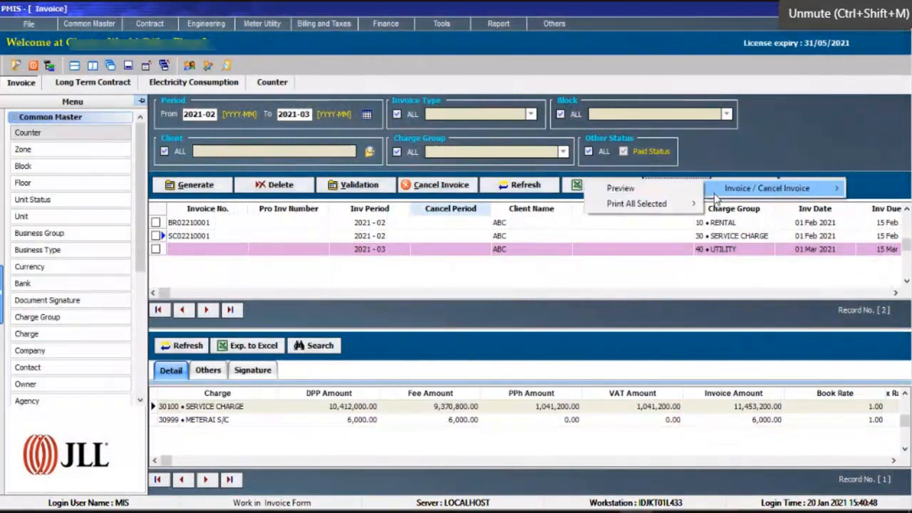
pyautogui.click(645, 191)
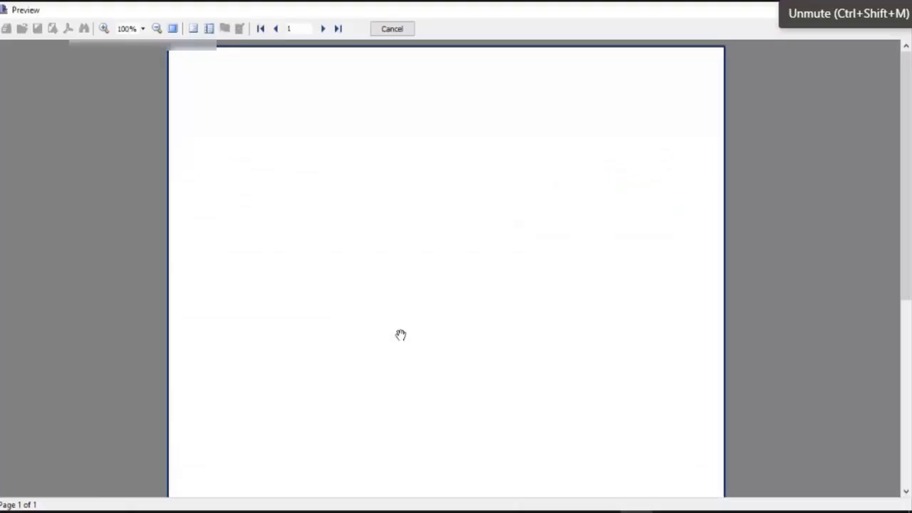
pyautogui.scroll(-3, 388, 292)
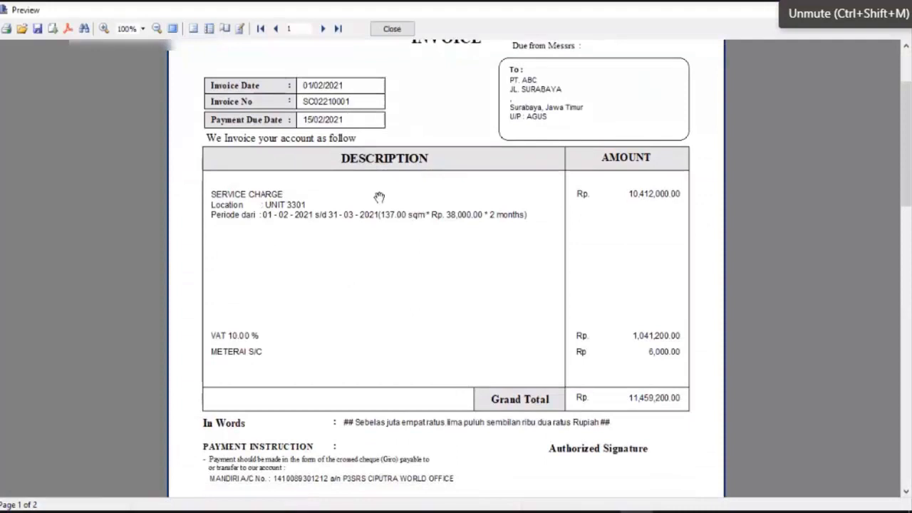
pyautogui.click(396, 31)
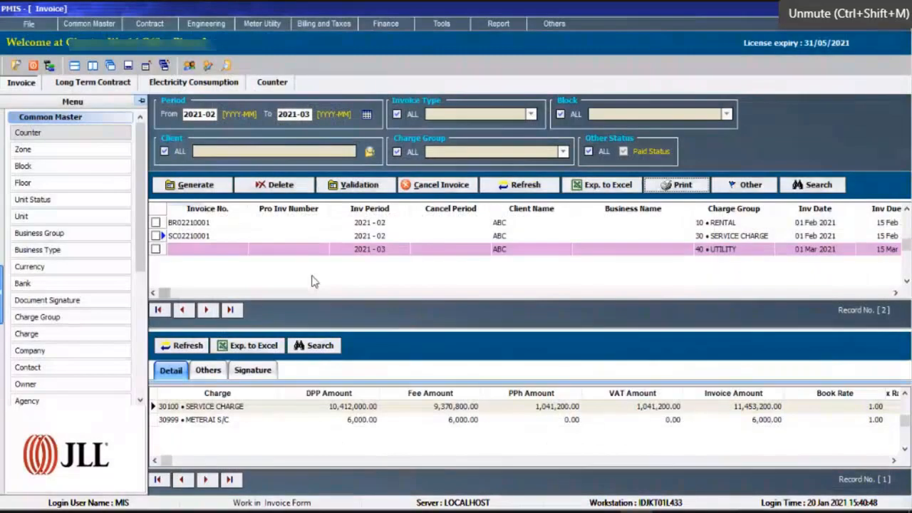
# Validate the 2021-03 UTILITY draft debit note for unit 3301 with auto numbering, and select the validated invoice in the list.
pyautogui.click(311, 249)
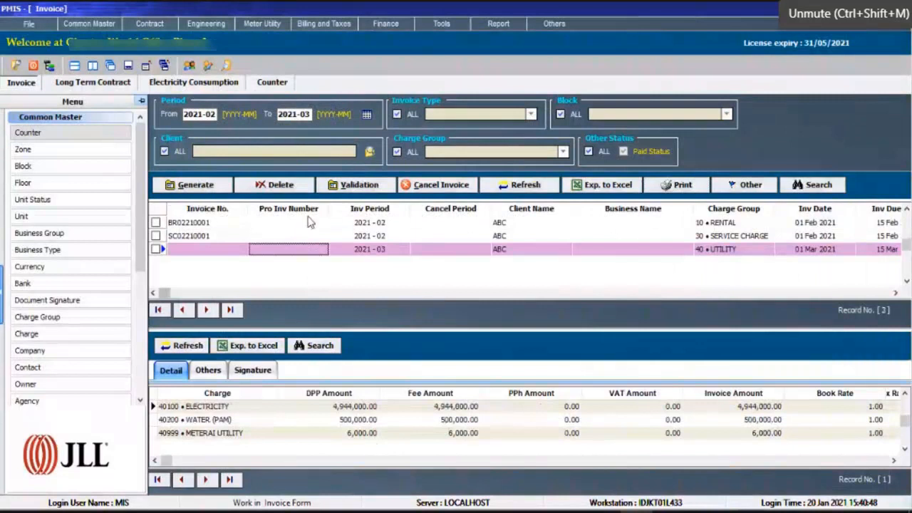
pyautogui.click(348, 191)
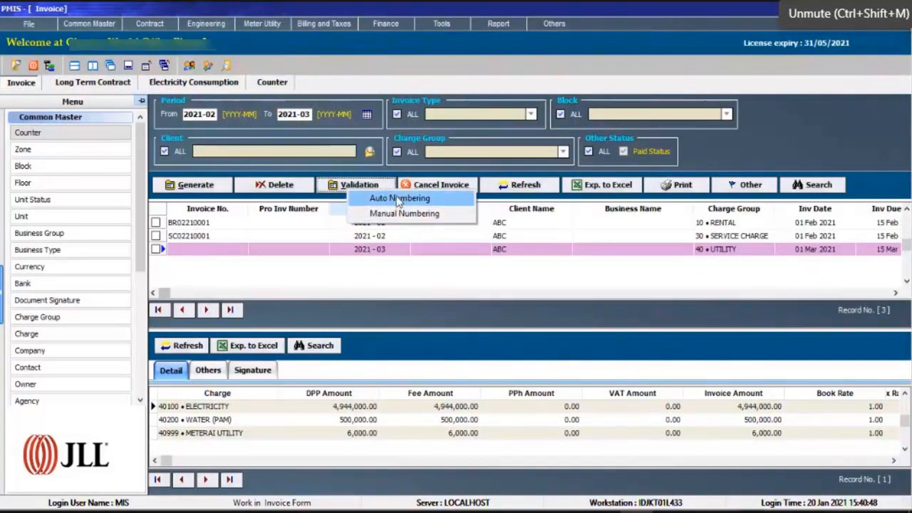
pyautogui.click(397, 199)
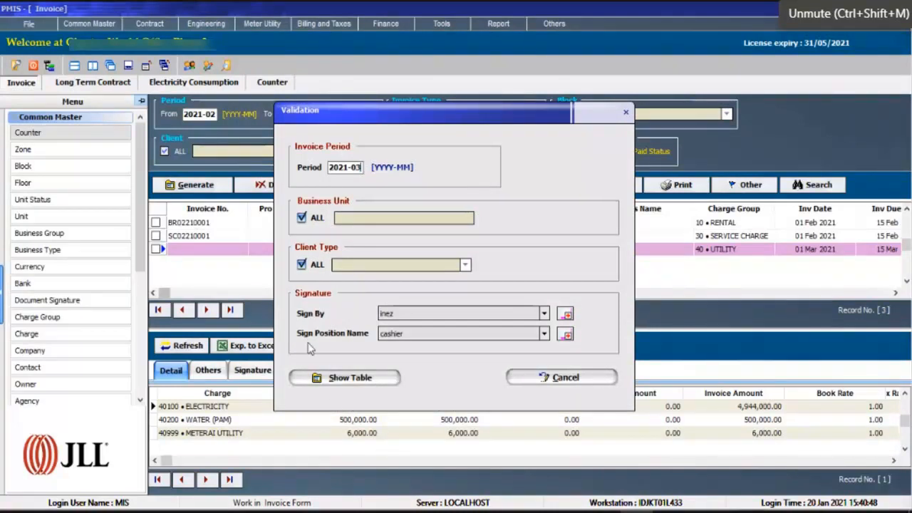
pyautogui.click(317, 377)
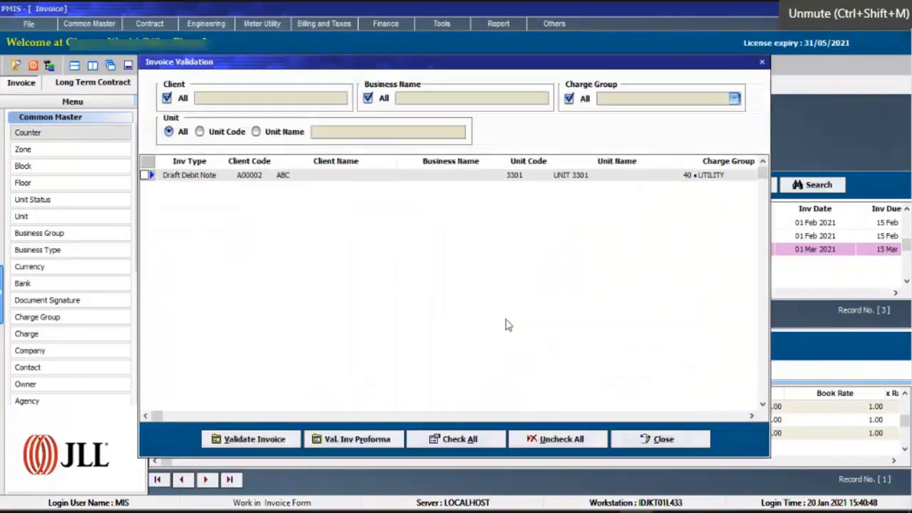
pyautogui.click(146, 175)
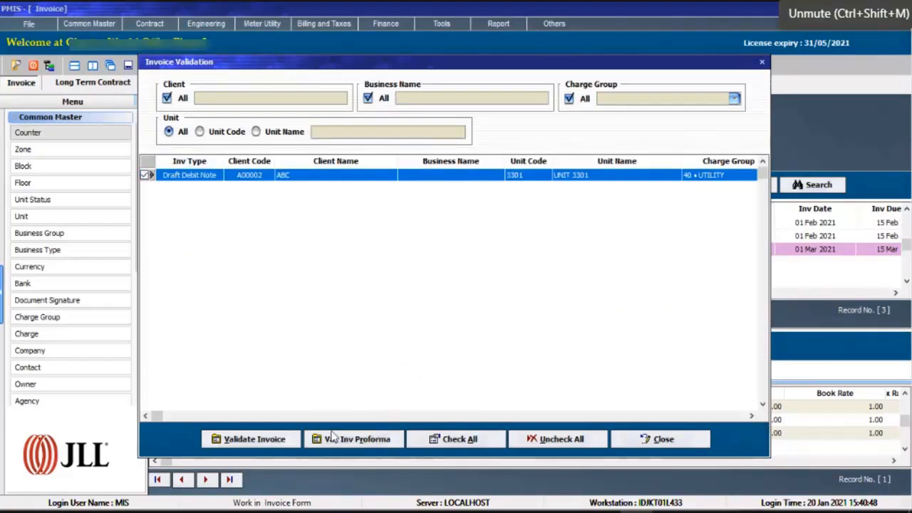
pyautogui.click(261, 445)
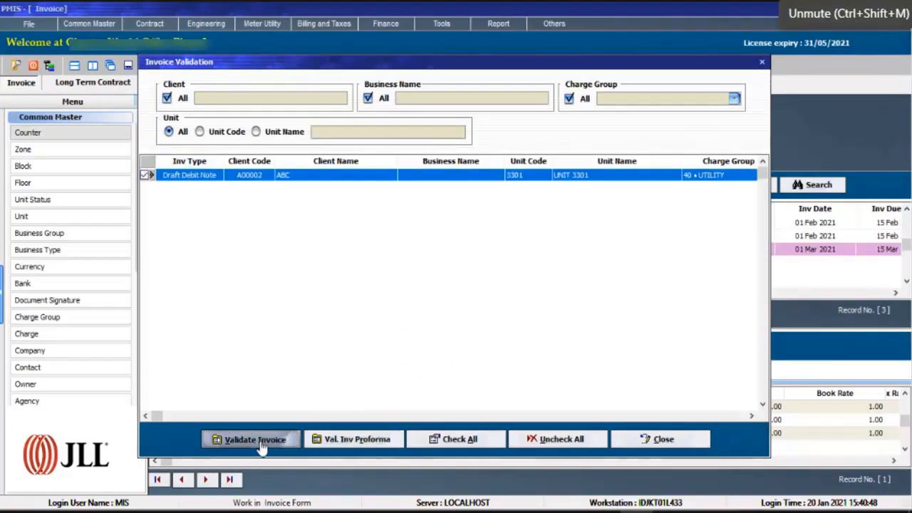
pyautogui.click(499, 287)
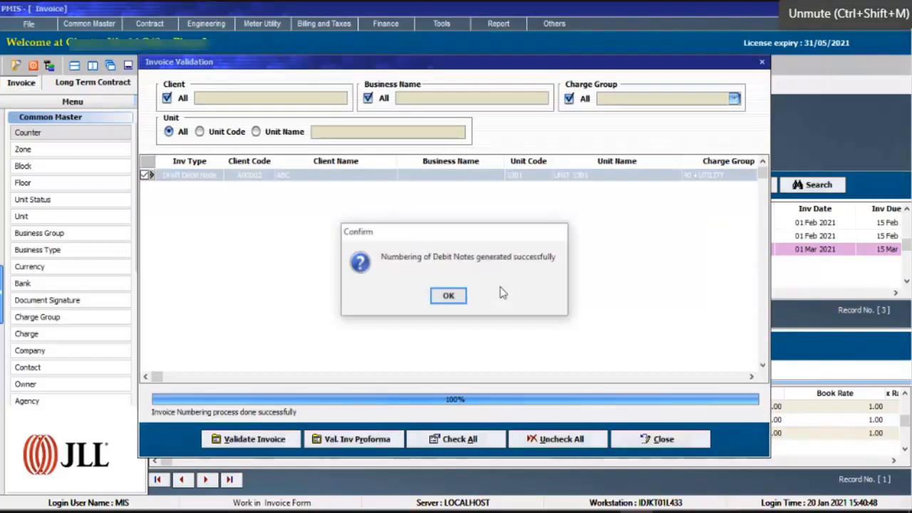
pyautogui.click(461, 297)
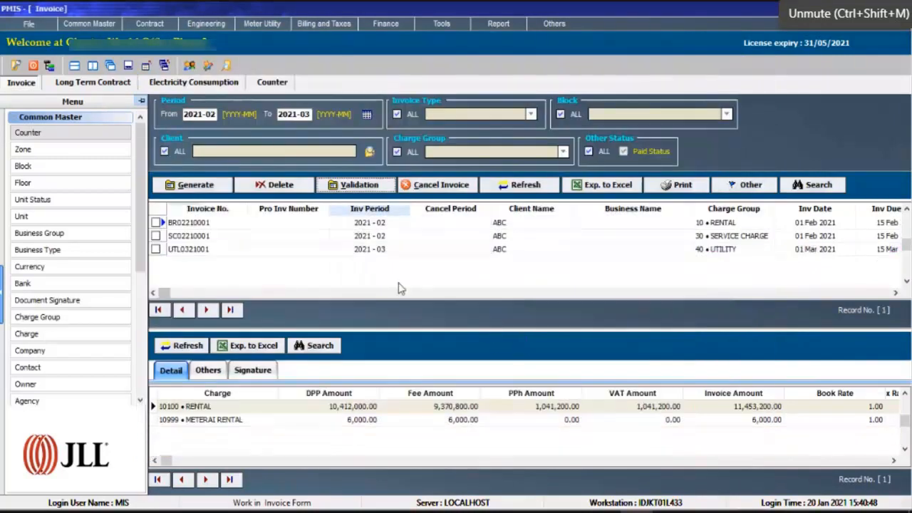
pyautogui.click(392, 251)
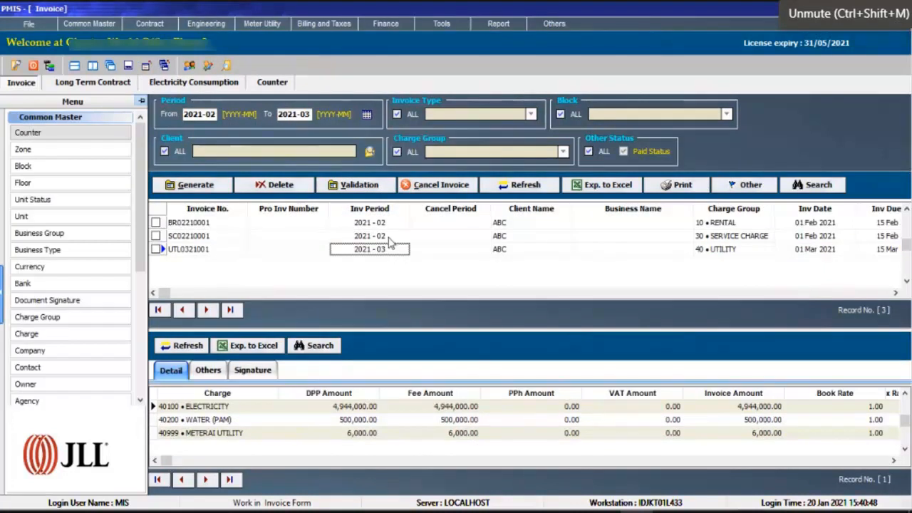
# Start cancelling the validated 2021-02 RENTAL invoice and enter the remark "TENANT DAPAT DISKON".
pyautogui.click(388, 237)
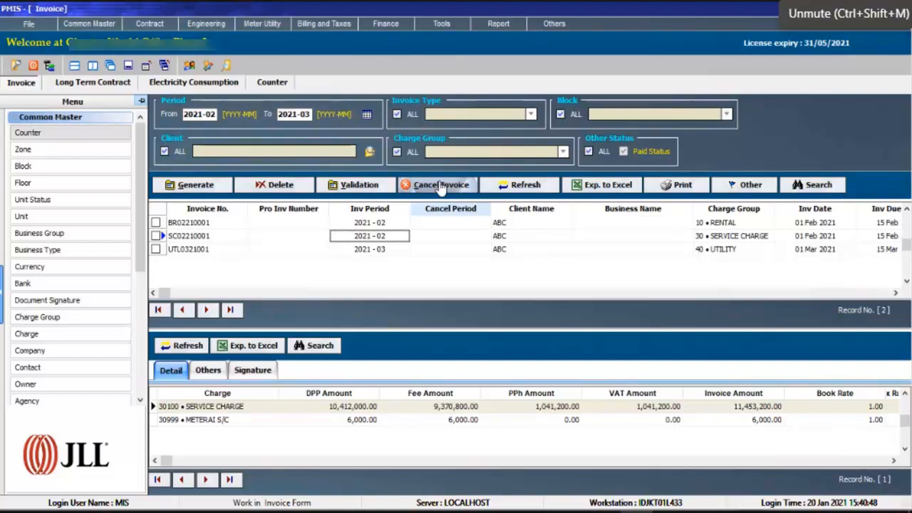
pyautogui.click(439, 228)
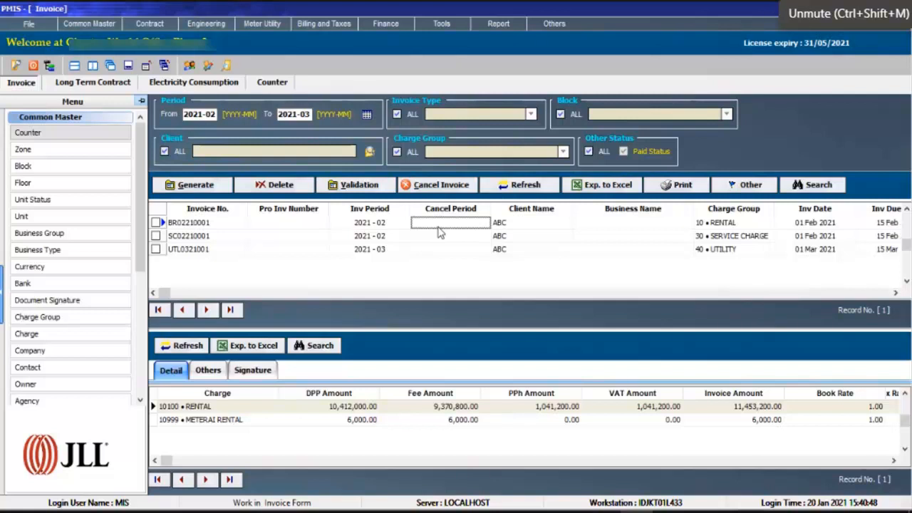
pyautogui.click(404, 226)
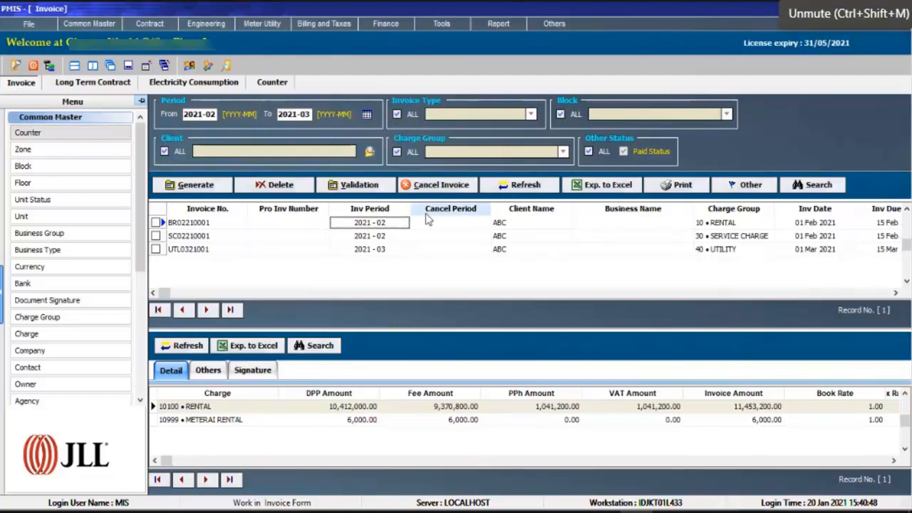
pyautogui.click(441, 186)
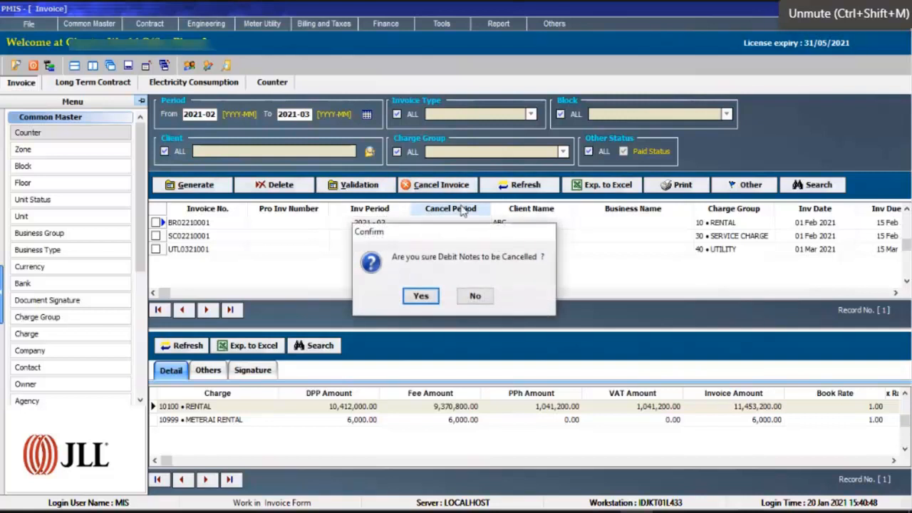
pyautogui.click(421, 298)
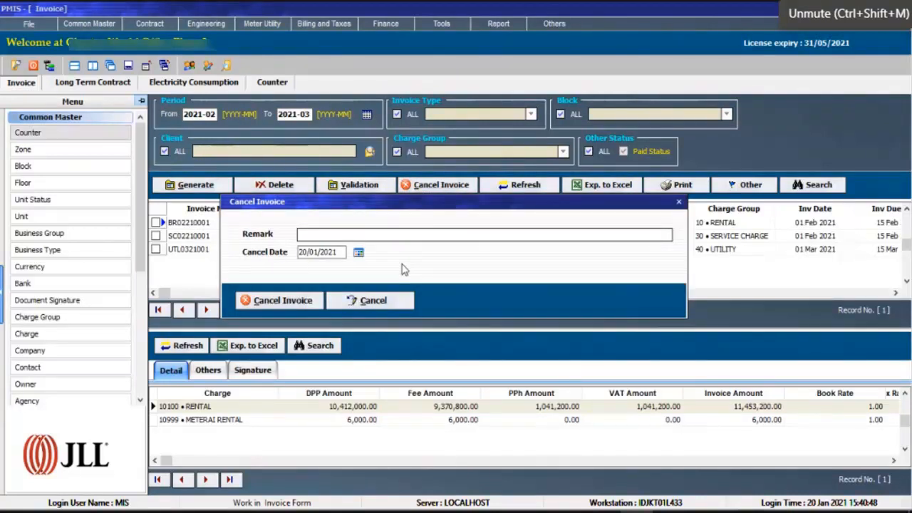
pyautogui.write('TENANT DAPAT DISKON')
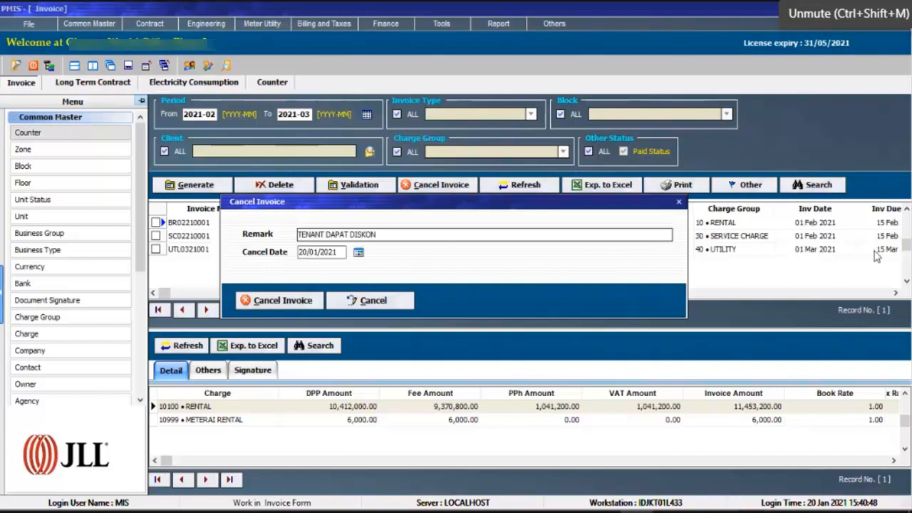
# Set the rental invoice's cancel date to 02/02/2021 and complete the invoice cancellation.
pyautogui.moveTo(317, 251); pyautogui.dragTo(249, 260)
pyautogui.write('02/02')
pyautogui.click(307, 300)
pyautogui.click(446, 295)
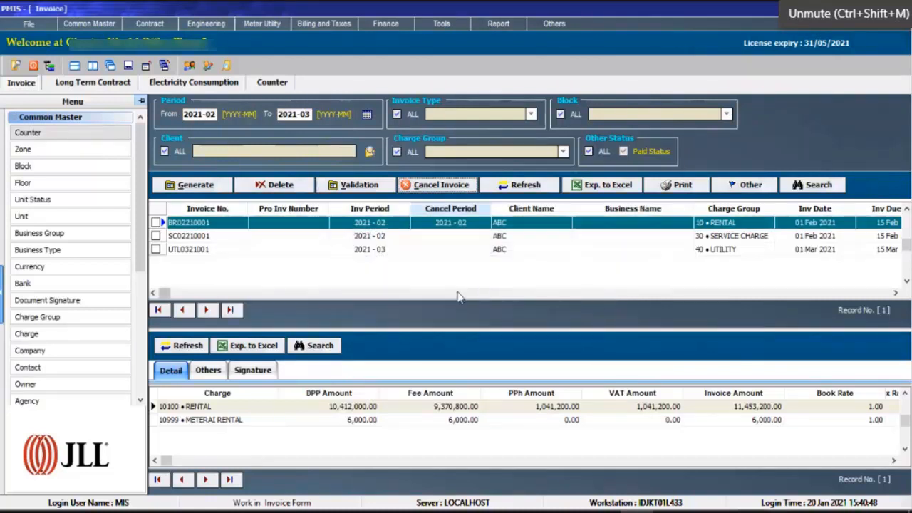
# Compare the cancelled rental invoice with the service charge and utility invoices, checking their cancel periods and charge details.
pyautogui.click(531, 225)
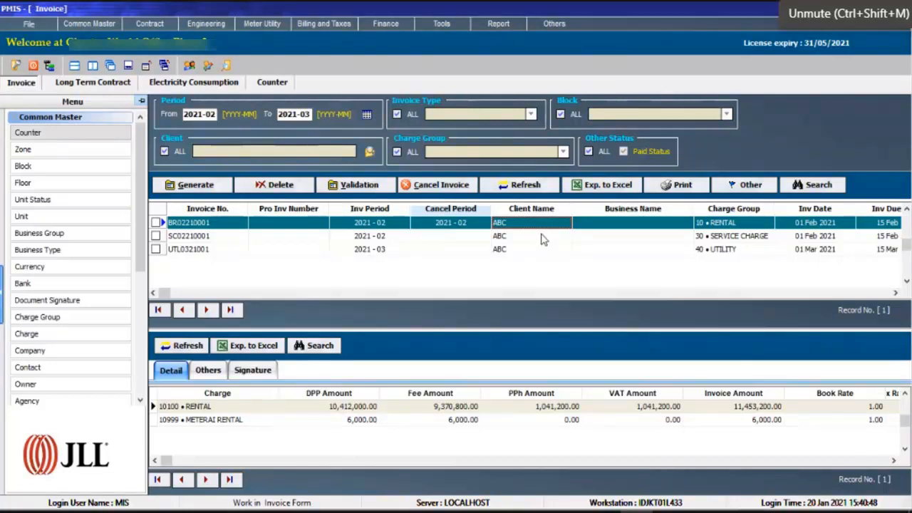
pyautogui.click(542, 238)
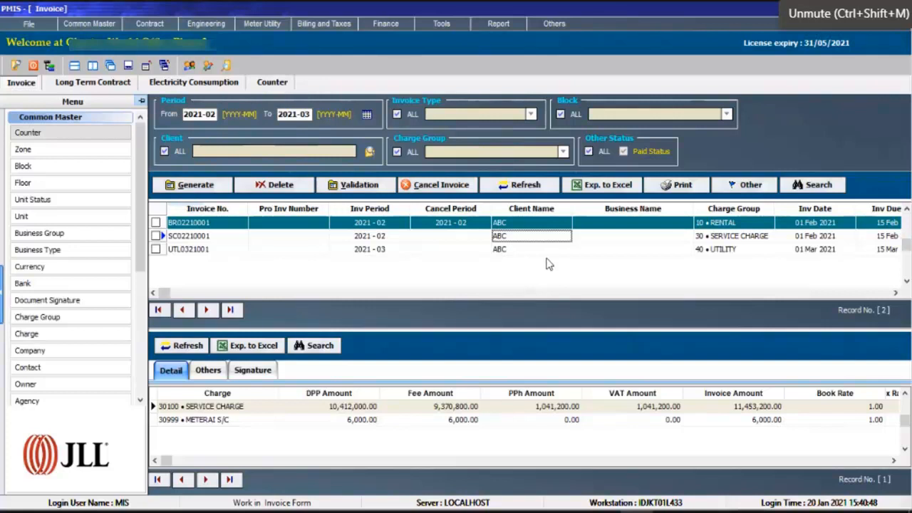
pyautogui.click(473, 239)
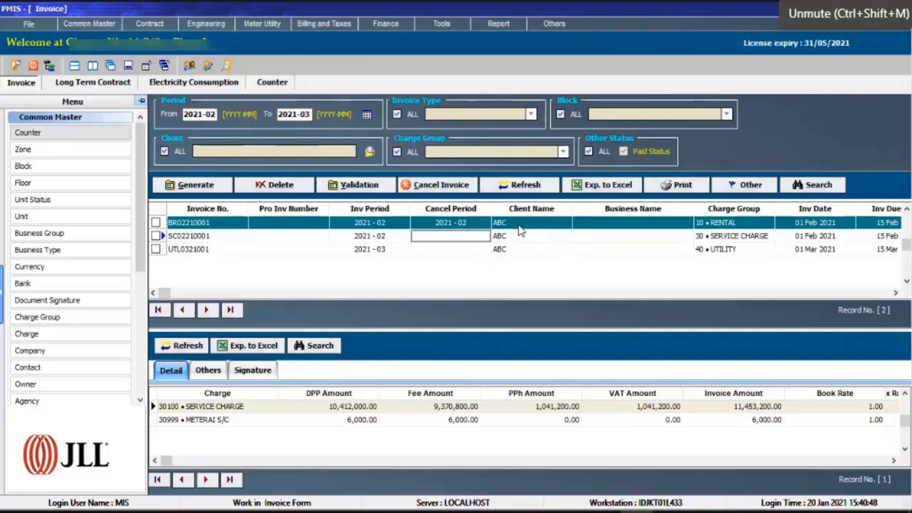
pyautogui.click(519, 225)
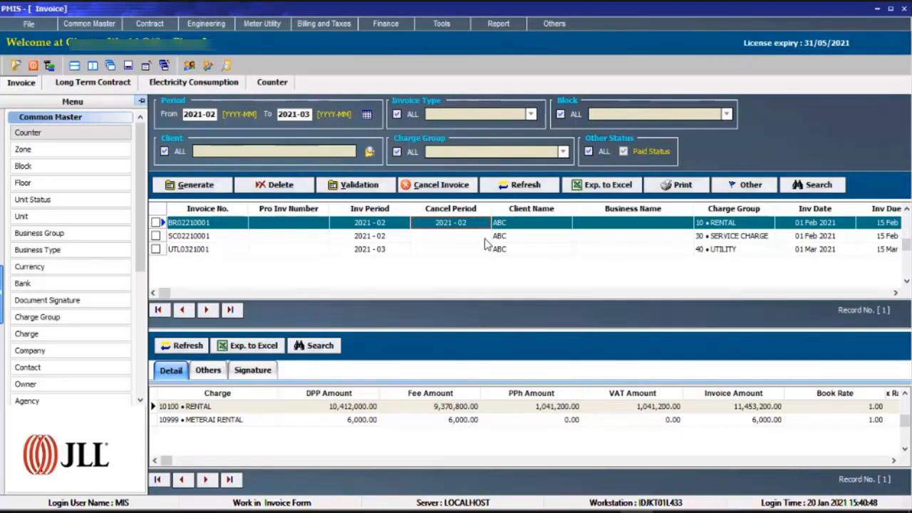
pyautogui.click(485, 240)
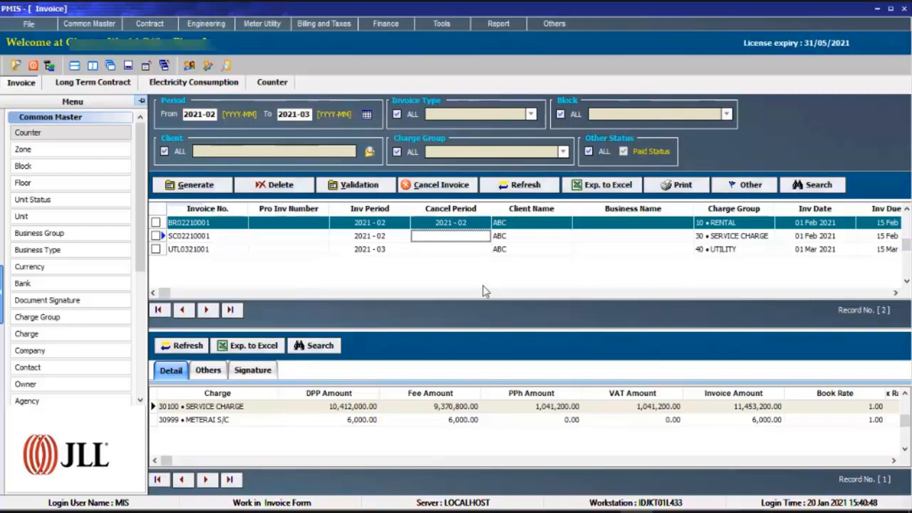
pyautogui.moveTo(275, 511)
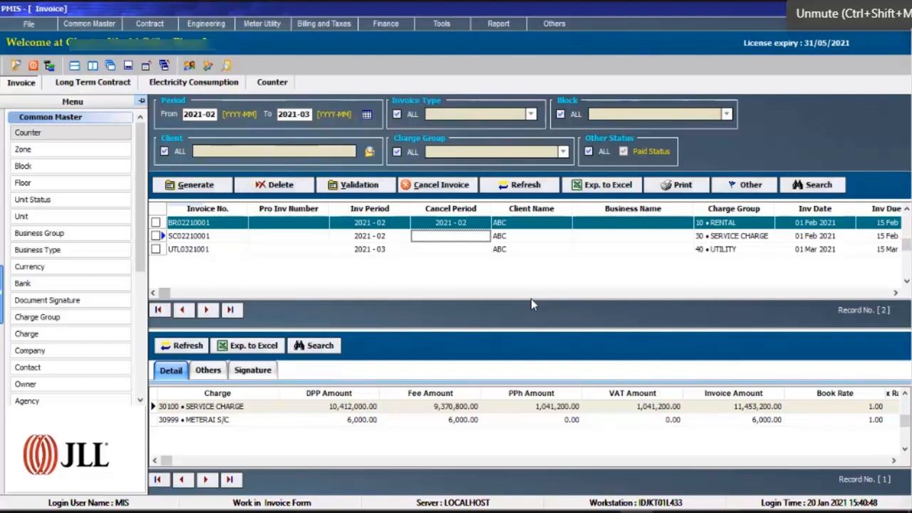
pyautogui.click(538, 242)
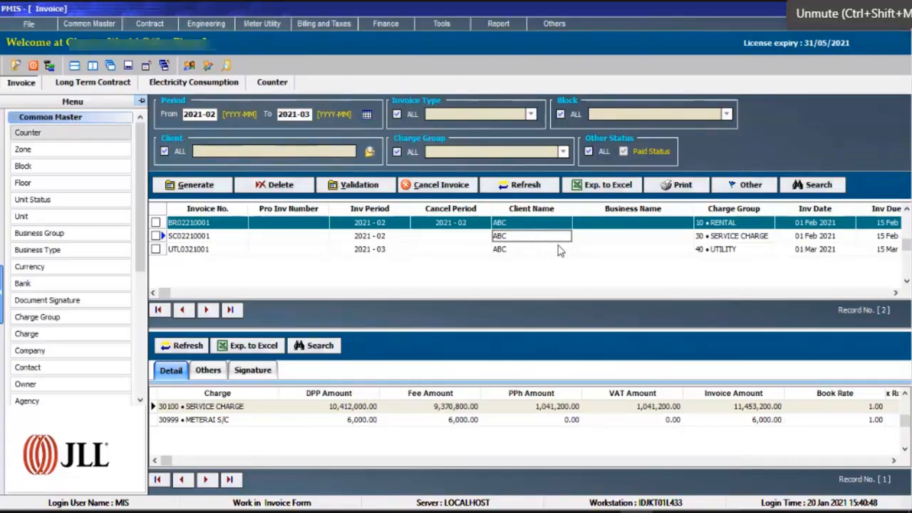
pyautogui.click(559, 250)
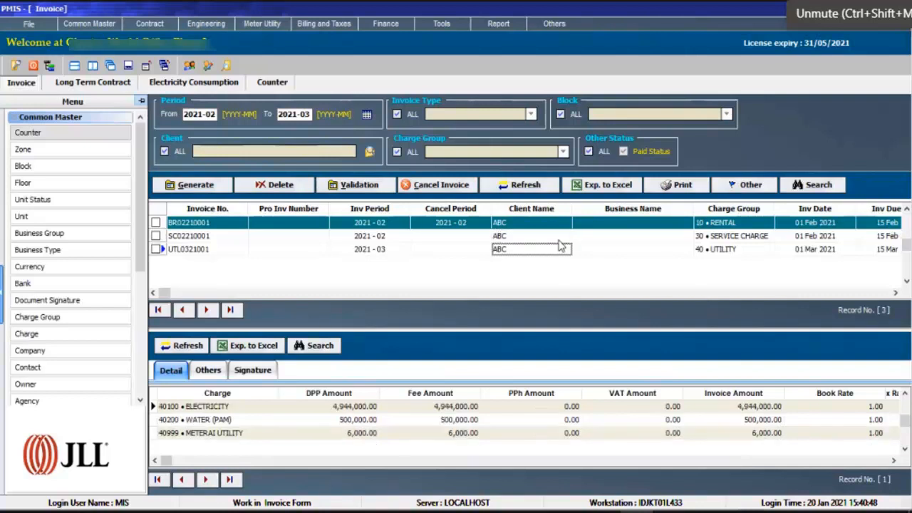
pyautogui.click(560, 237)
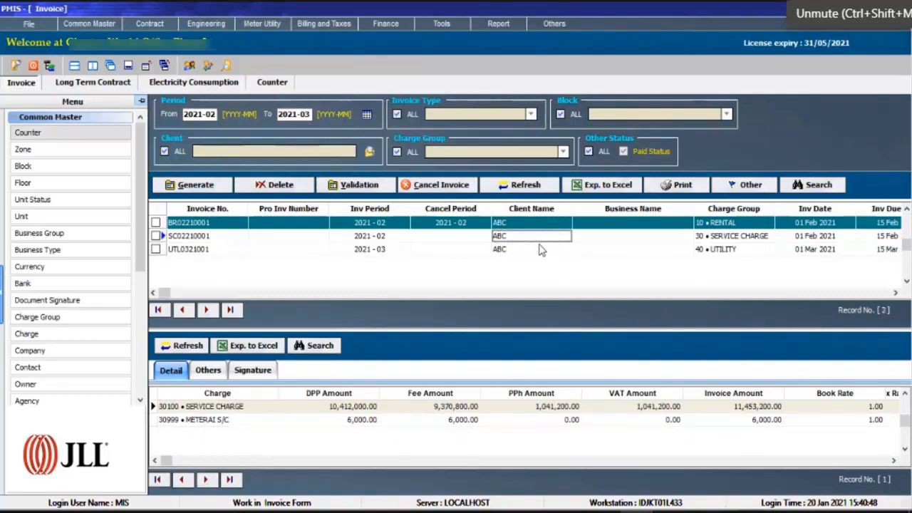